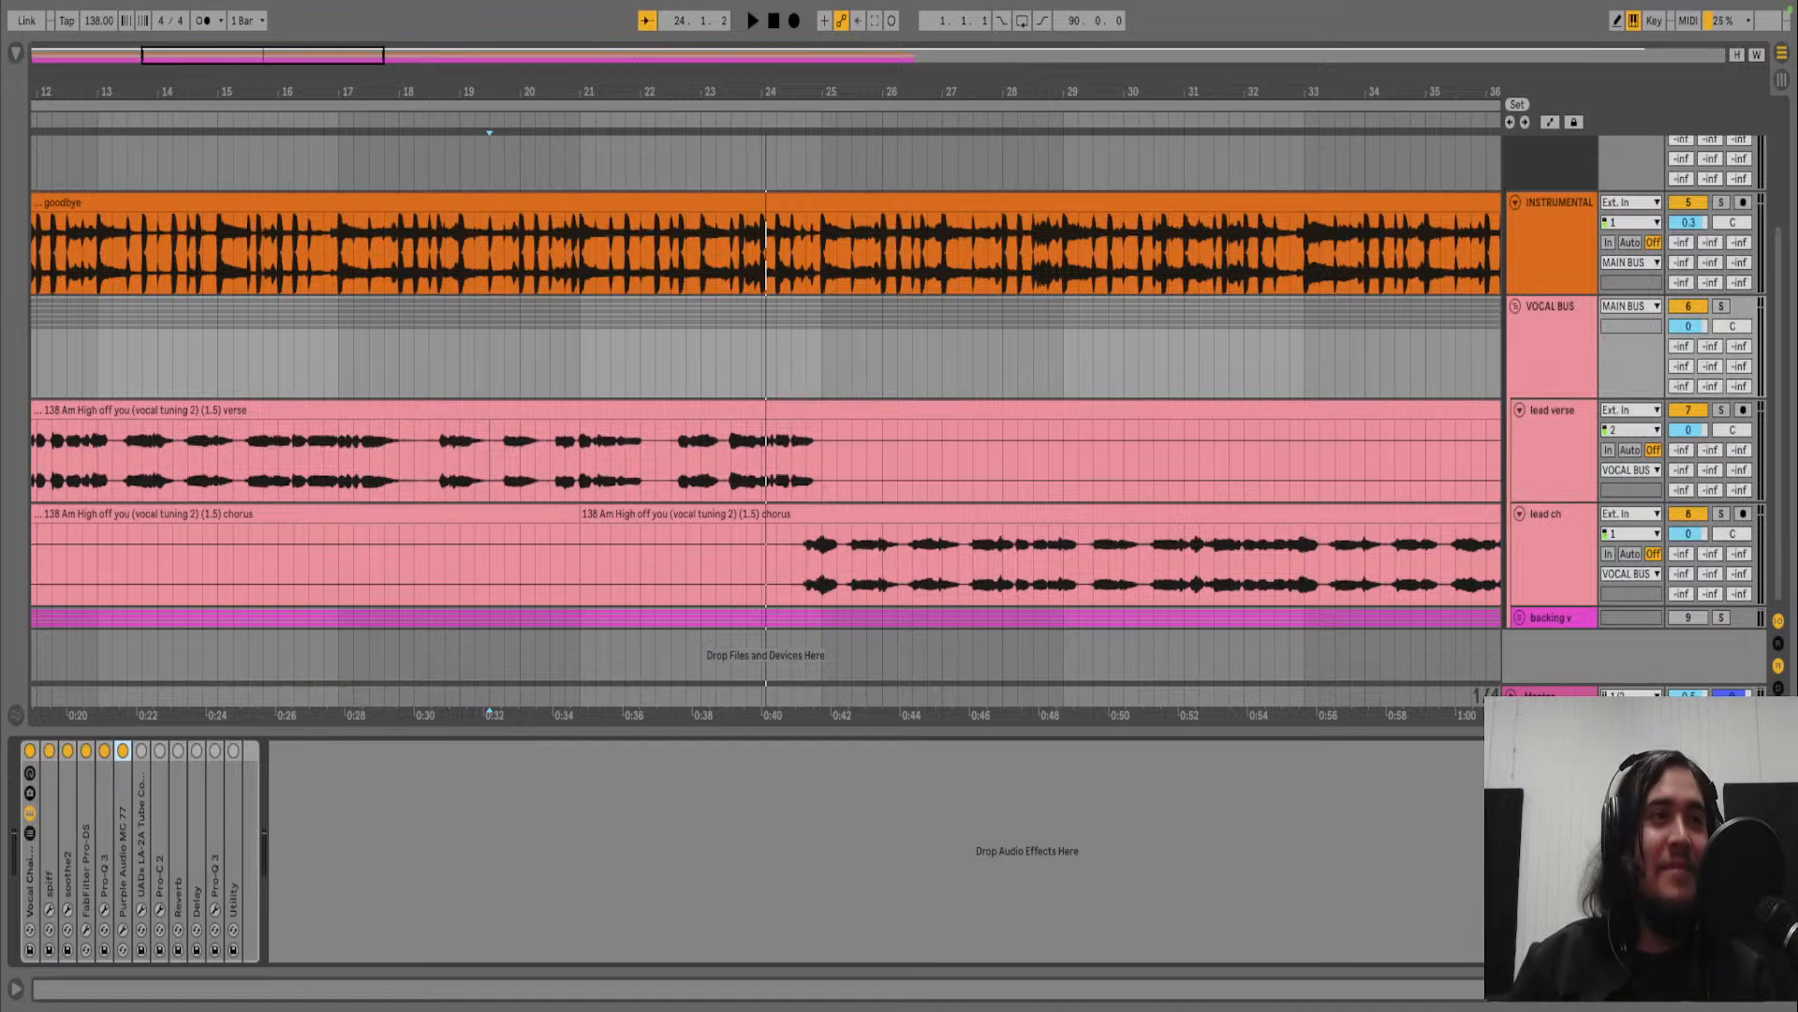
# - Review the effect chains on the INSTRUMENTAL and VOCAL BUS tracks and play the song from the lead verse's first phrase
pyautogui.click(205, 450)
pyautogui.hscroll(-10, 204, 449)
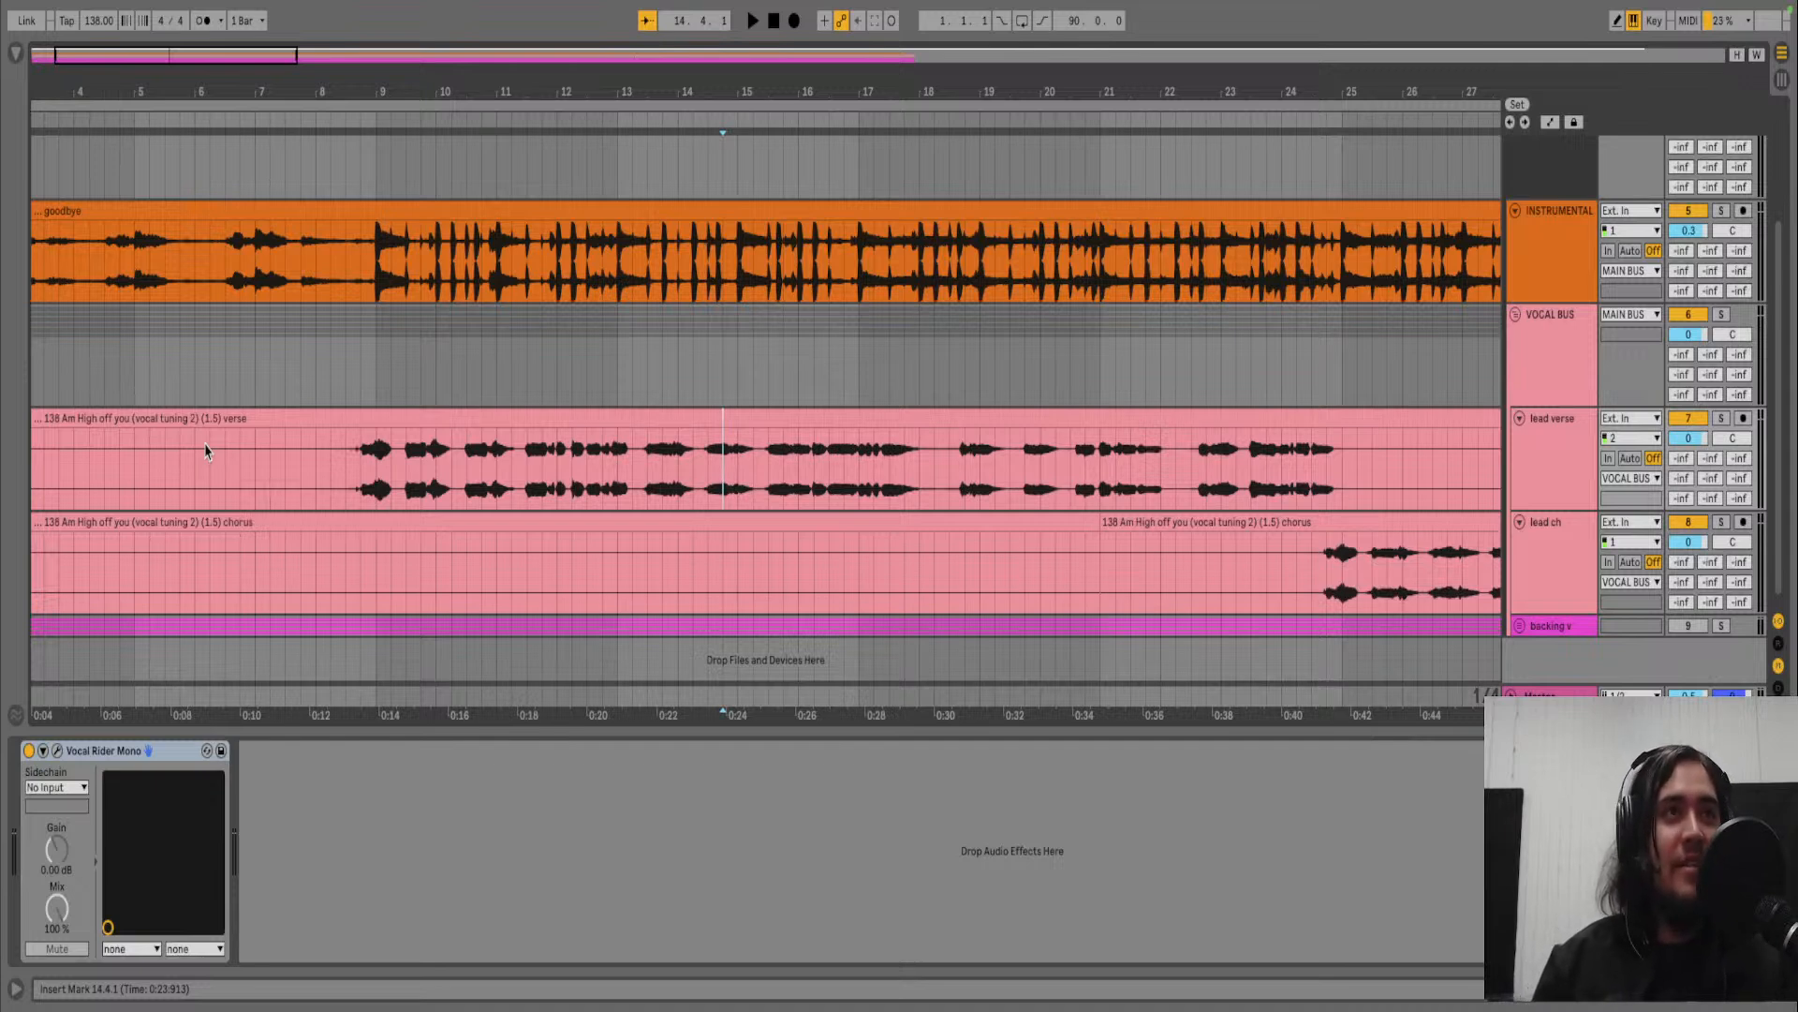
pyautogui.click(362, 457)
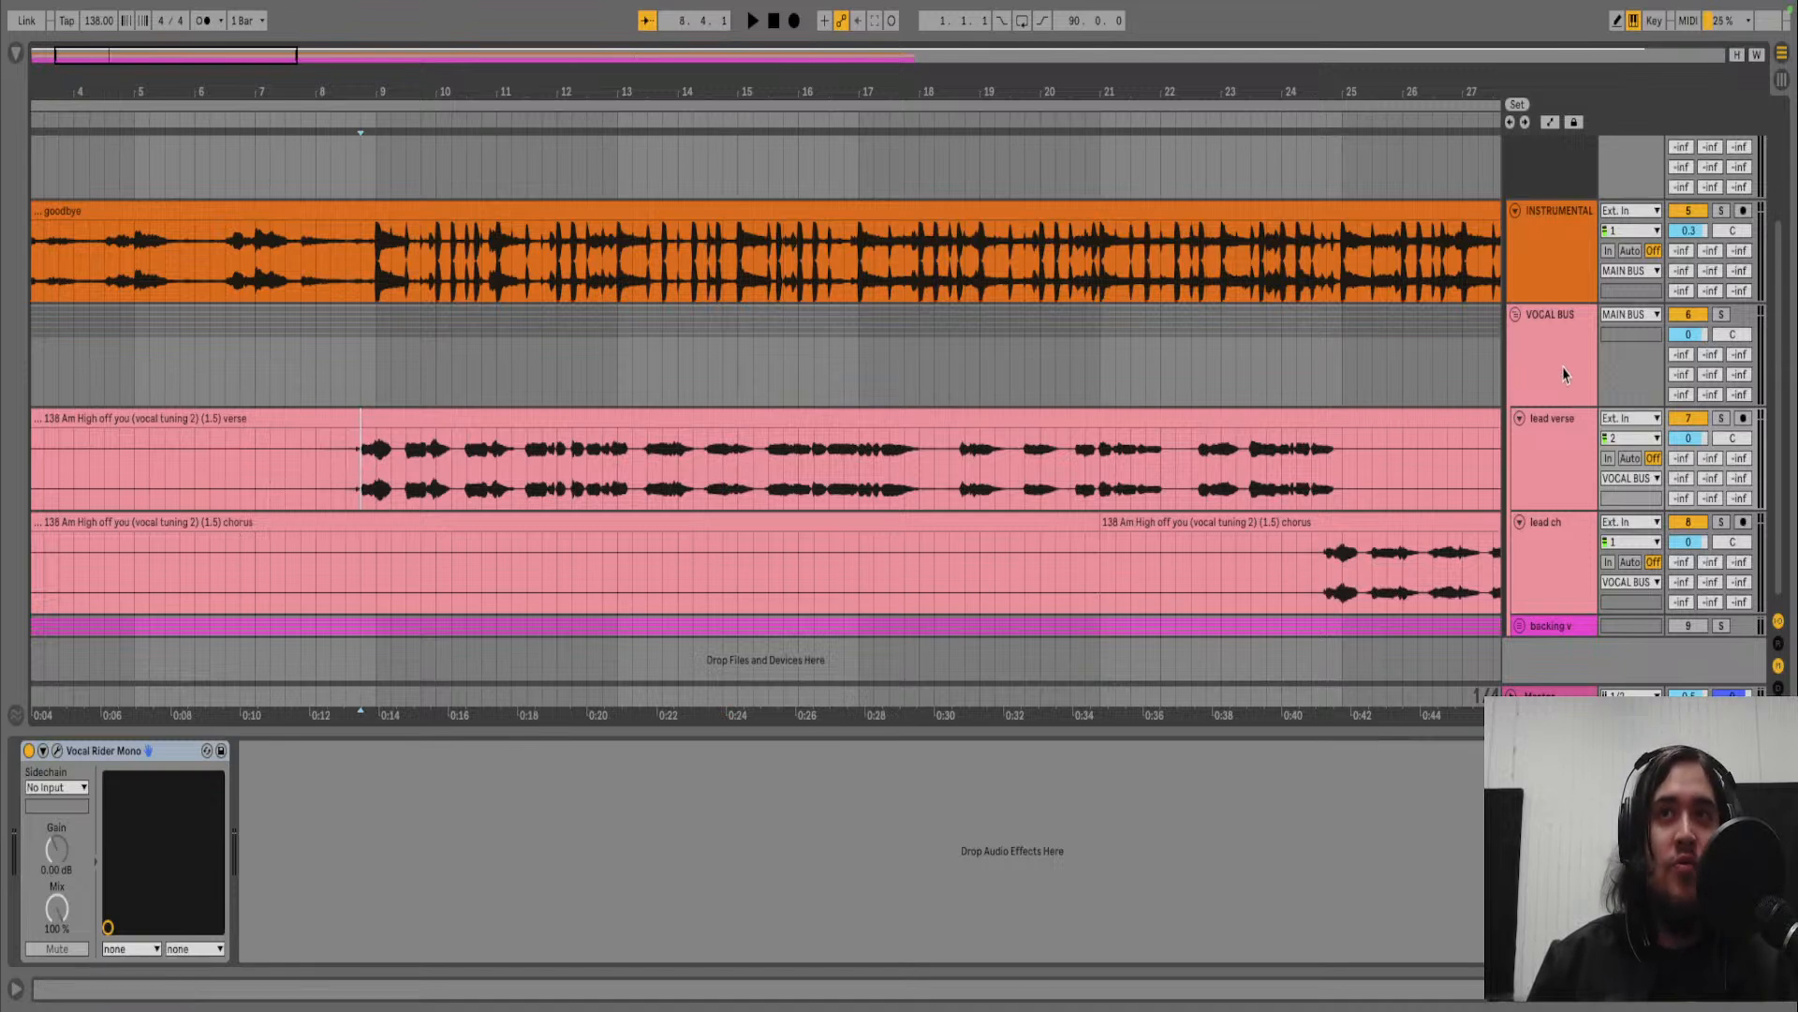
pyautogui.click(1559, 263)
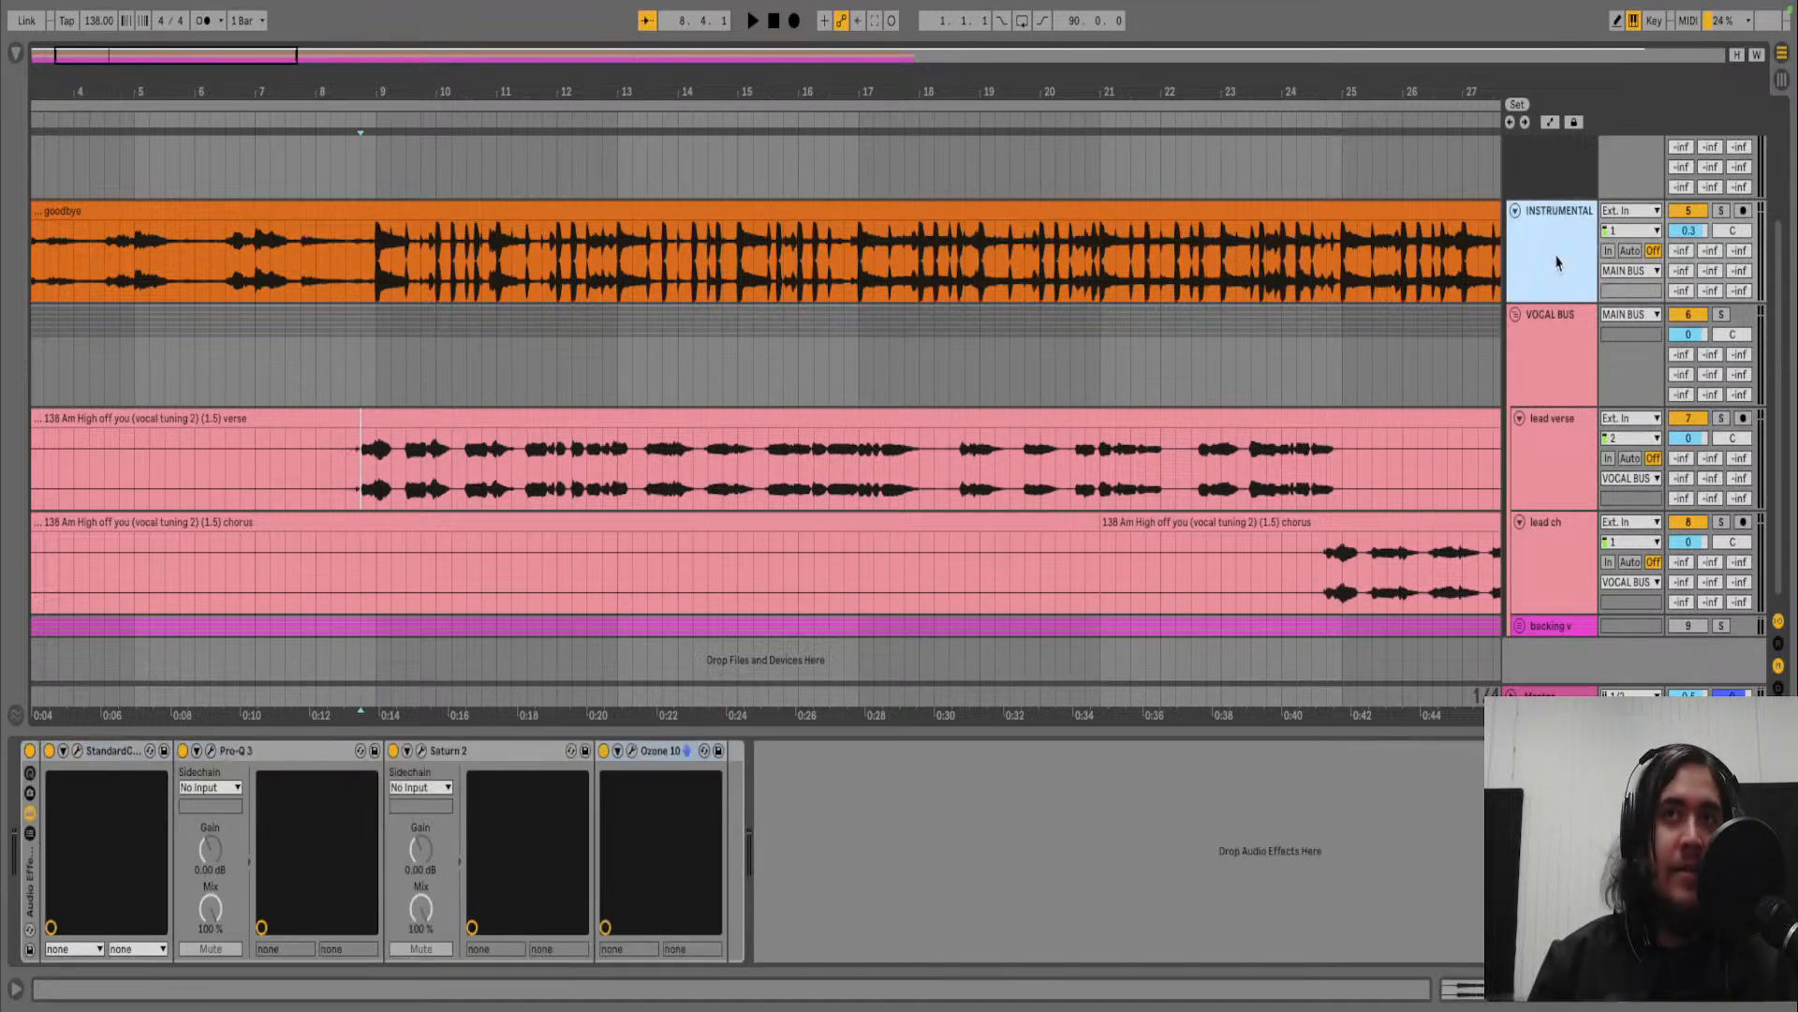
pyautogui.click(1543, 333)
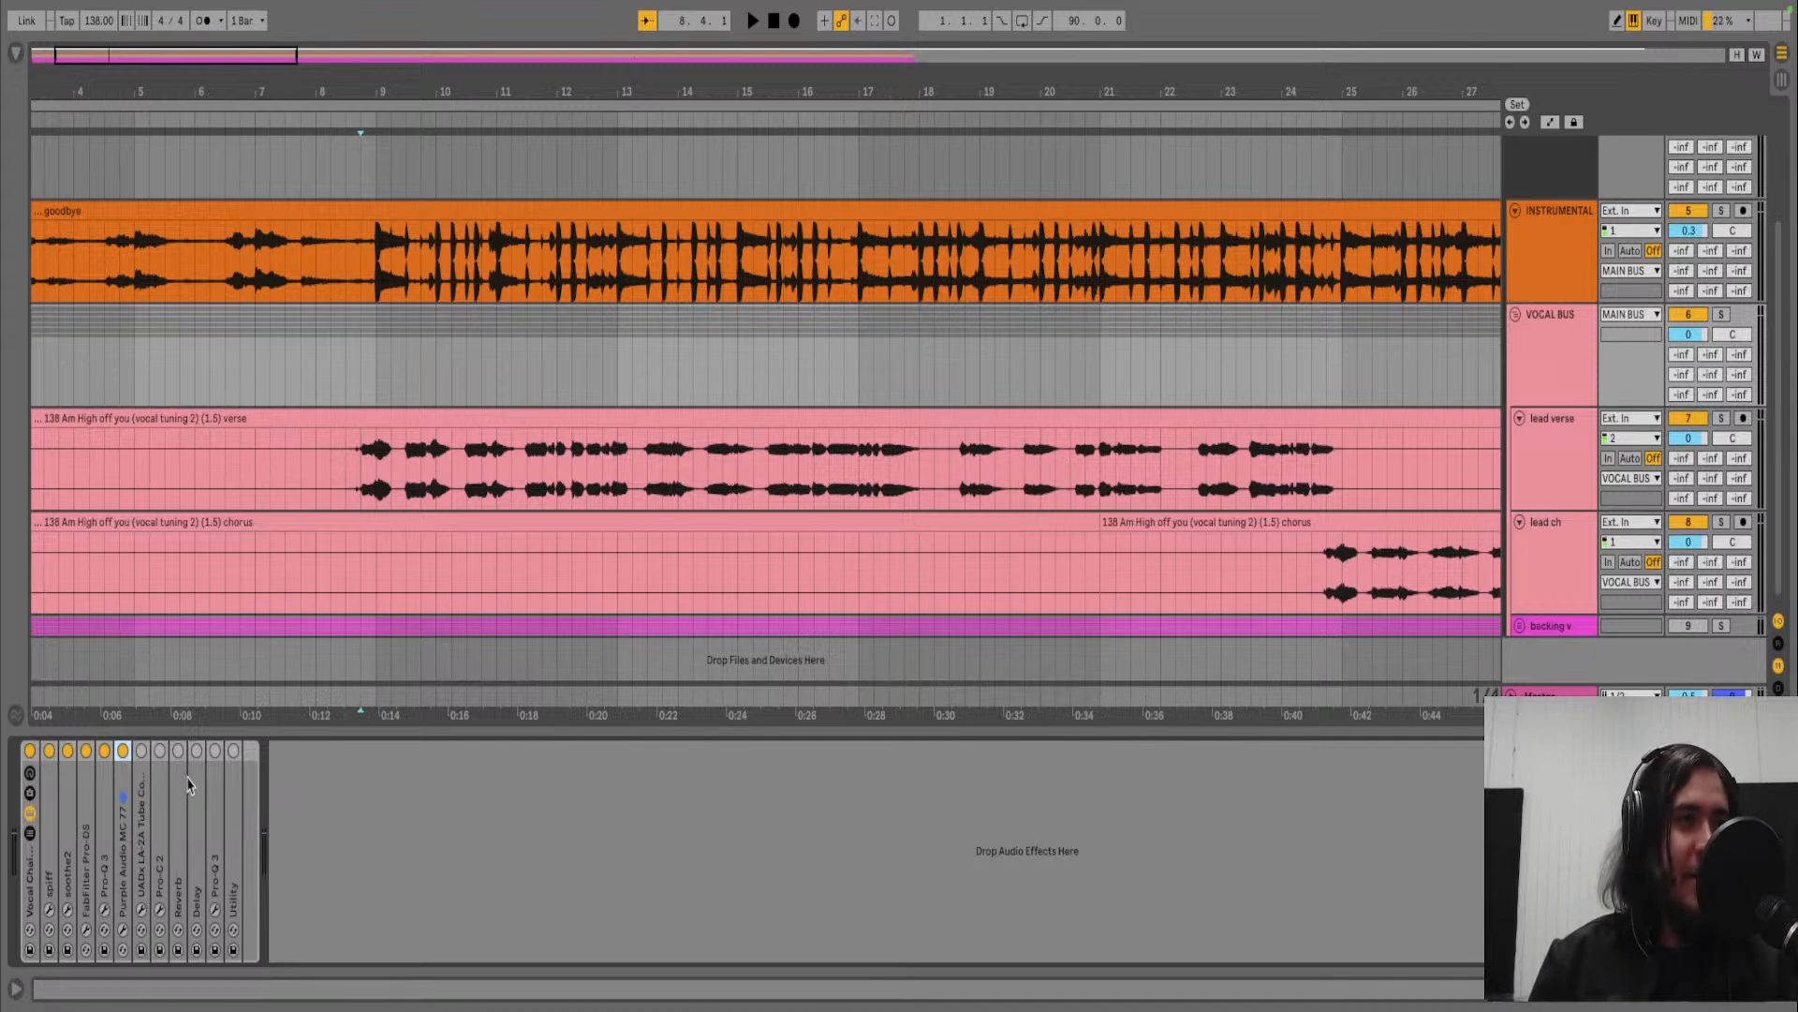
pyautogui.click(124, 930)
pyautogui.click(123, 930)
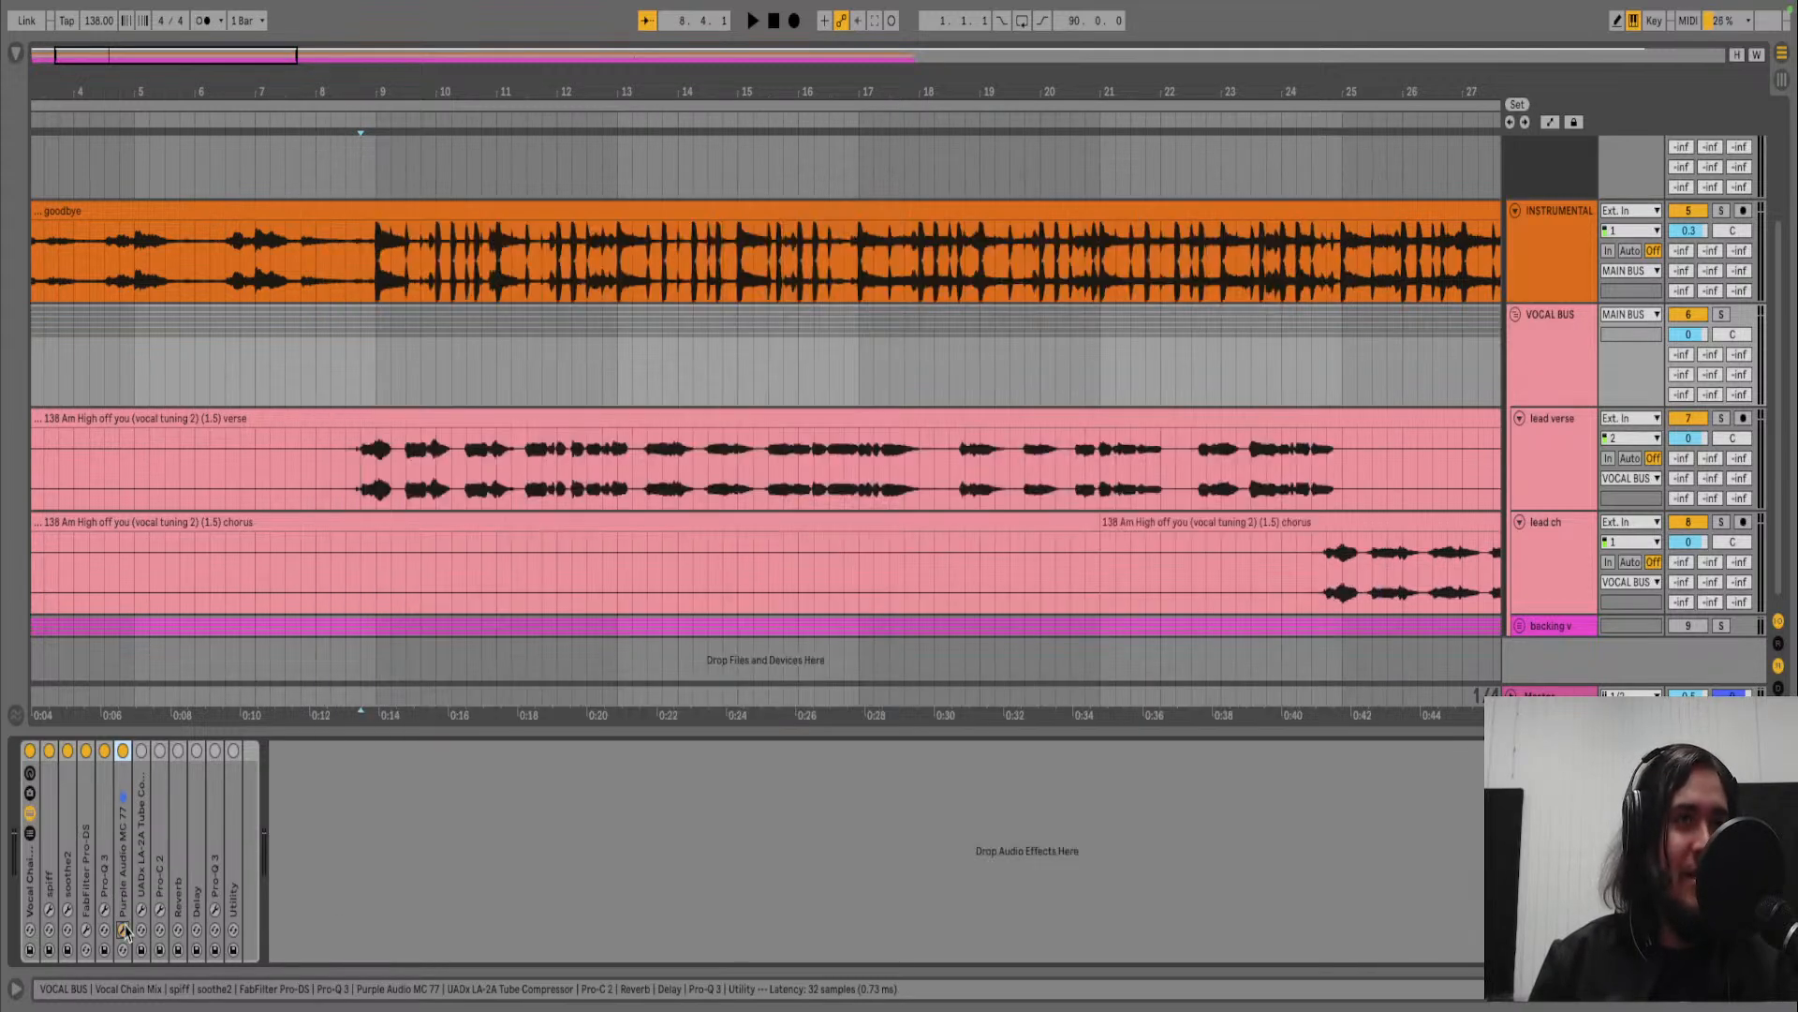
pyautogui.click(365, 483)
pyautogui.press('space')
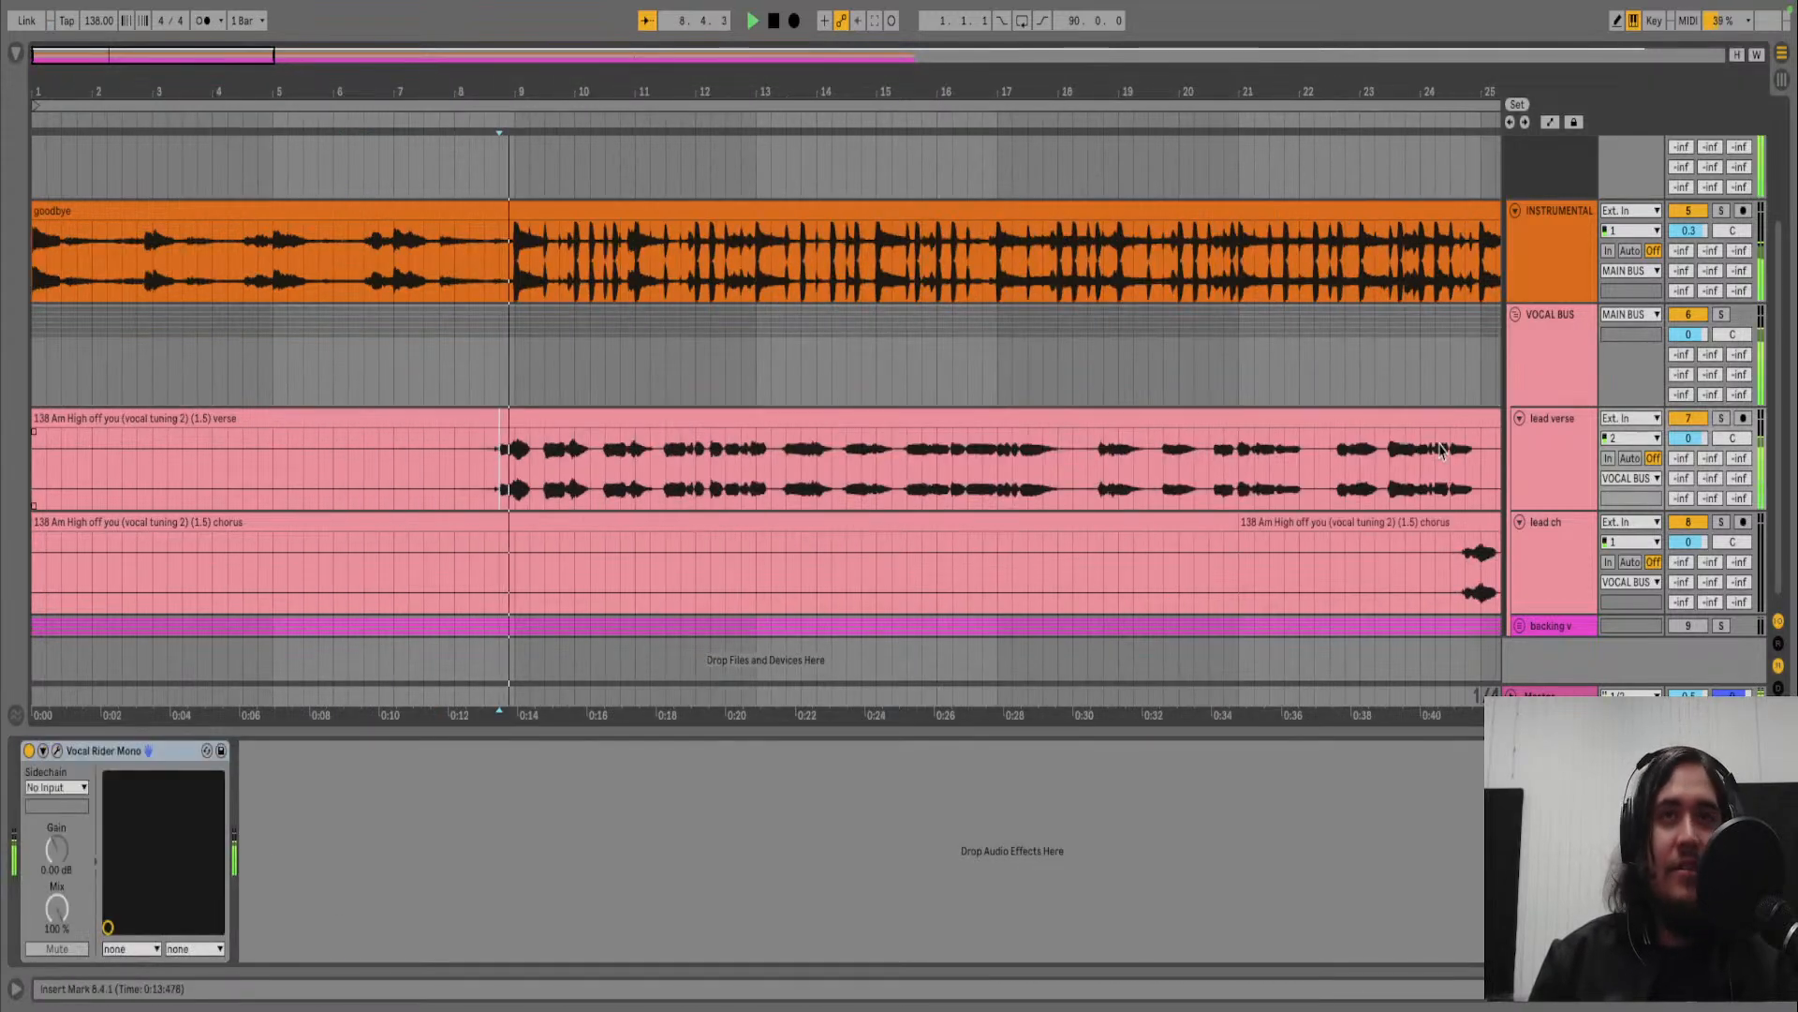
# - Raise the upper frequency limit of the FabFilter Pro-DS de-esser on the VOCAL BUS to 17.21 kHz
pyautogui.click(1573, 340)
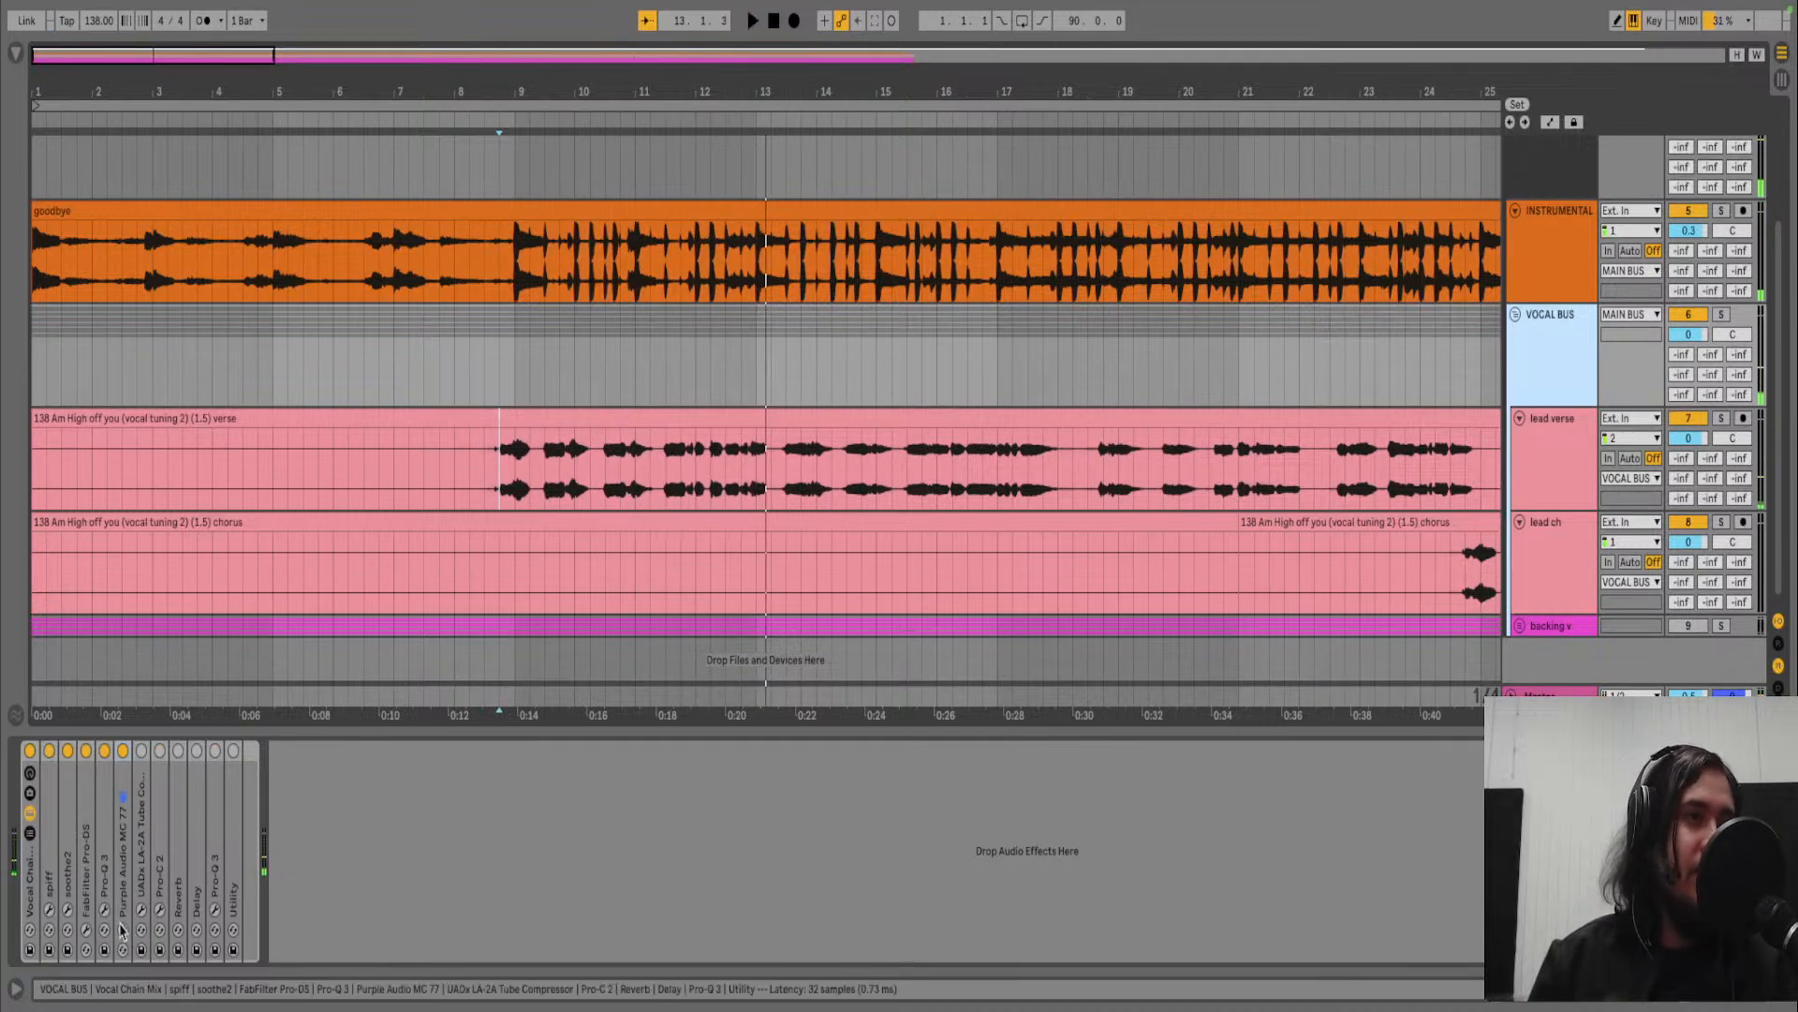
pyautogui.click(86, 930)
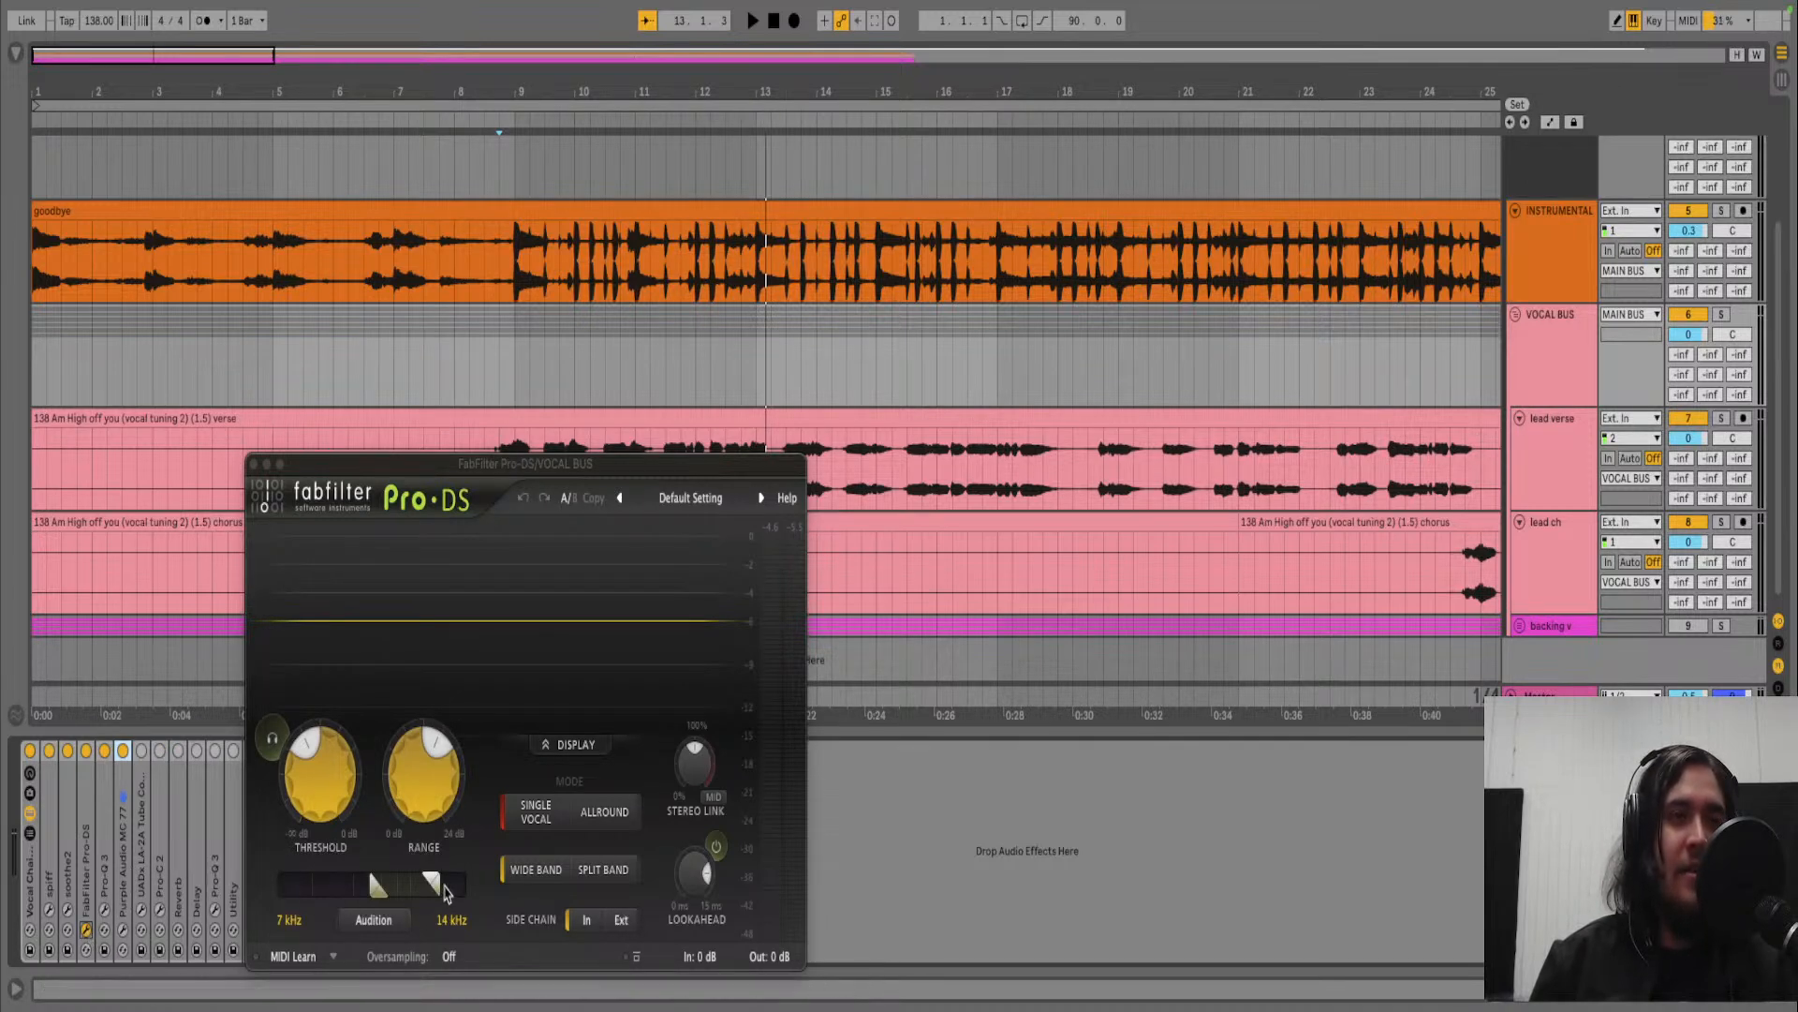
pyautogui.moveTo(433, 883); pyautogui.dragTo(447, 882)
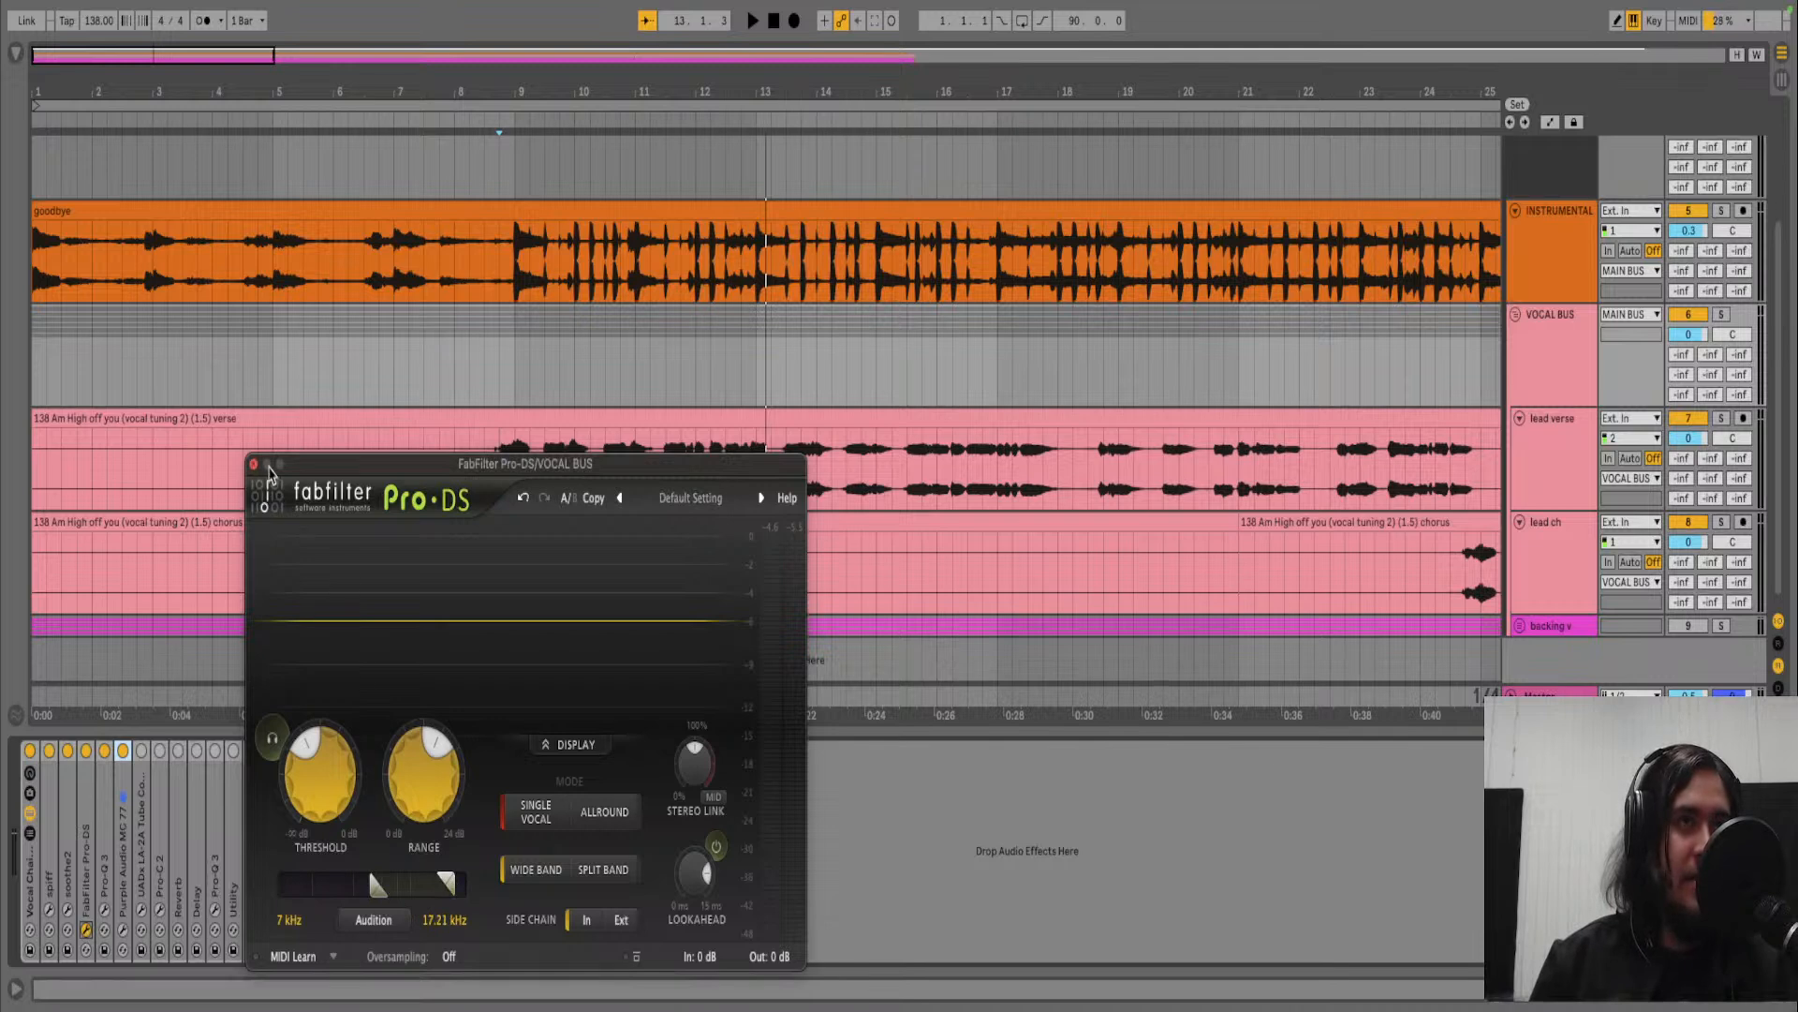
pyautogui.click(255, 464)
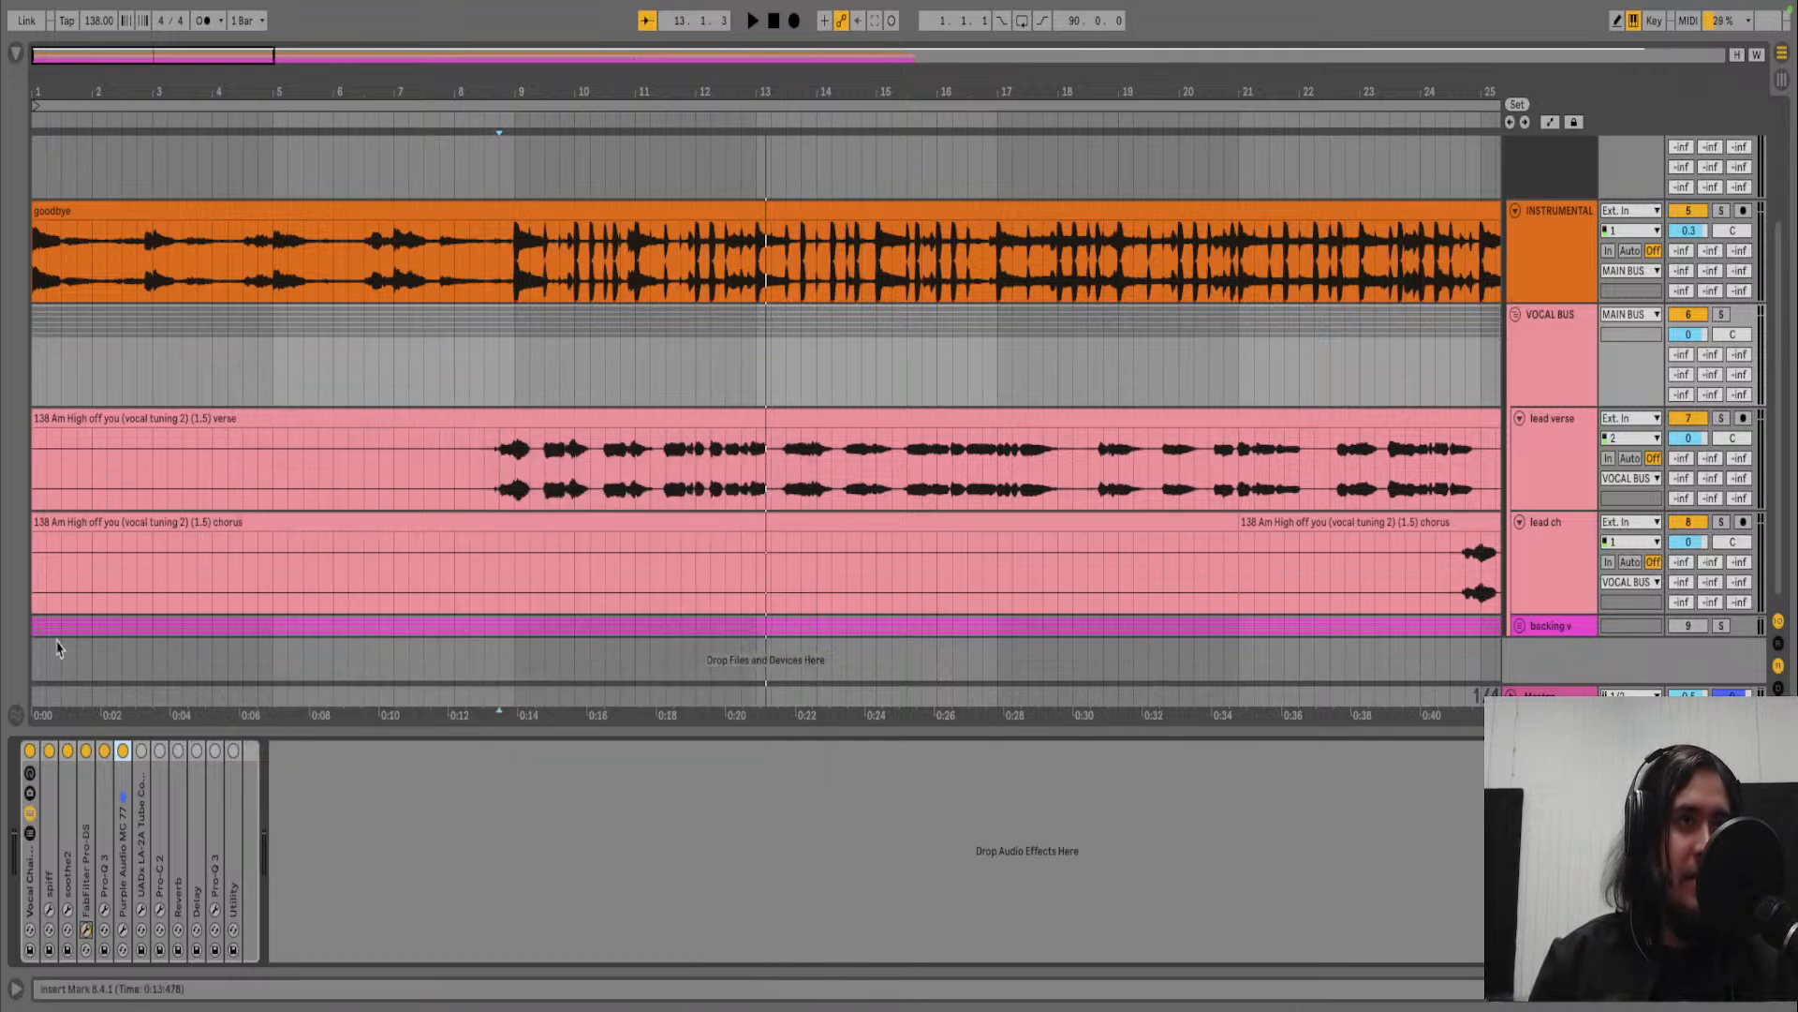
# - Examine the low cut and the dynamic bands of the Pro-Q 3 placed after the VOCAL BUS de-esser
pyautogui.click(104, 910)
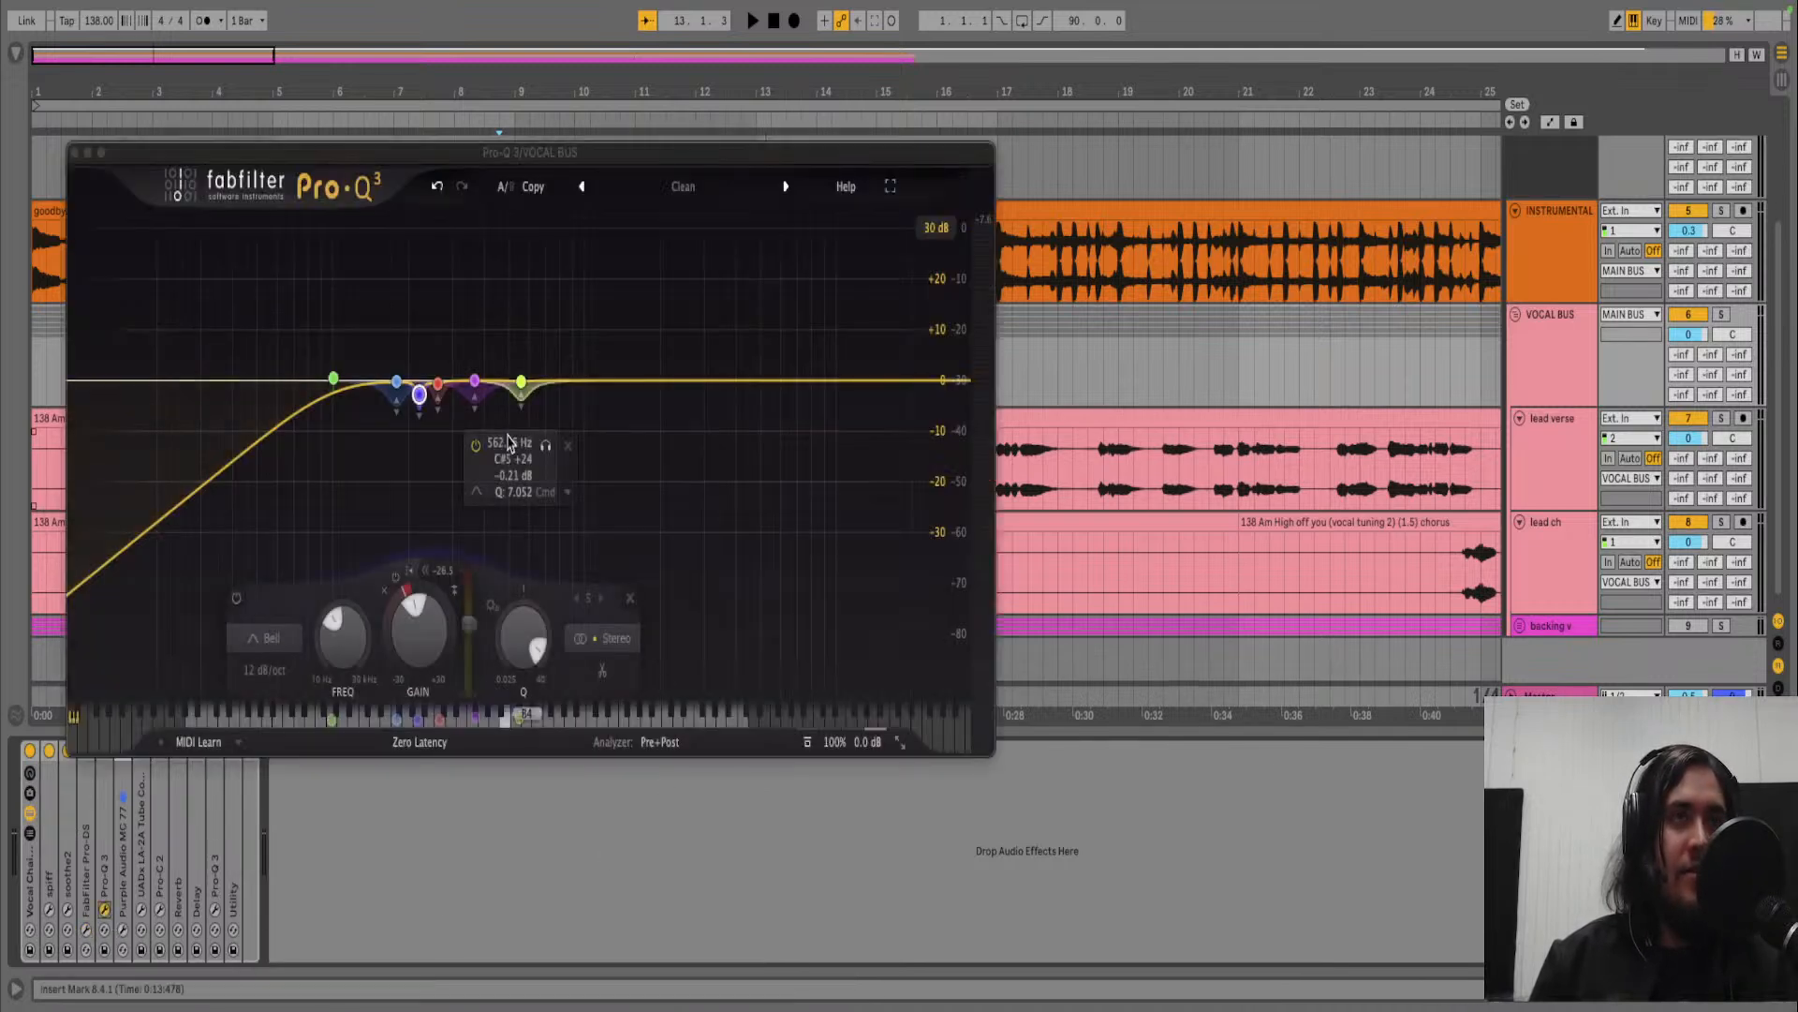
pyautogui.moveTo(525, 385)
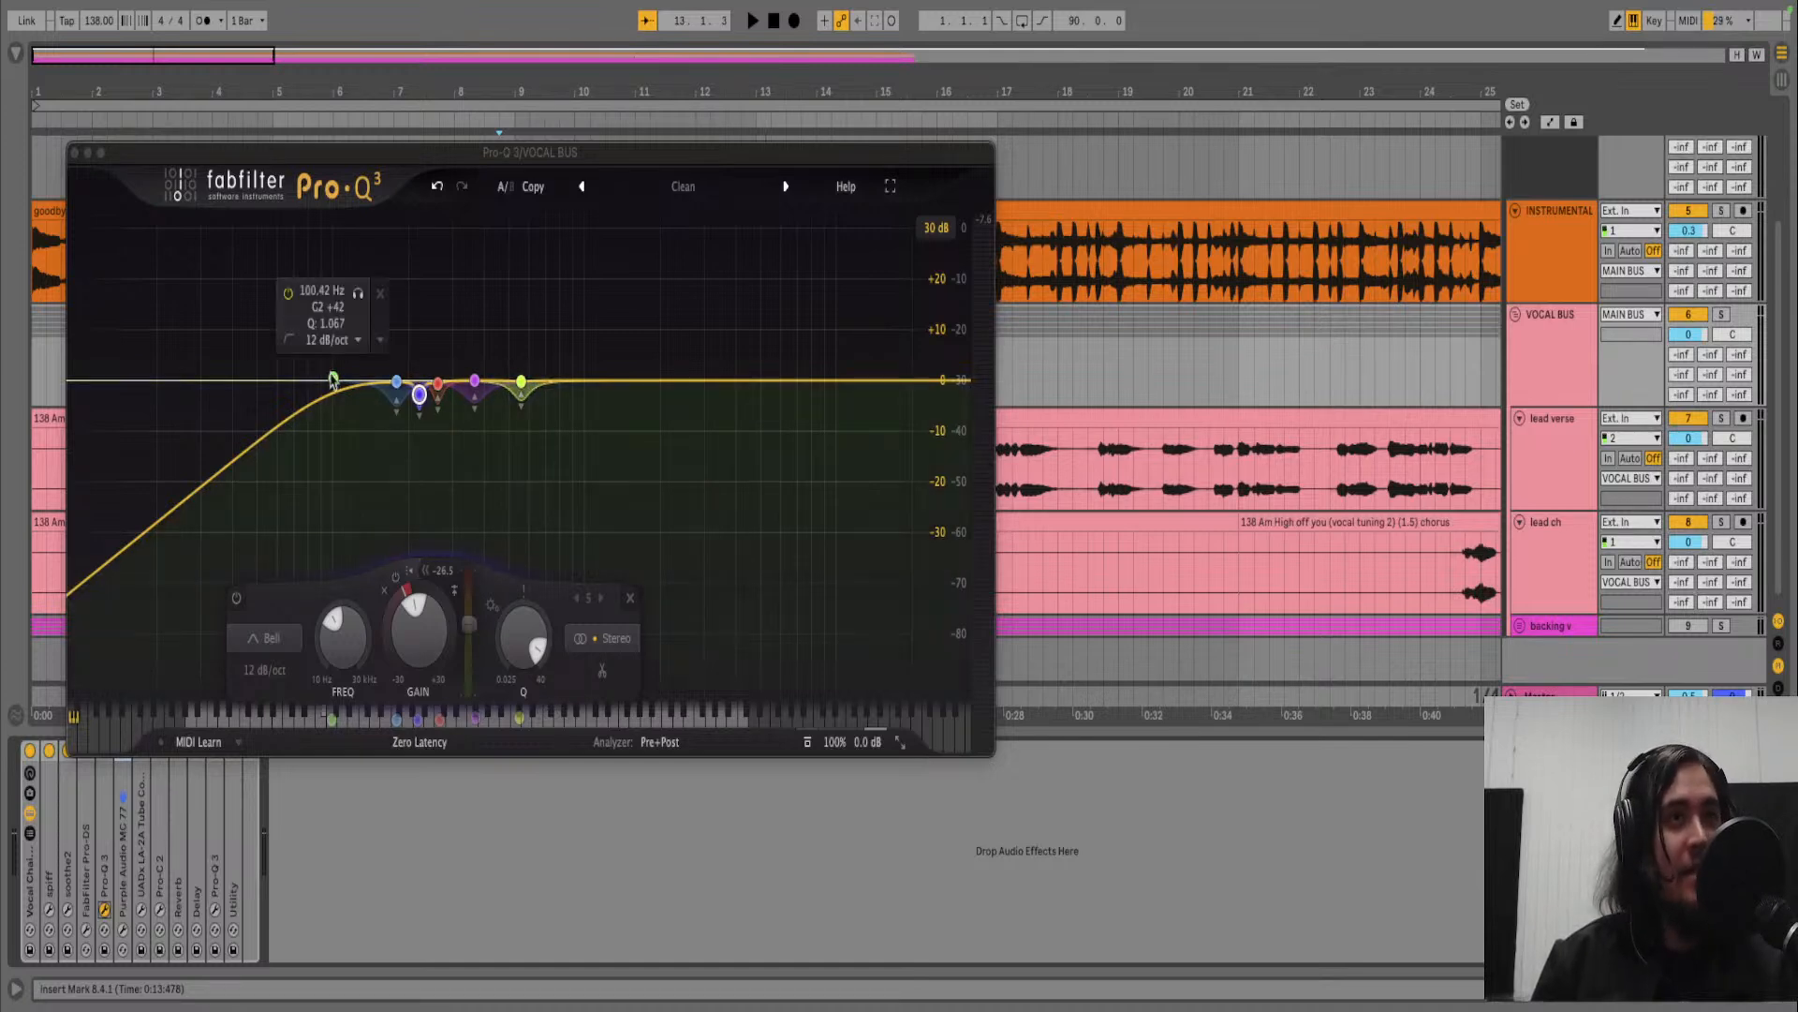
pyautogui.moveTo(434, 403)
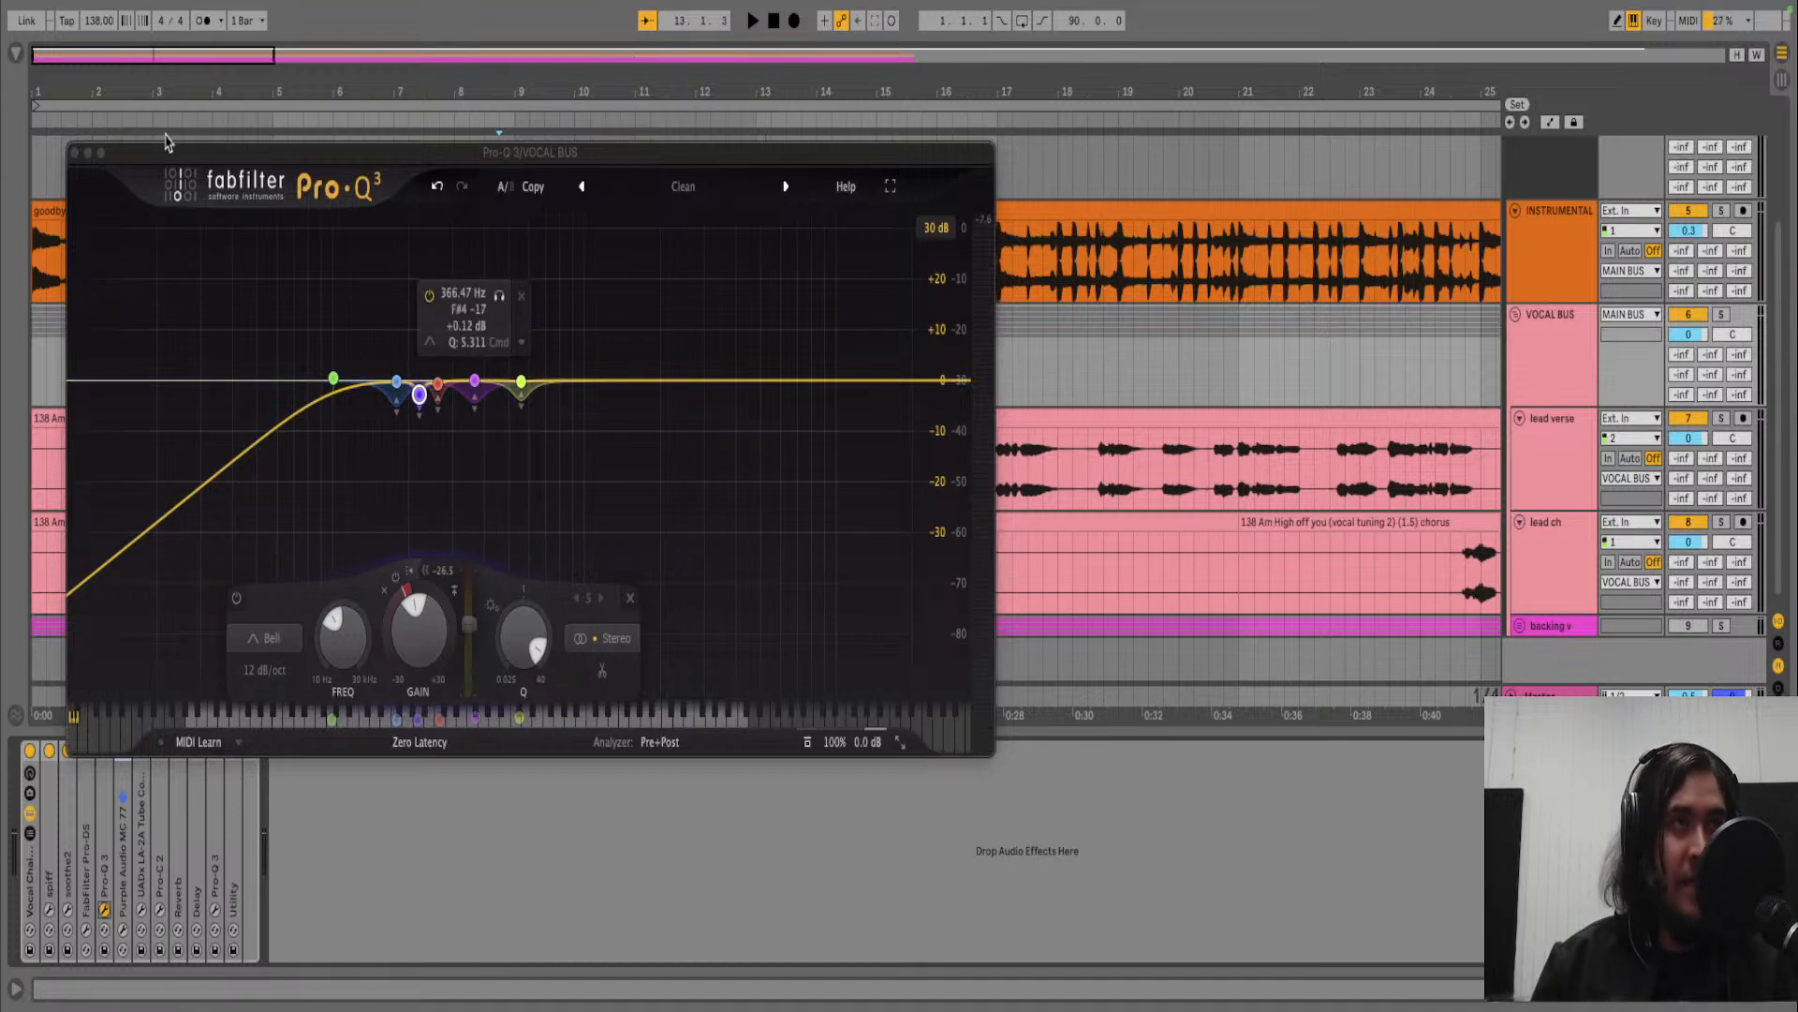
pyautogui.click(76, 154)
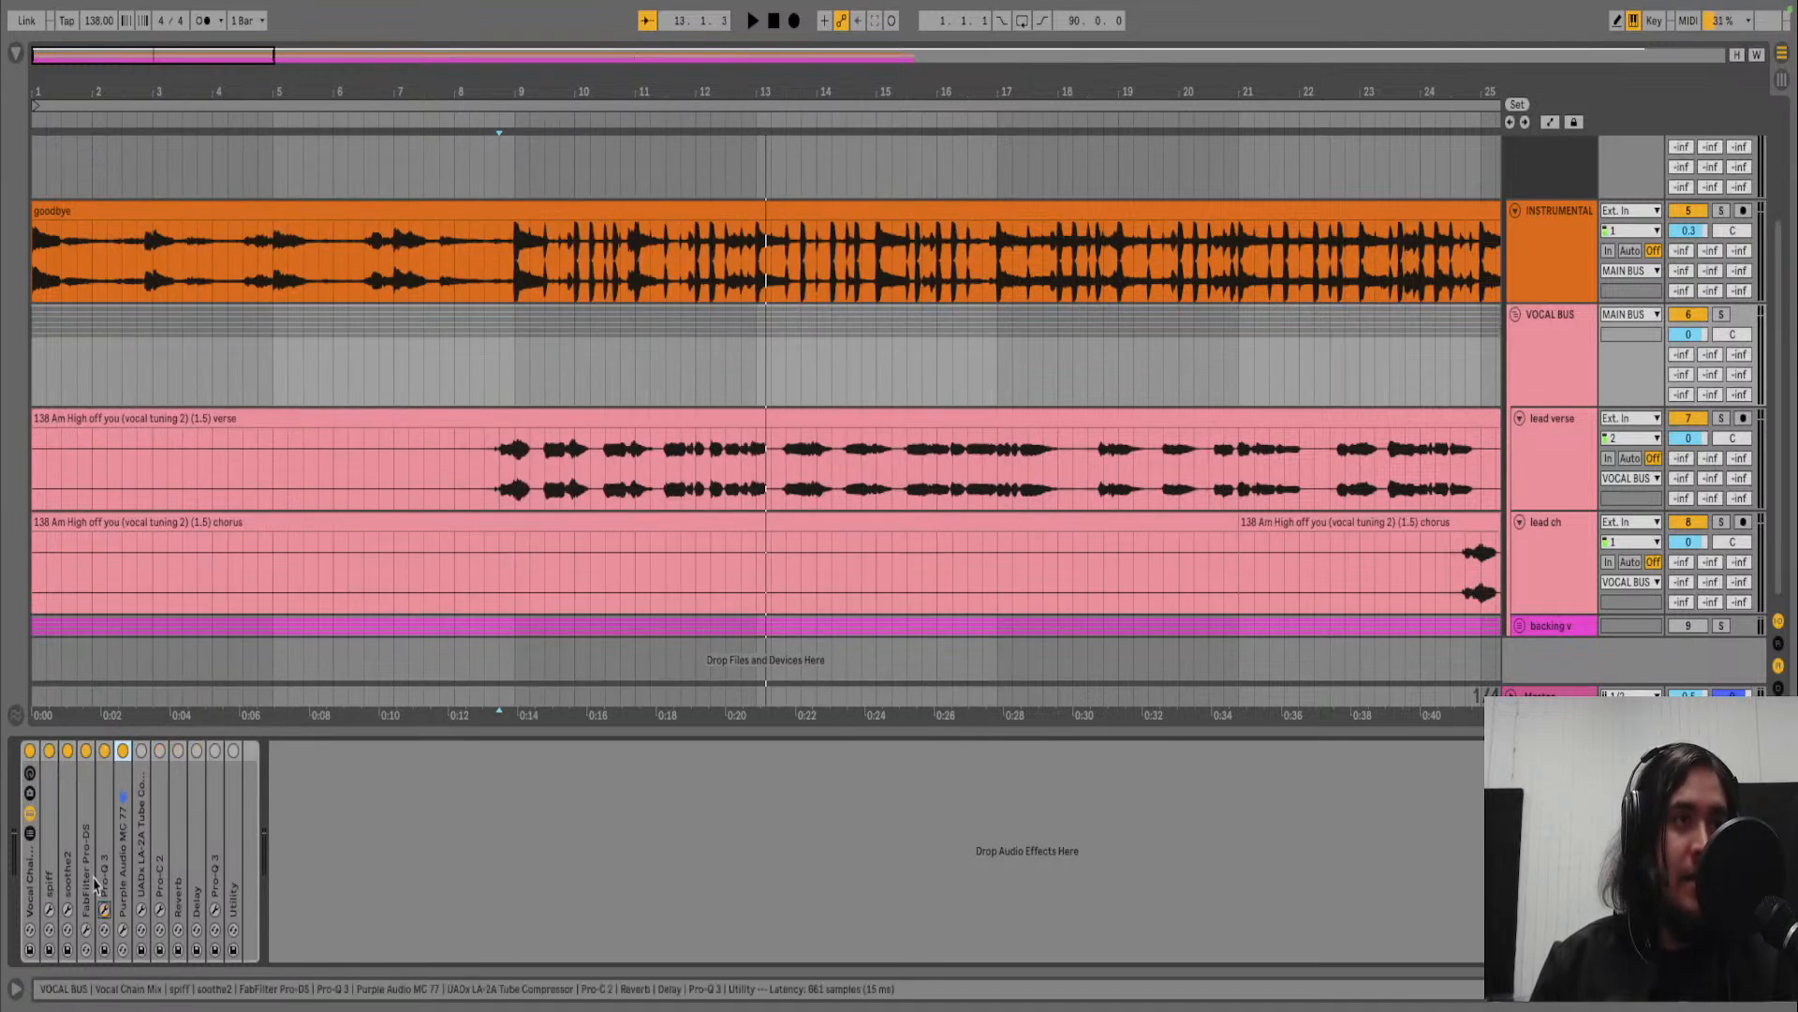
# - Compare the VOCAL BUS with and without the Purple Audio MC77 compressor during playback and lower the compressor's output level
pyautogui.click(122, 930)
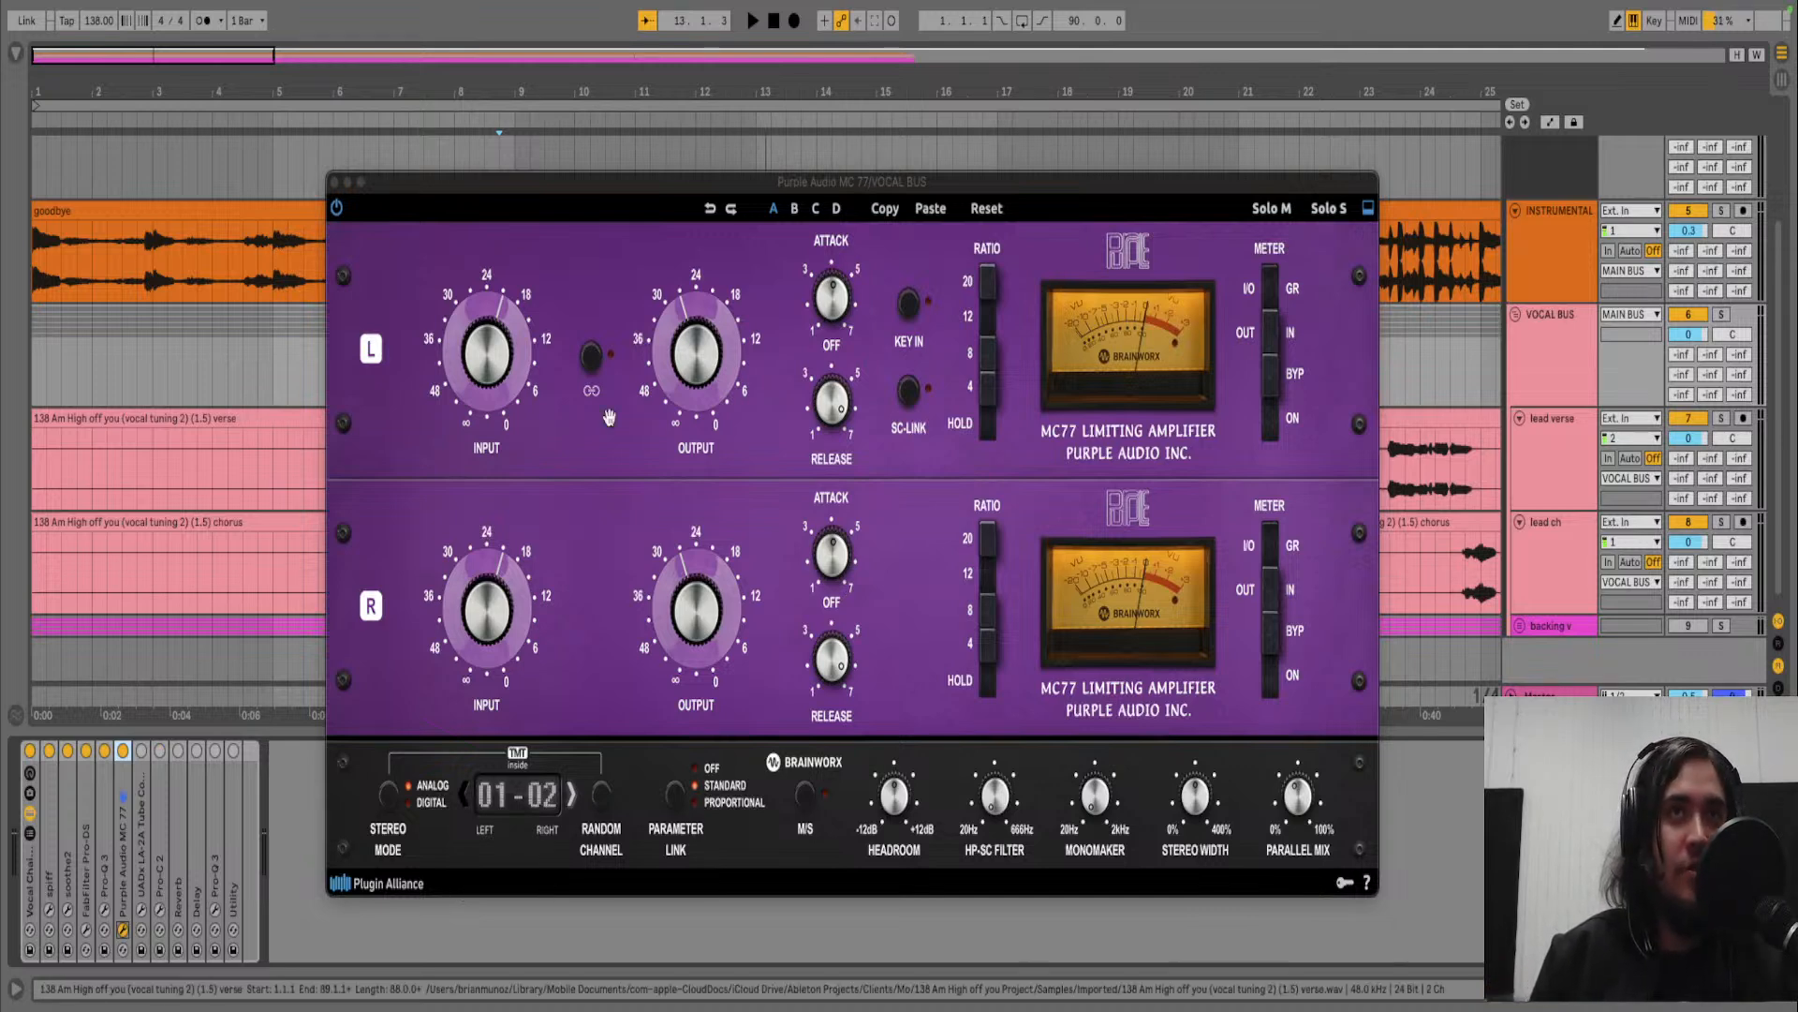
pyautogui.moveTo(859, 181); pyautogui.dragTo(893, 220)
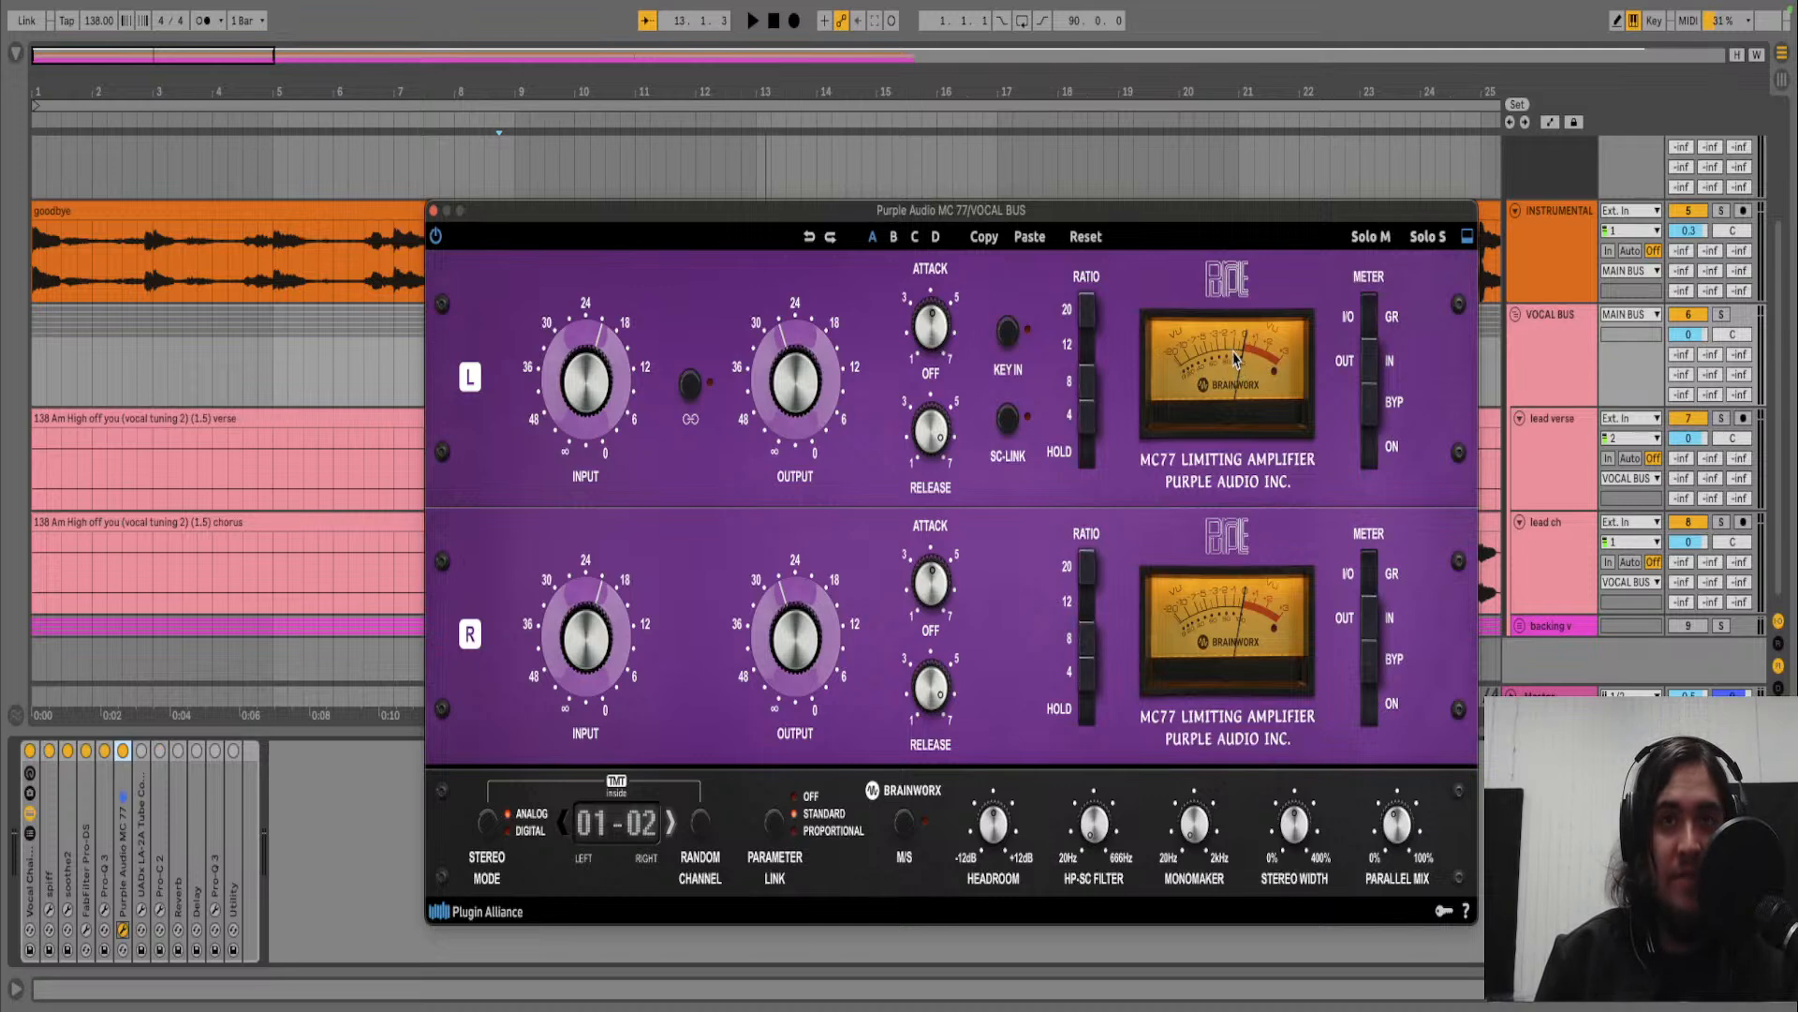
pyautogui.press('space')
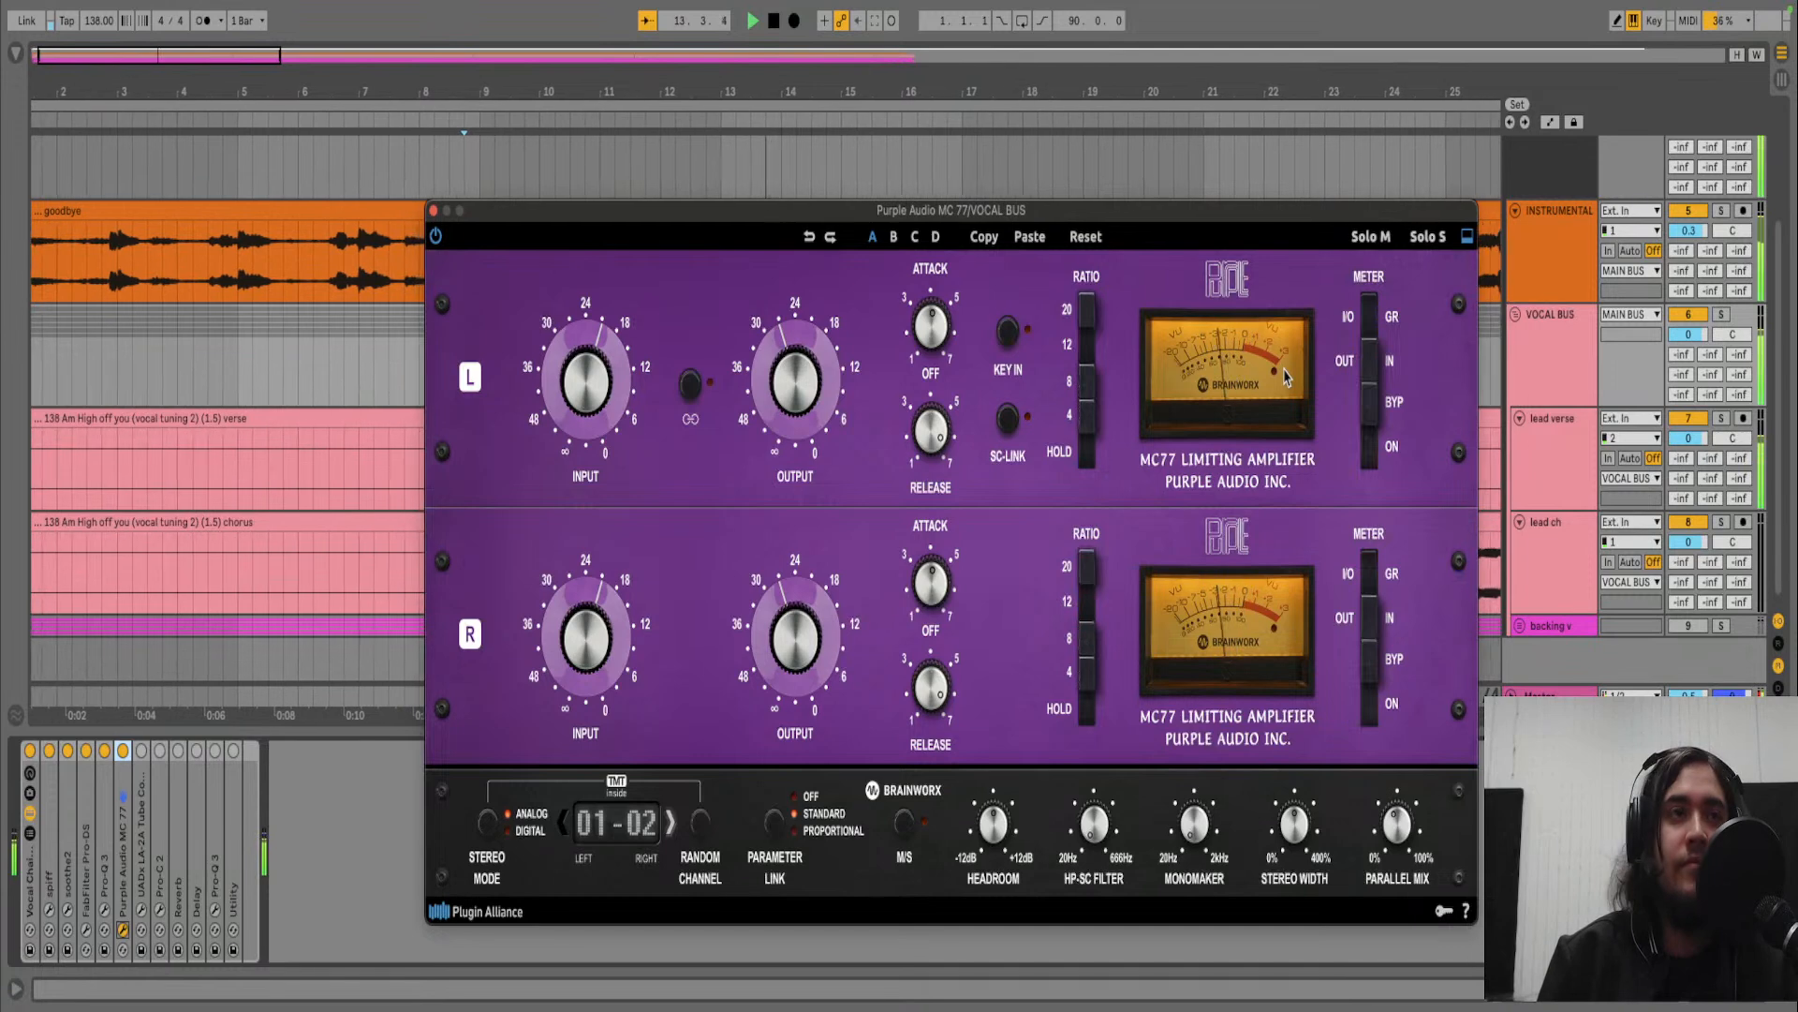
pyautogui.click(122, 754)
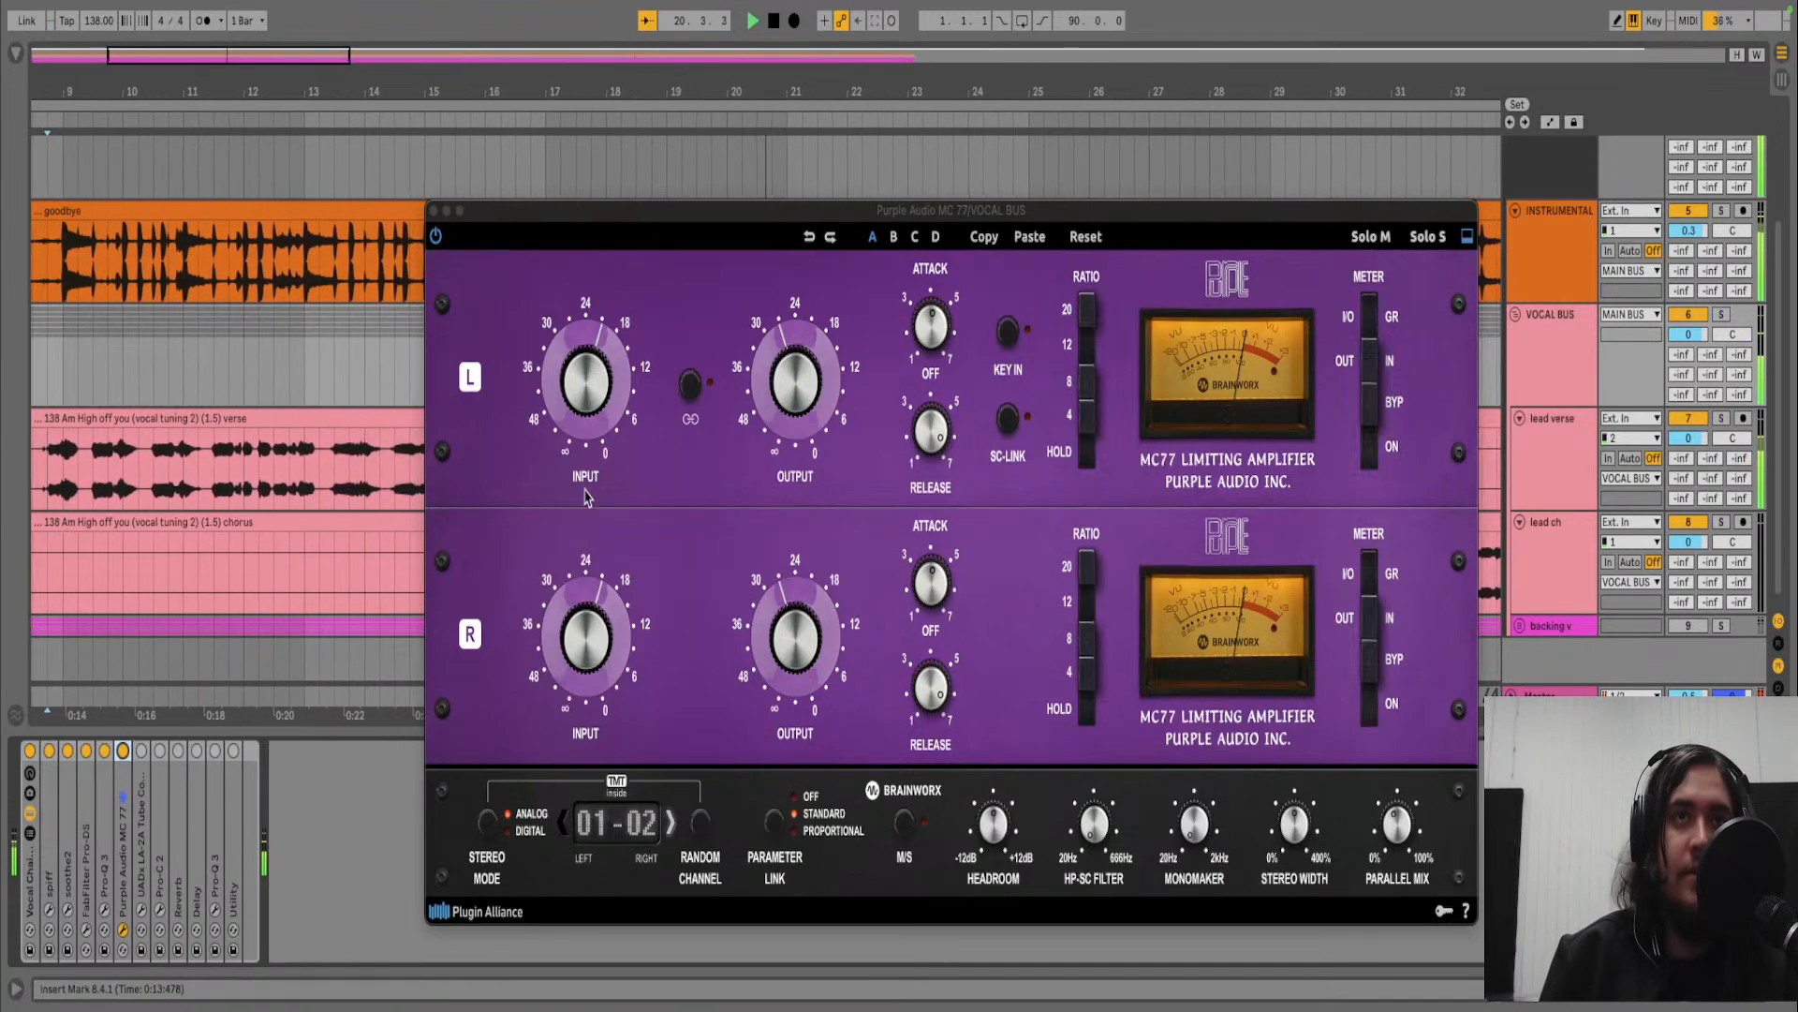
pyautogui.moveTo(773, 403); pyautogui.dragTo(768, 425)
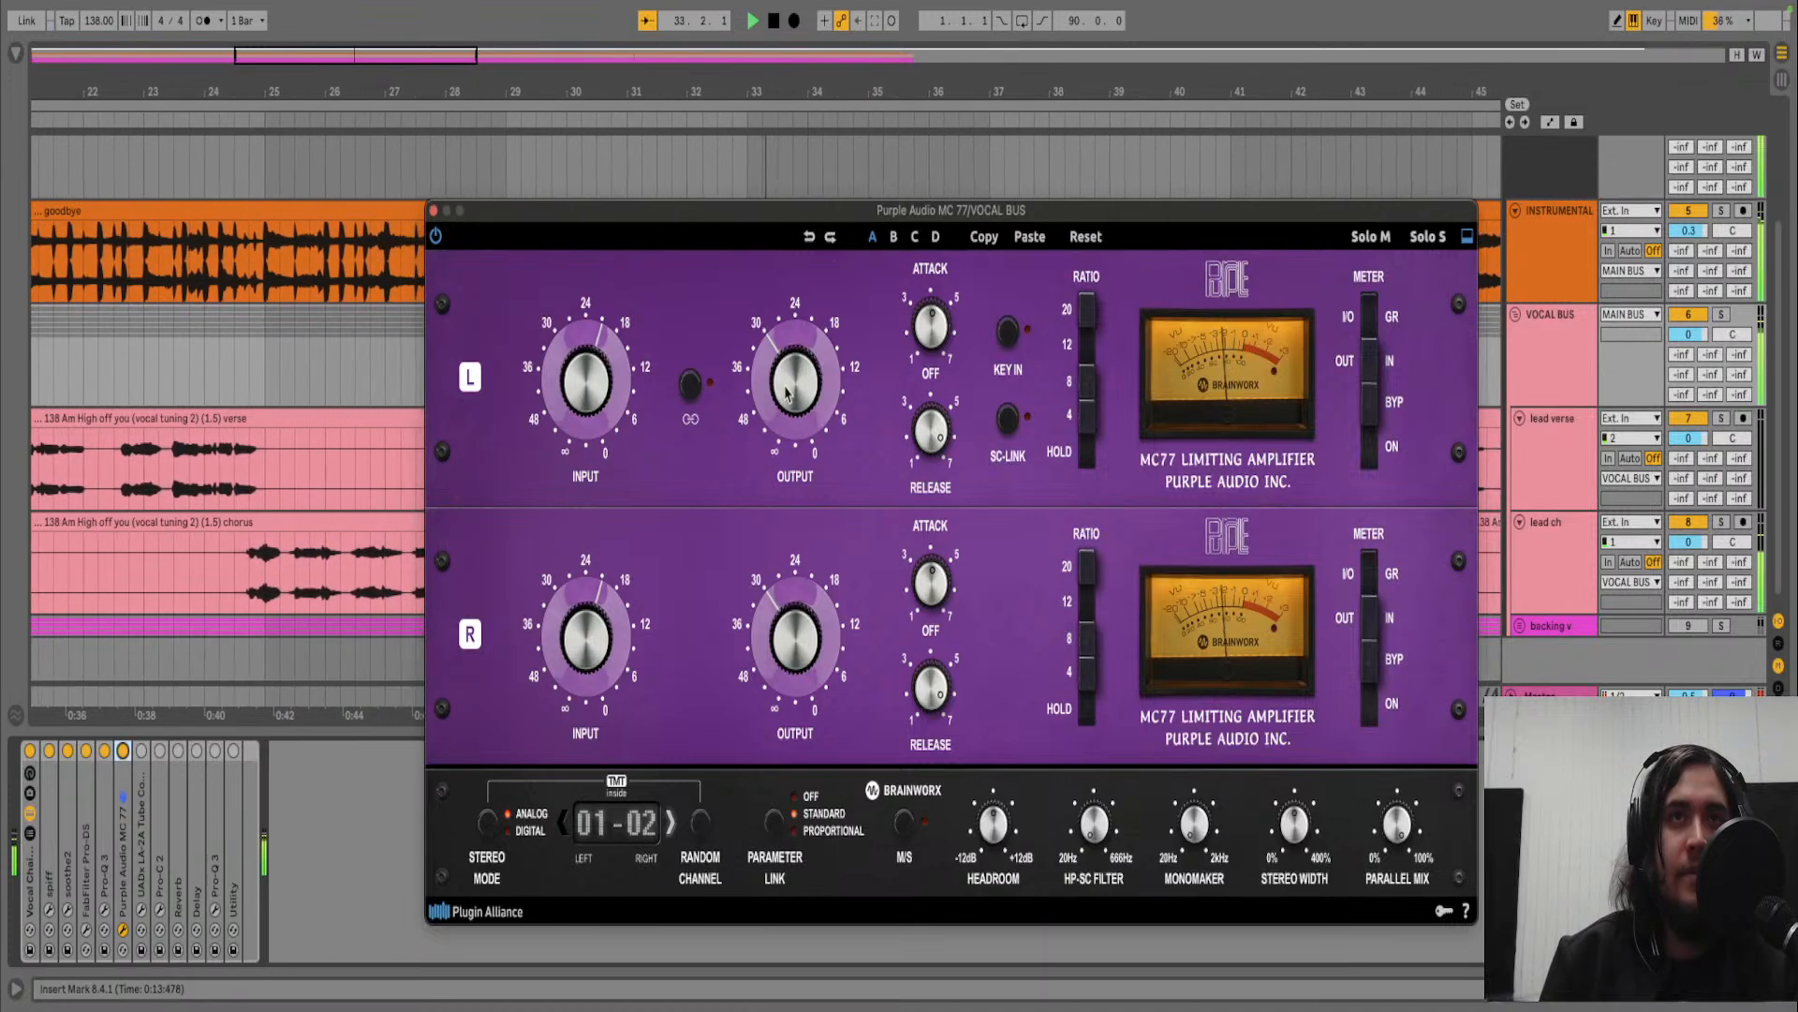
pyautogui.moveTo(787, 400); pyautogui.dragTo(785, 408)
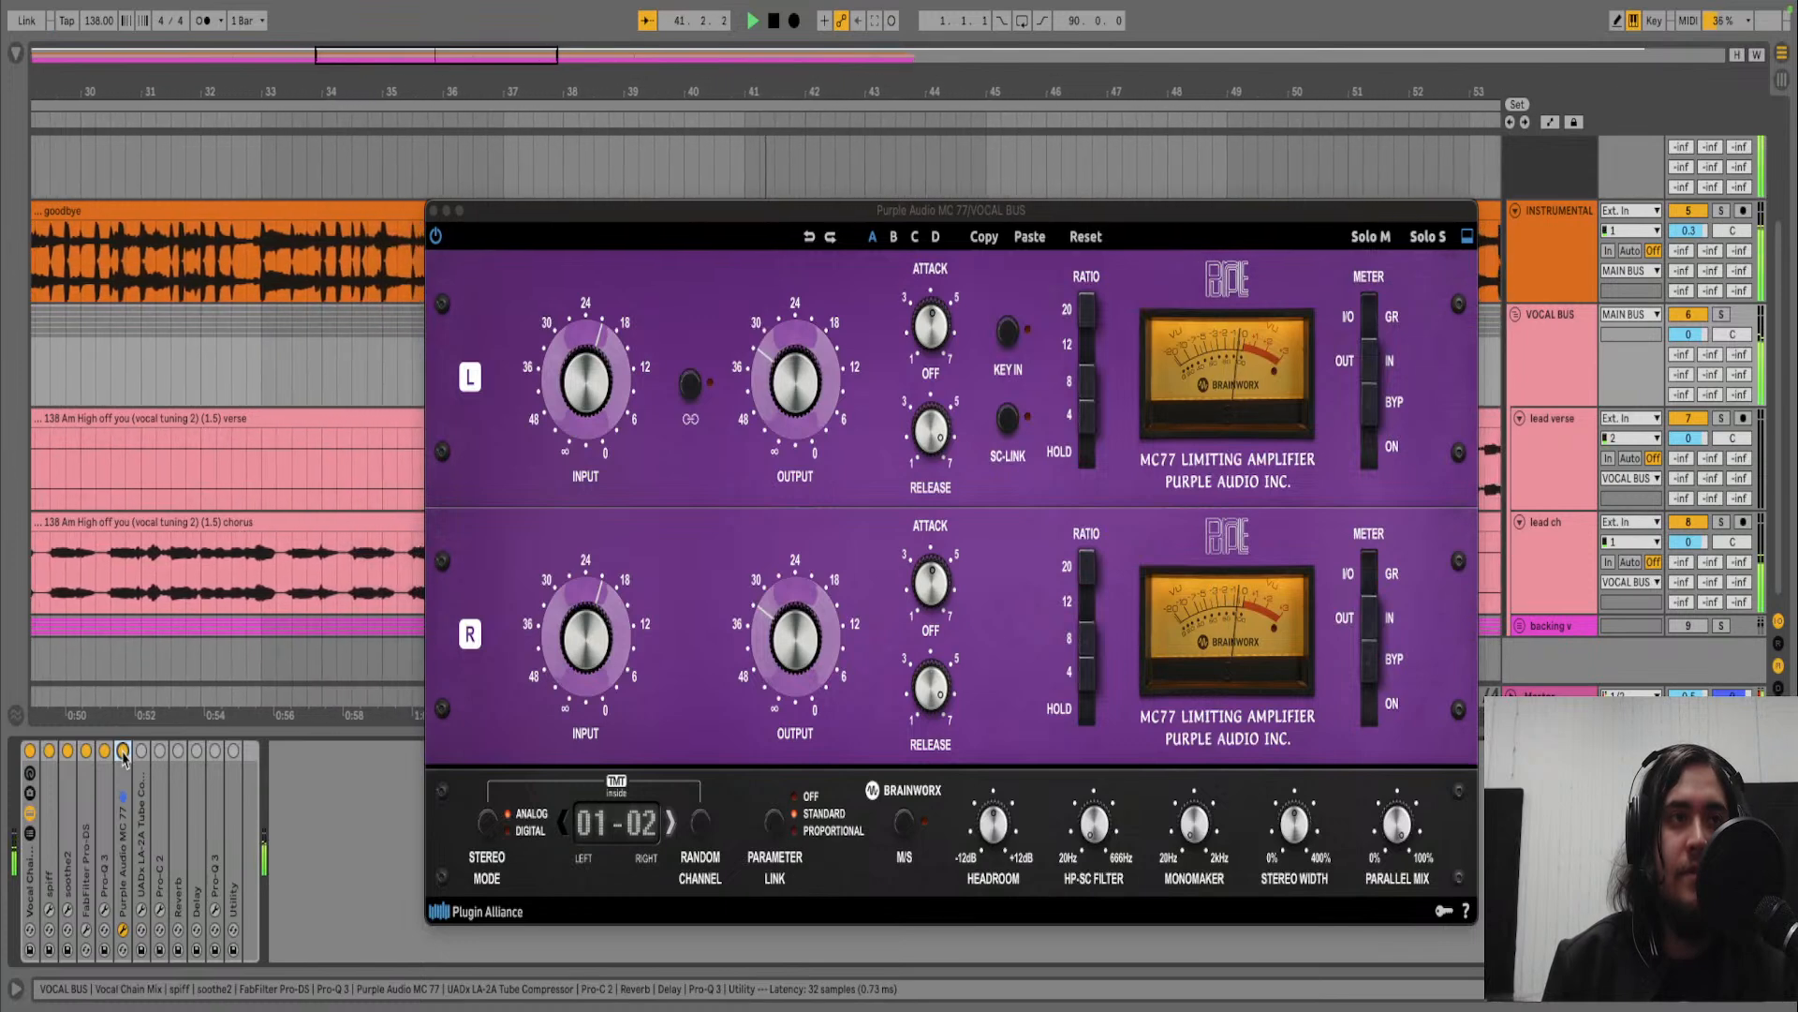
# - Enlarge the Pro-Q 3 placed before the MC77 and add a bell band at about 206 Hz with -11.16 dB gain and Q 12.54
pyautogui.click(104, 908)
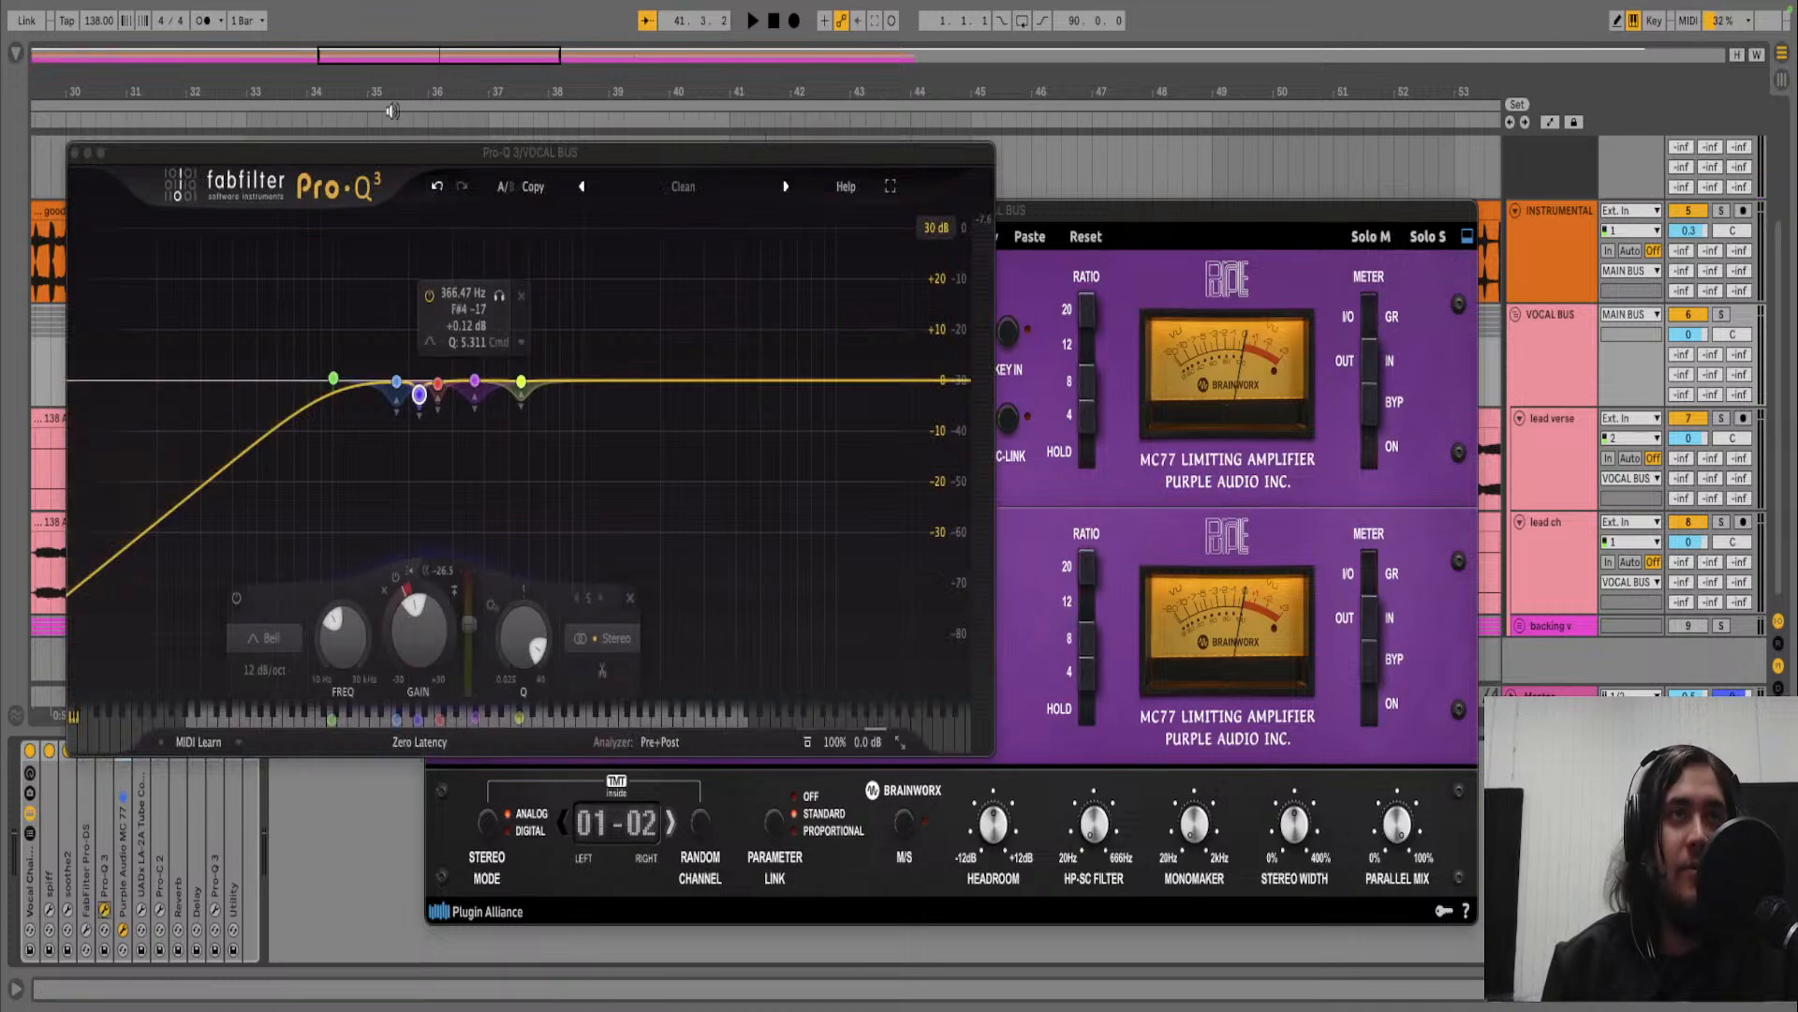
pyautogui.moveTo(400, 160); pyautogui.dragTo(464, 181)
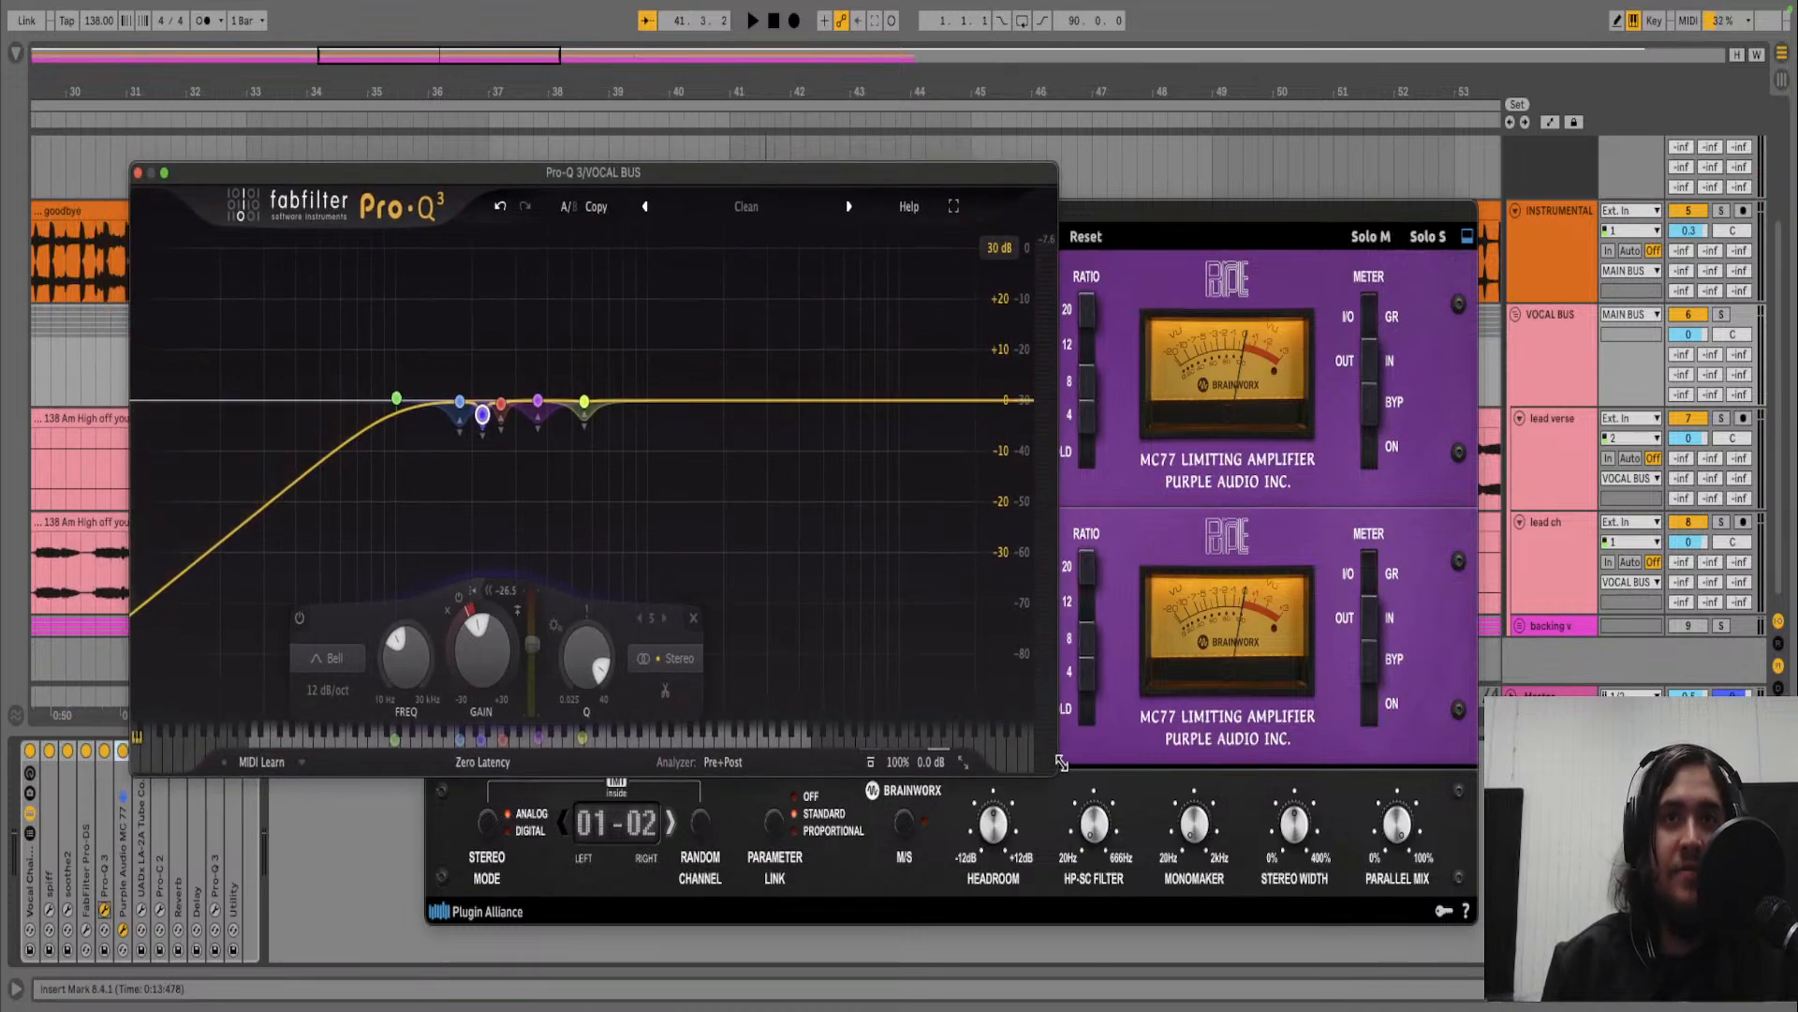
pyautogui.moveTo(1057, 768); pyautogui.dragTo(1341, 901)
pyautogui.press('space')
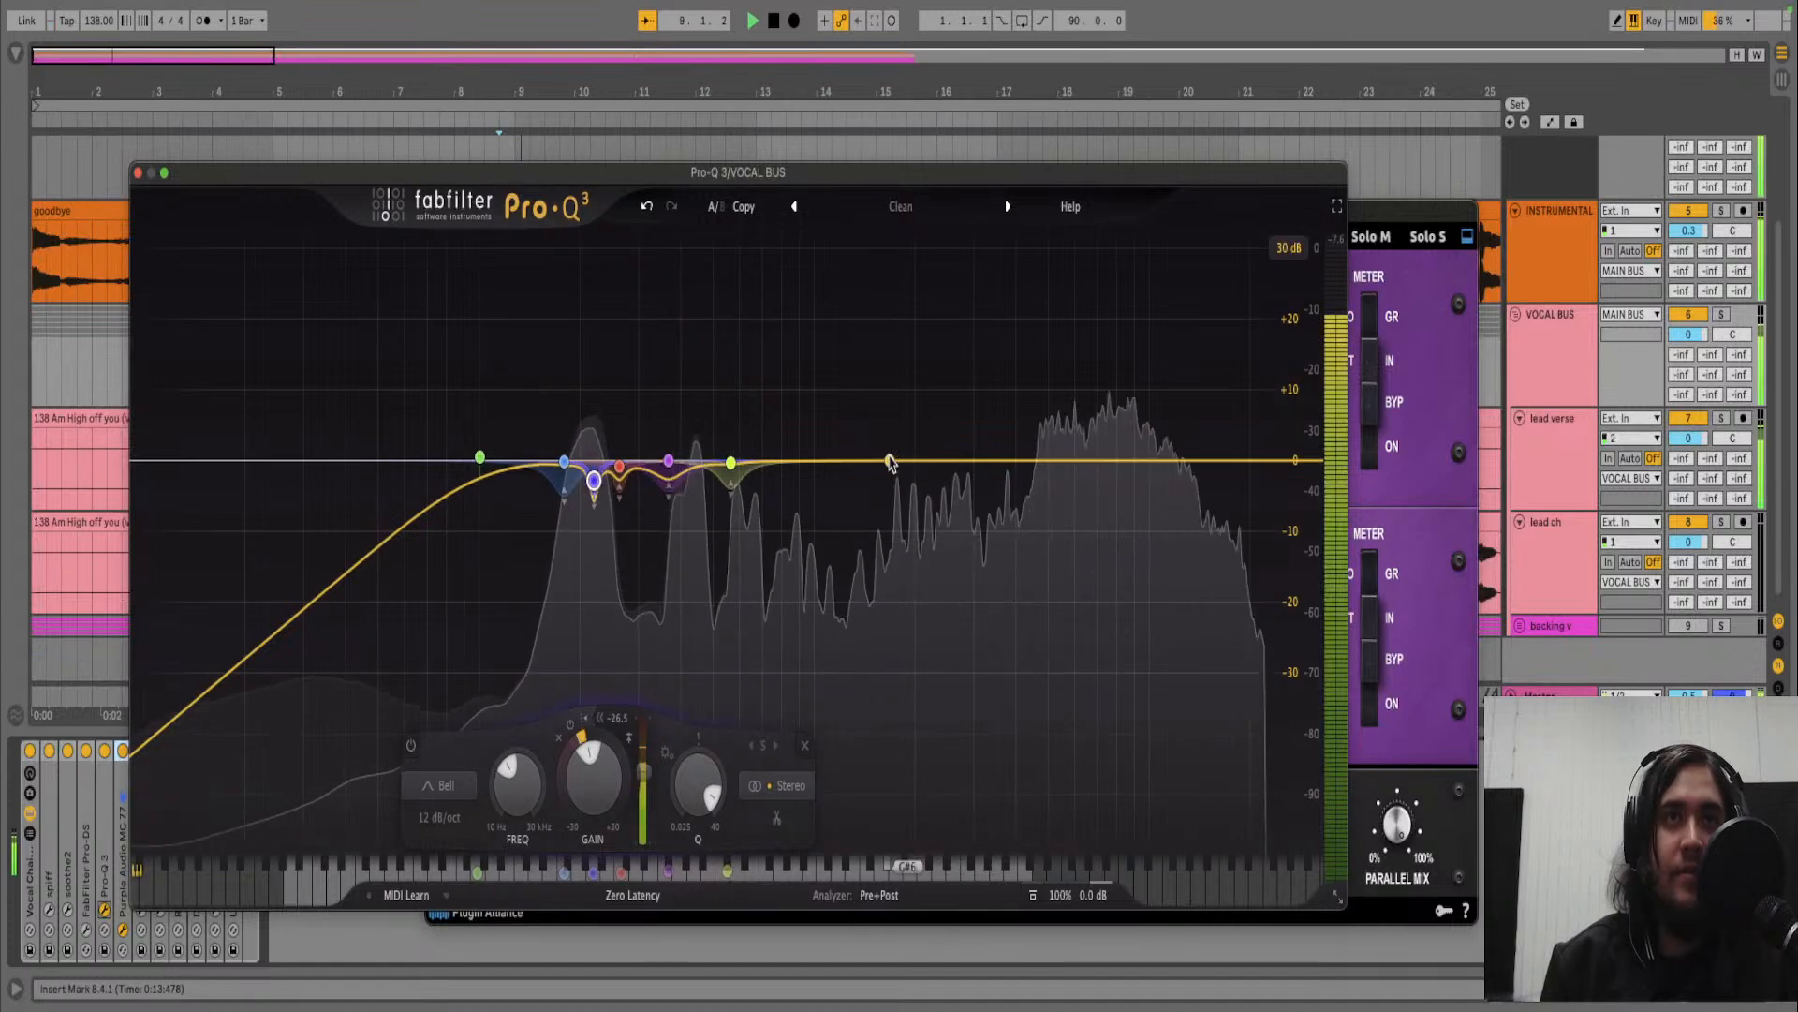
pyautogui.scroll(10, 905, 475)
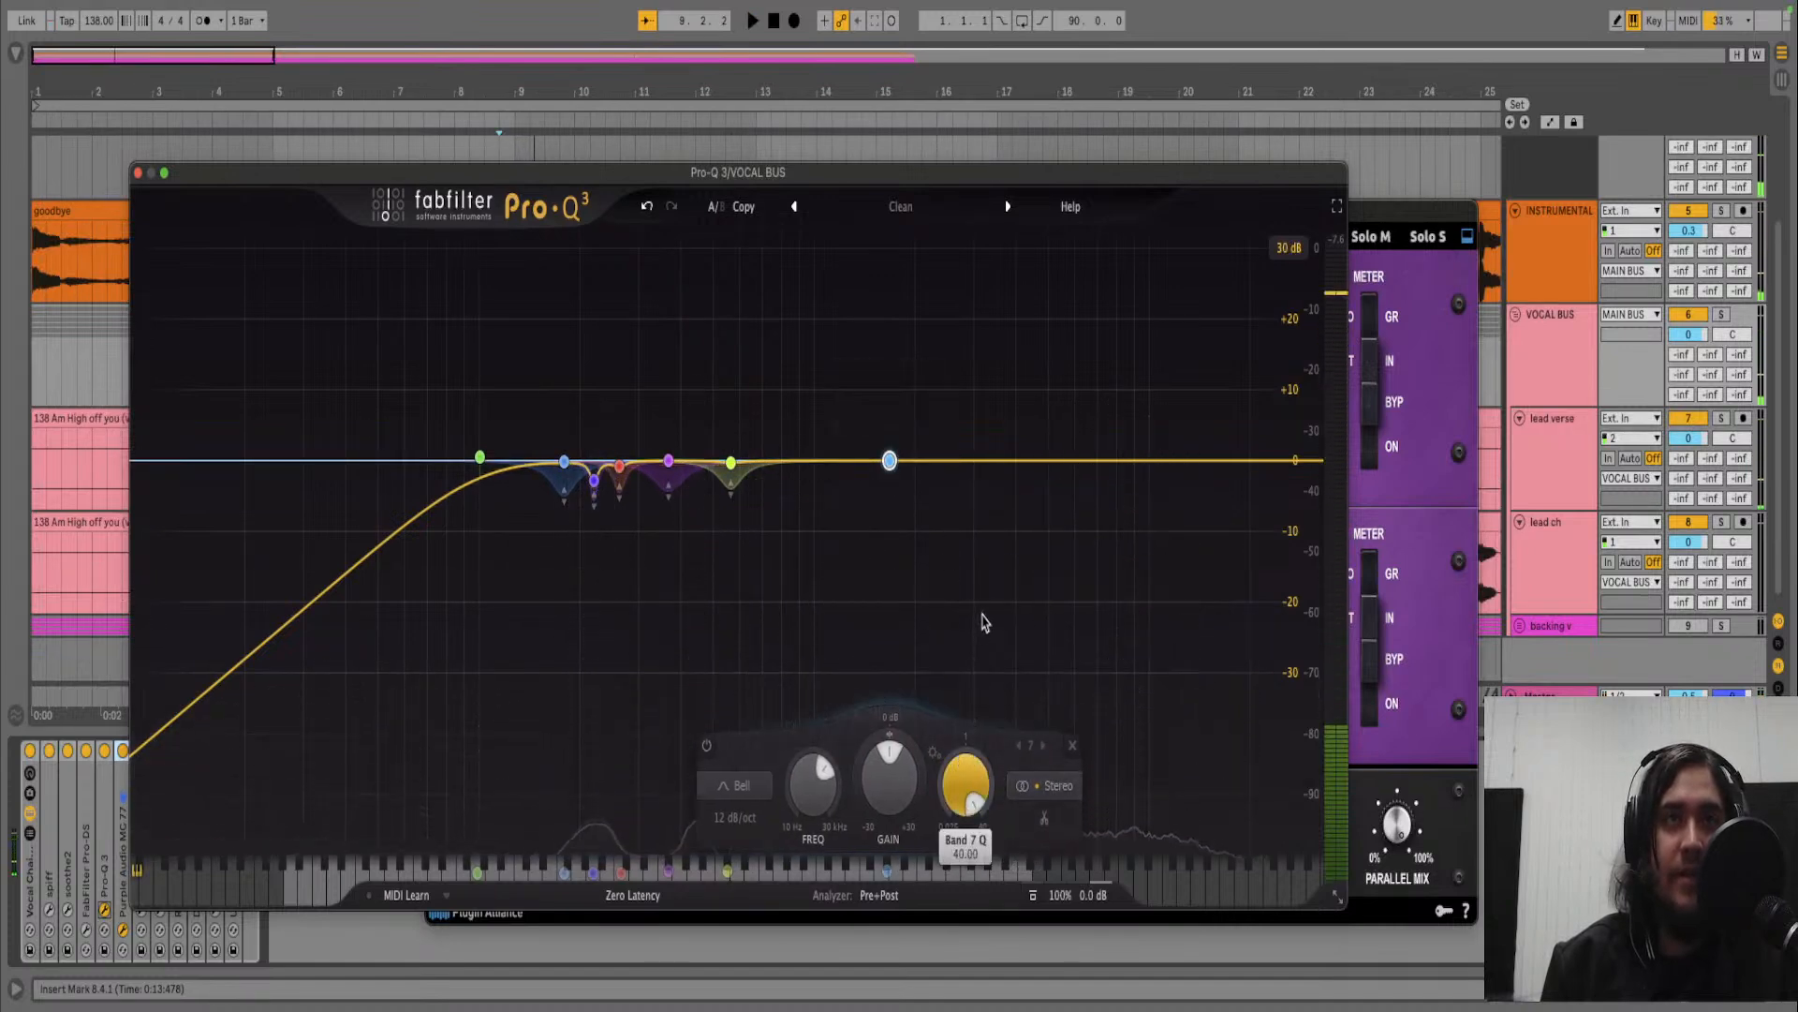
pyautogui.moveTo(889, 462)
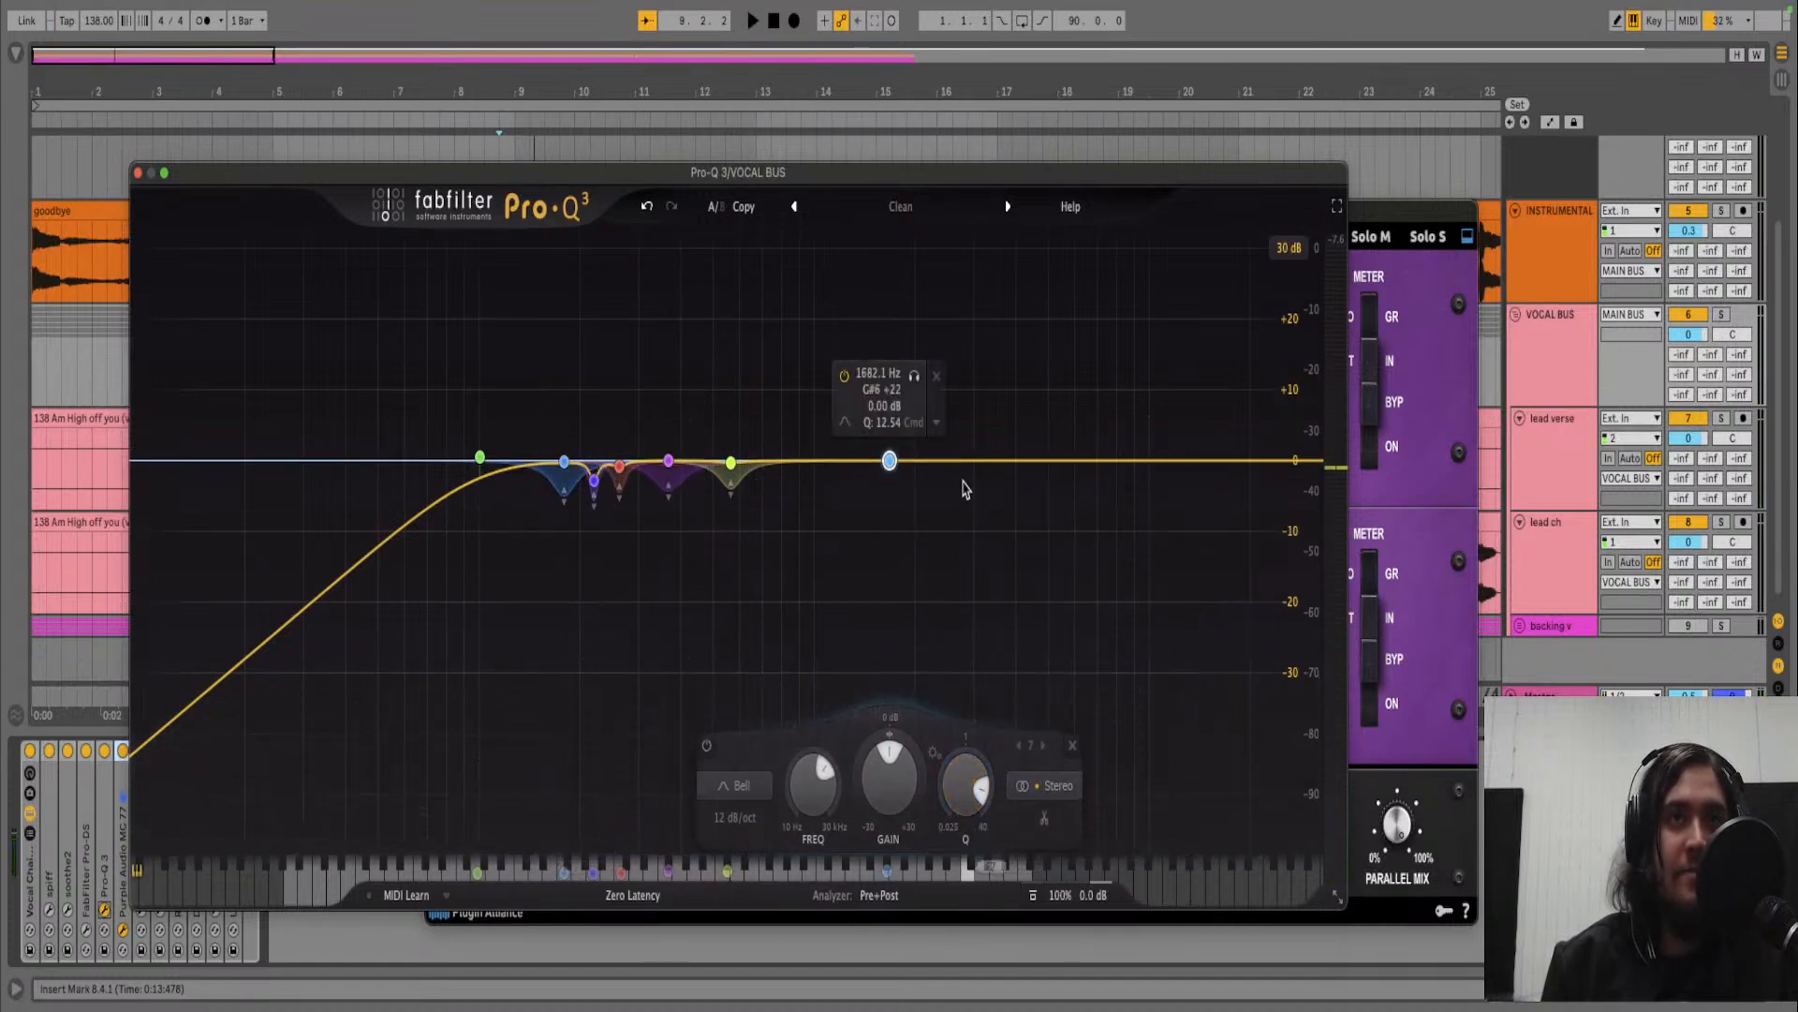
pyautogui.moveTo(890, 463); pyautogui.dragTo(579, 417)
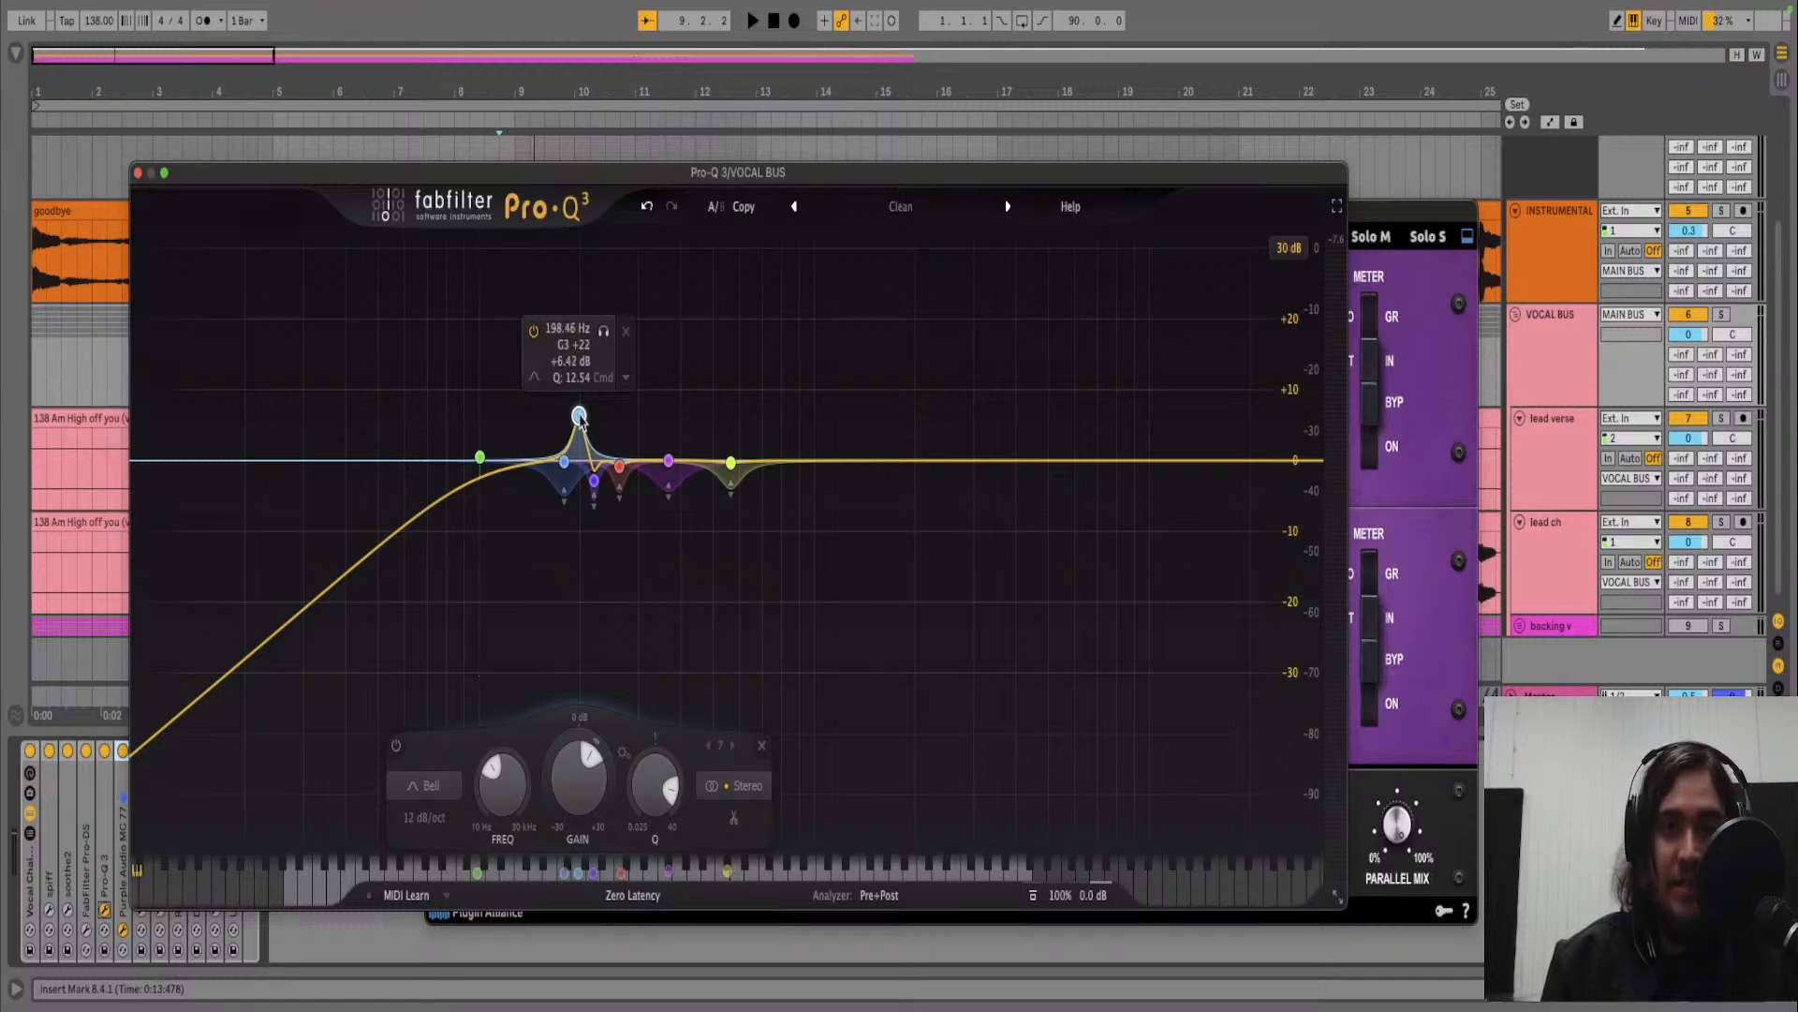
pyautogui.moveTo(579, 418); pyautogui.dragTo(585, 542)
# - Make the new 206 Hz band dynamic, with its gain at -1.38 dB and its dynamic range at -5.83 dB
pyautogui.press('space')
pyautogui.rightClick(585, 542)
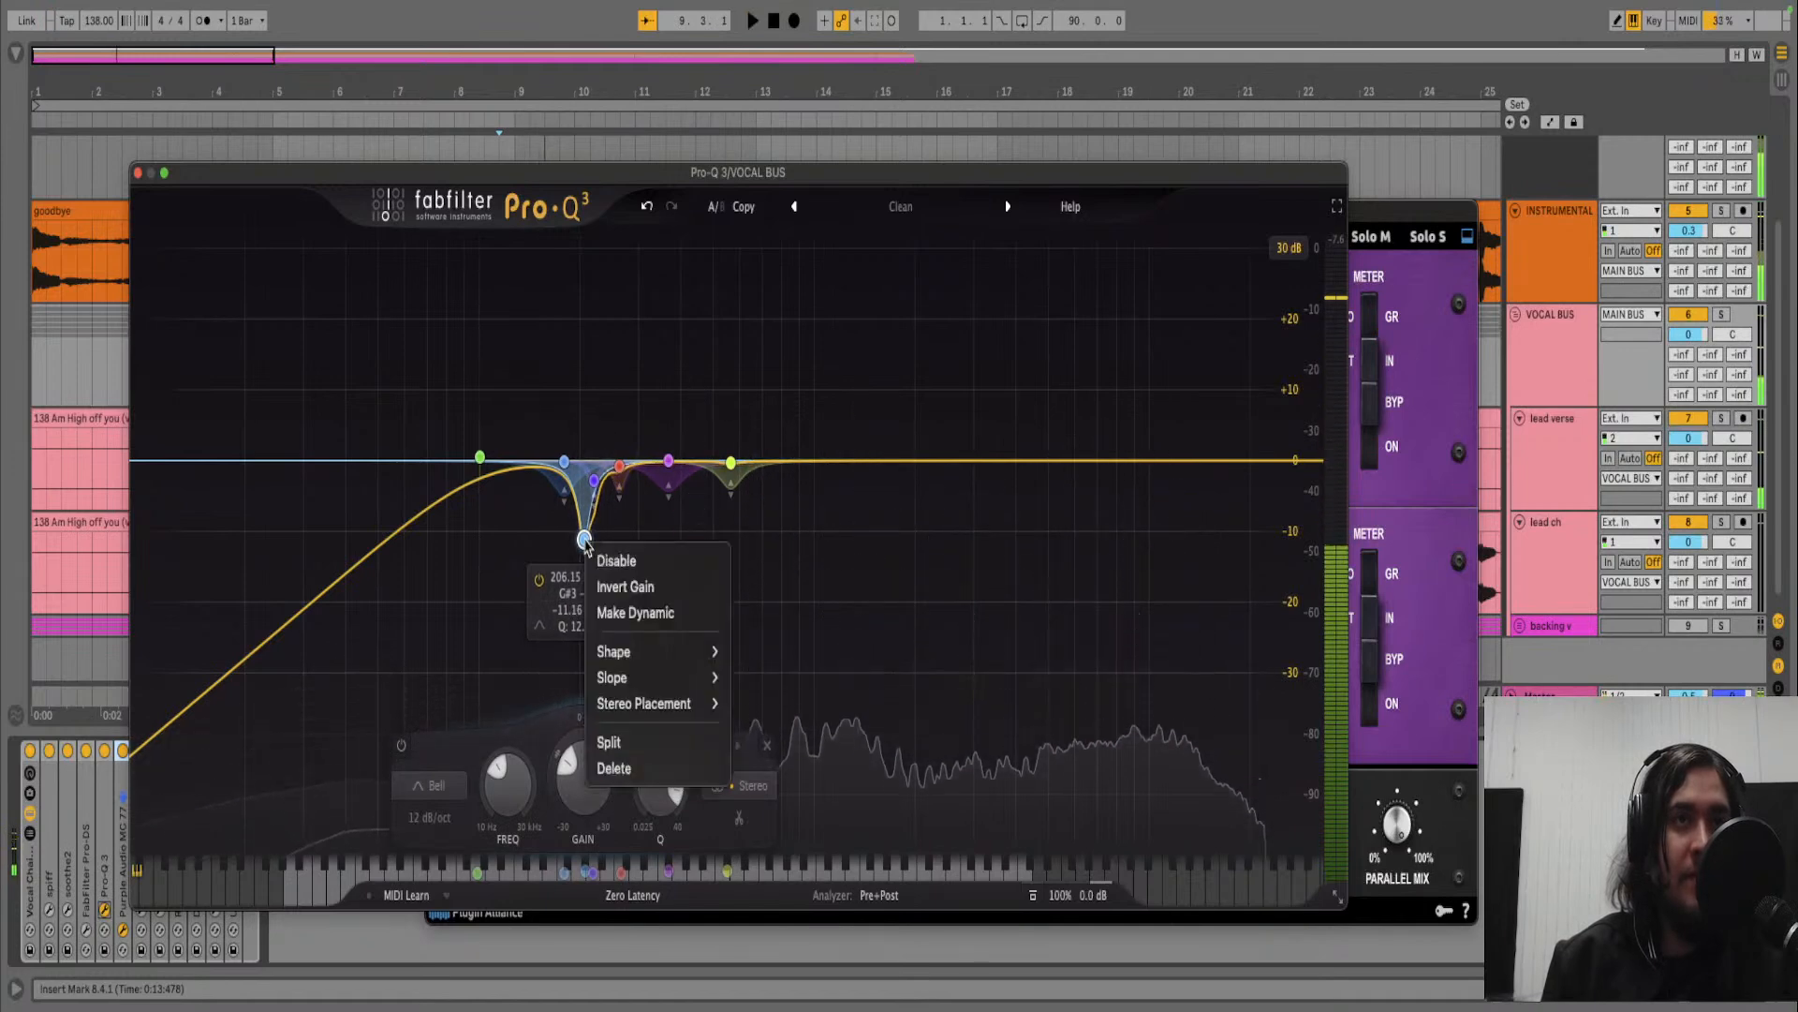
pyautogui.click(629, 611)
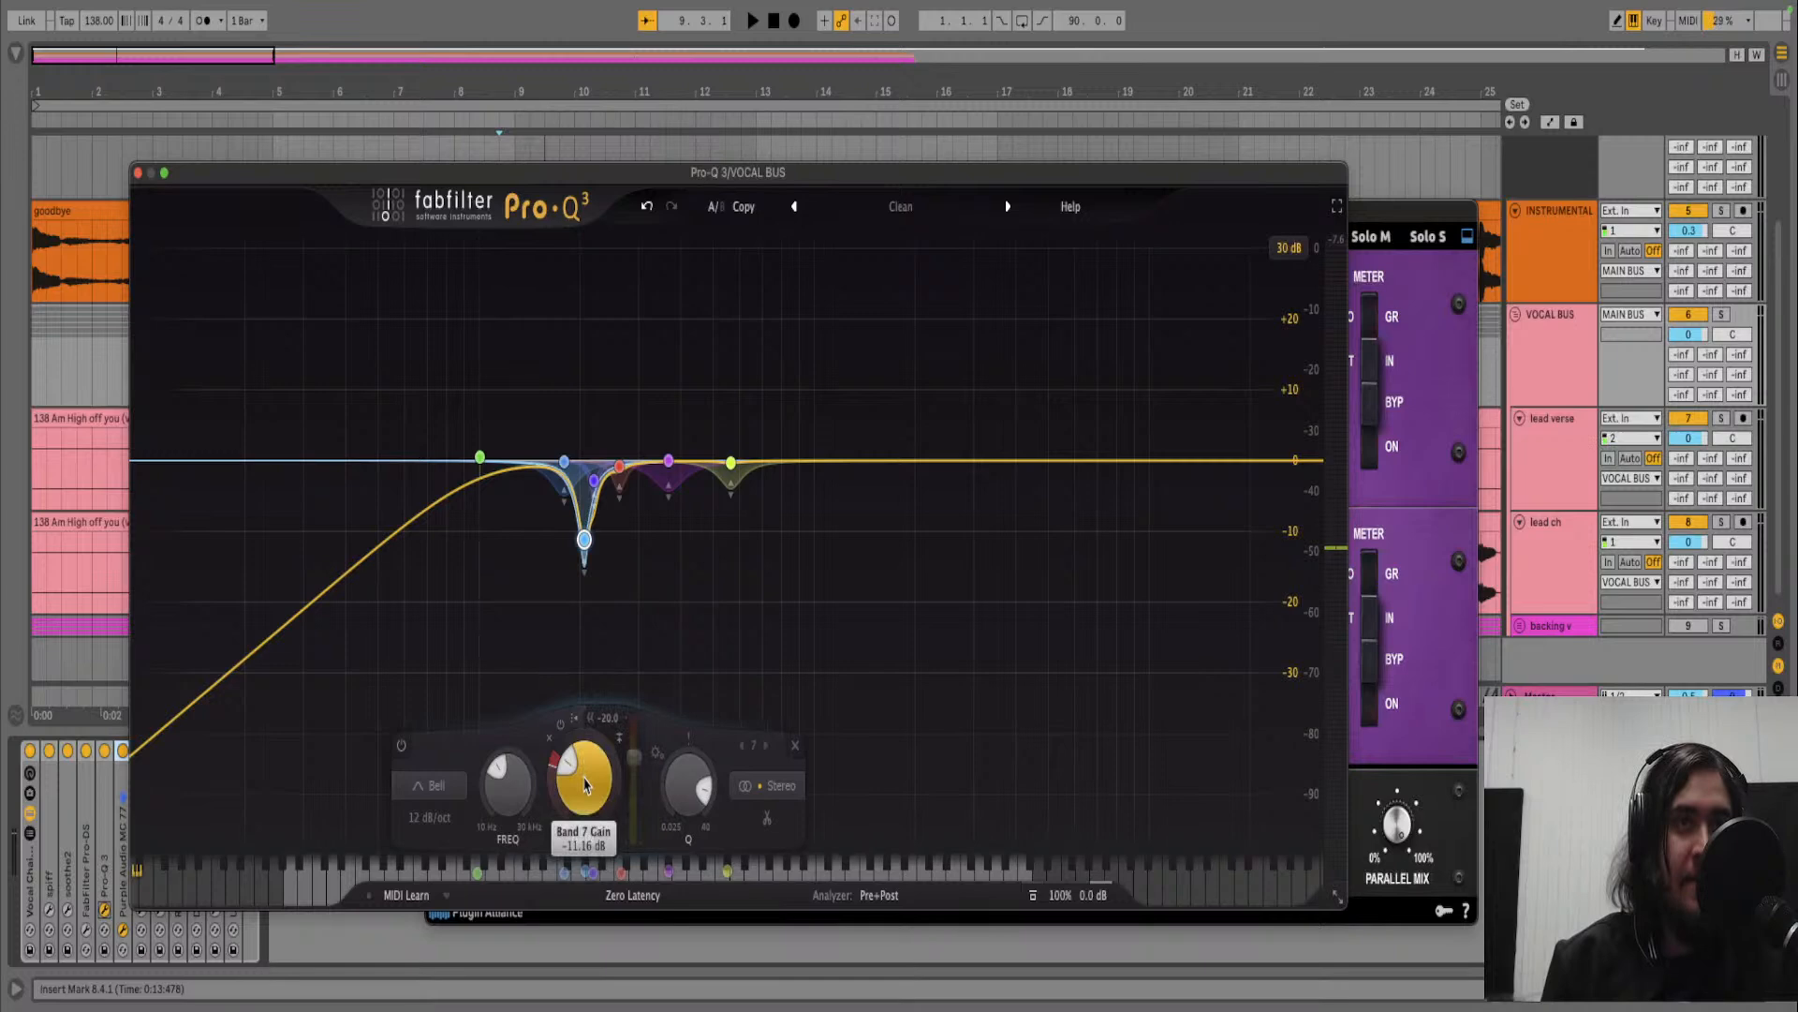
pyautogui.moveTo(585, 777); pyautogui.dragTo(584, 747)
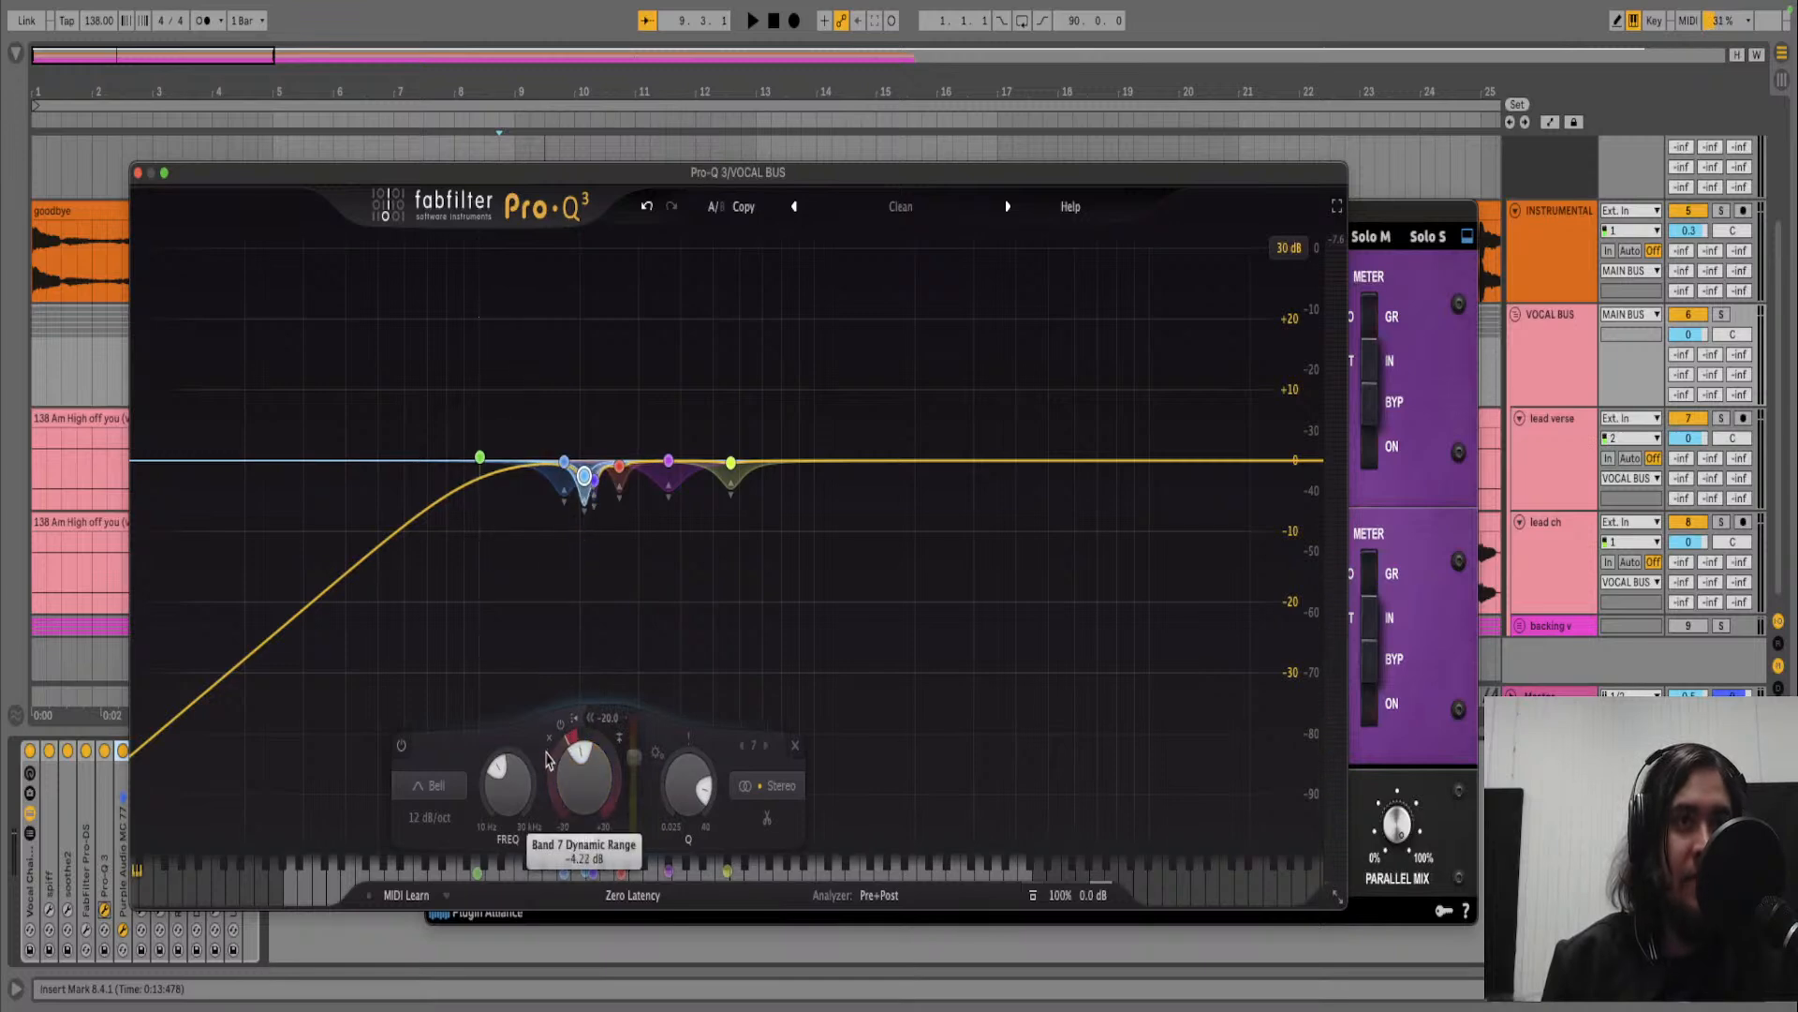
pyautogui.moveTo(590, 785); pyautogui.dragTo(590, 774)
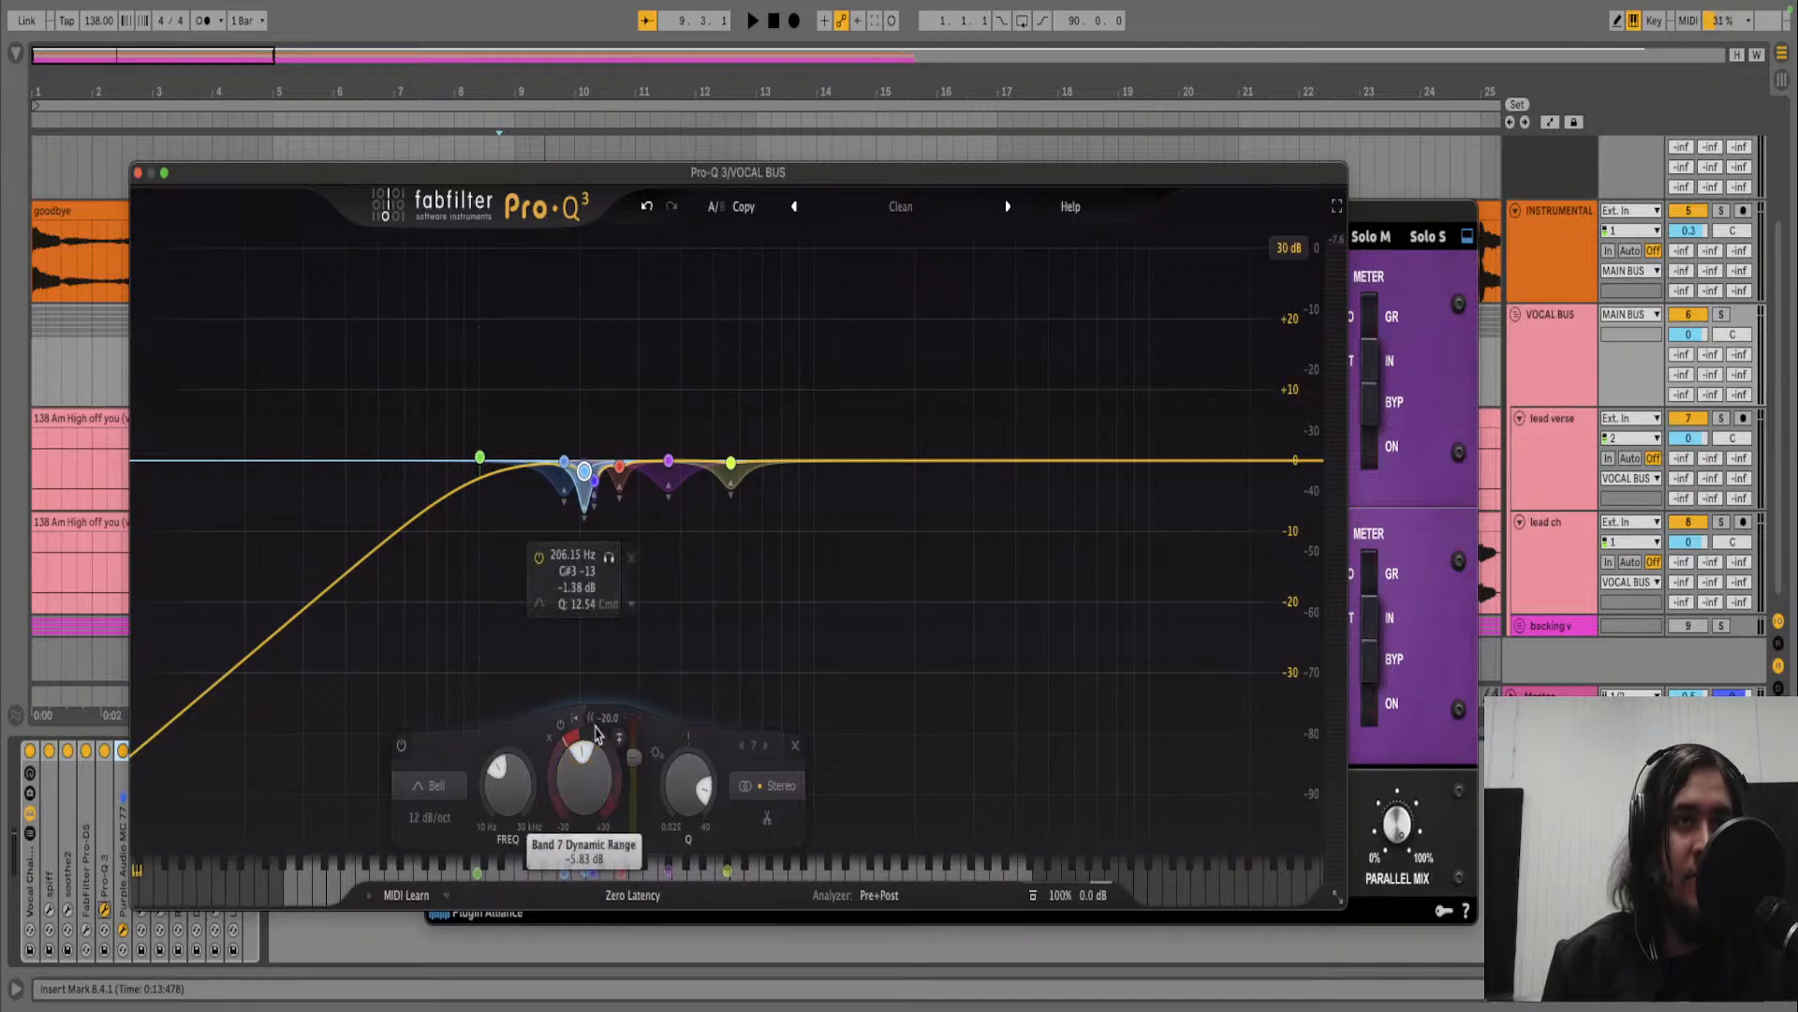
# - Adjust the dynamic 206 Hz band during playback to a threshold of -21.0 dB and a Q of 10.02
pyautogui.moveTo(640, 769); pyautogui.dragTo(643, 789)
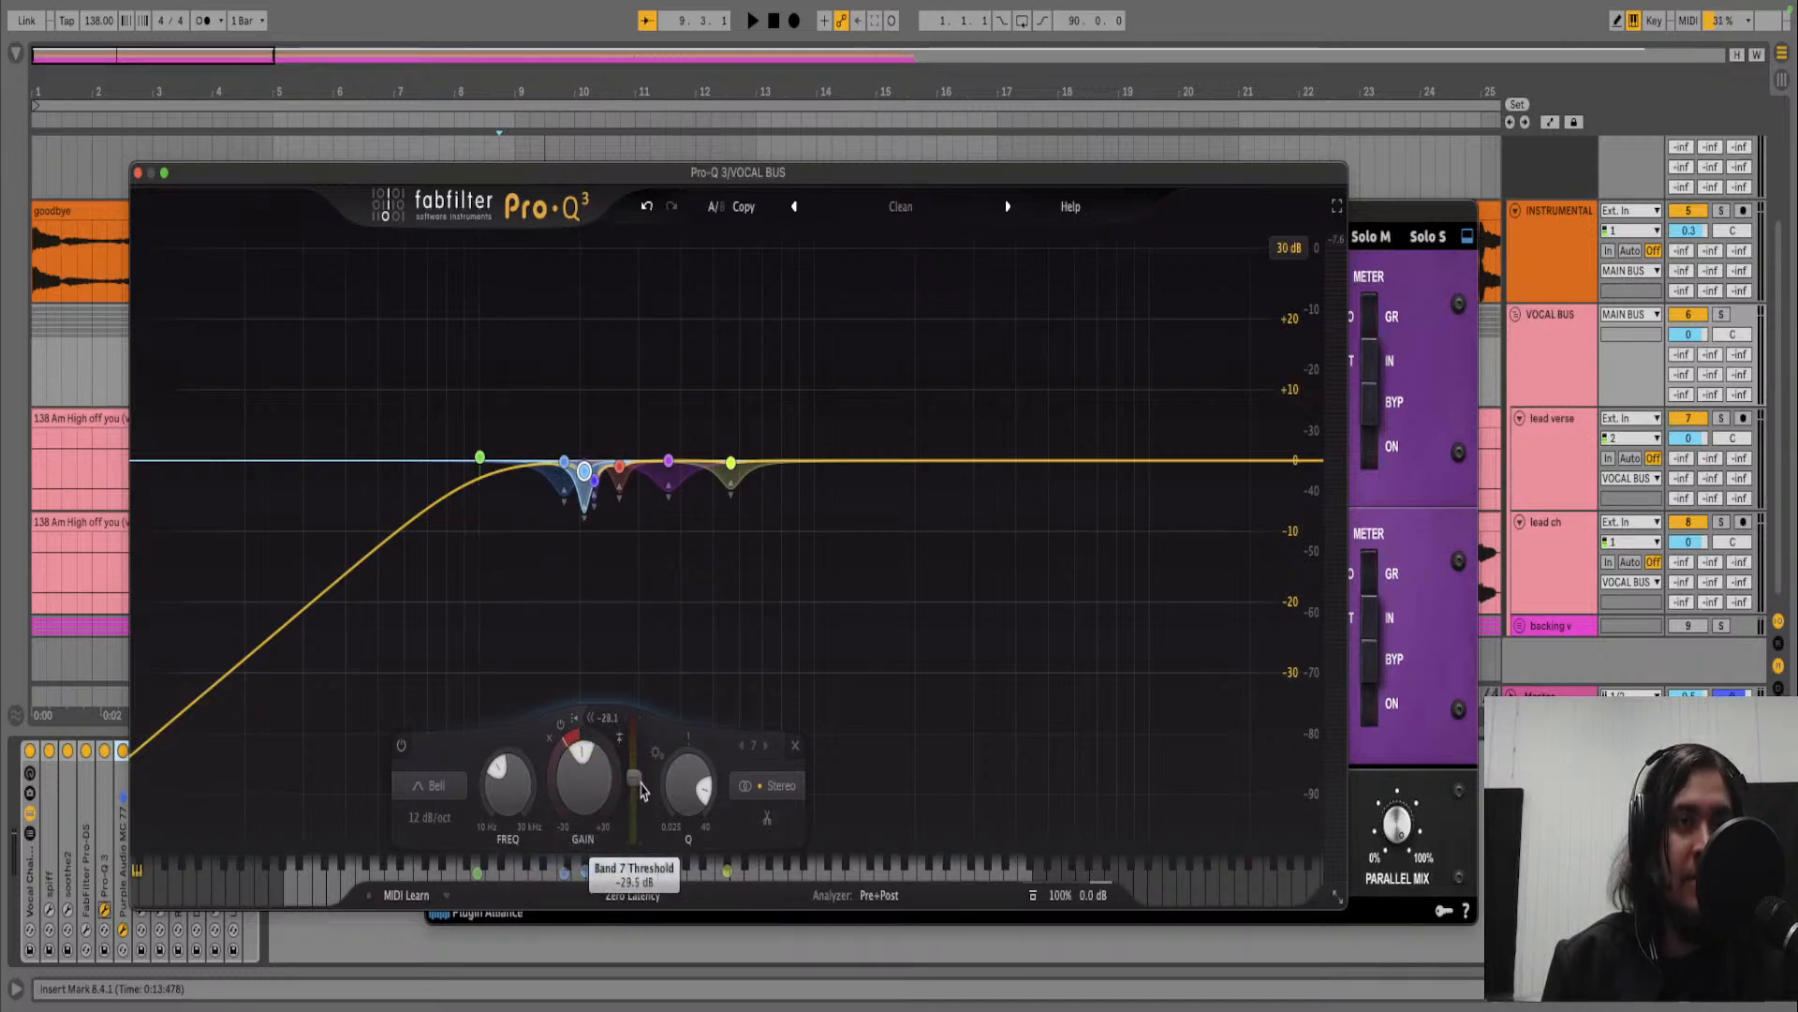
pyautogui.press('space')
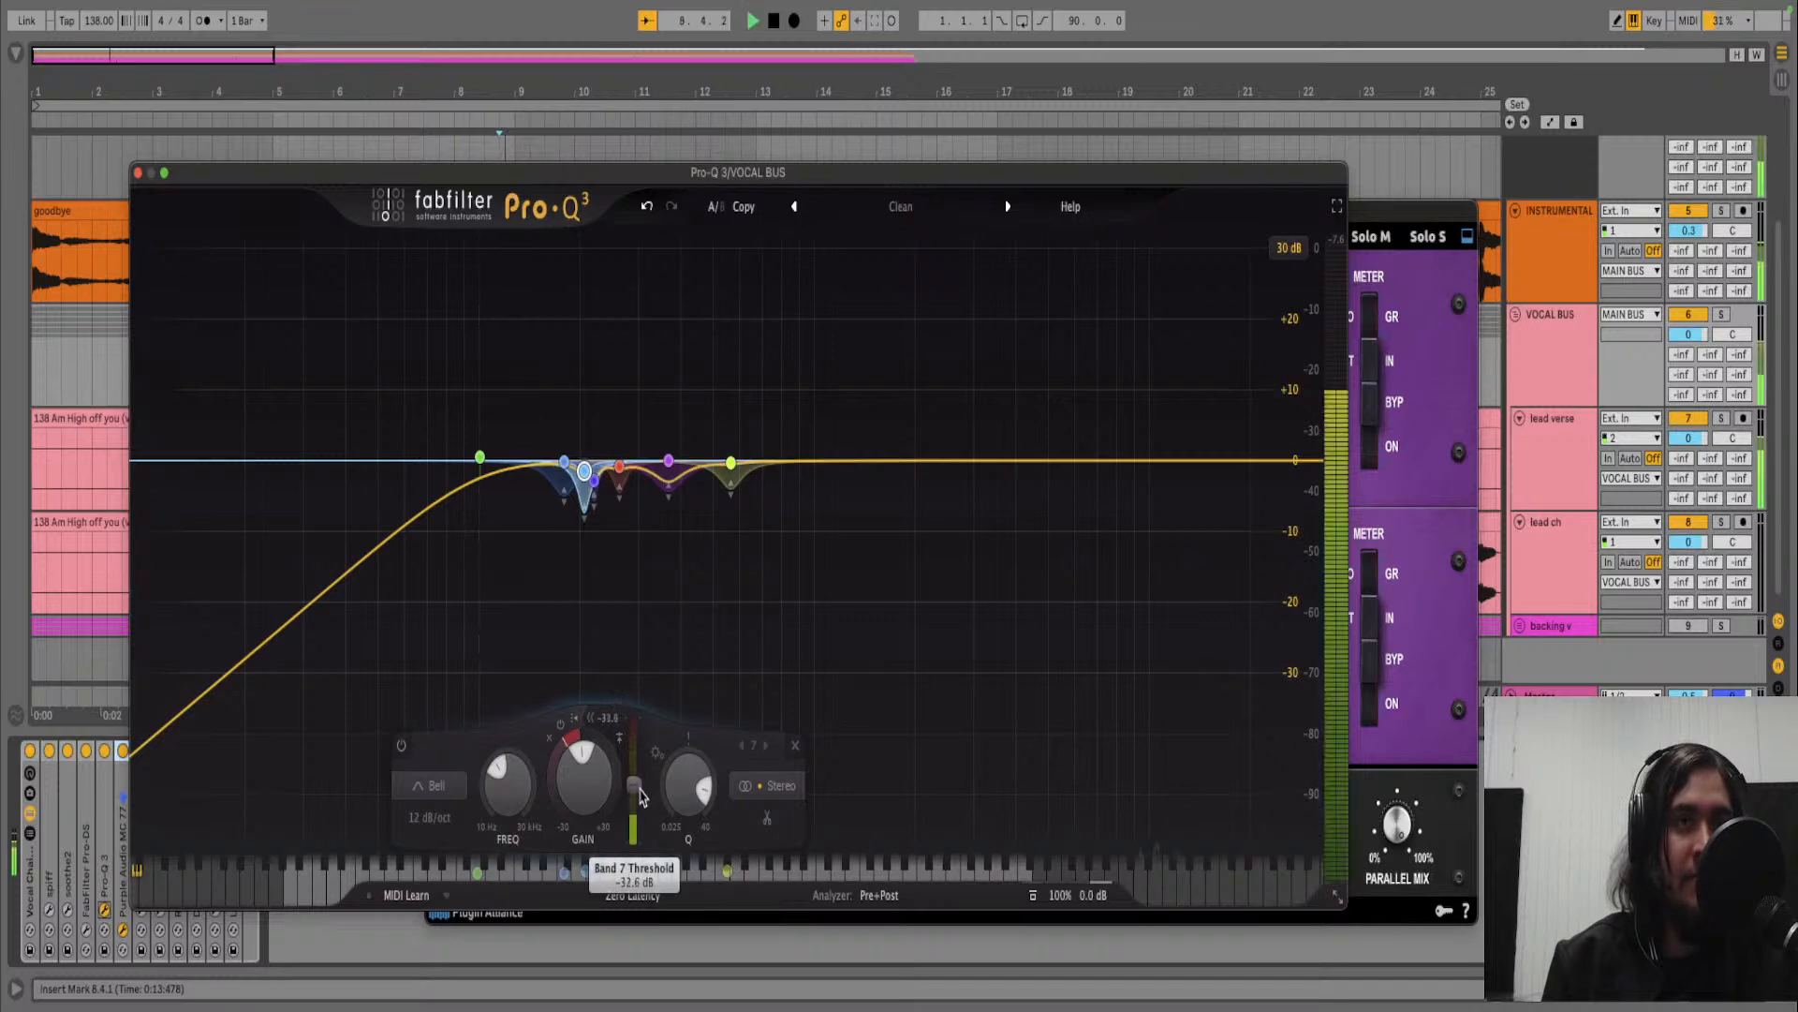
pyautogui.moveTo(641, 796); pyautogui.dragTo(641, 774)
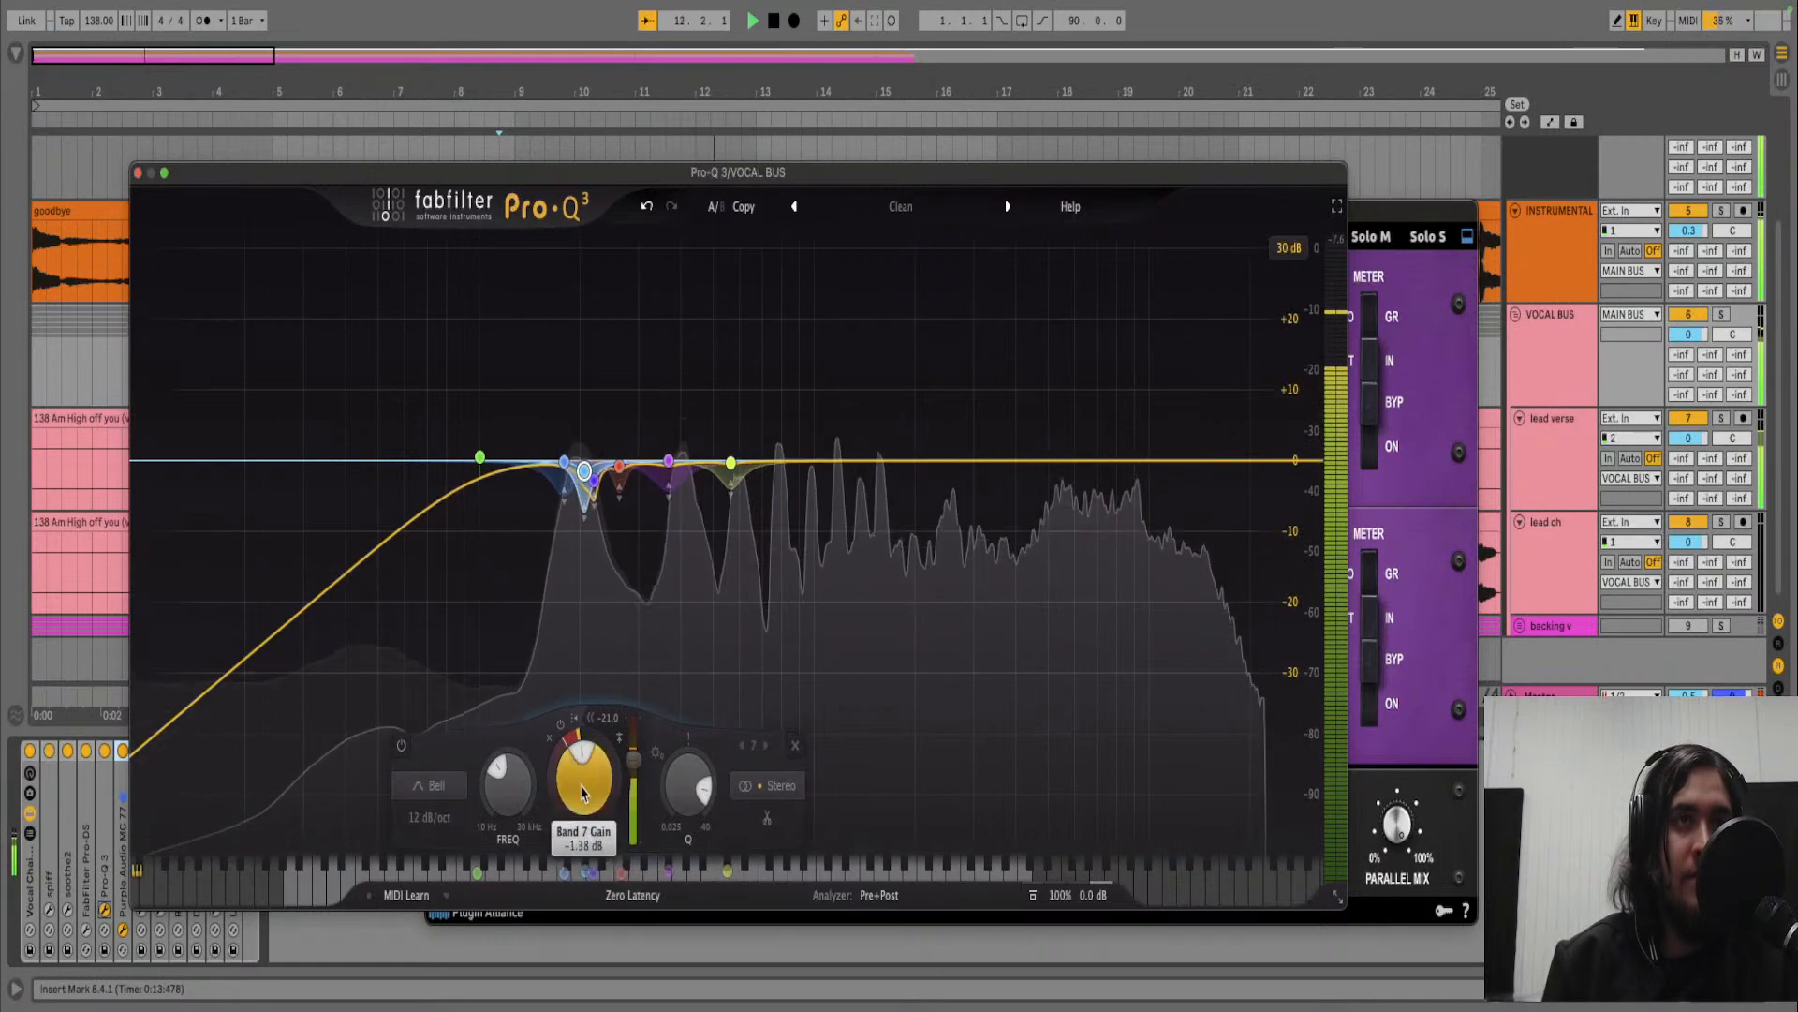
pyautogui.moveTo(672, 787); pyautogui.dragTo(668, 807)
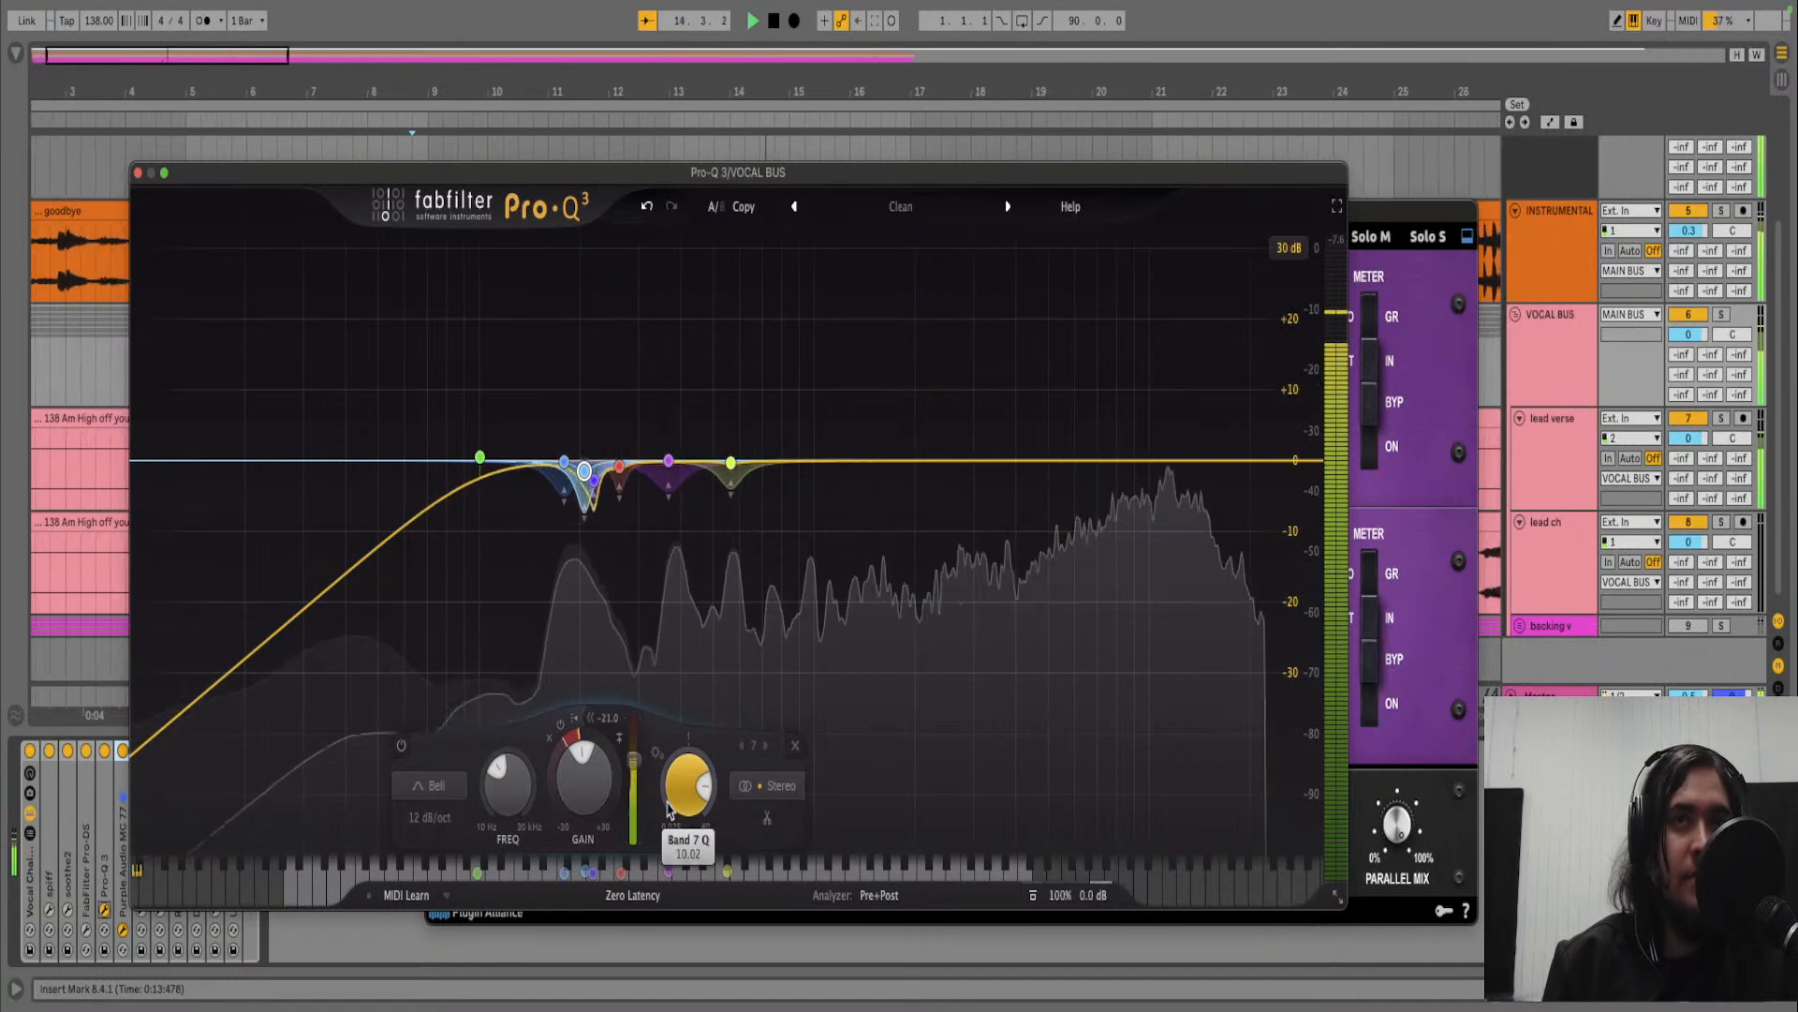
# - Set the Pro-Q 3 display range to 12 dB and move its window clear of the VOCAL BUS device chain
pyautogui.click(1289, 248)
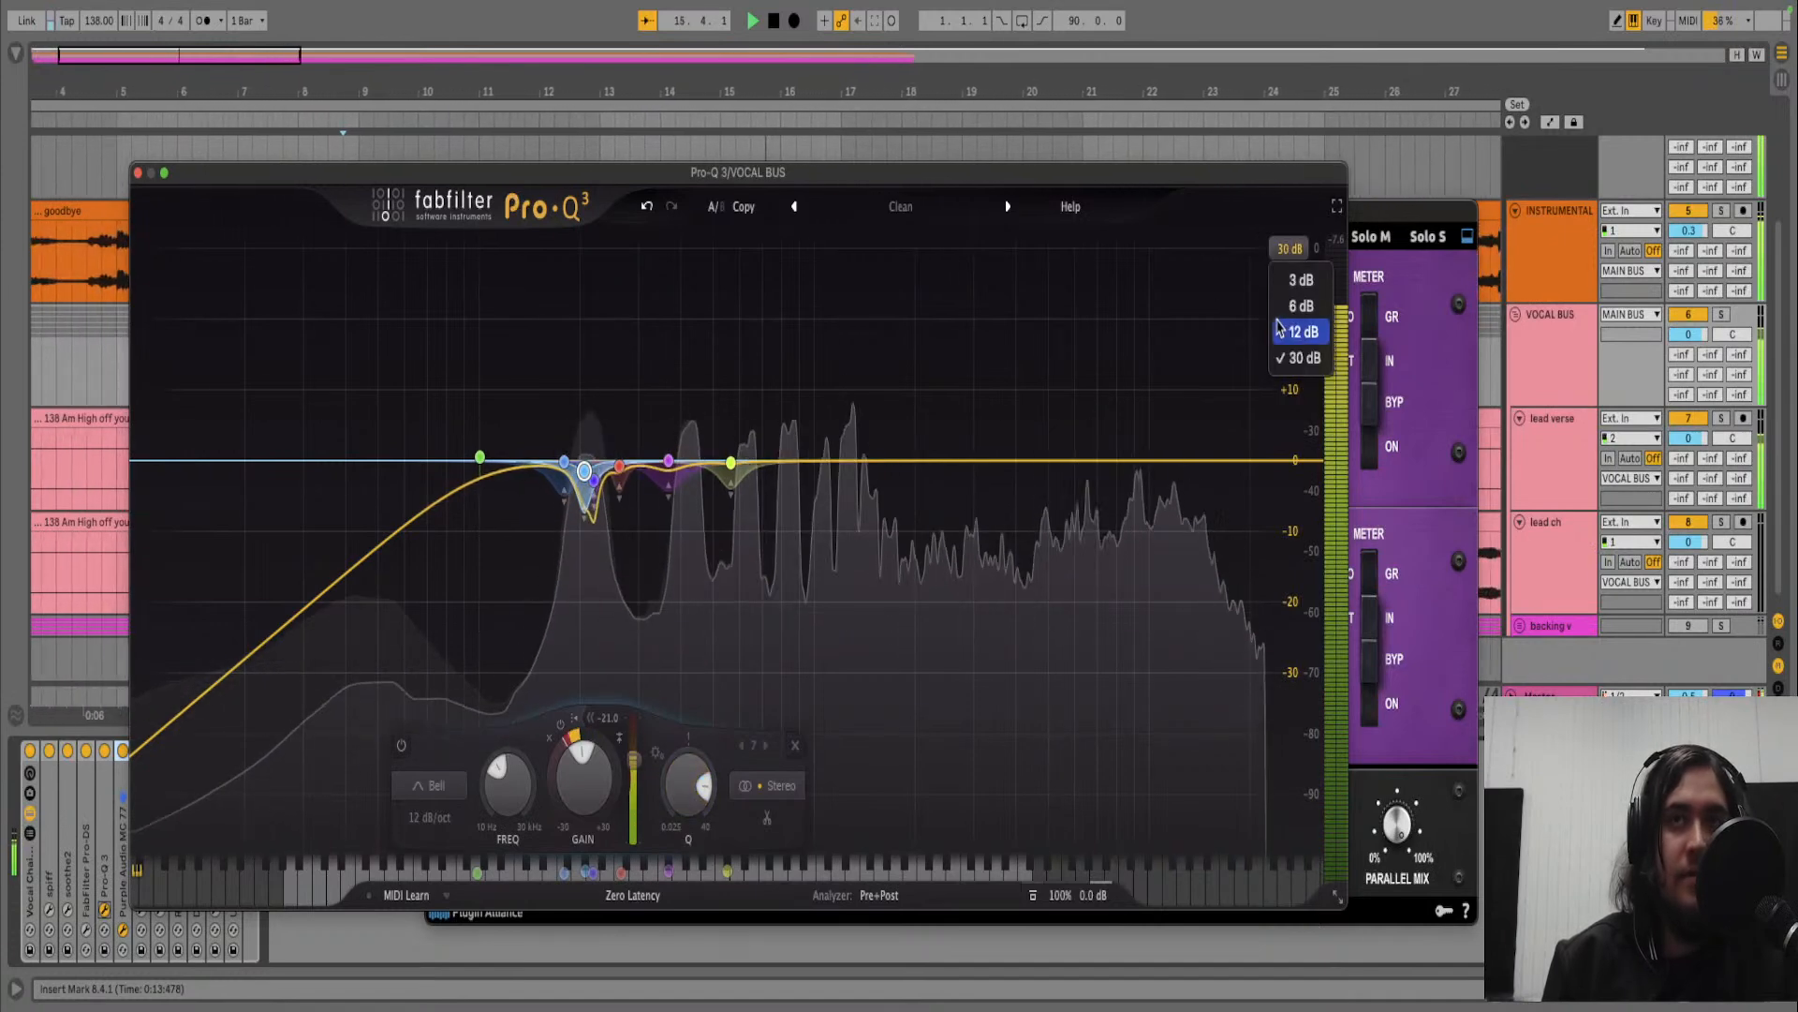
pyautogui.click(1302, 331)
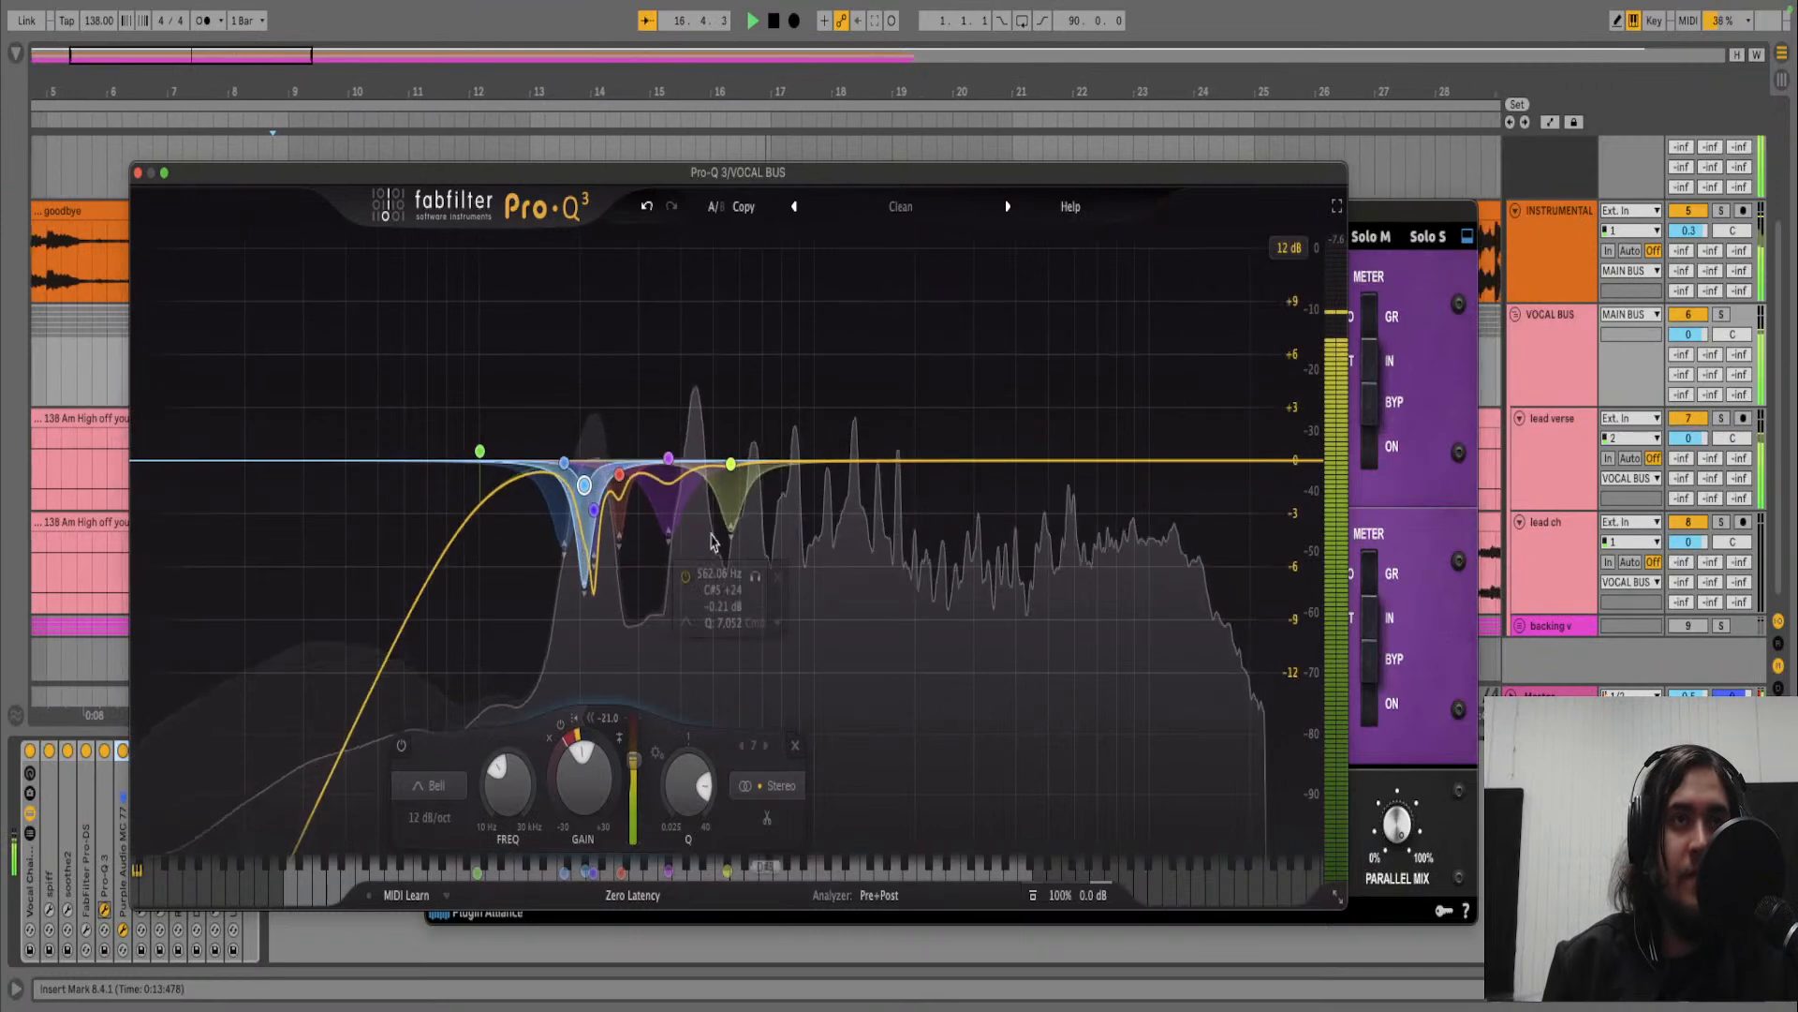
pyautogui.moveTo(729, 610)
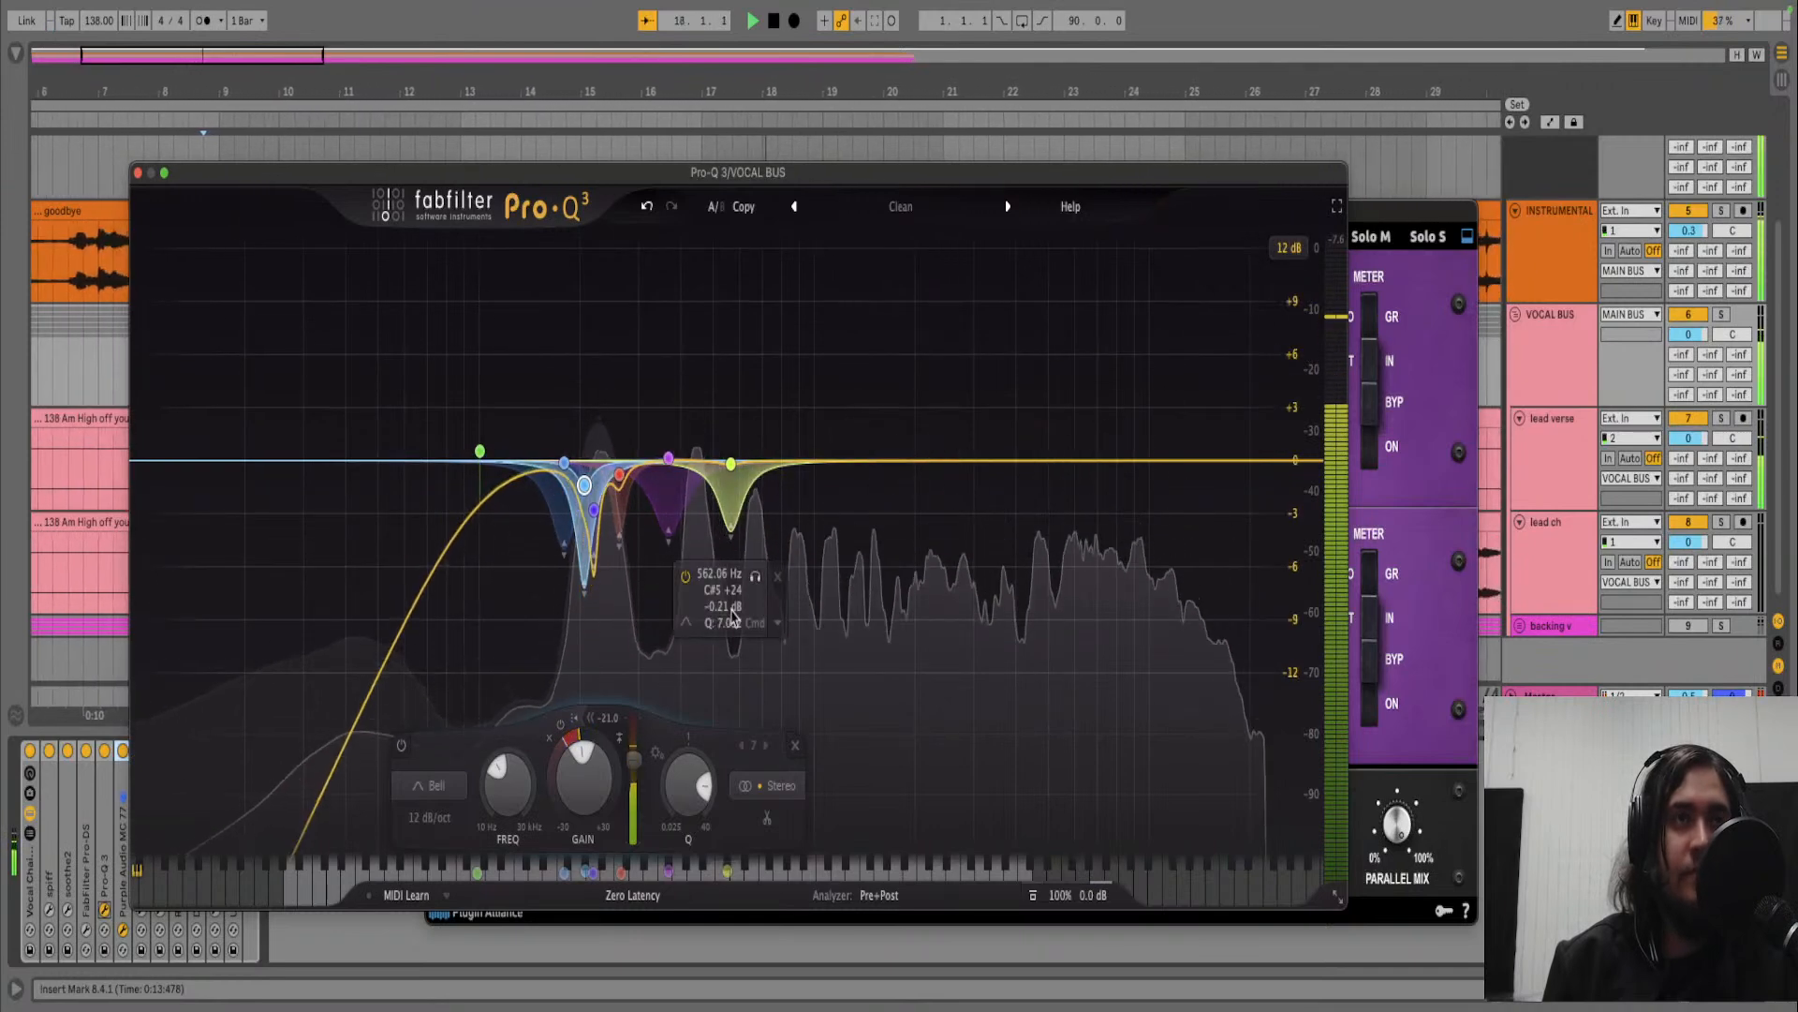
pyautogui.moveTo(532, 581)
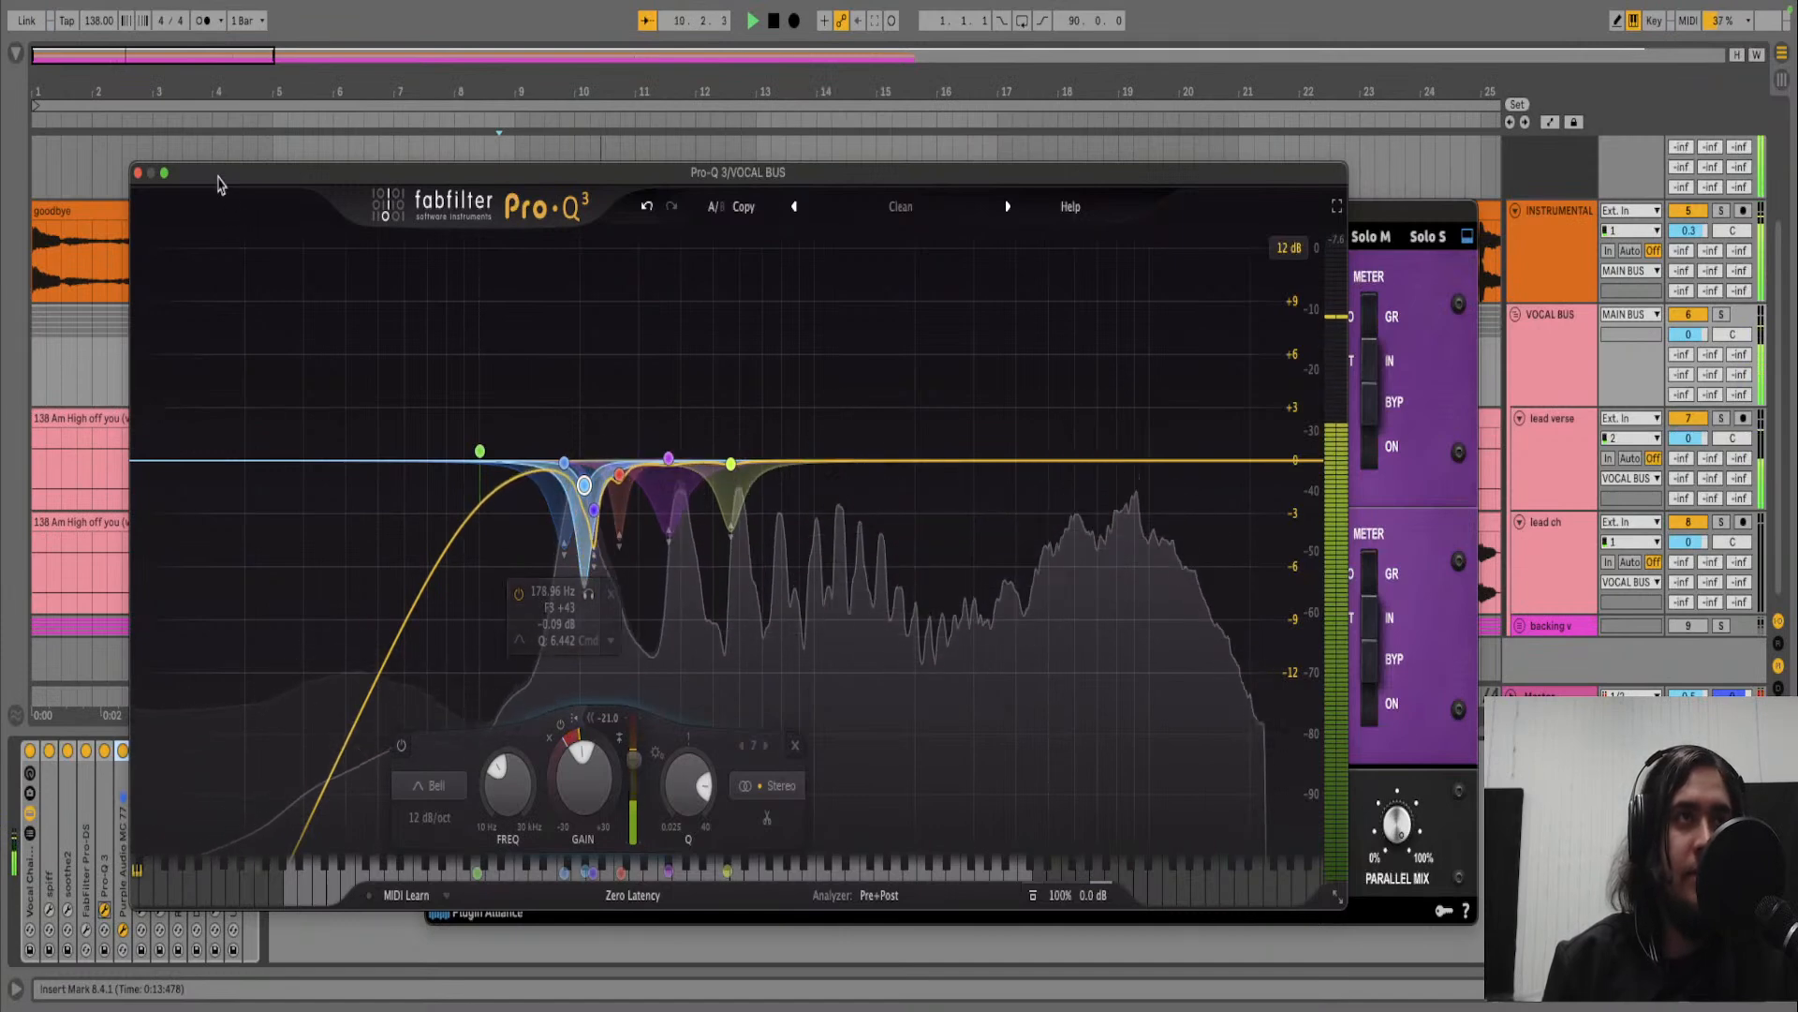
pyautogui.moveTo(221, 173); pyautogui.dragTo(384, 197)
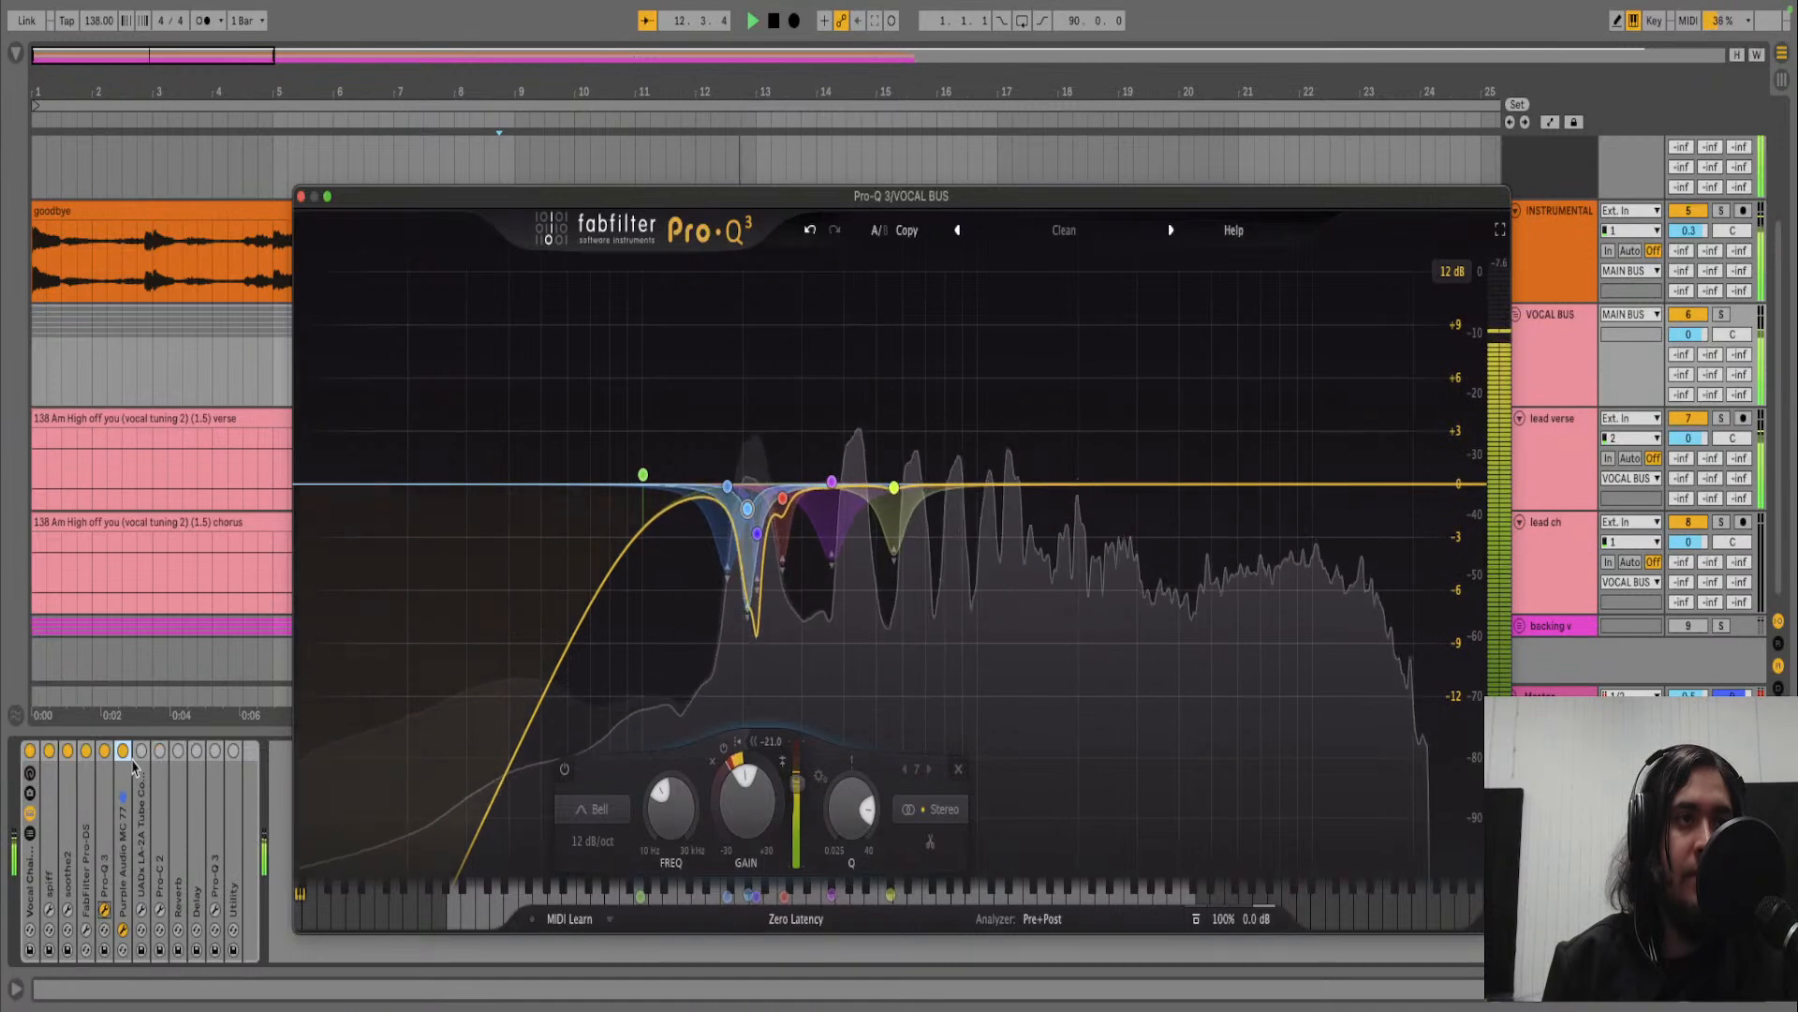
# - Compare the VOCAL BUS with the Pro-Q 3 before the MC77 bypassed and re-enabled during playback
pyautogui.press('space')
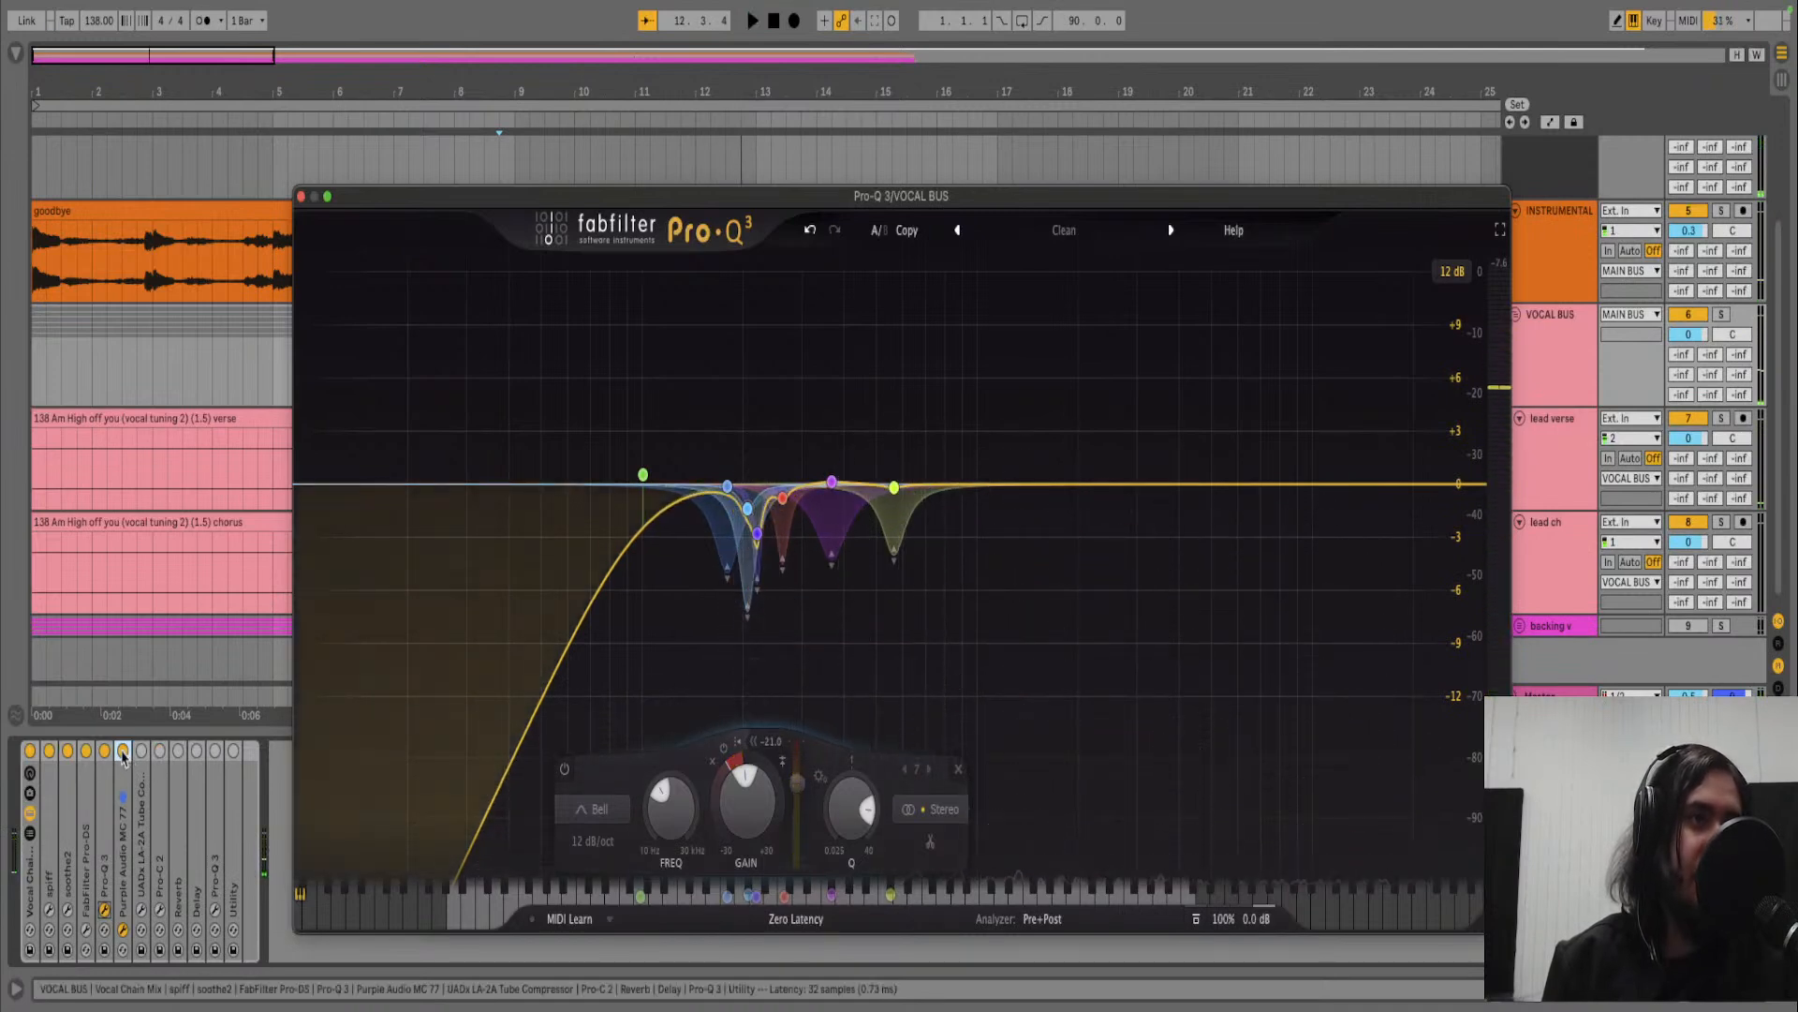
pyautogui.click(104, 750)
pyautogui.press('space')
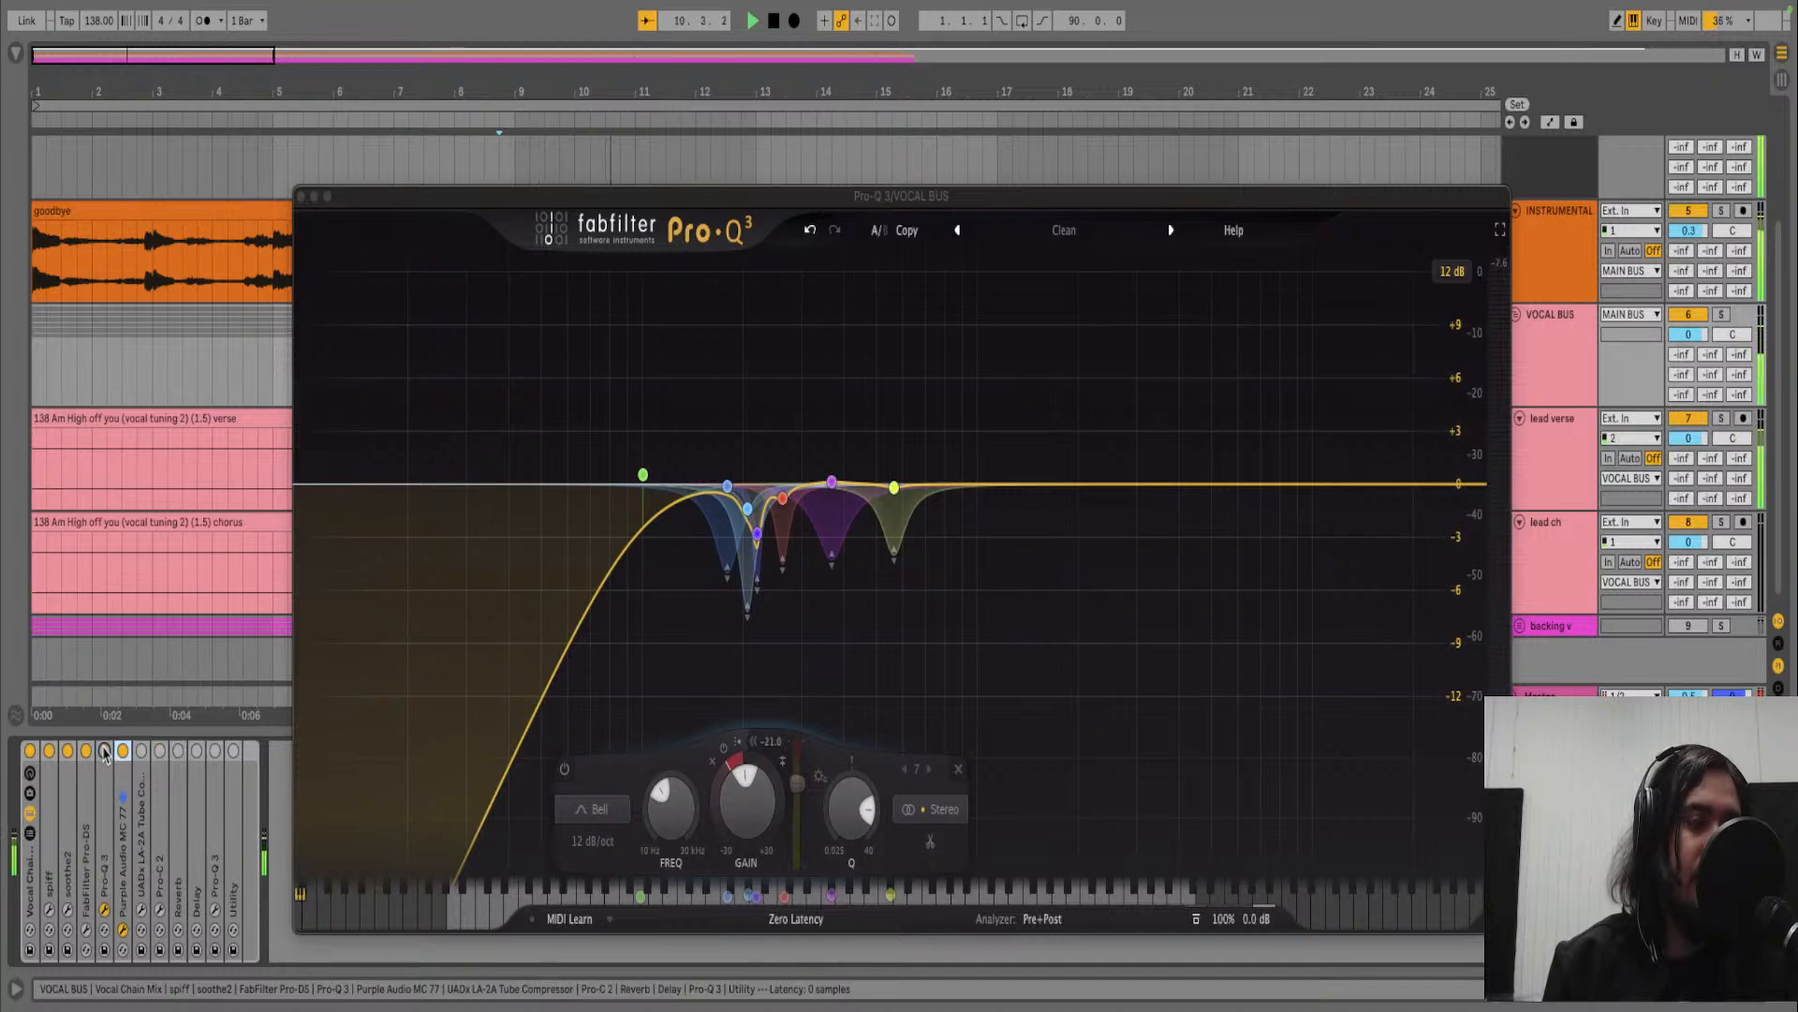
pyautogui.press('space')
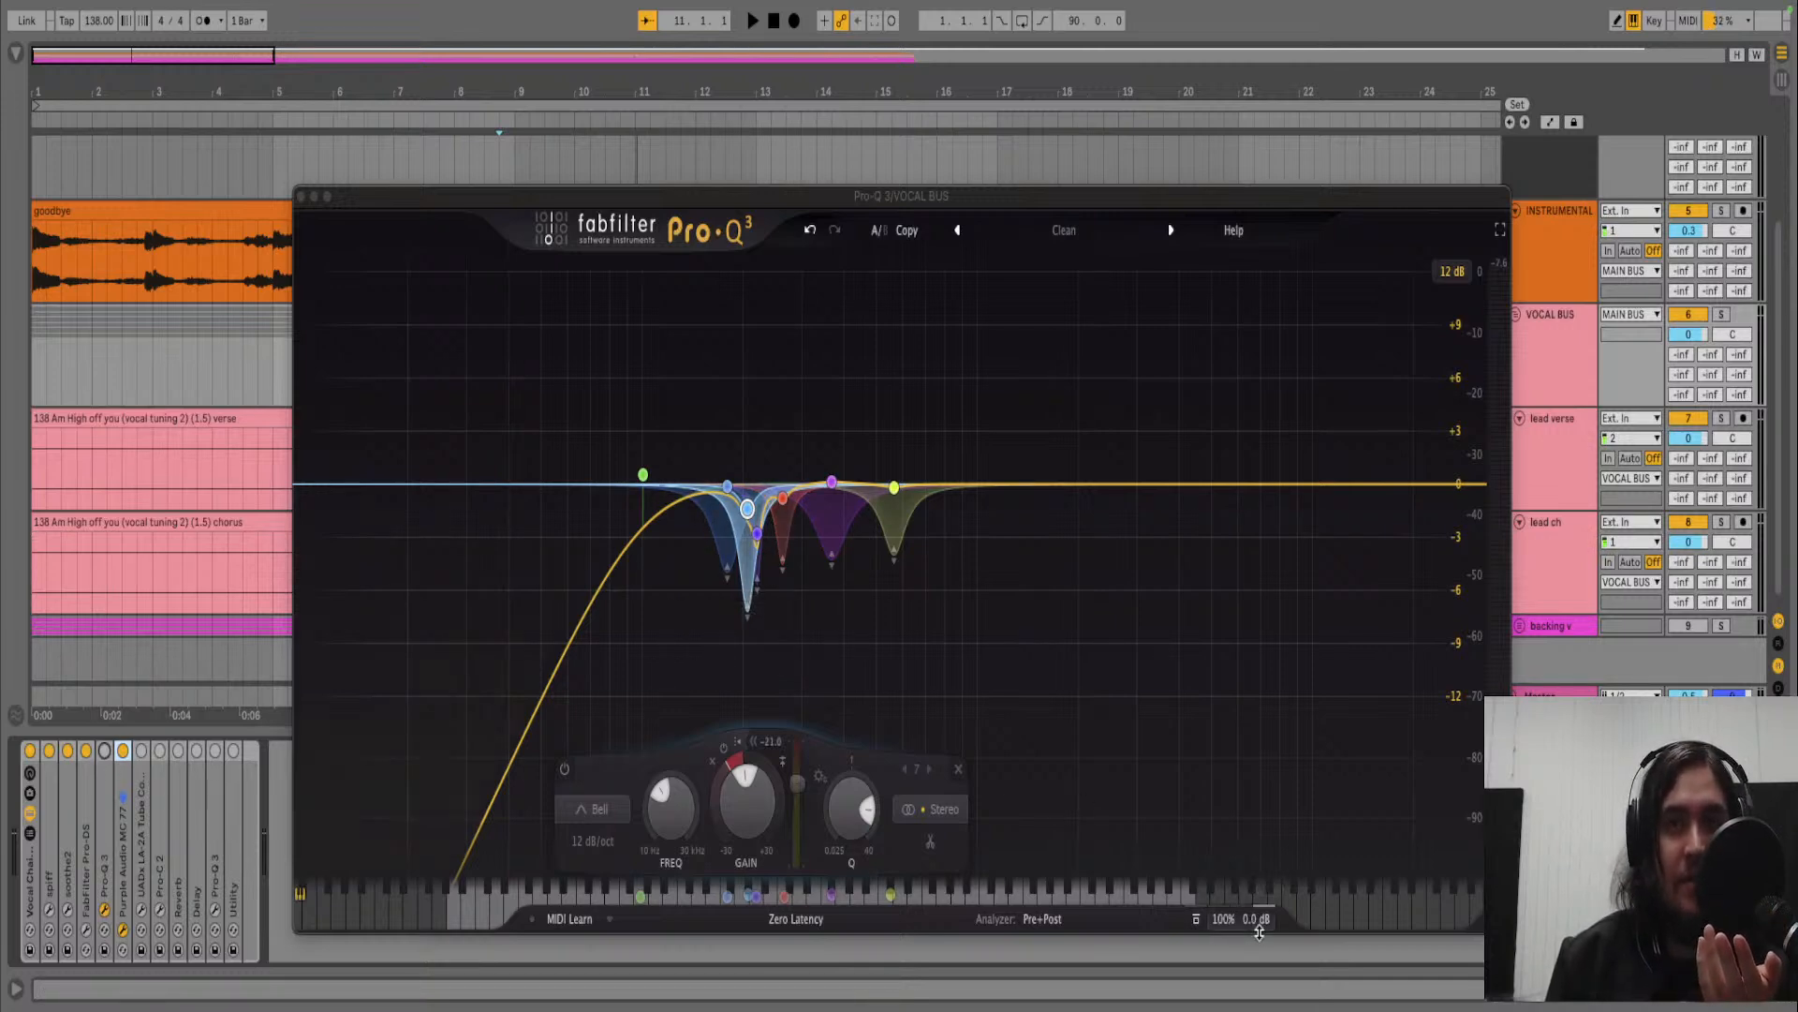
pyautogui.moveTo(1234, 849)
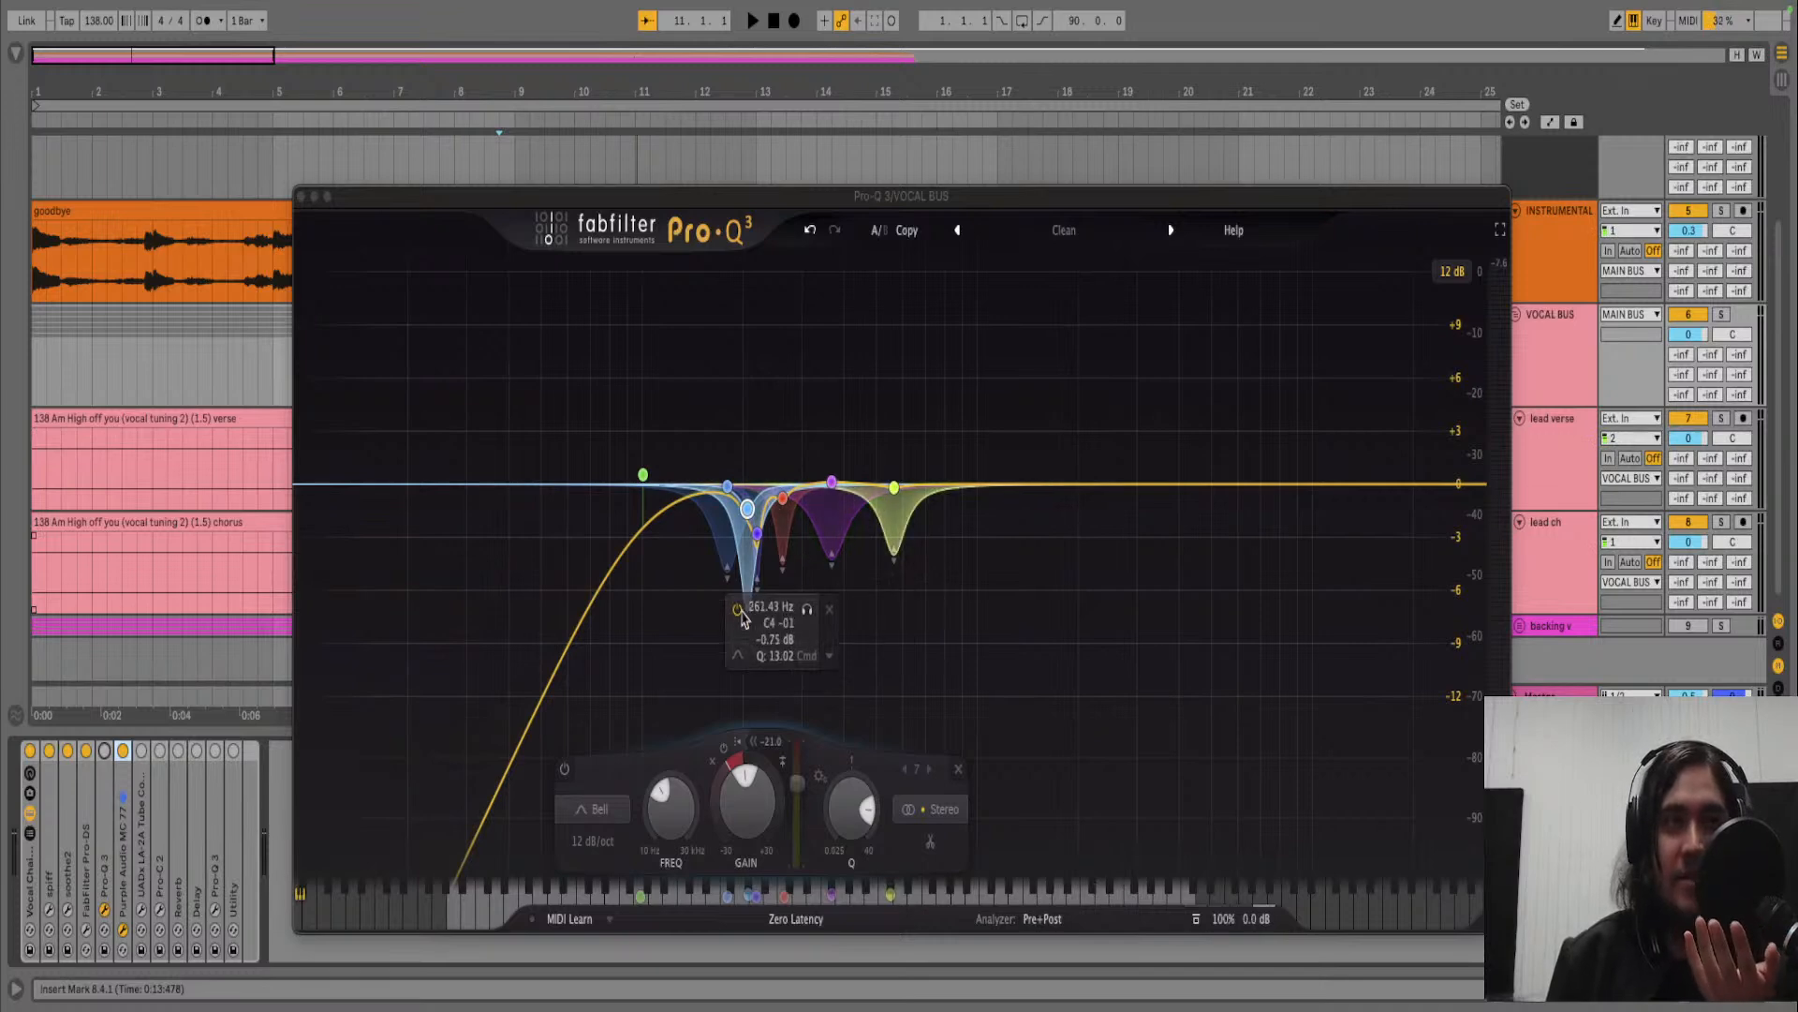
pyautogui.press('space')
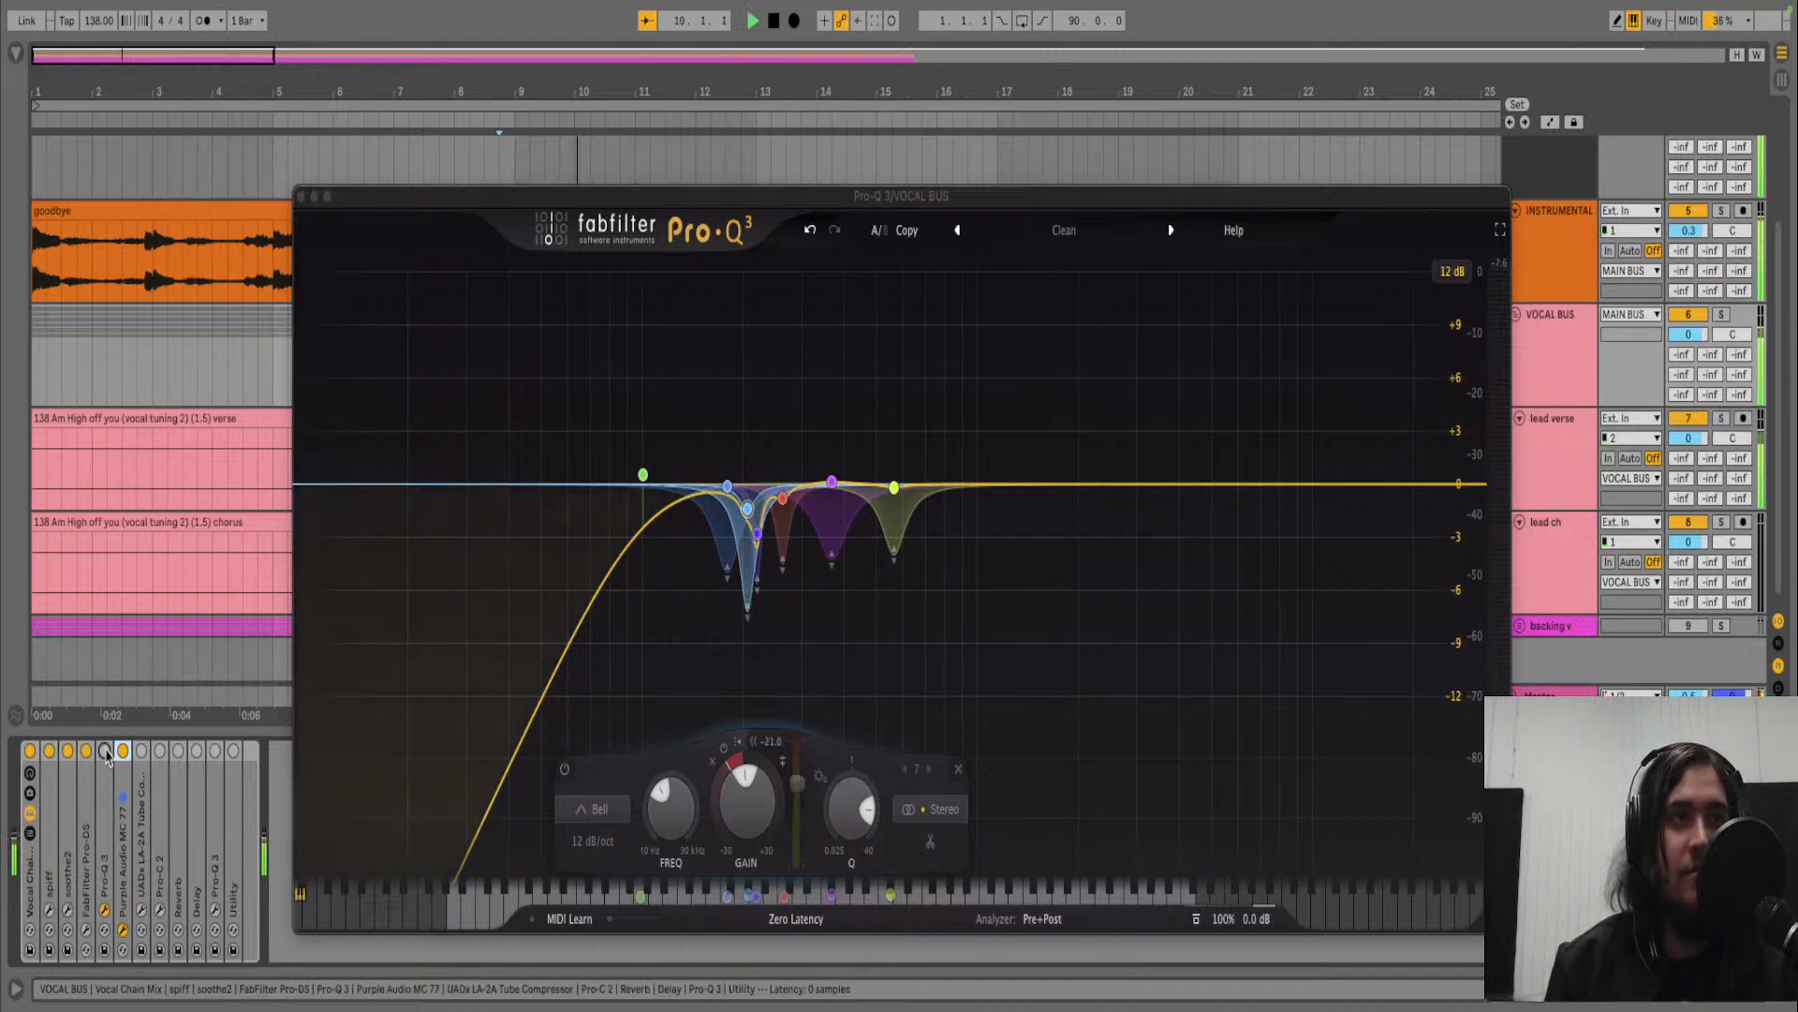
pyautogui.click(105, 750)
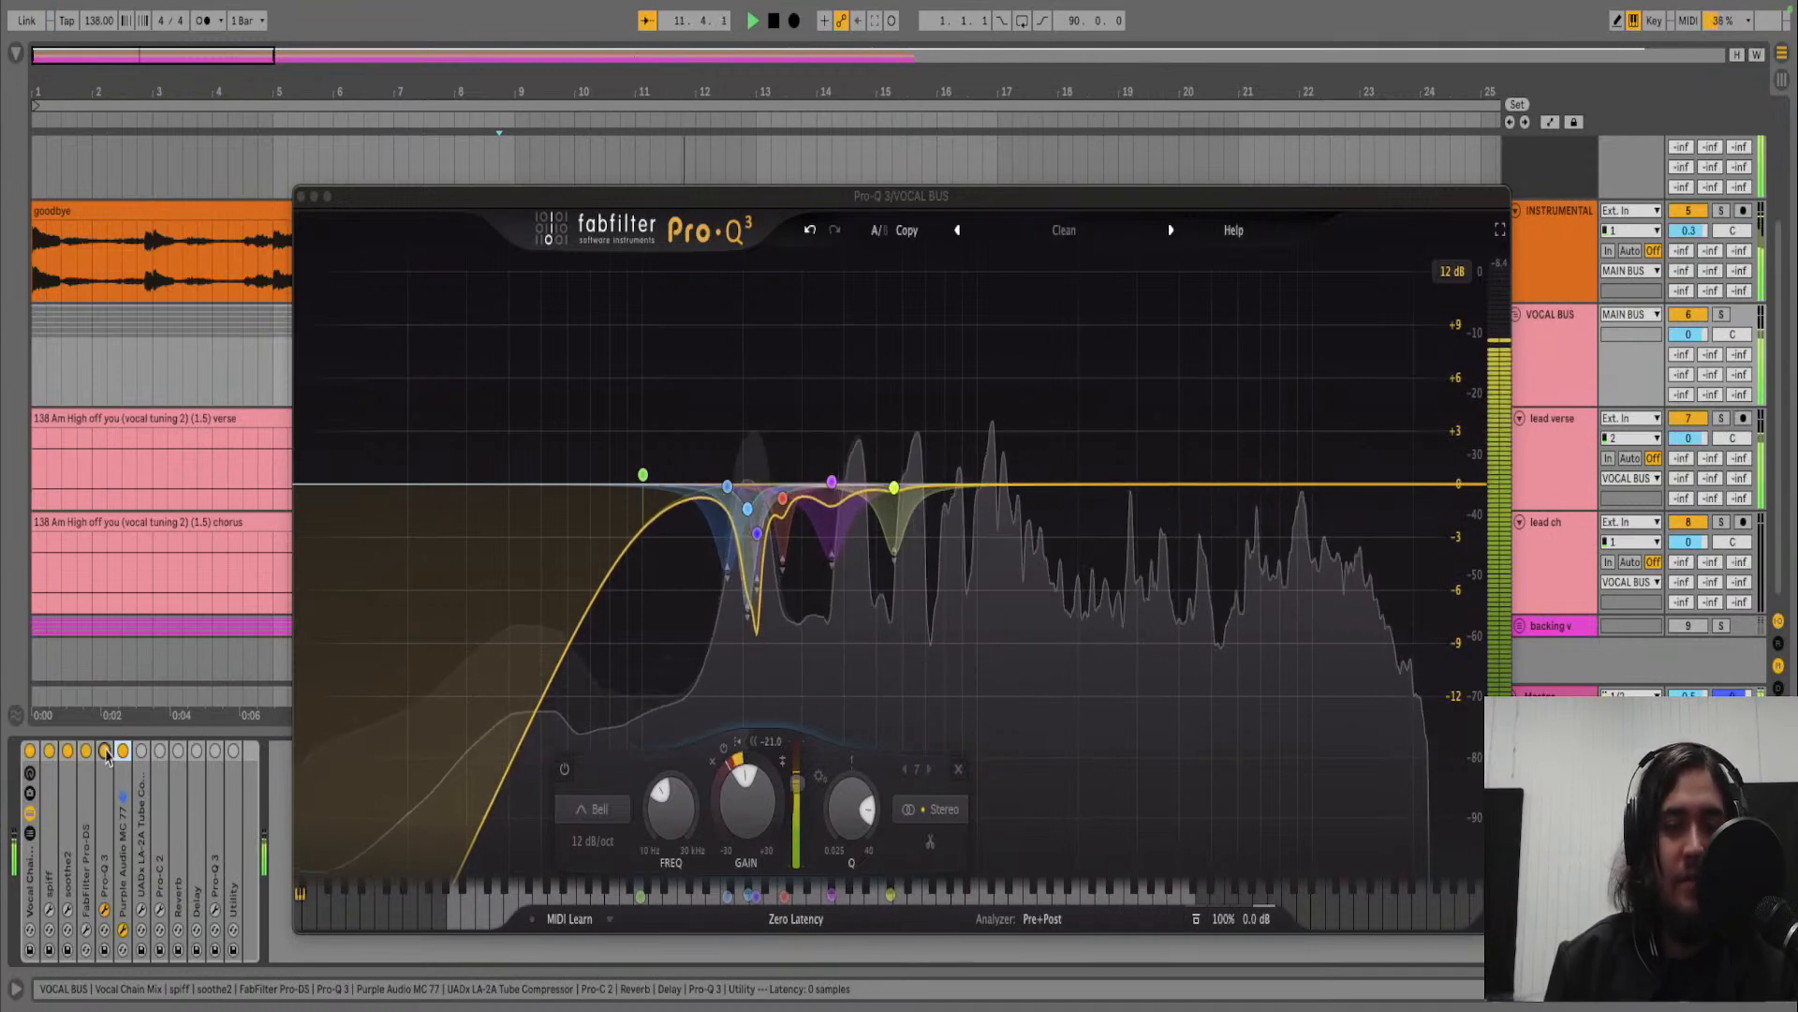
pyautogui.press('space')
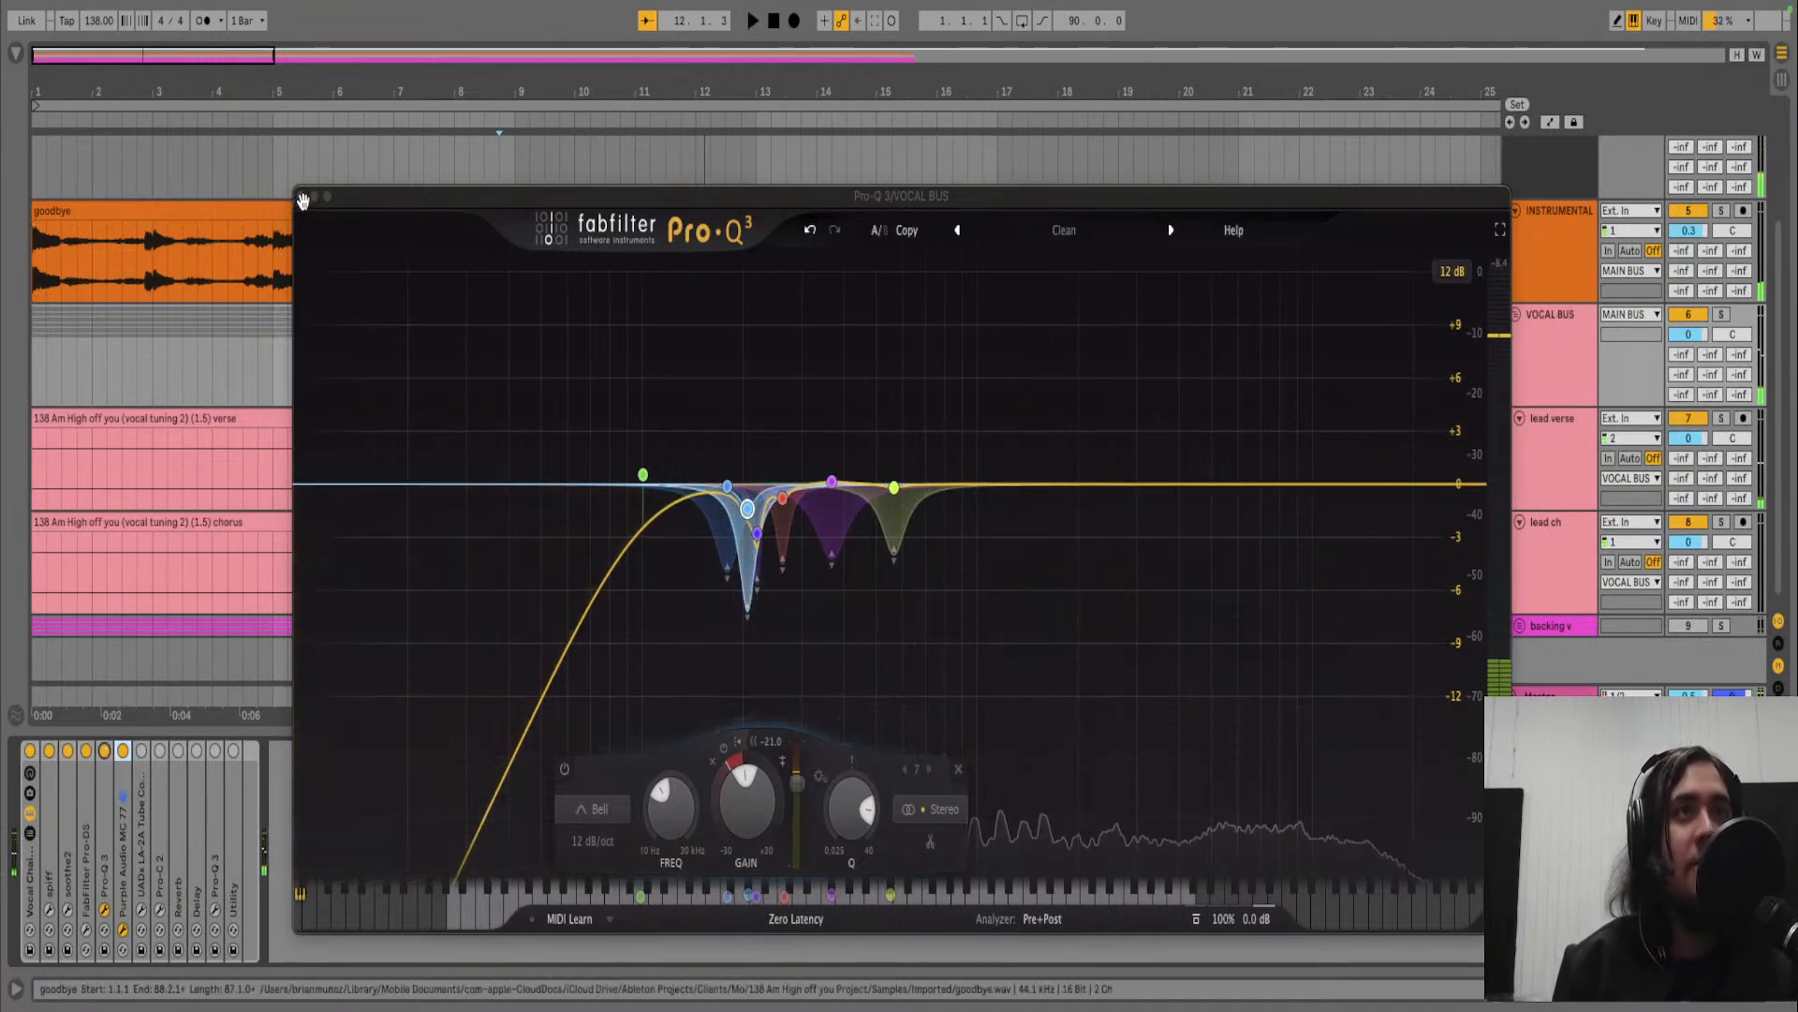
# - Close the Pro-Q 3 and Purple Audio MC77 plug-in windows to get back to the arrangement's lead vocal tracks
pyautogui.click(301, 198)
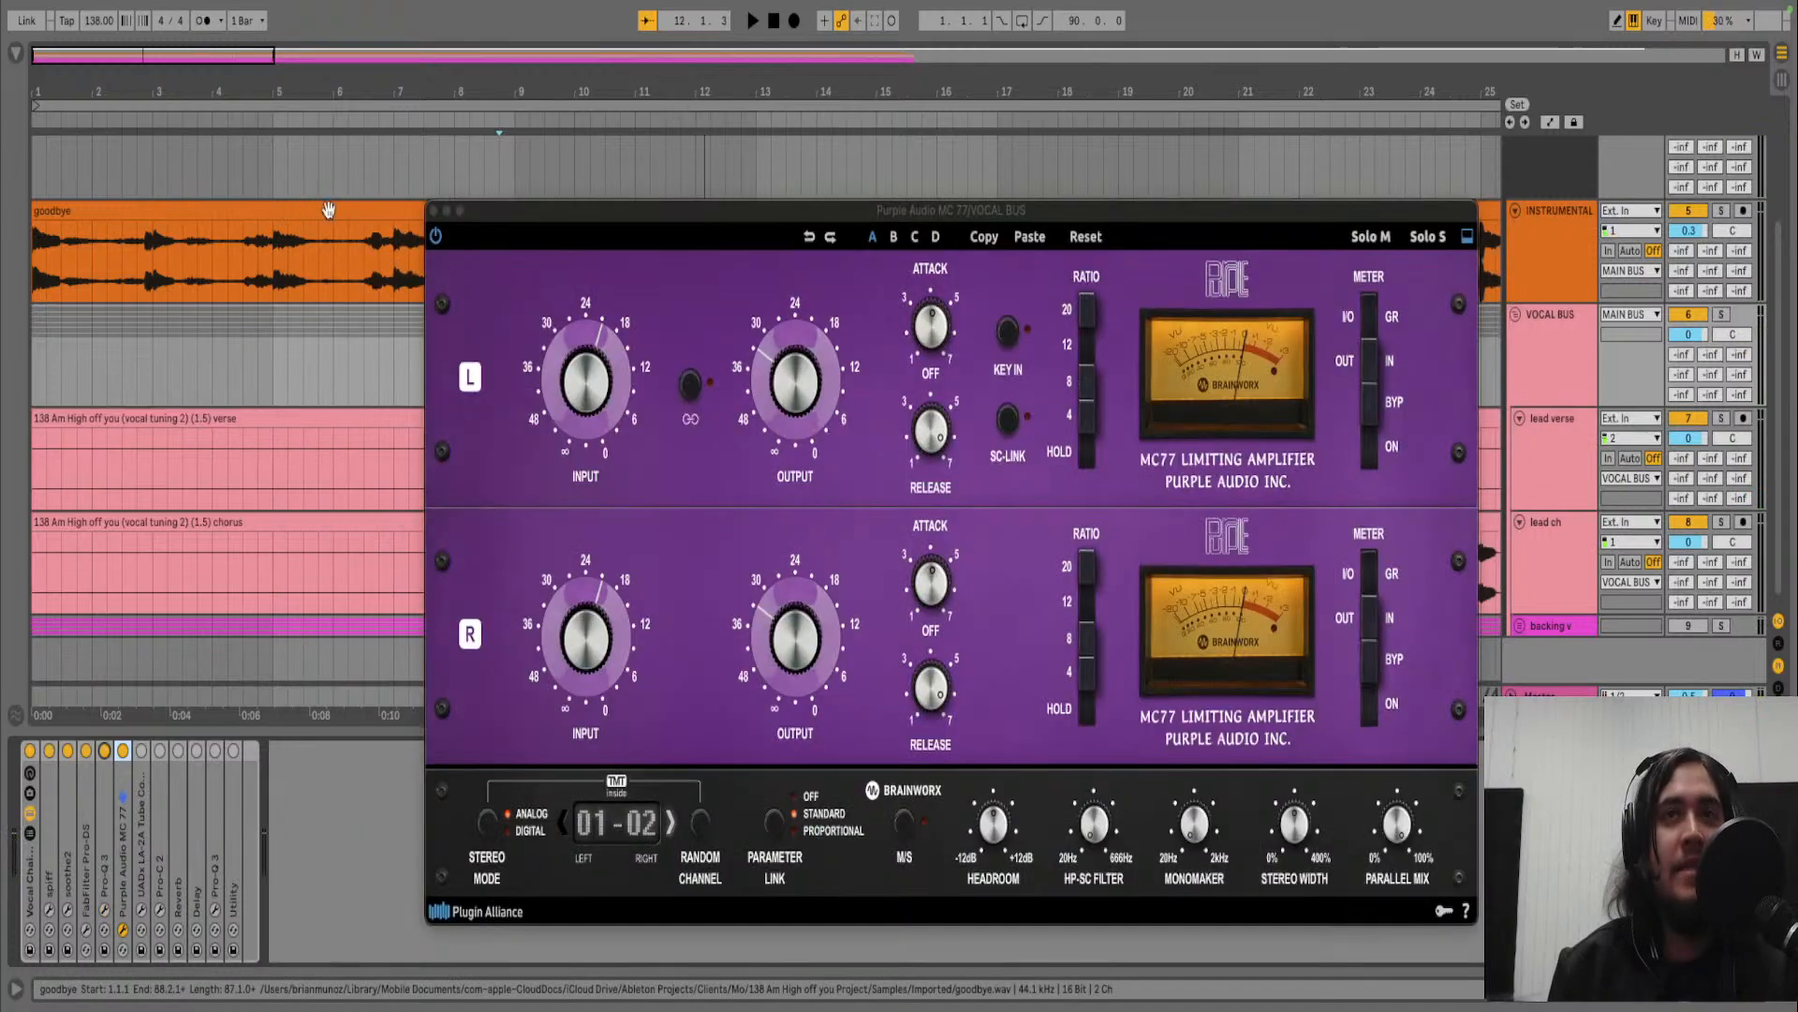
pyautogui.click(434, 210)
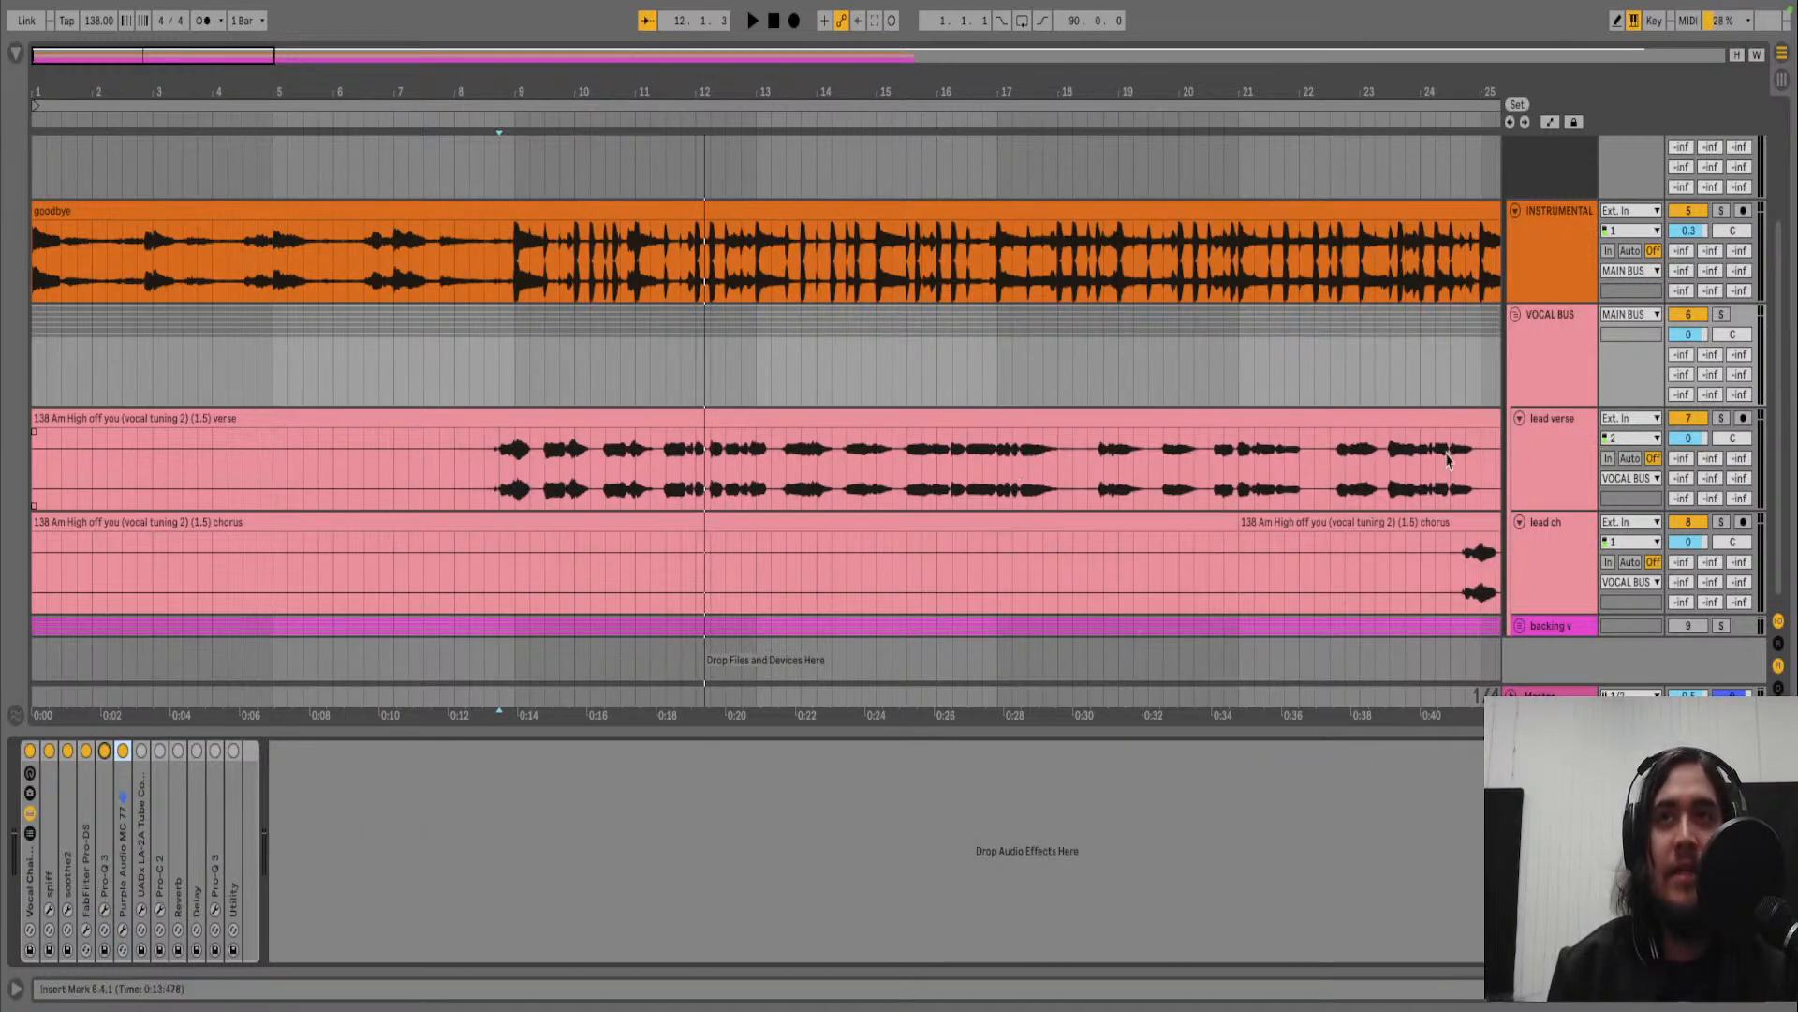
pyautogui.scroll(-1, 1634, 488)
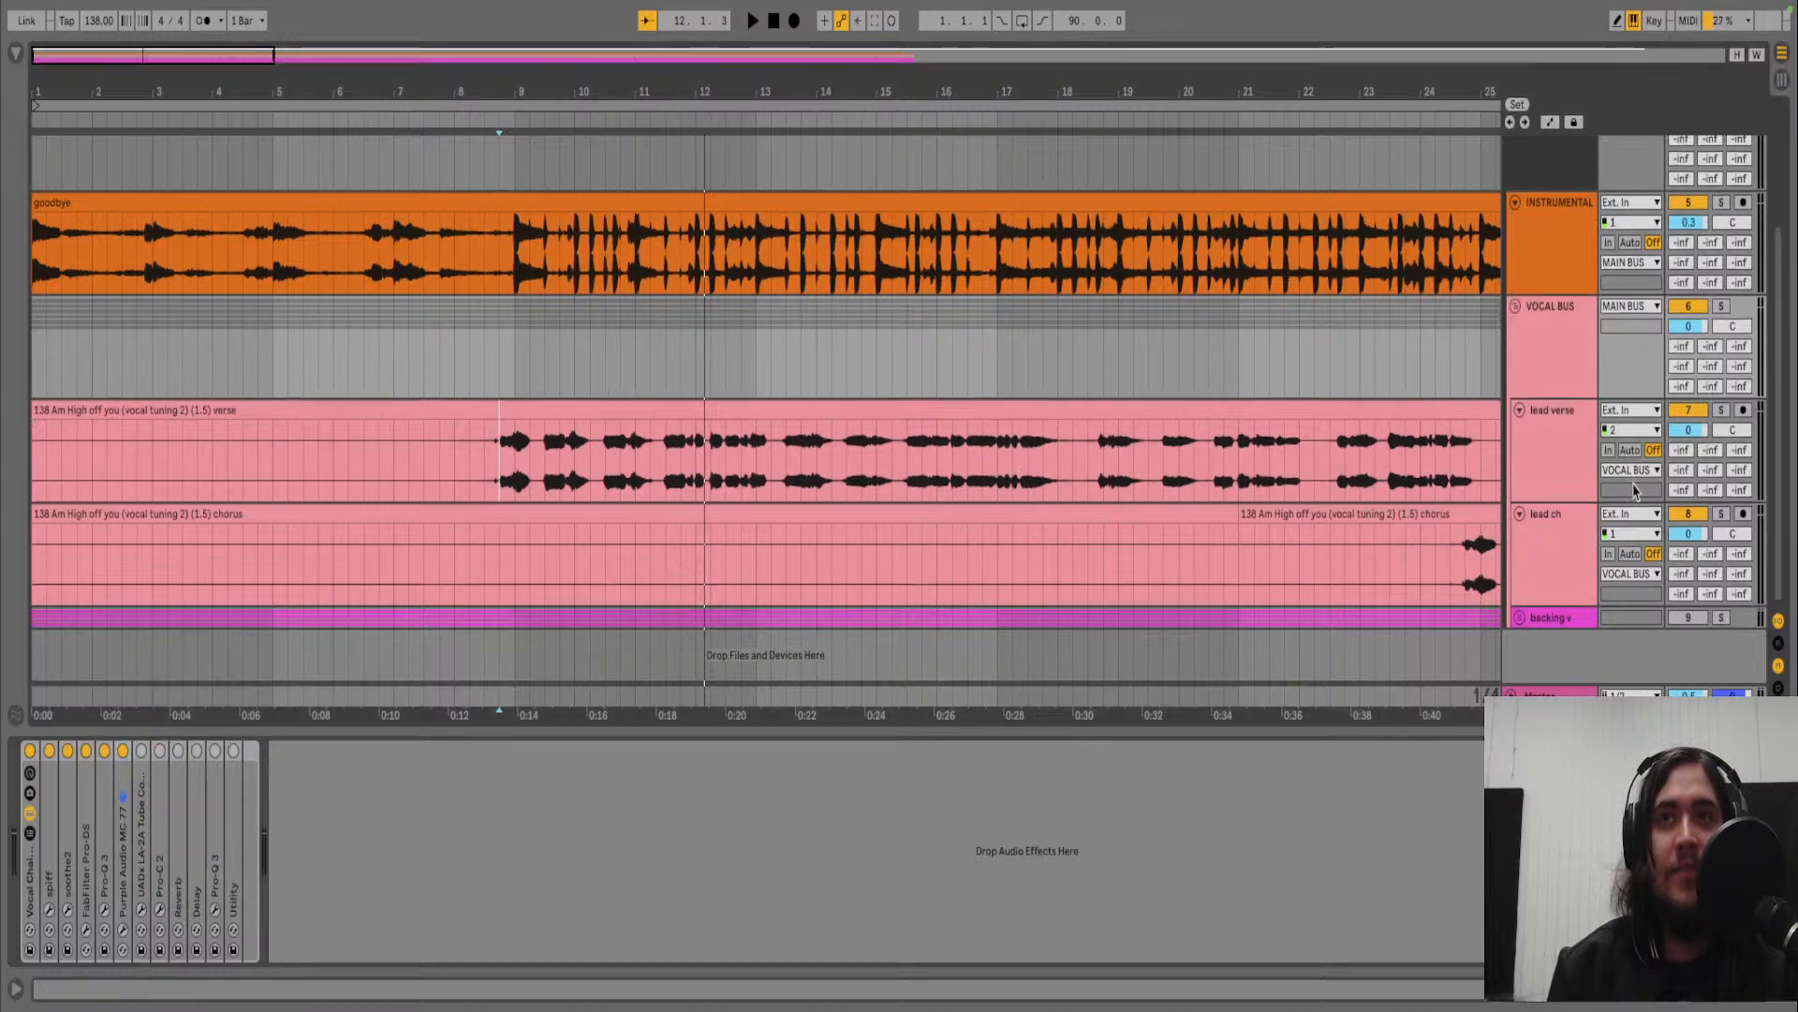
# - Wrap the VOCAL BUS and its tracks in a new parent group and select that group
pyautogui.click(1566, 453)
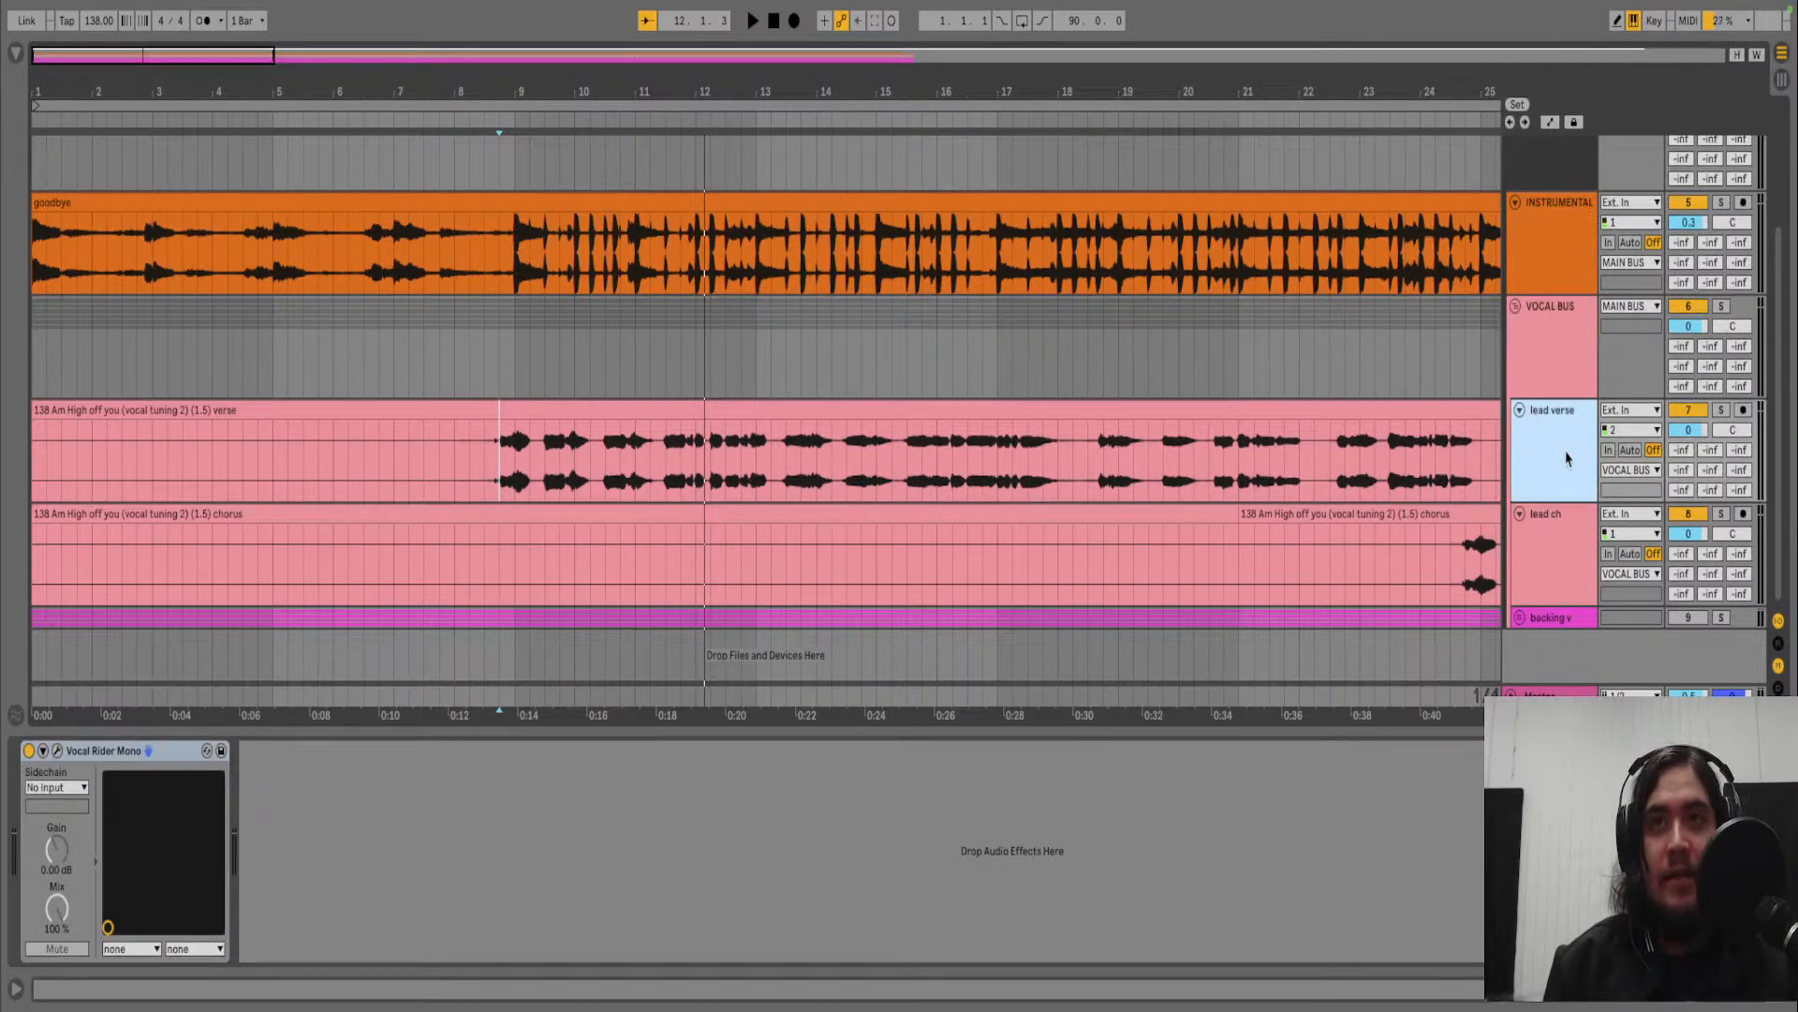
pyautogui.click(1550, 360)
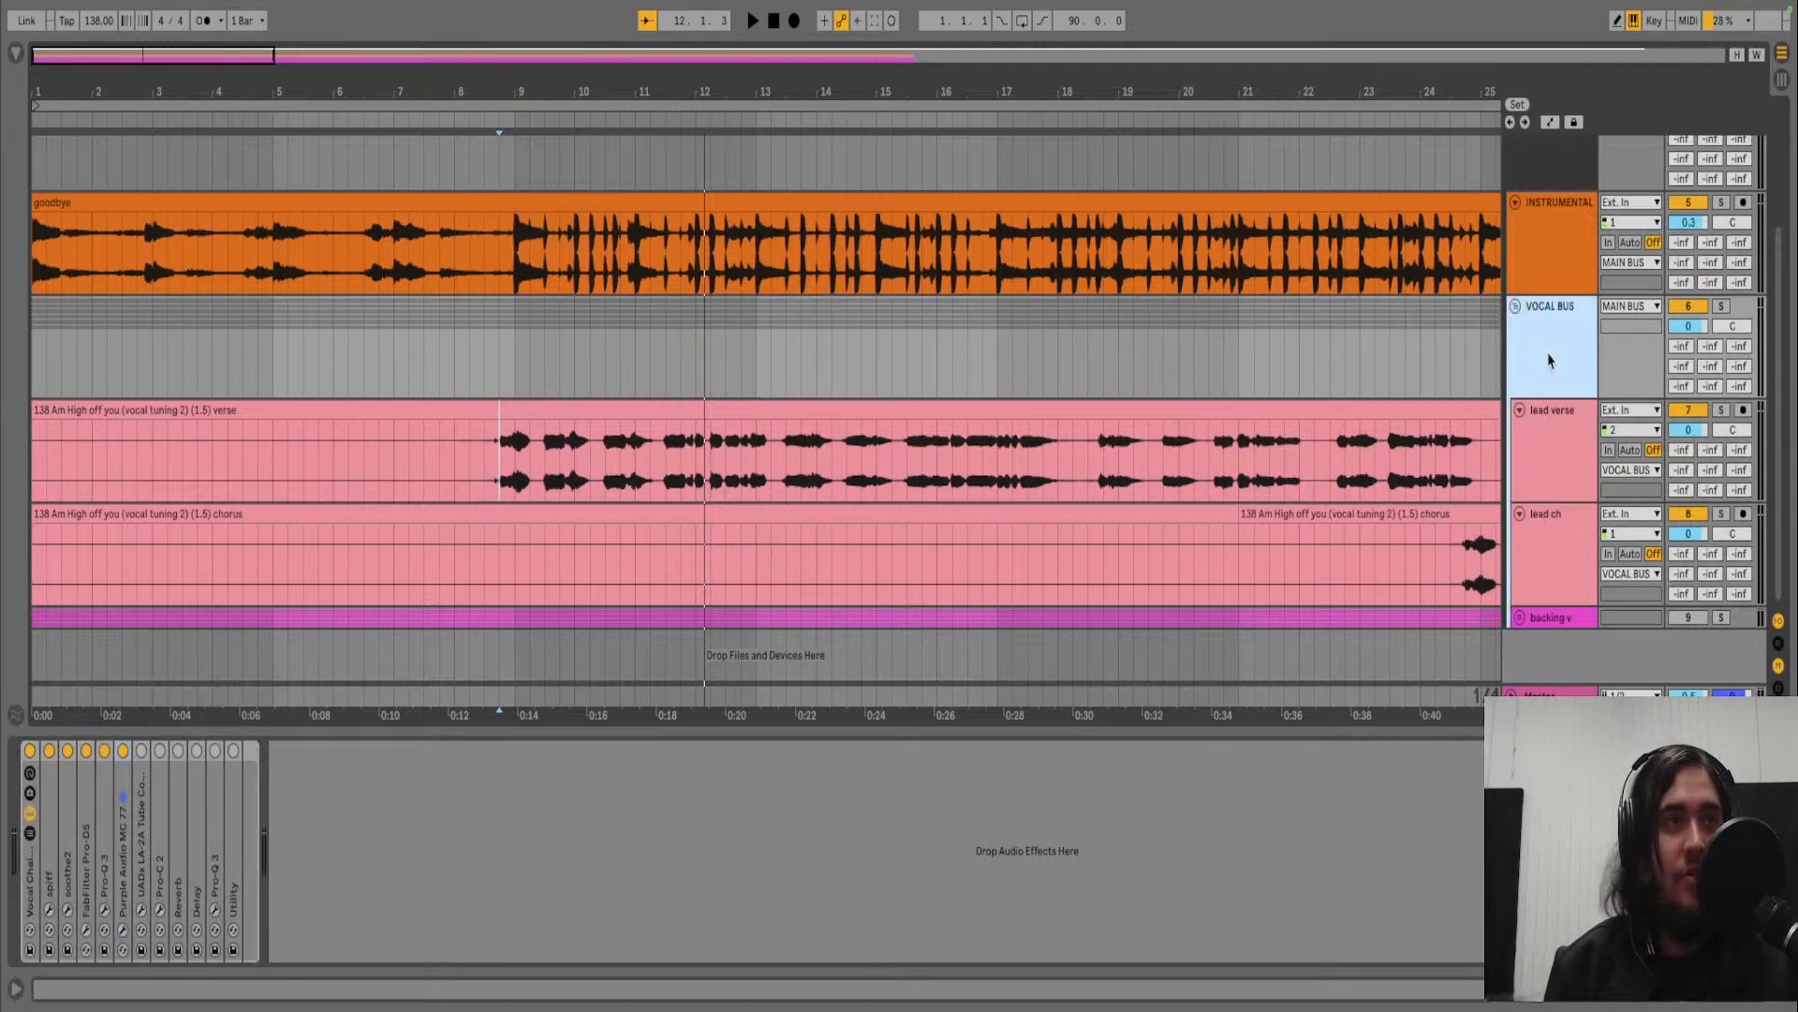
pyautogui.click(1553, 494)
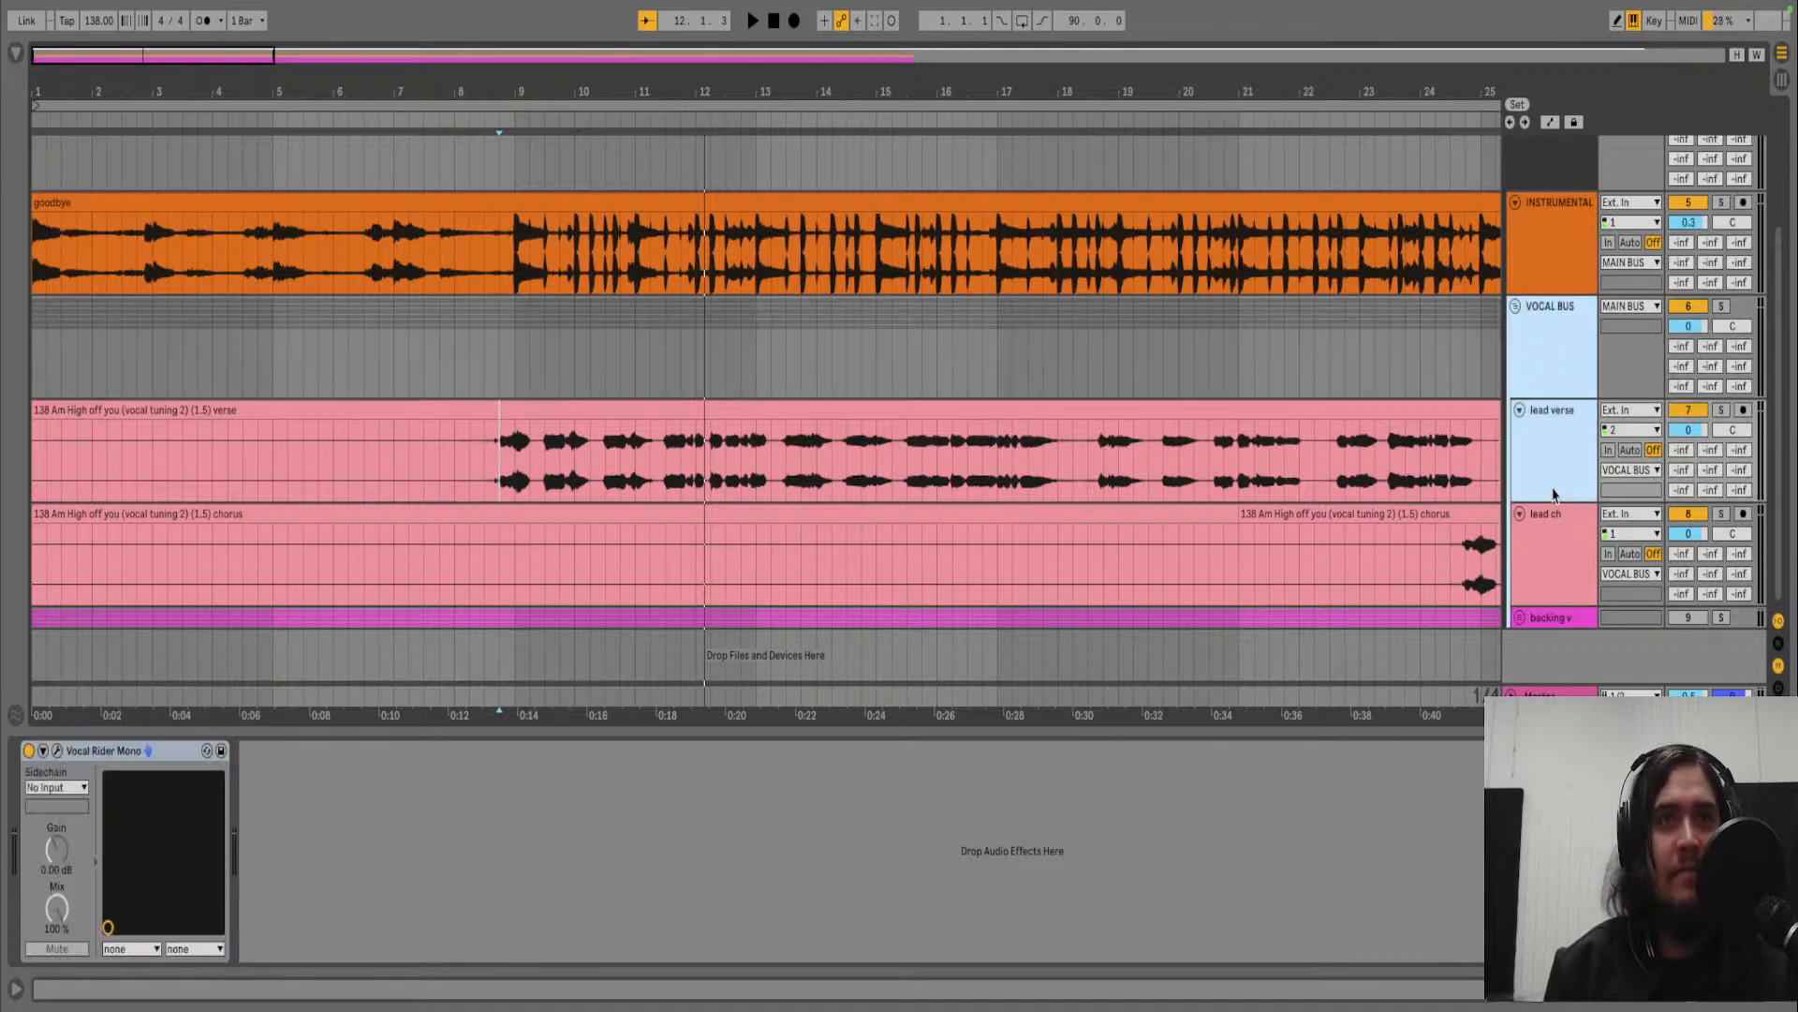
pyautogui.hotkey('ctrl', 'g')
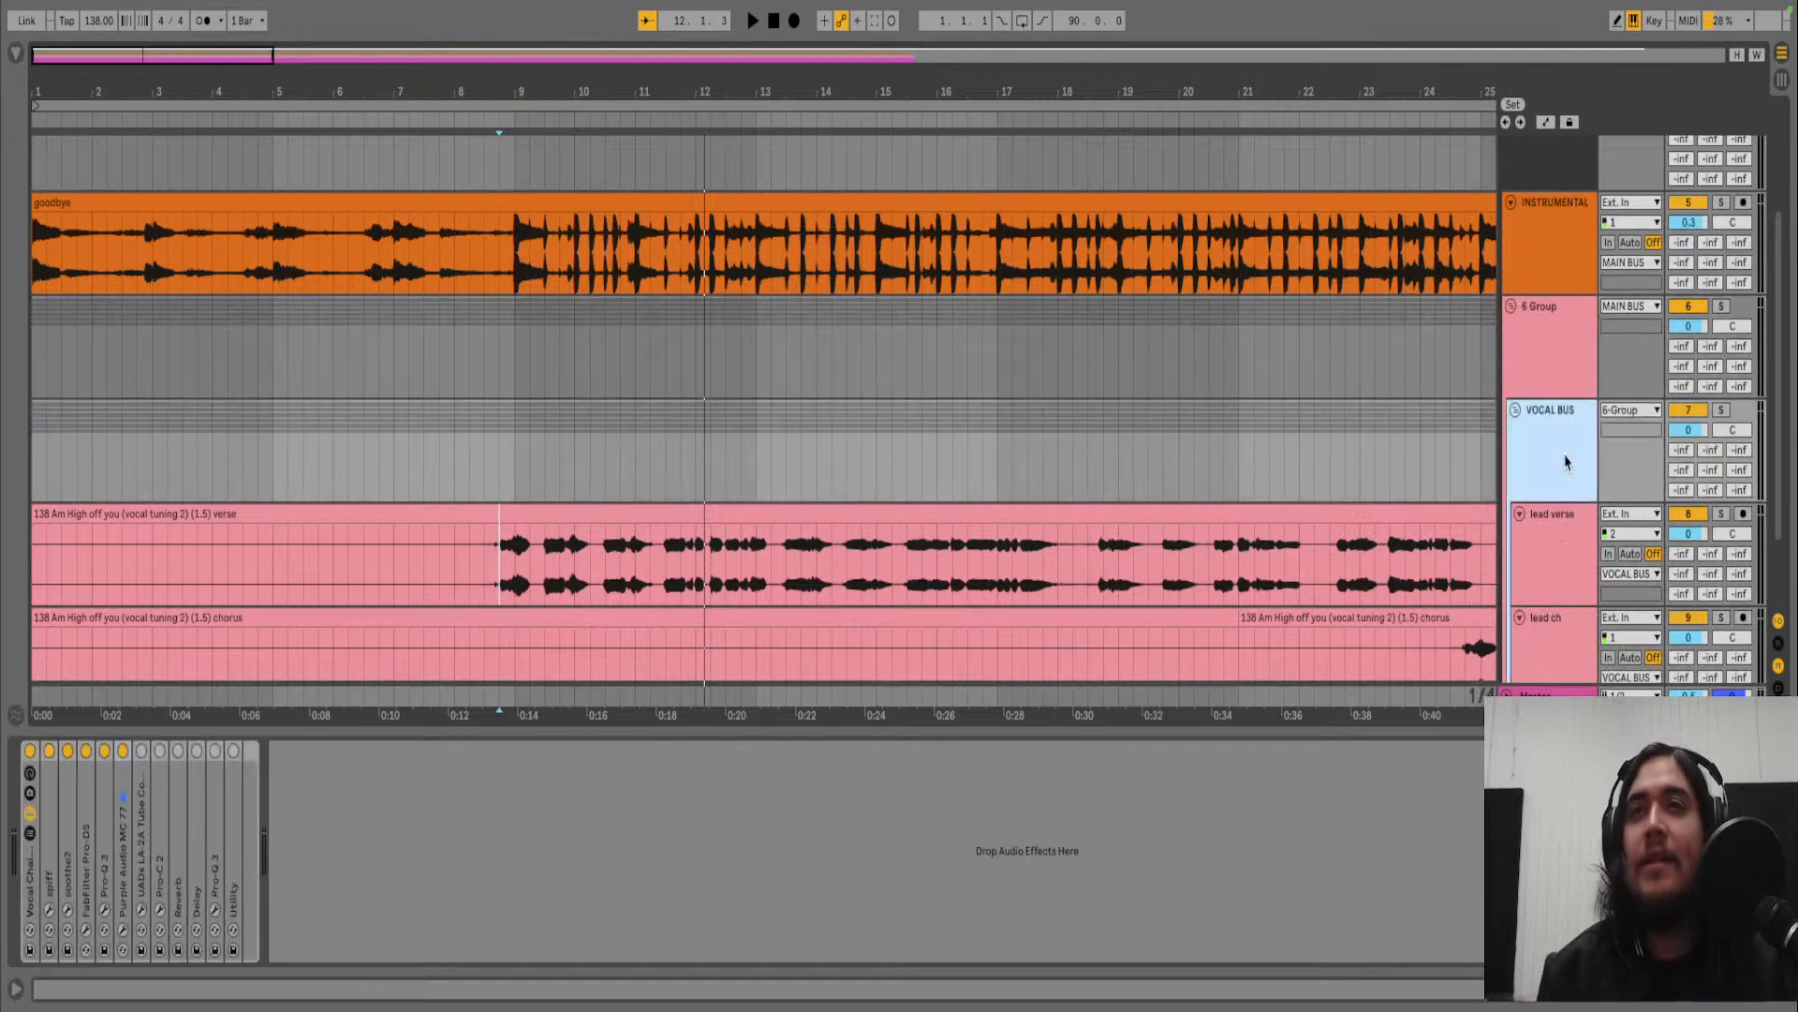
pyautogui.click(1534, 351)
# - Group the lead verse and lead ch tracks inside the VOCAL BUS and name the group LEAD
pyautogui.scroll(-2, 1549, 461)
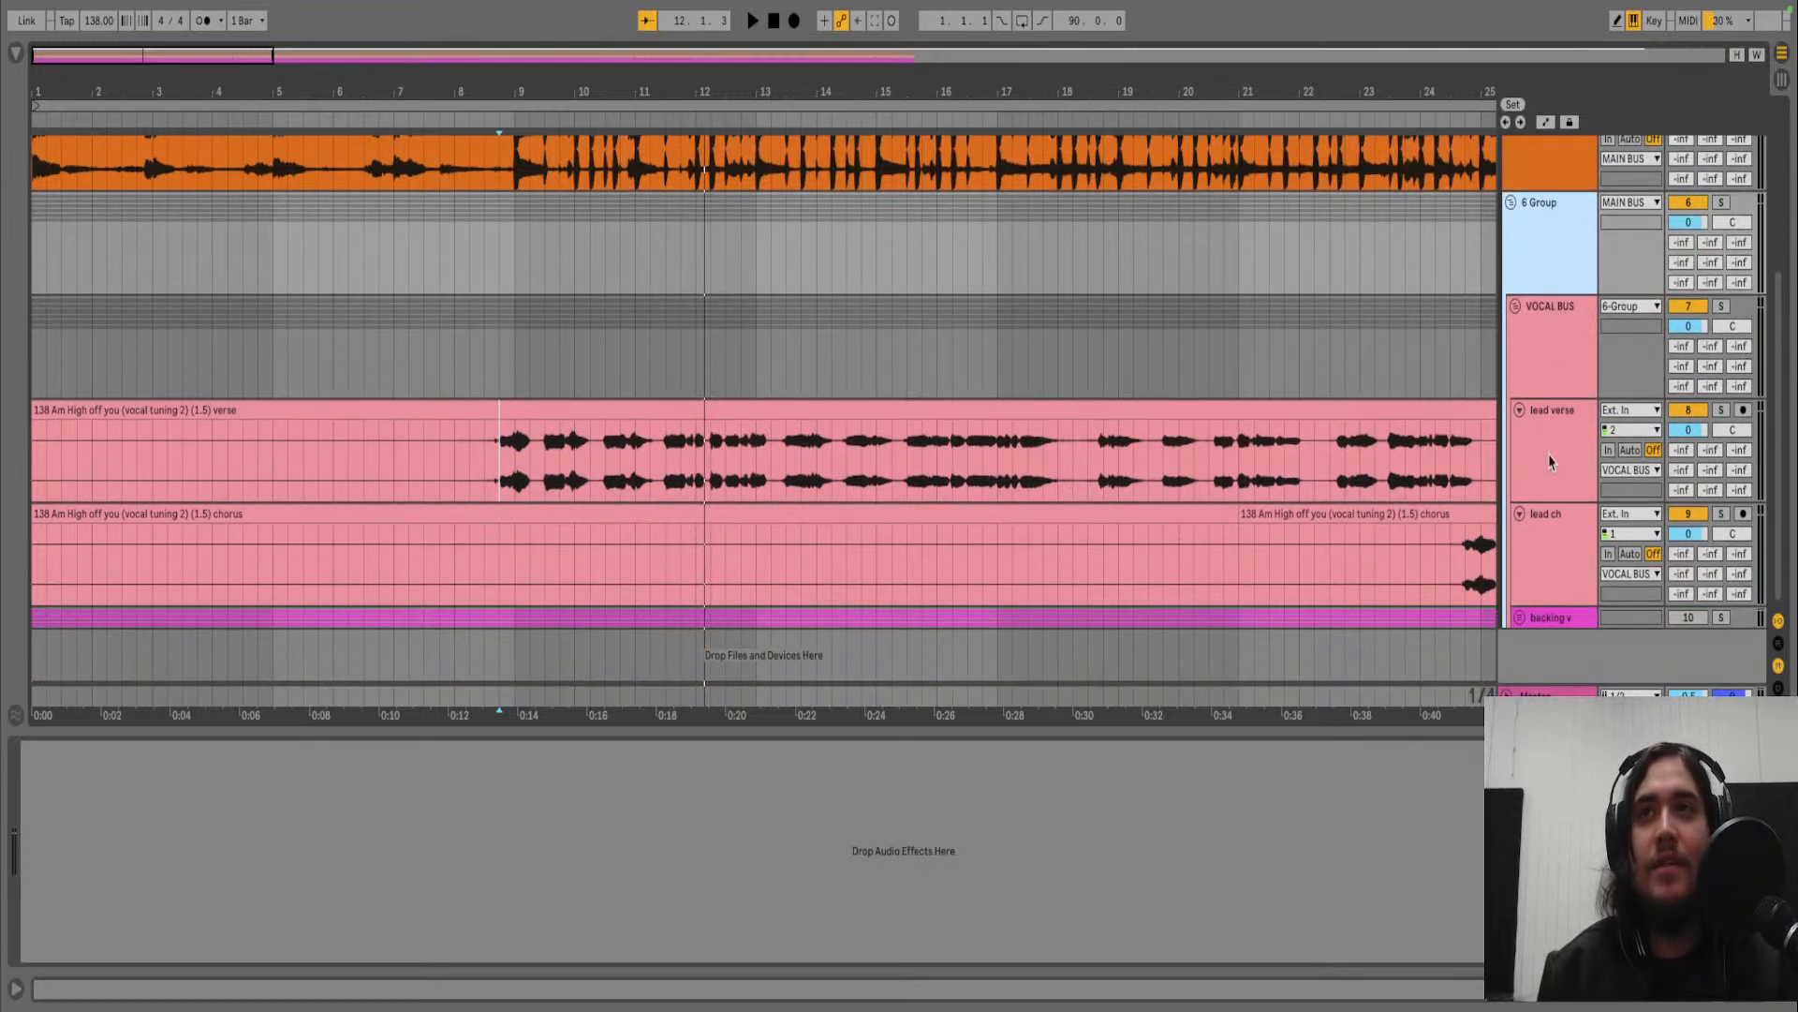
pyautogui.click(1542, 442)
pyautogui.keyDown('shift'); pyautogui.click(1547, 537); pyautogui.keyUp('shift')
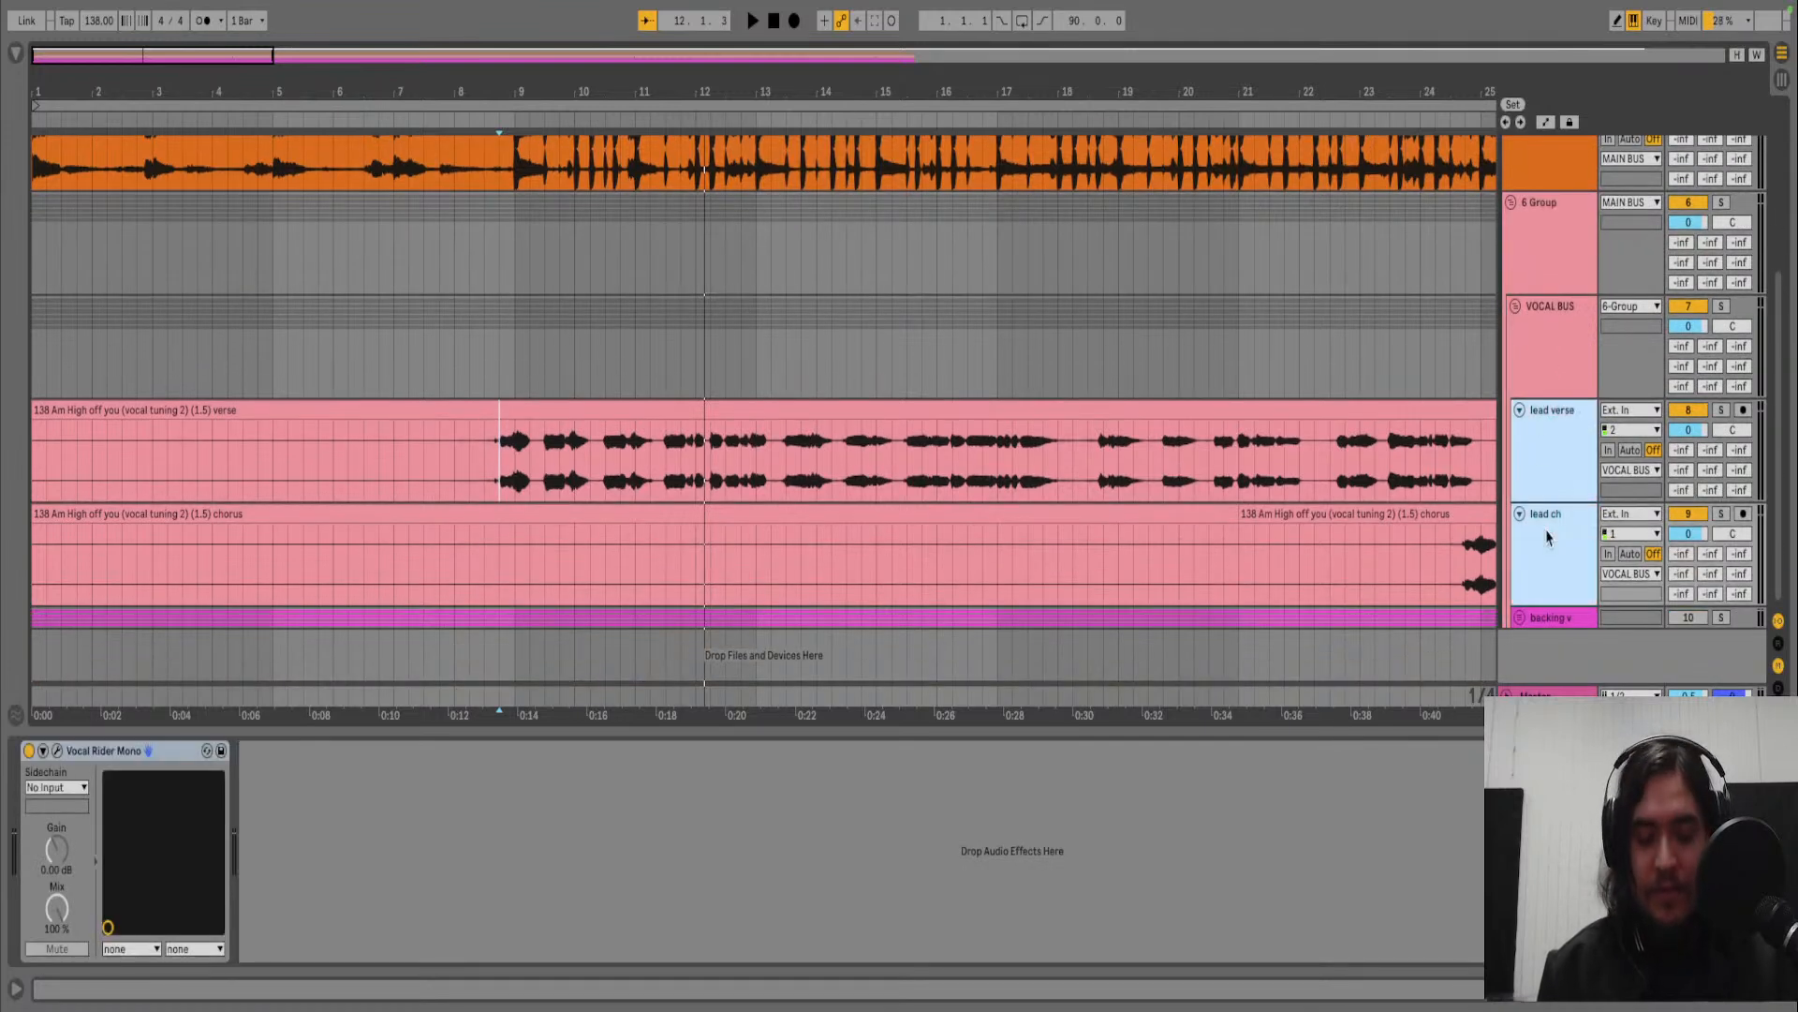
pyautogui.hotkey('ctrl', 'g')
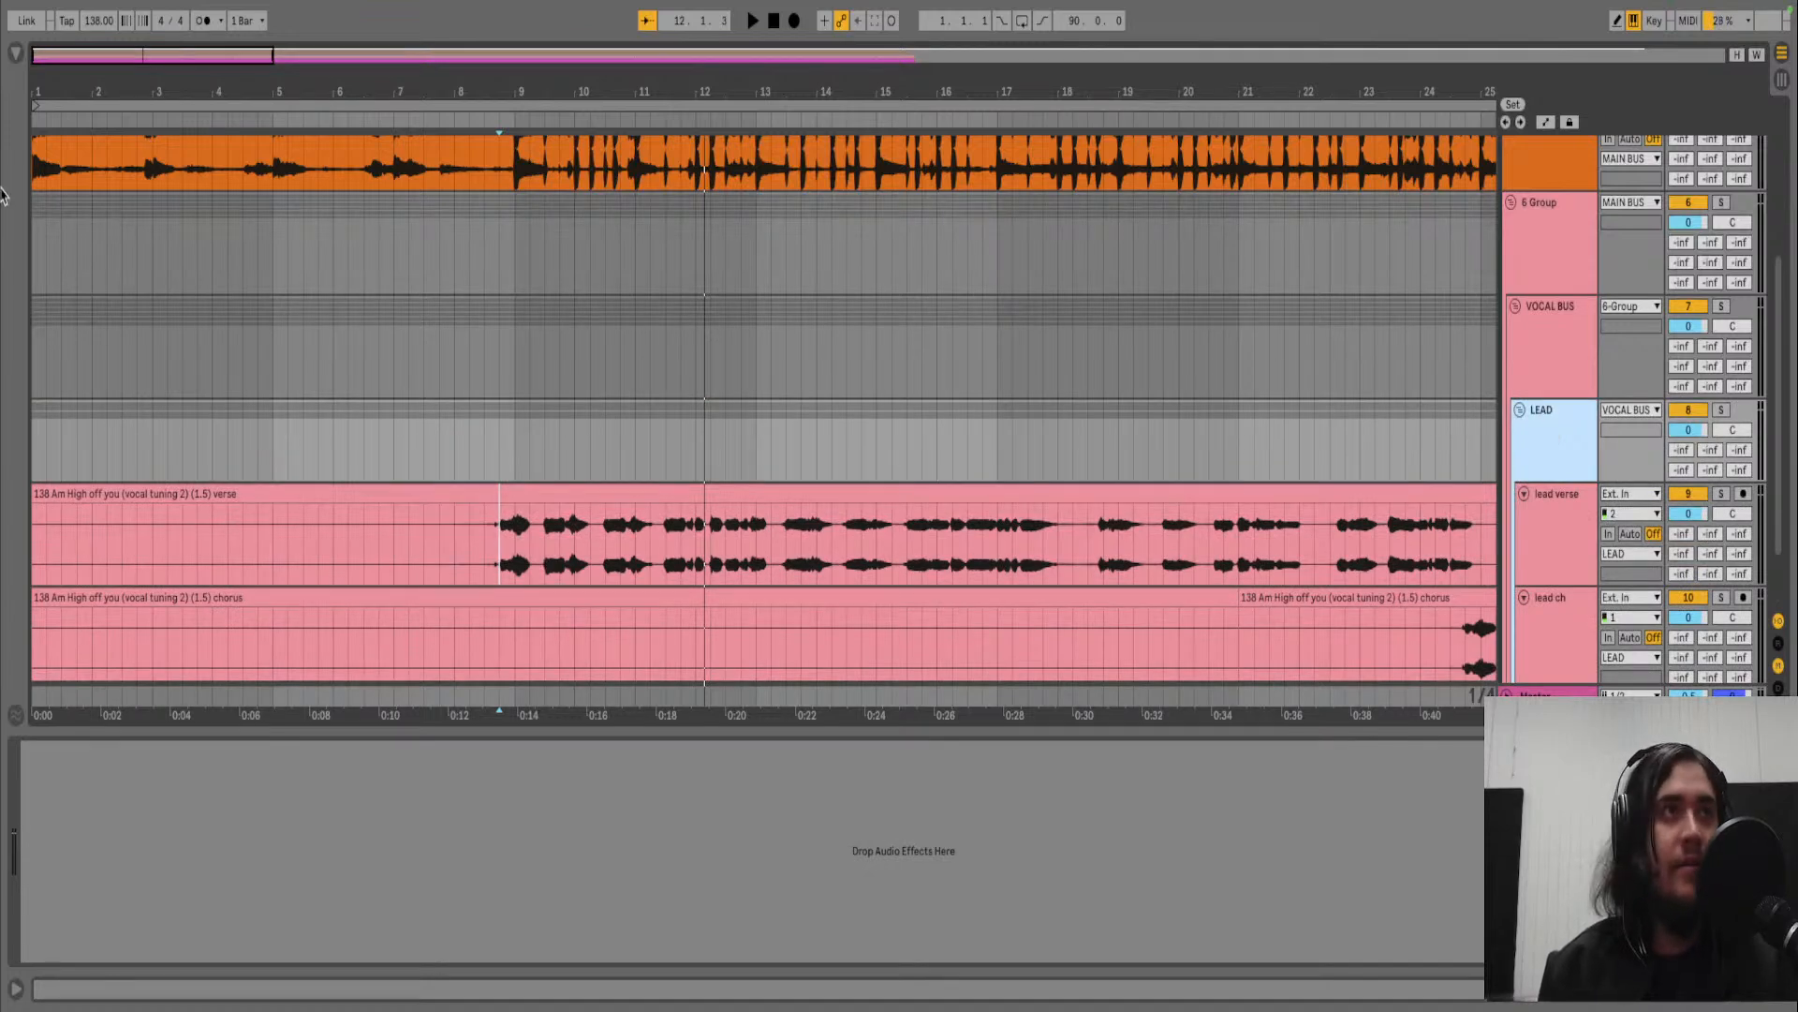
# - Search the browser's VOCAL collection for "EFX" and load Auto-Tune EFX onto the LEAD group
pyautogui.click(17, 54)
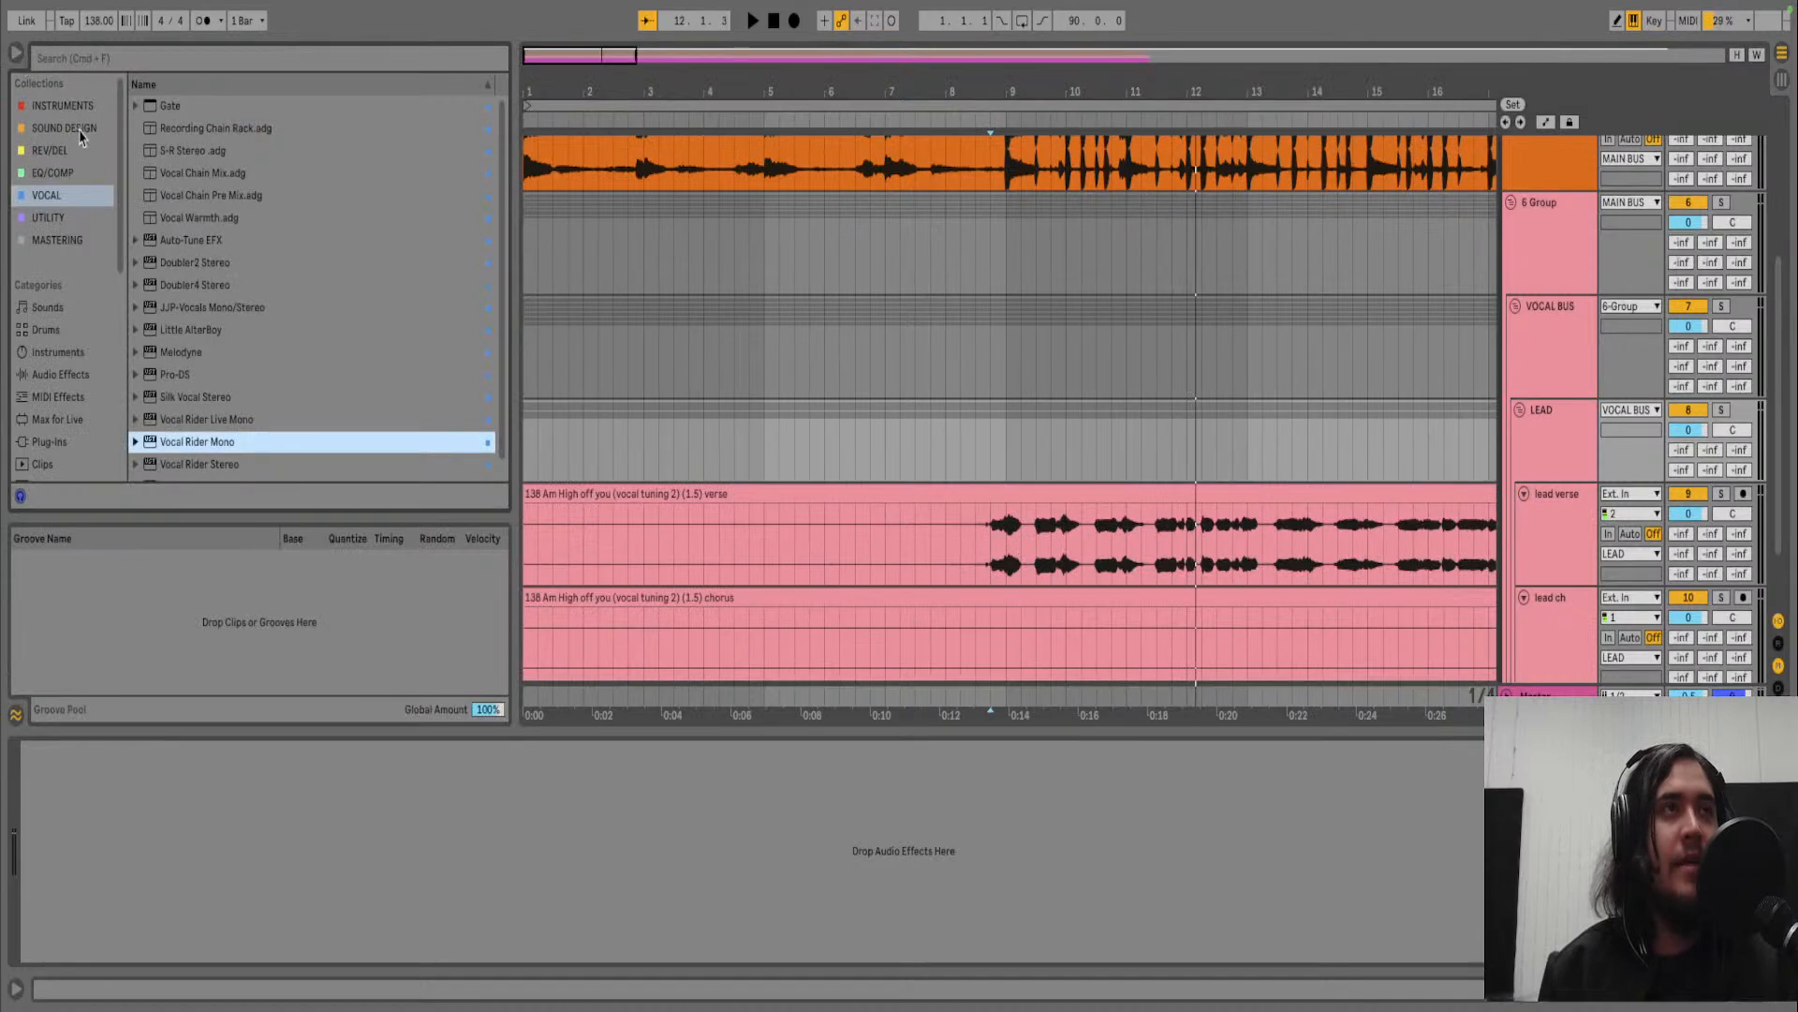
pyautogui.click(49, 218)
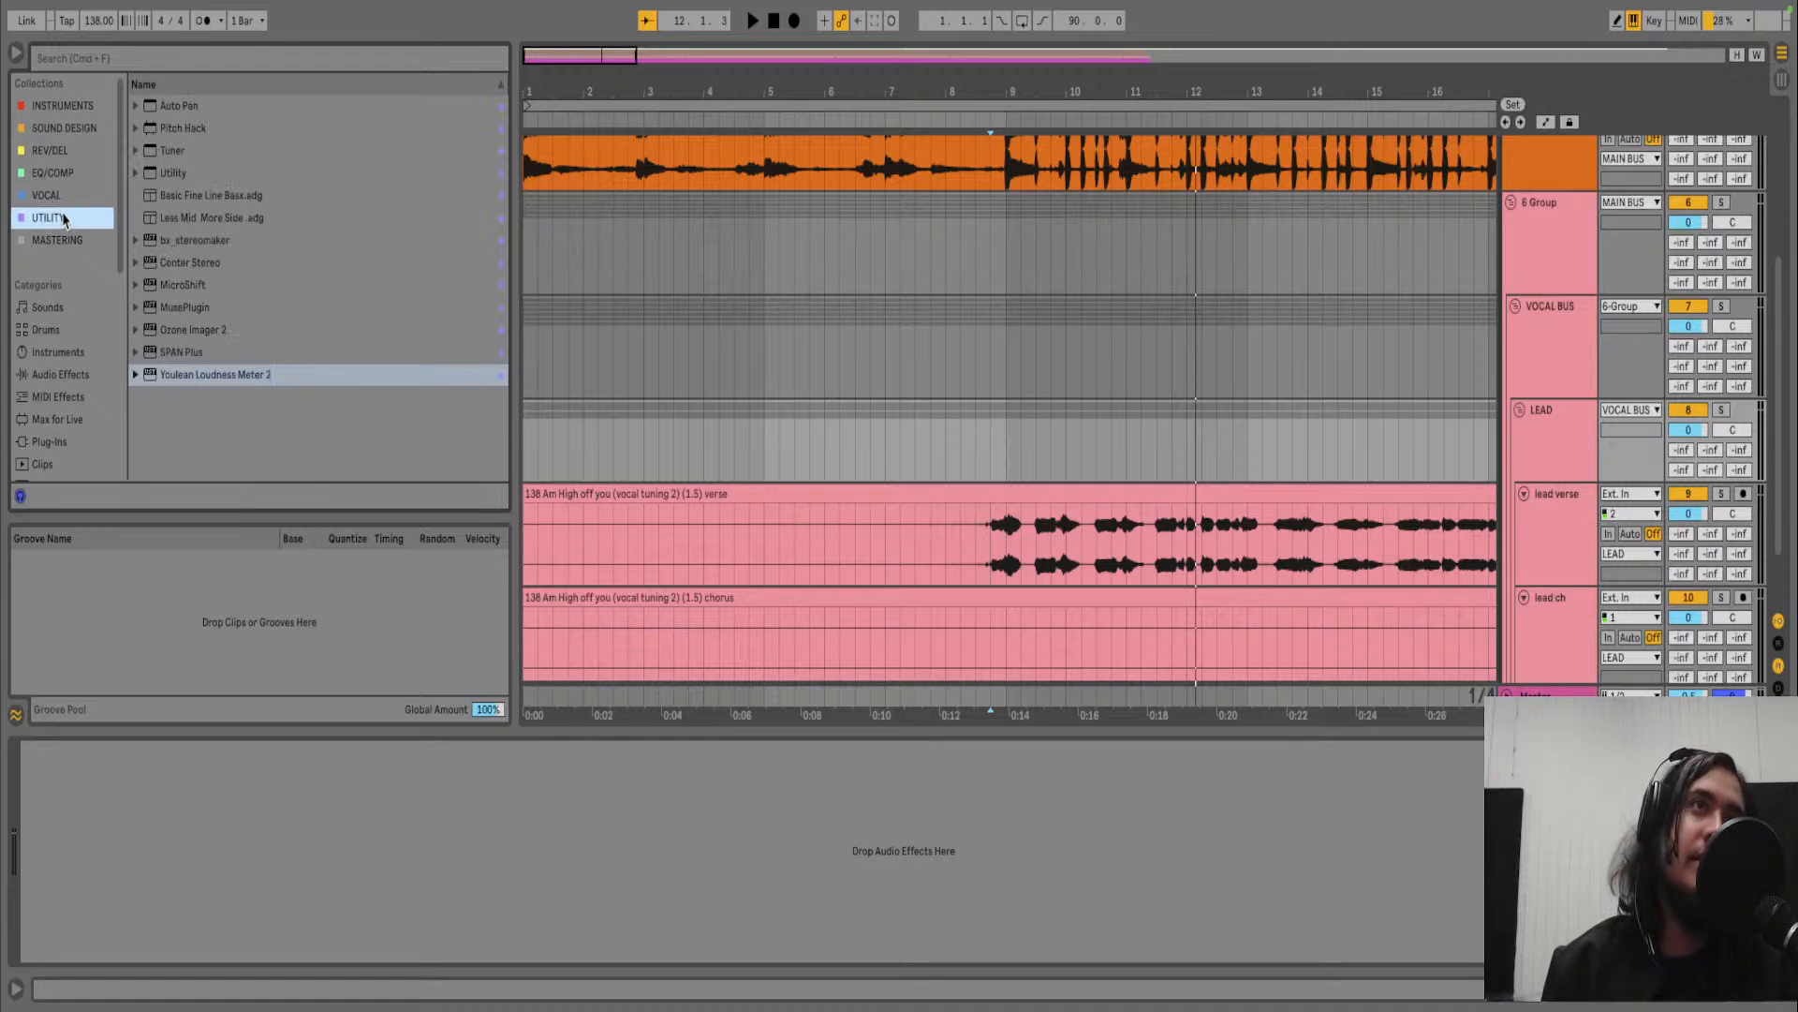
pyautogui.click(56, 239)
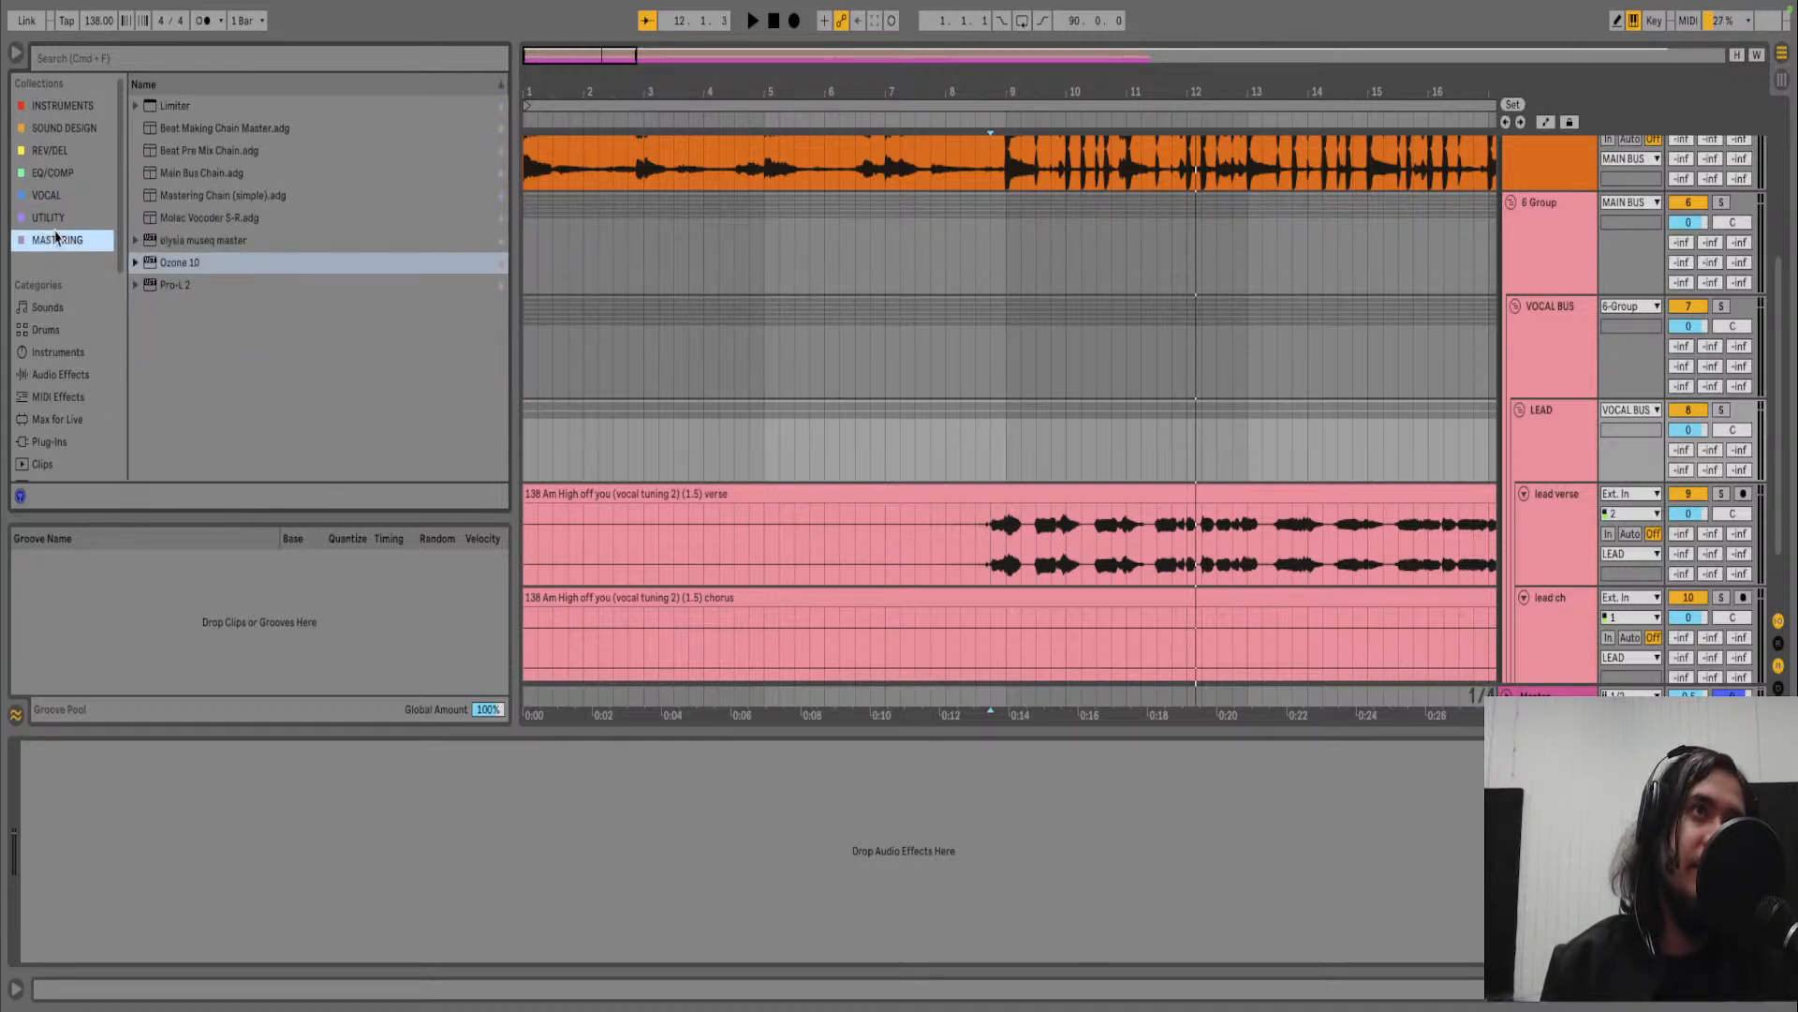
pyautogui.click(55, 202)
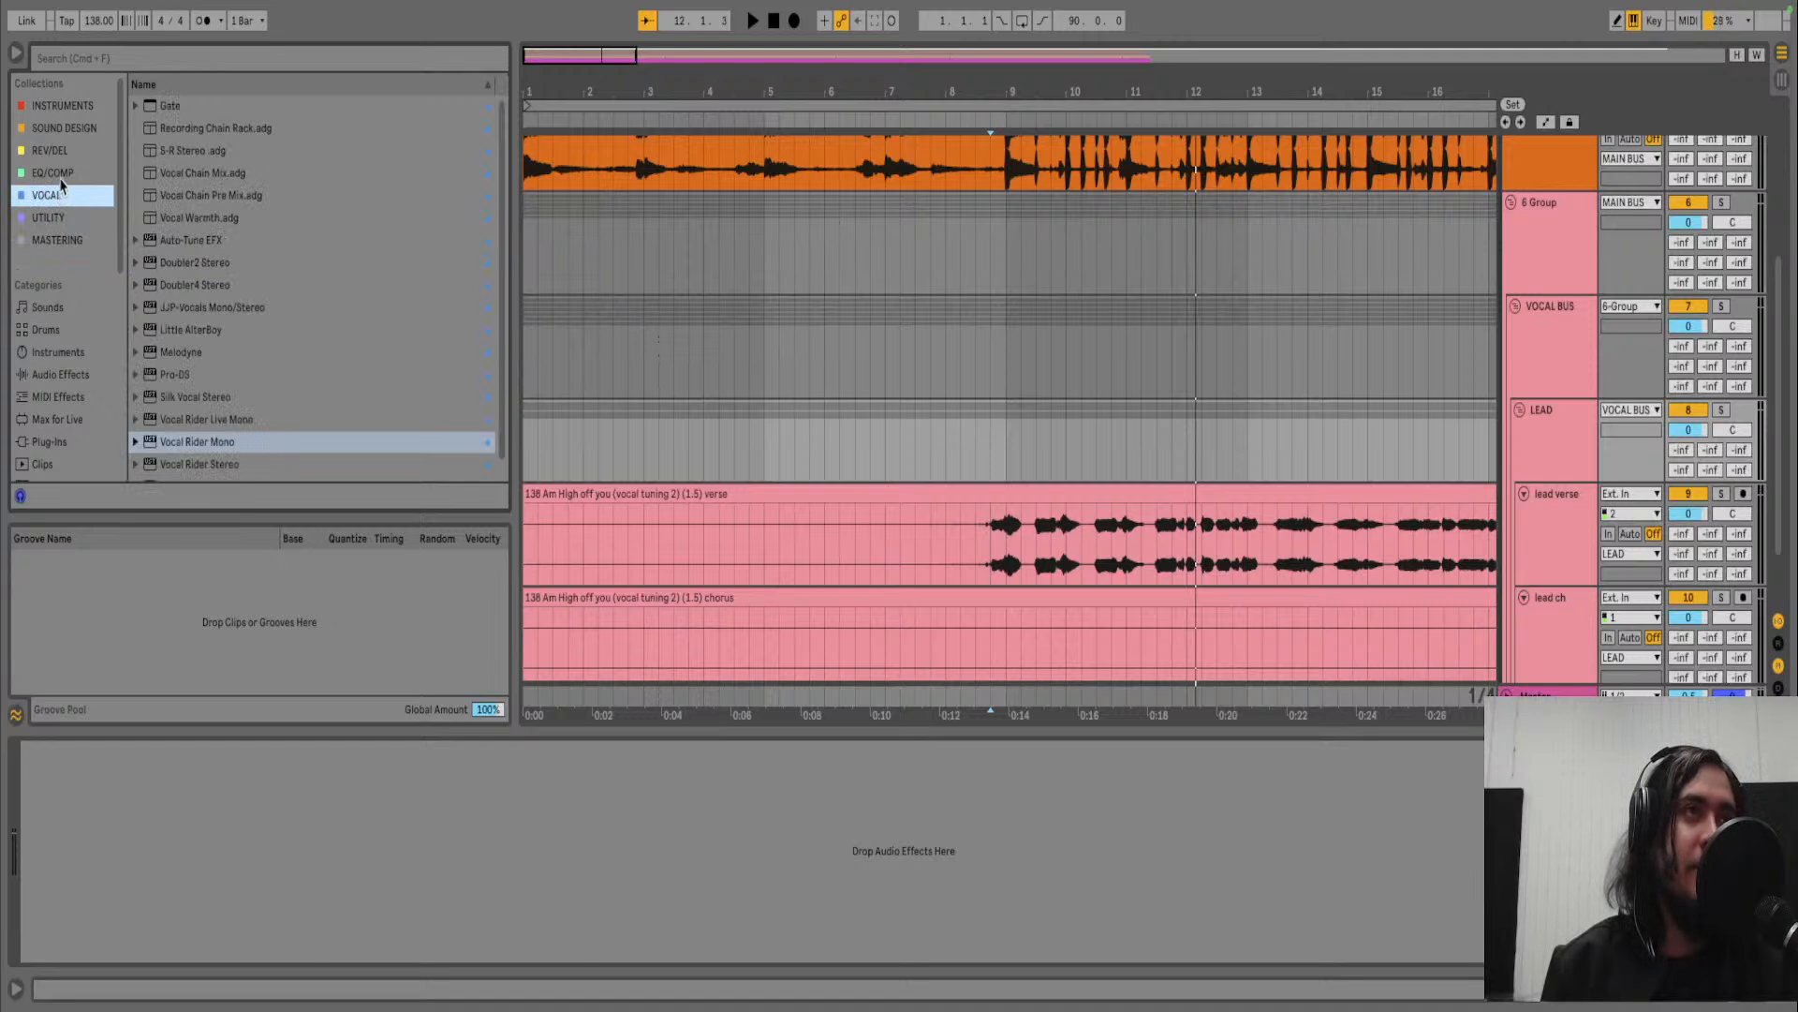
pyautogui.click(61, 179)
pyautogui.click(46, 197)
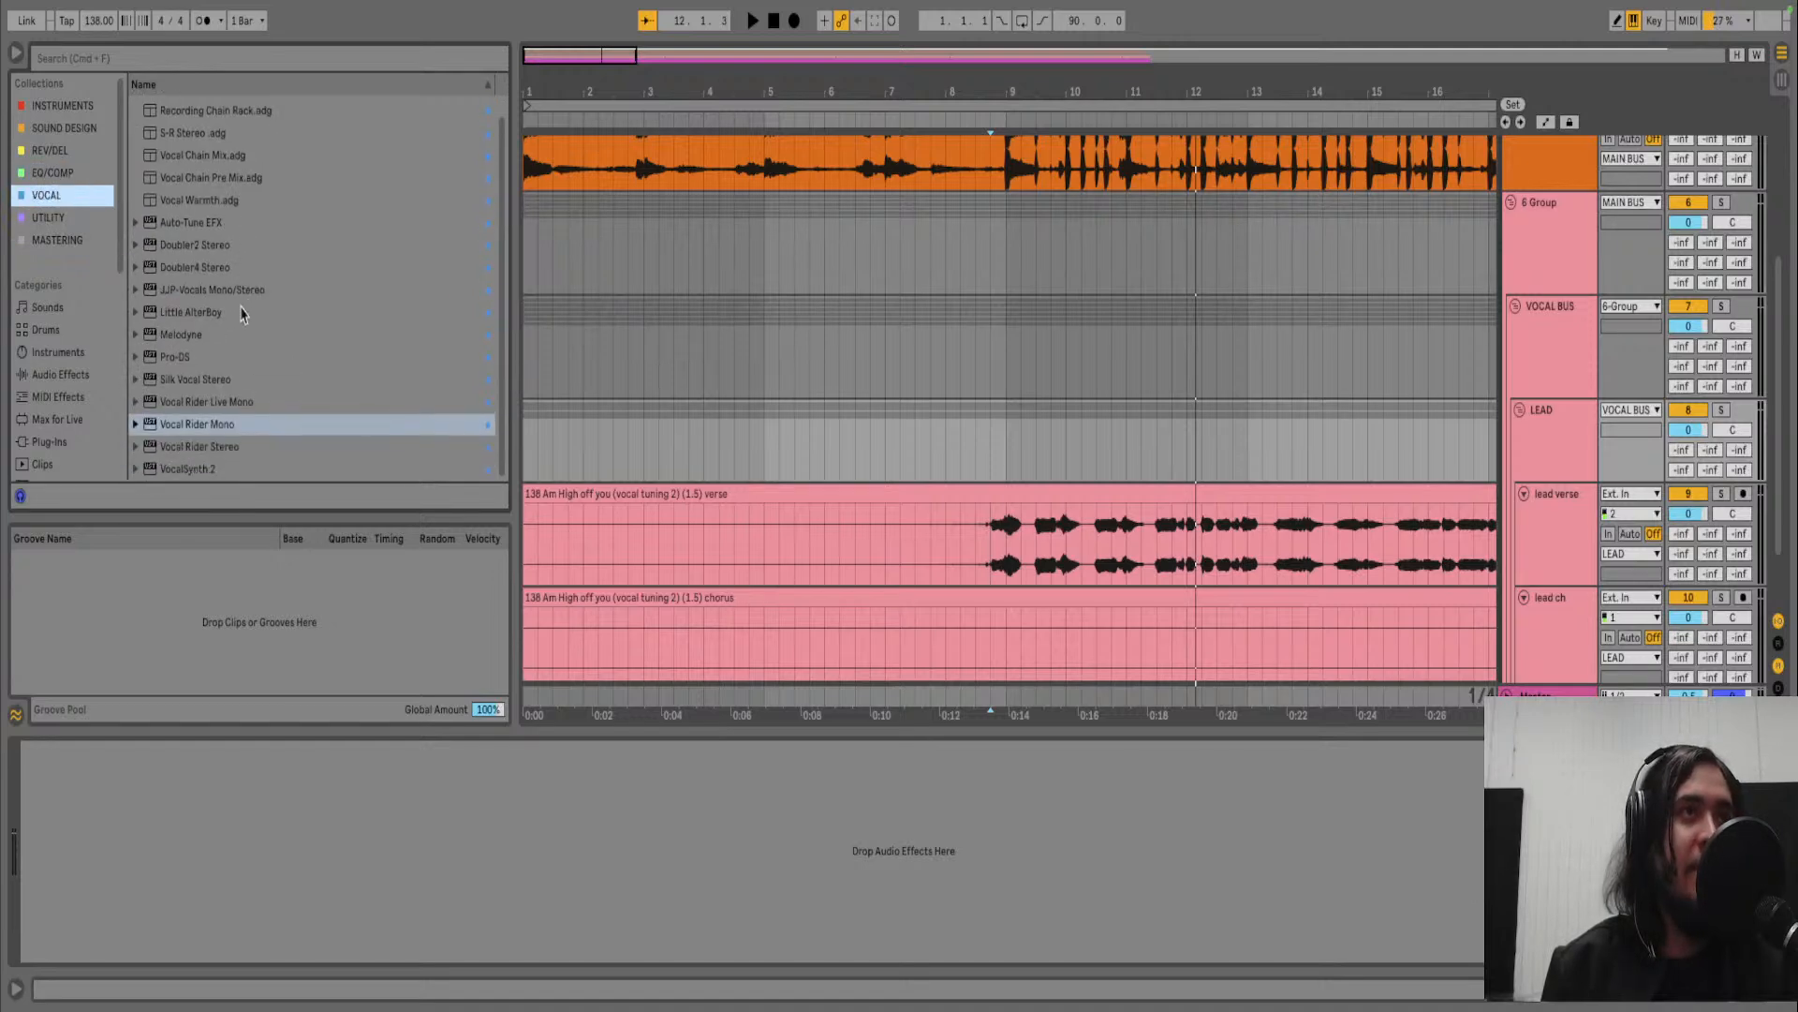
pyautogui.click(145, 51)
pyautogui.write('EFX')
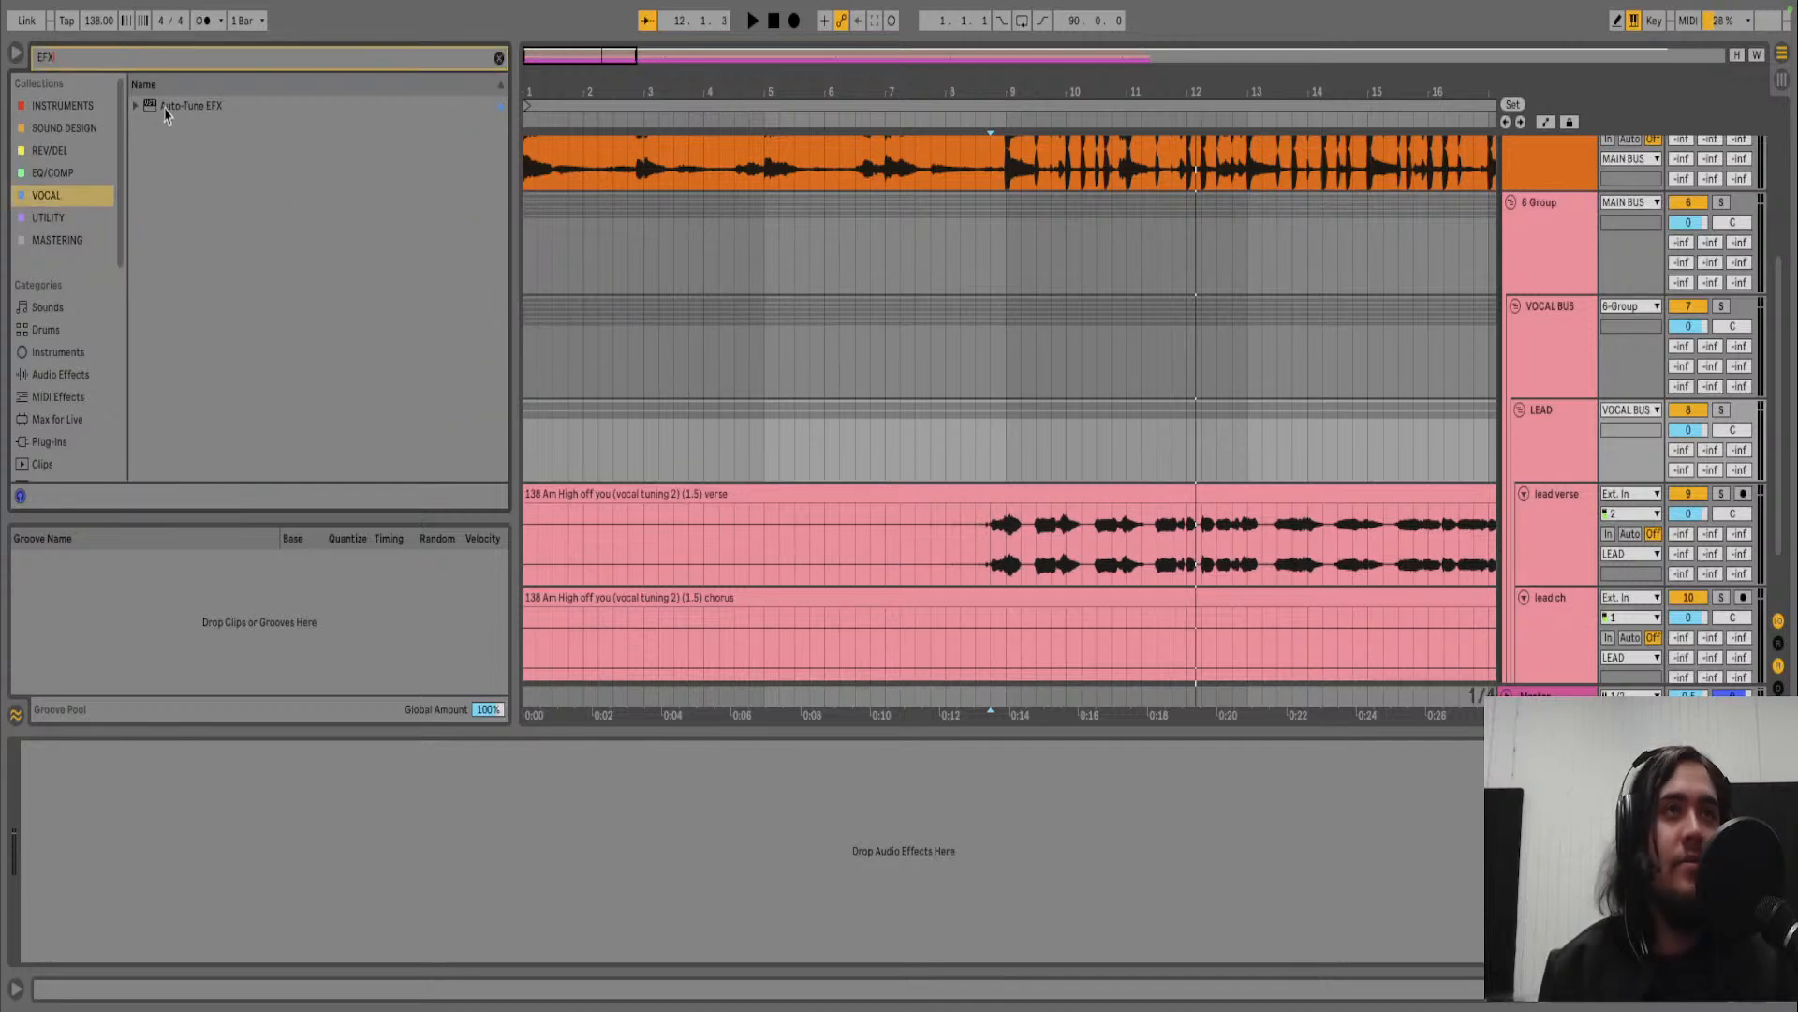
pyautogui.click(166, 106)
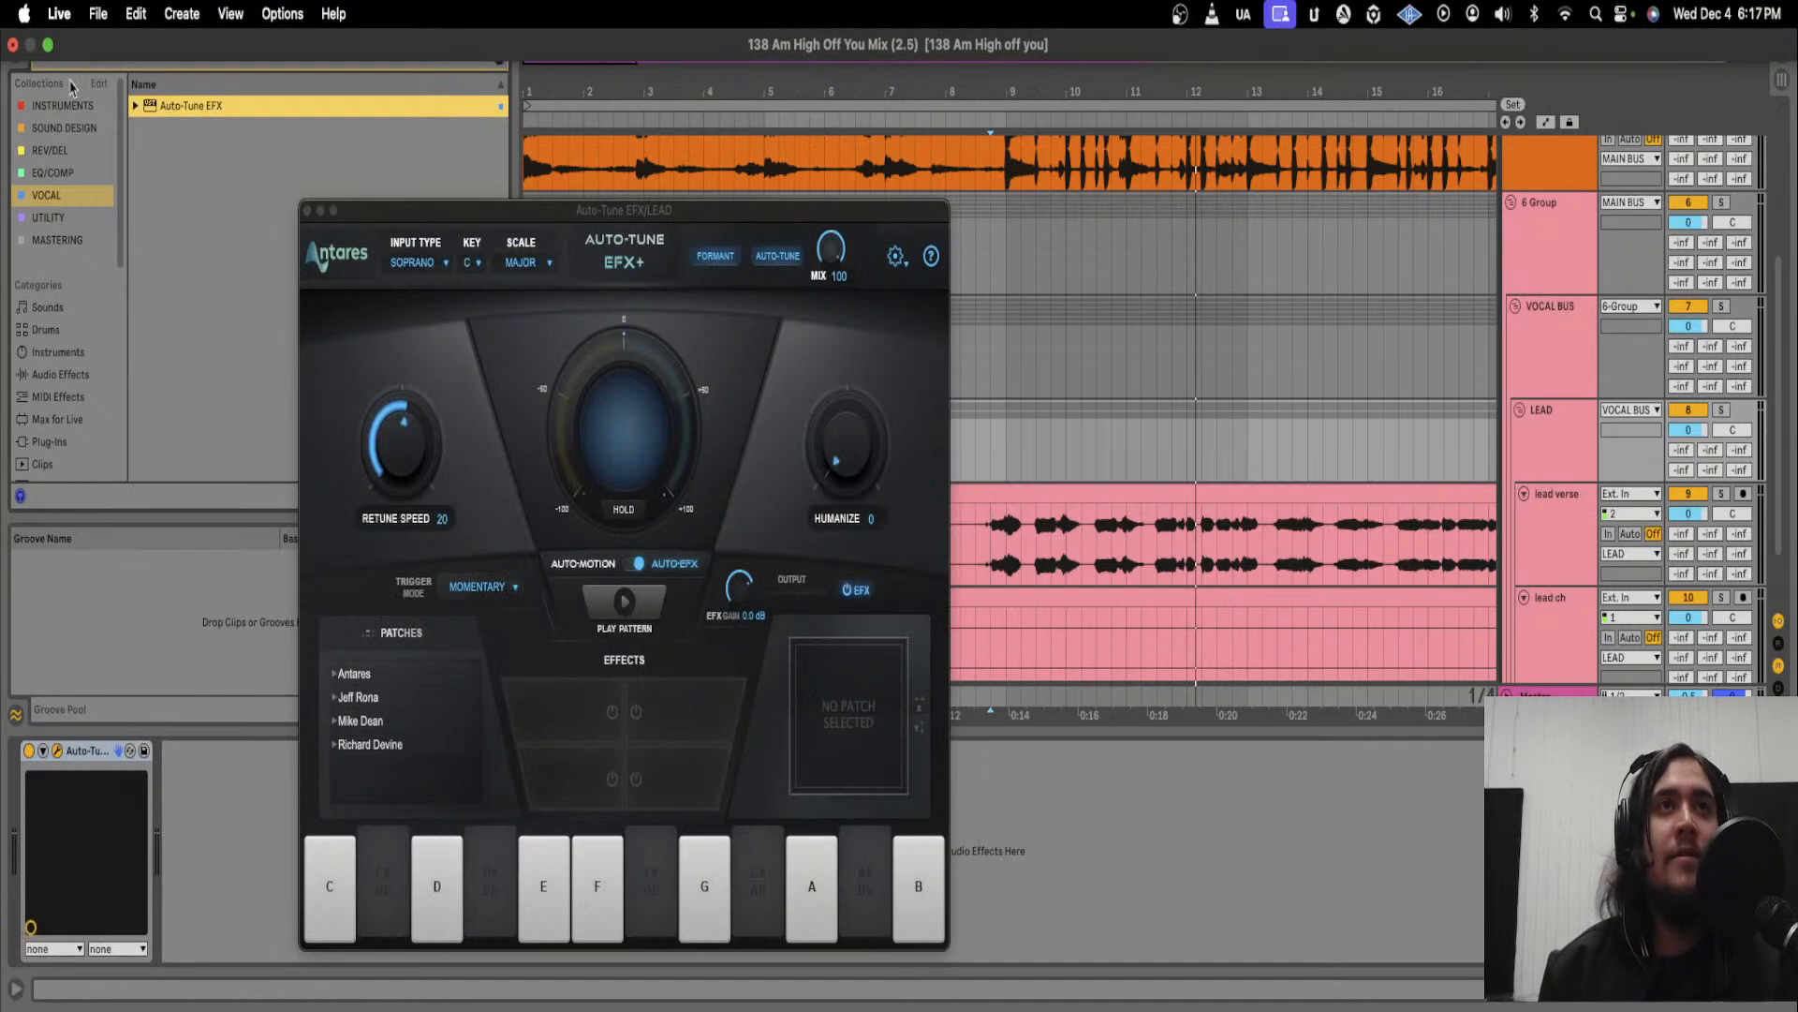
# - Set Auto-Tune EFX+ on the LEAD group to key A, Minor scale, Low Male input type and a retune speed of 54
pyautogui.click(466, 263)
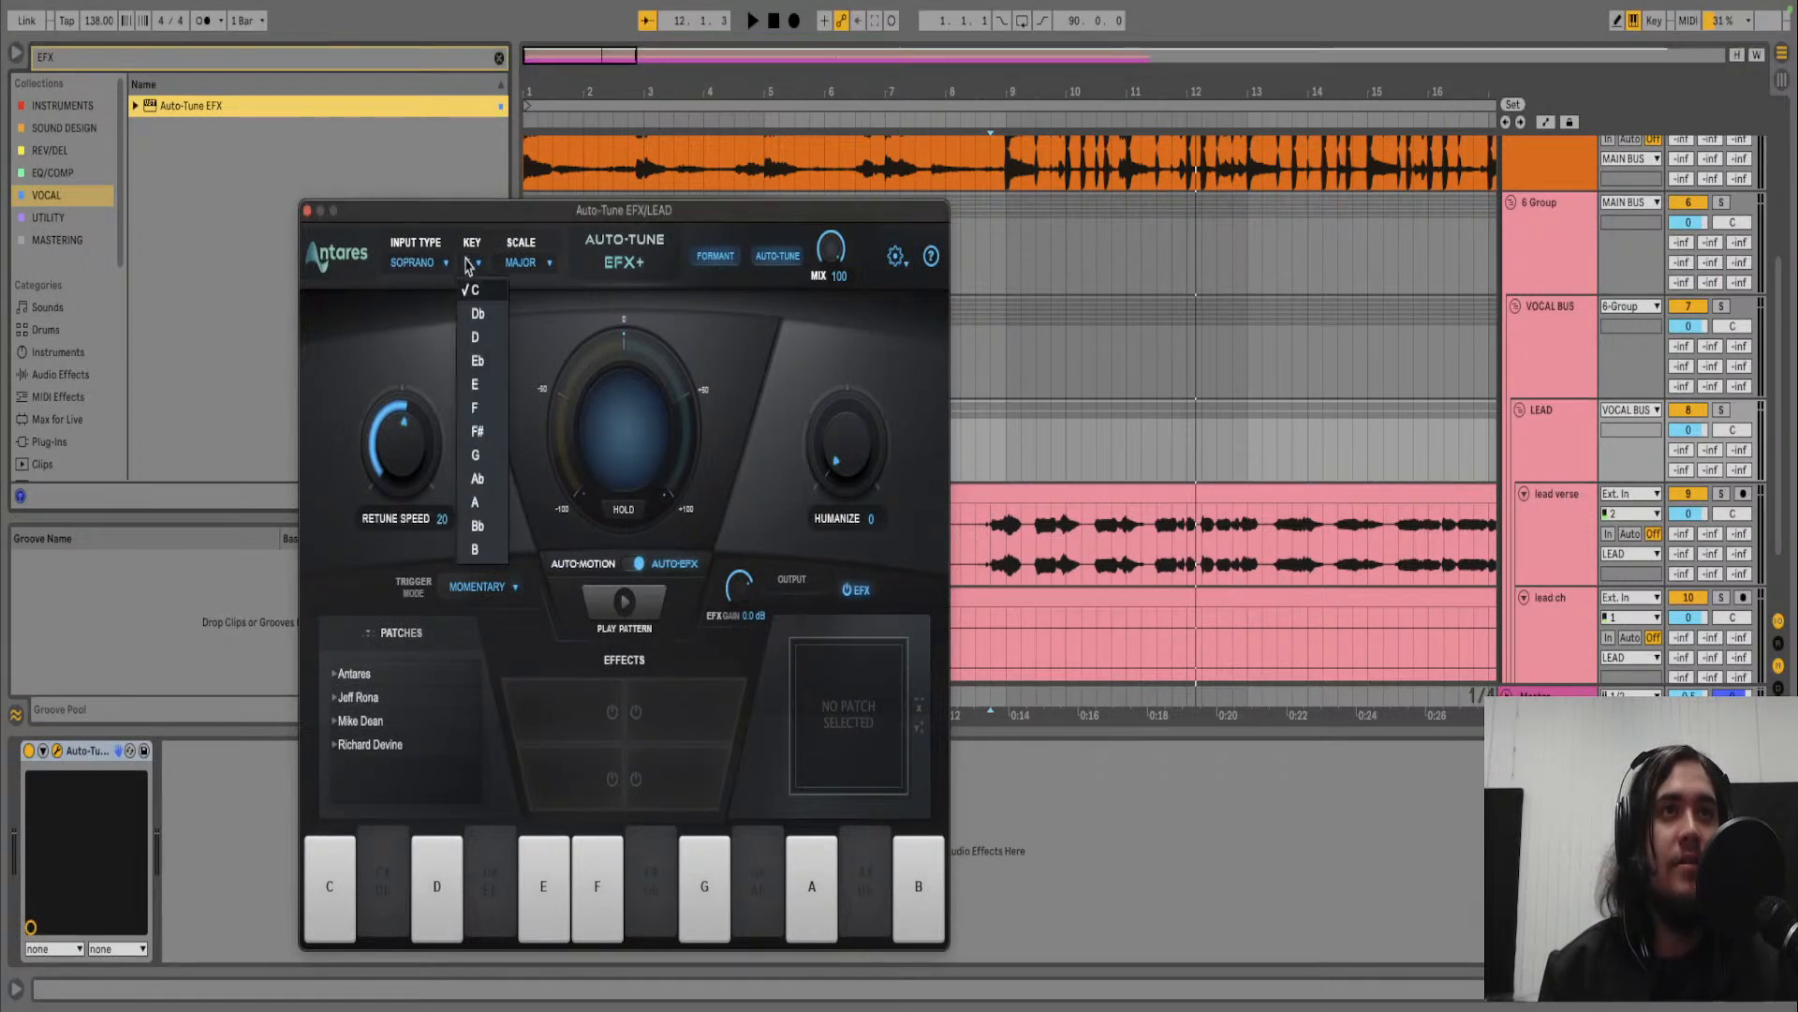
pyautogui.click(487, 501)
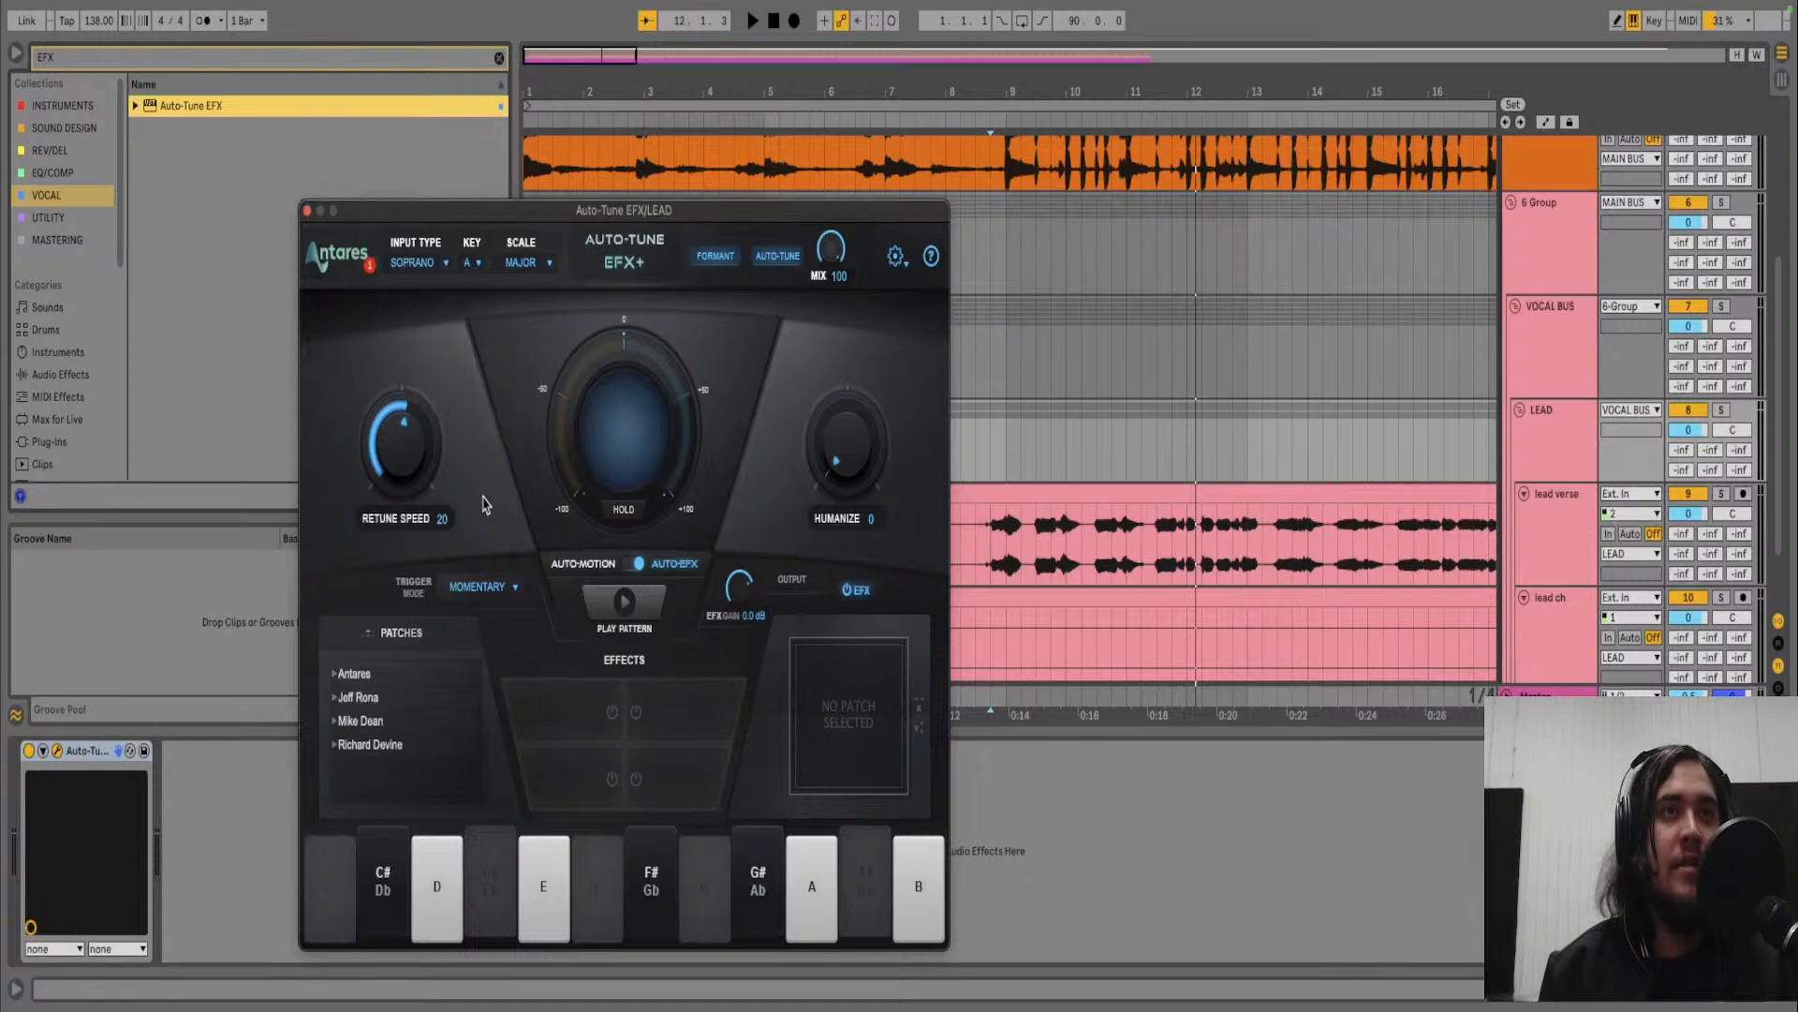
pyautogui.click(522, 264)
pyautogui.click(522, 312)
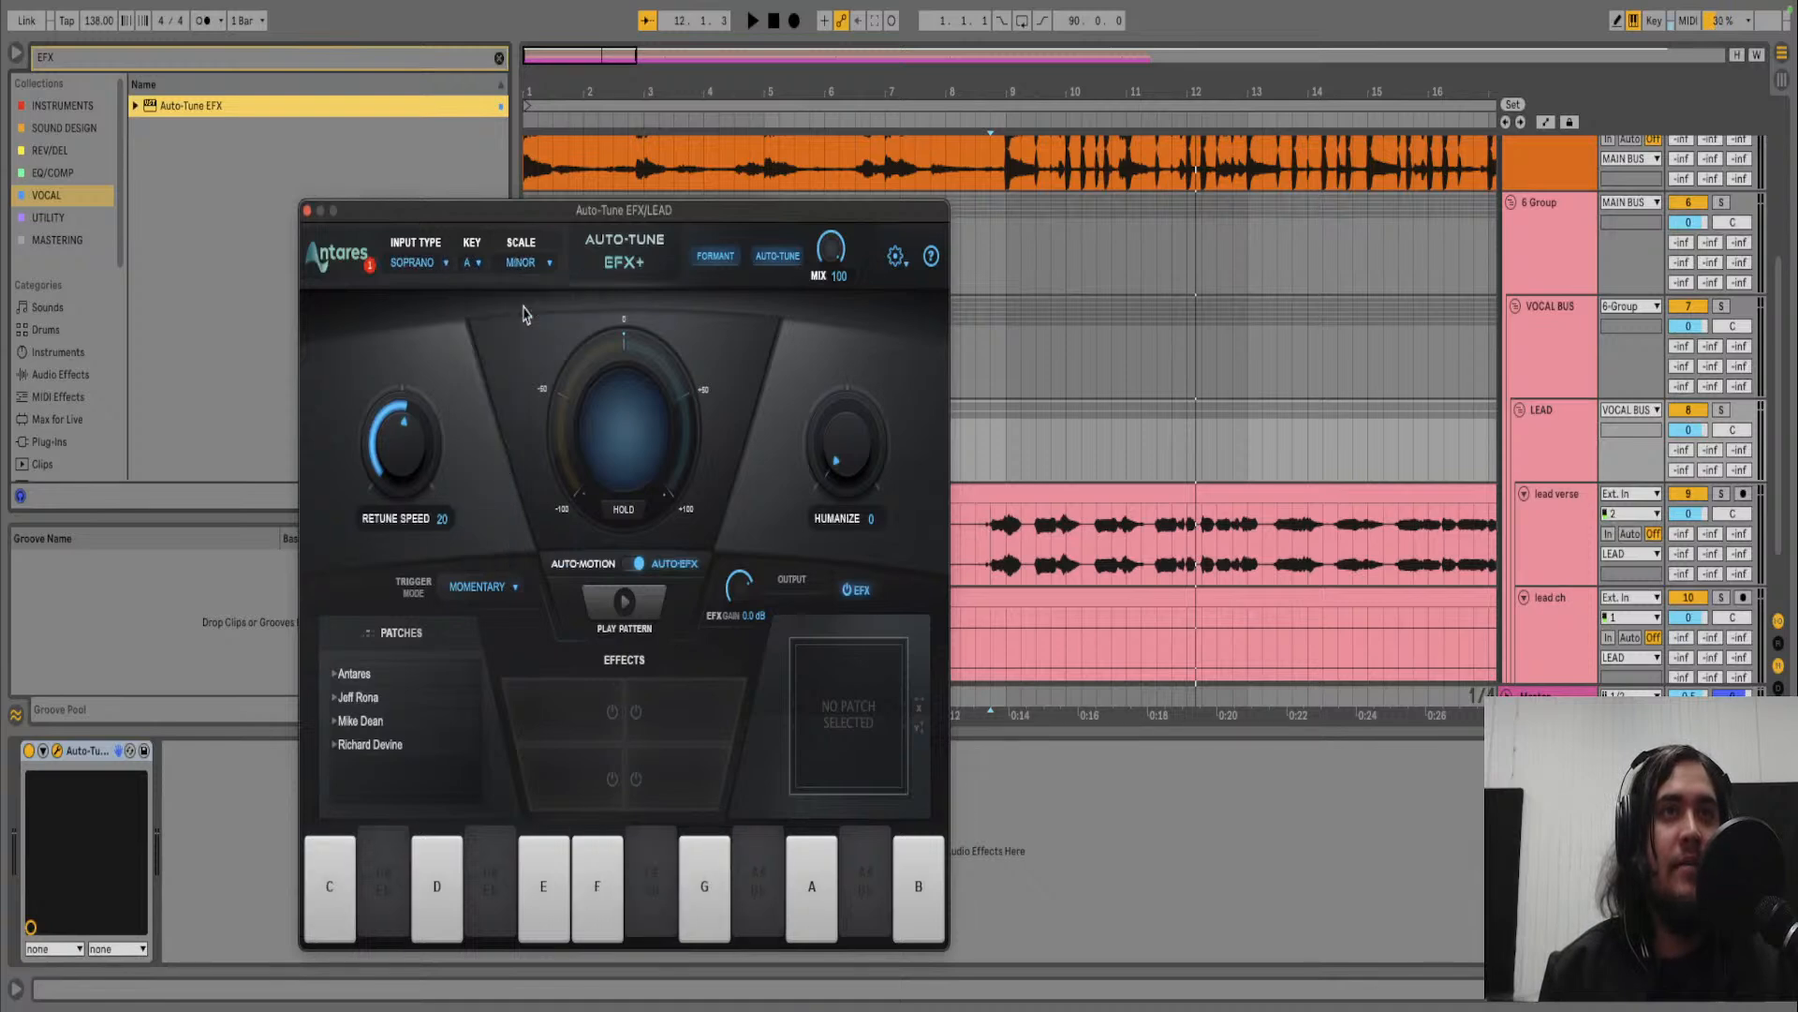
pyautogui.click(446, 263)
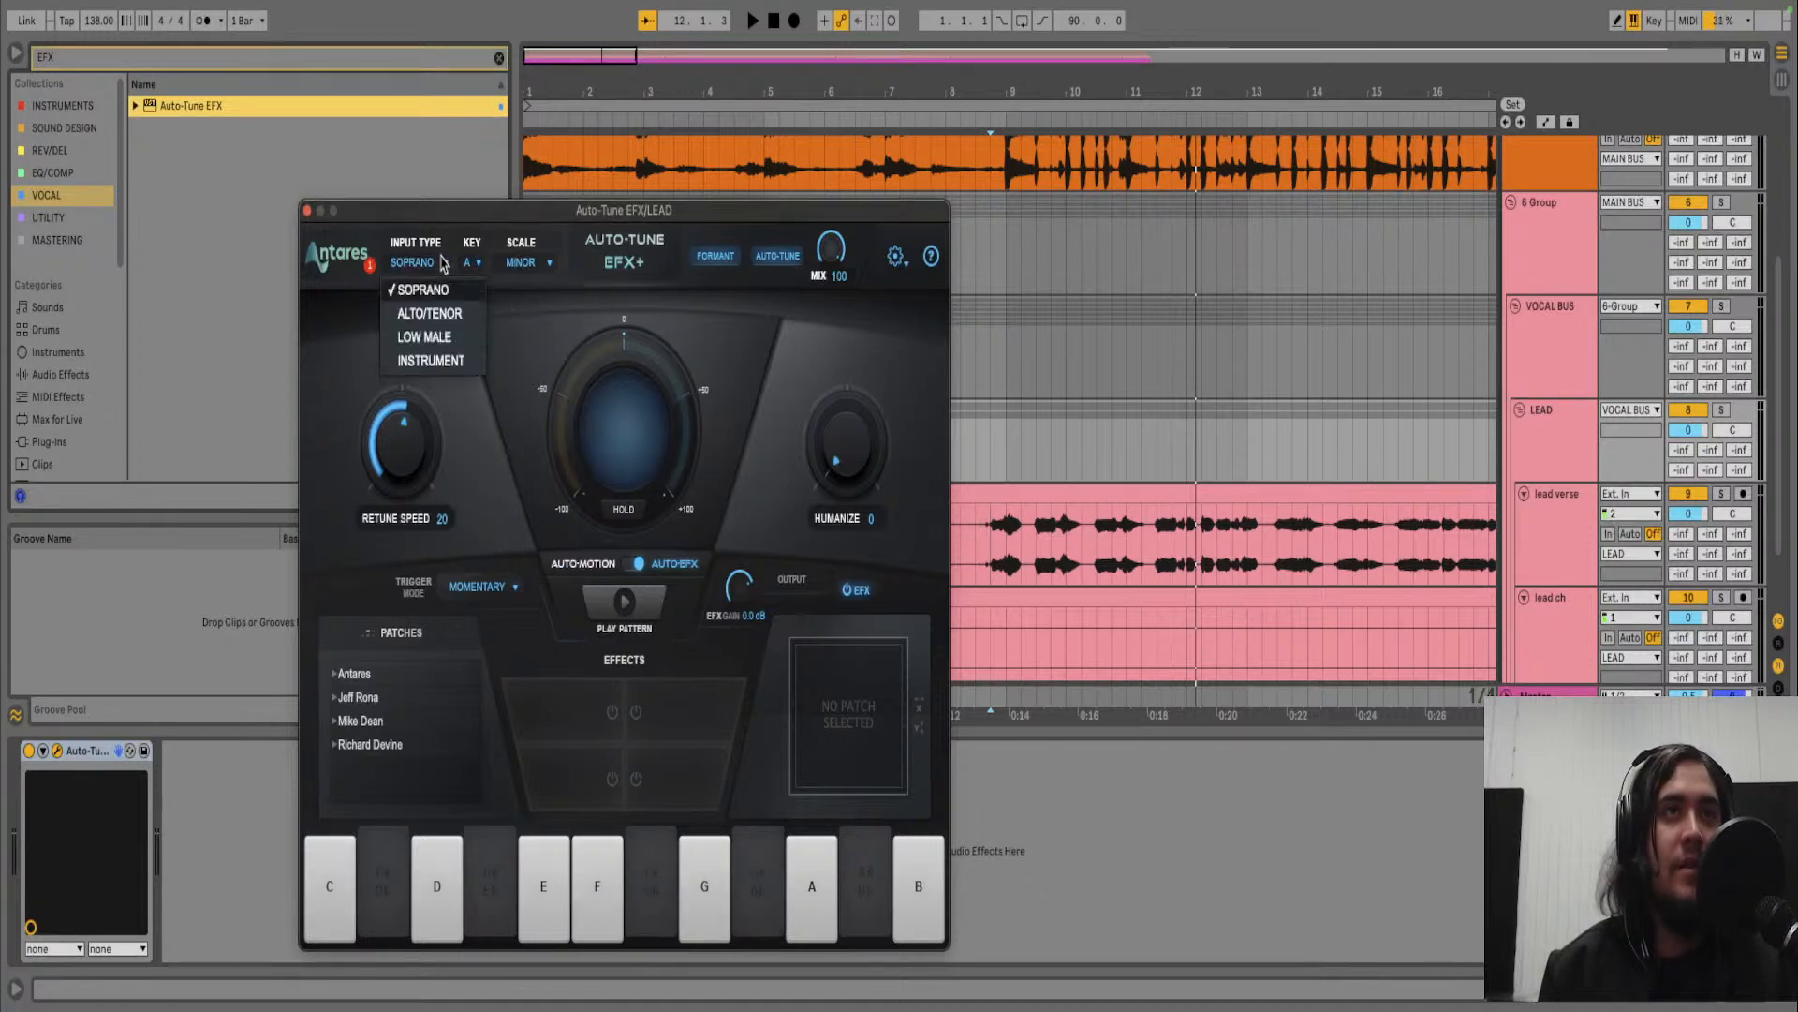
pyautogui.click(428, 339)
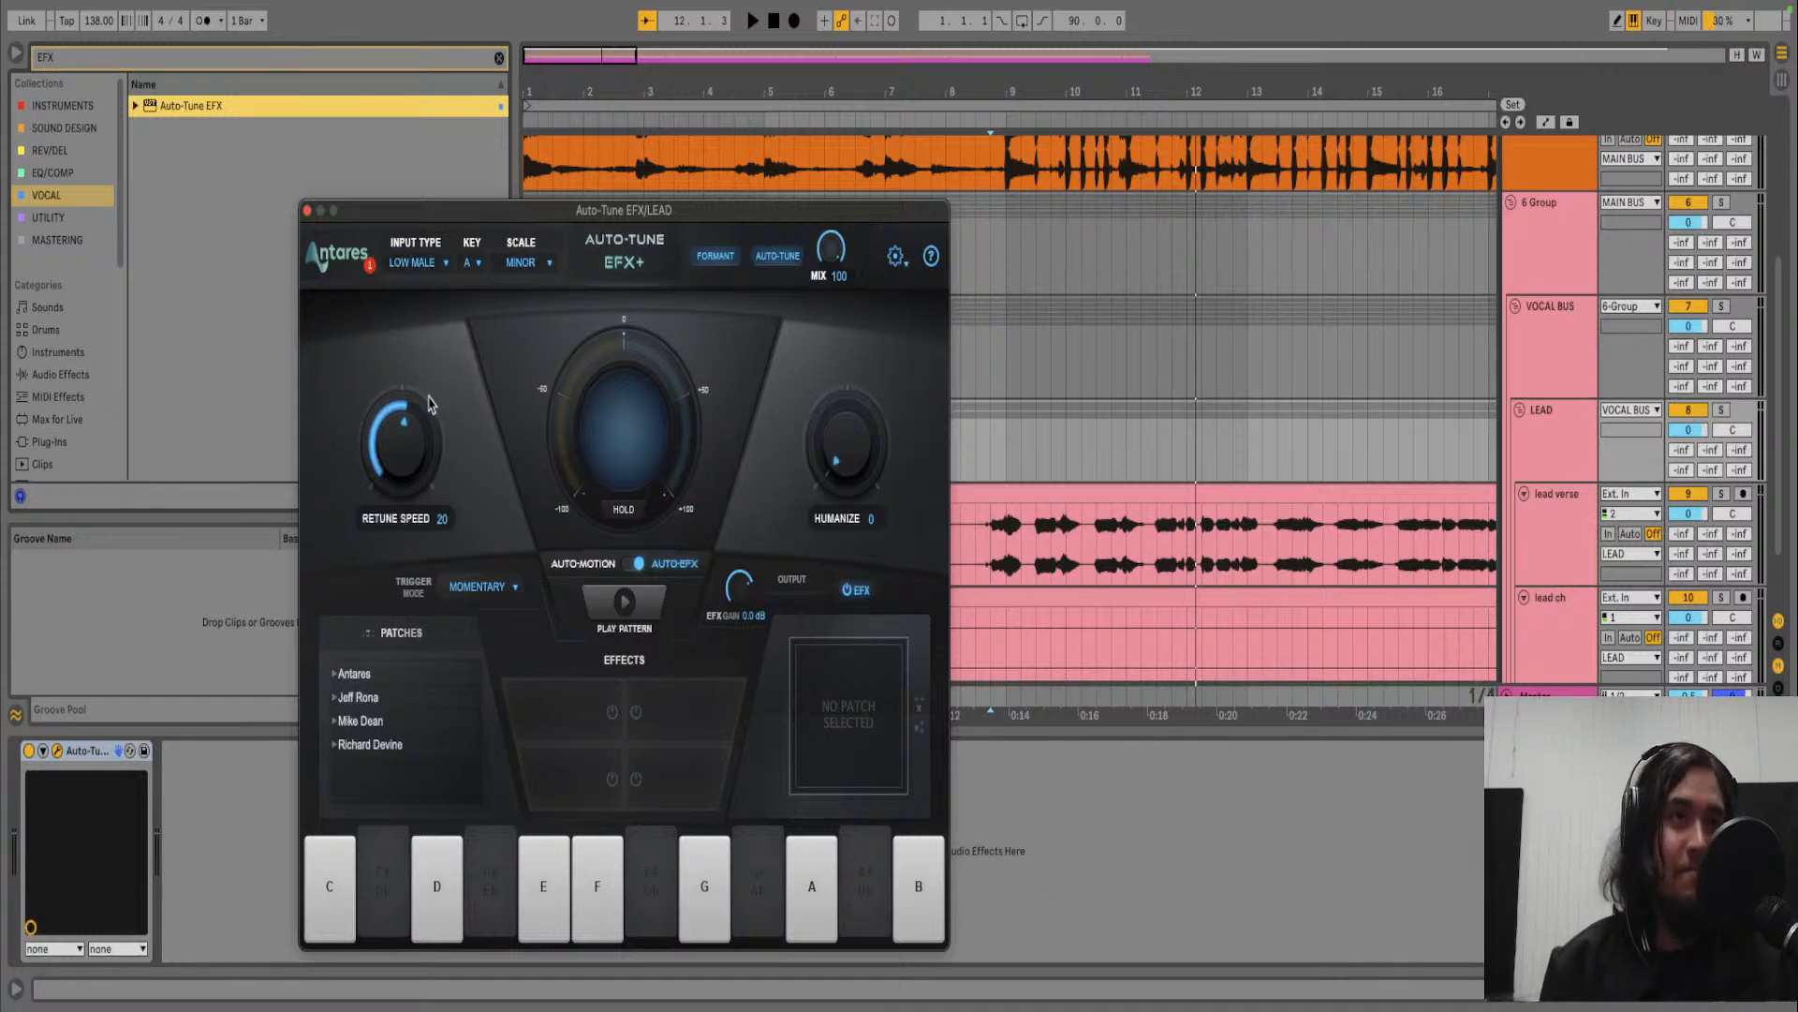
pyautogui.moveTo(409, 426)
pyautogui.mouseDown()
pyautogui.moveTo(397, 479)
pyautogui.moveTo(394, 457)
pyautogui.mouseUp()
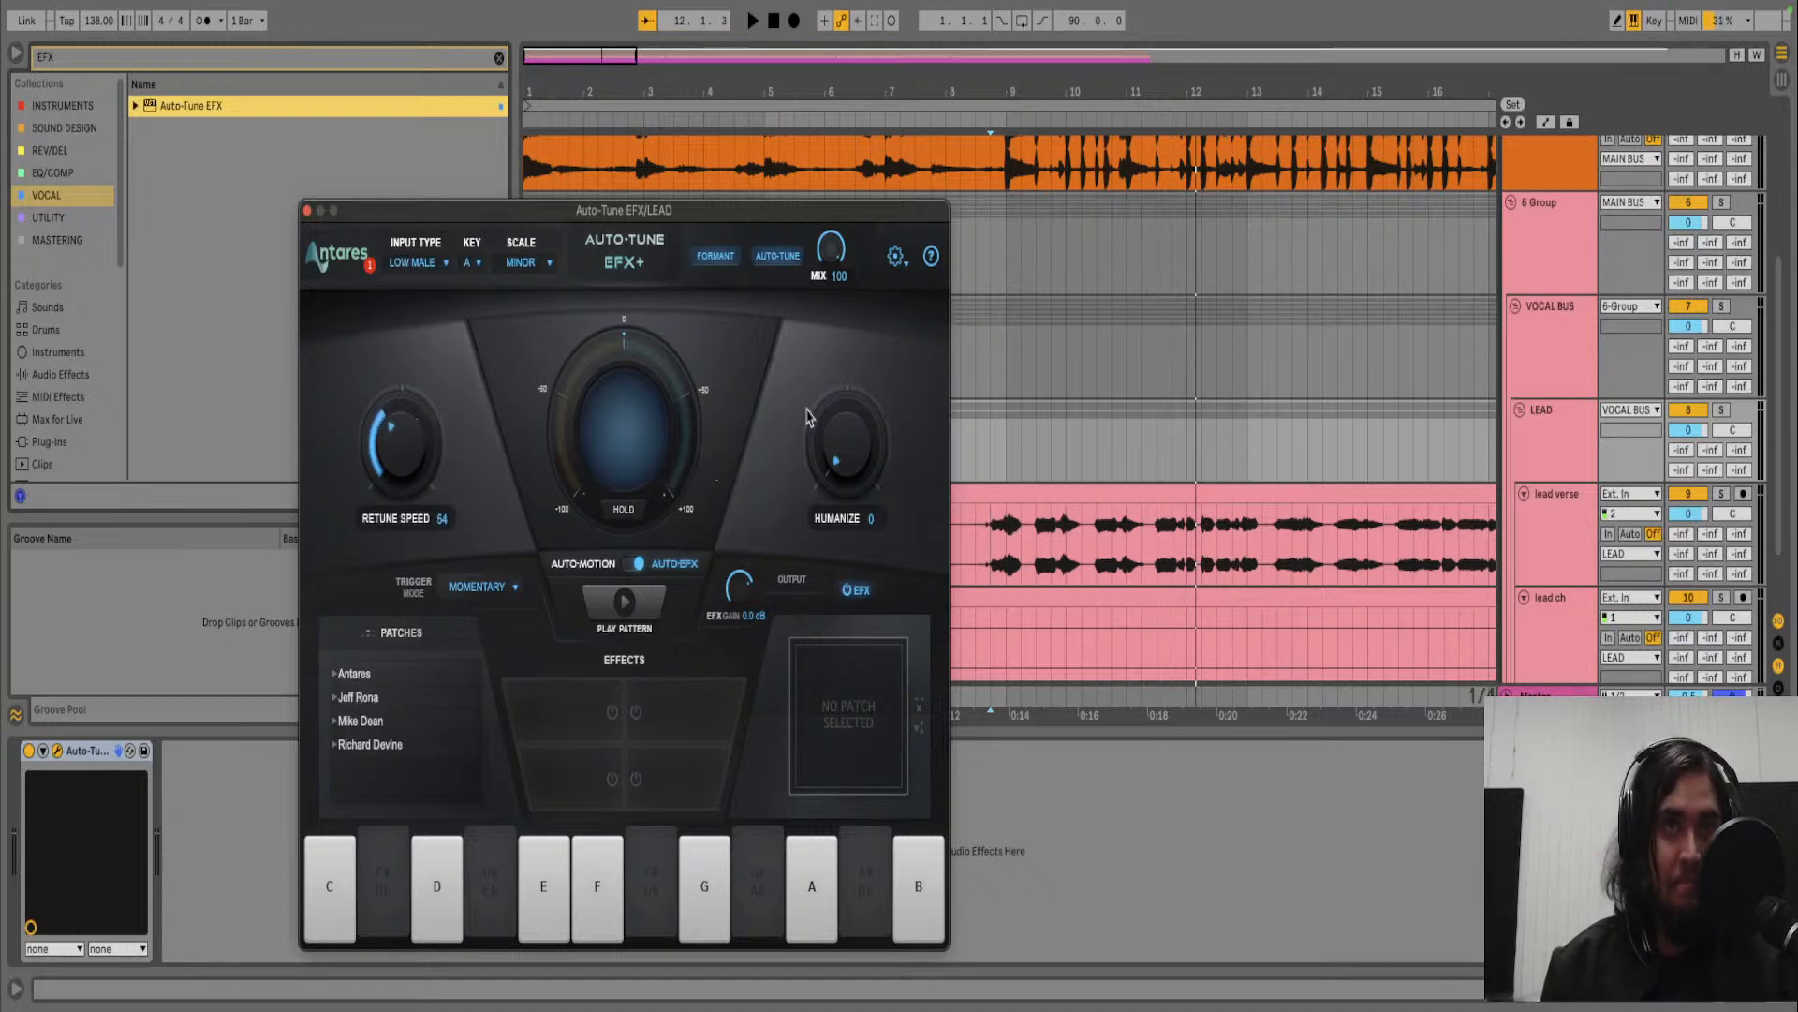
# - During playback, set Auto-Tune EFX+ on the LEAD group to Humanize 91 and a retune speed of 26
pyautogui.moveTo(852, 433); pyautogui.dragTo(840, 396)
pyautogui.press('space')
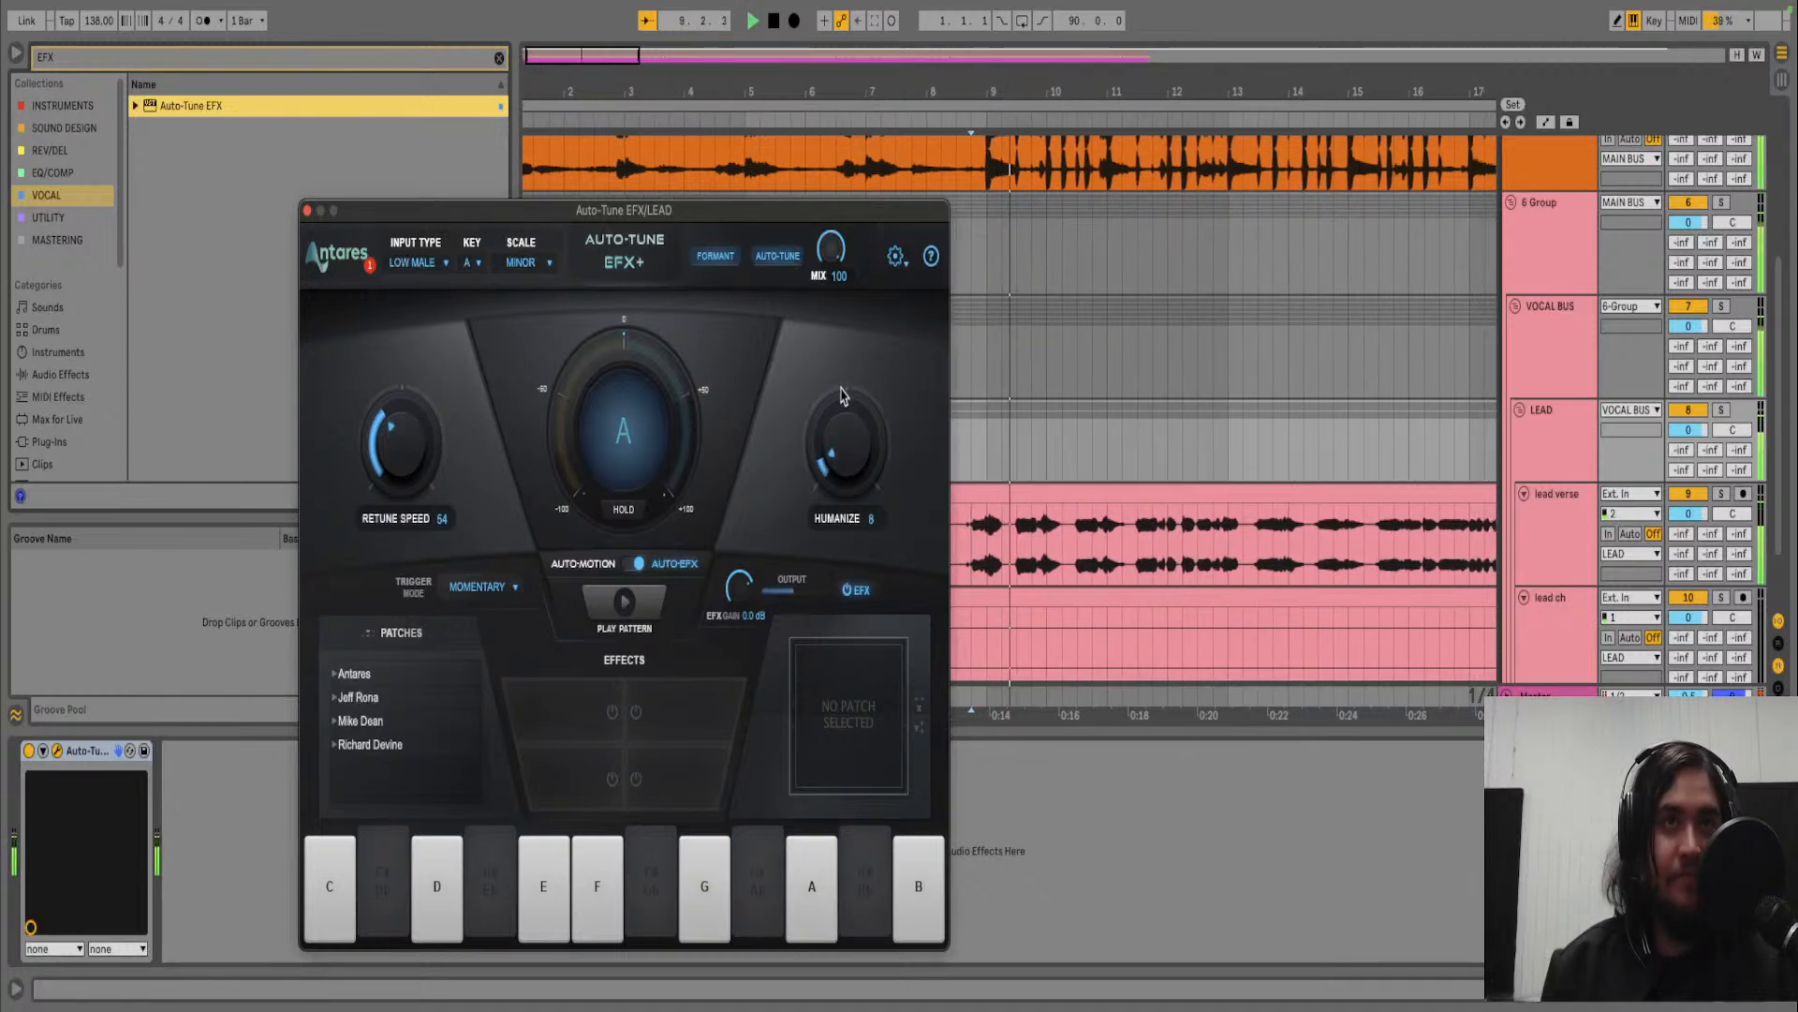
pyautogui.moveTo(840, 395); pyautogui.dragTo(1312, 581)
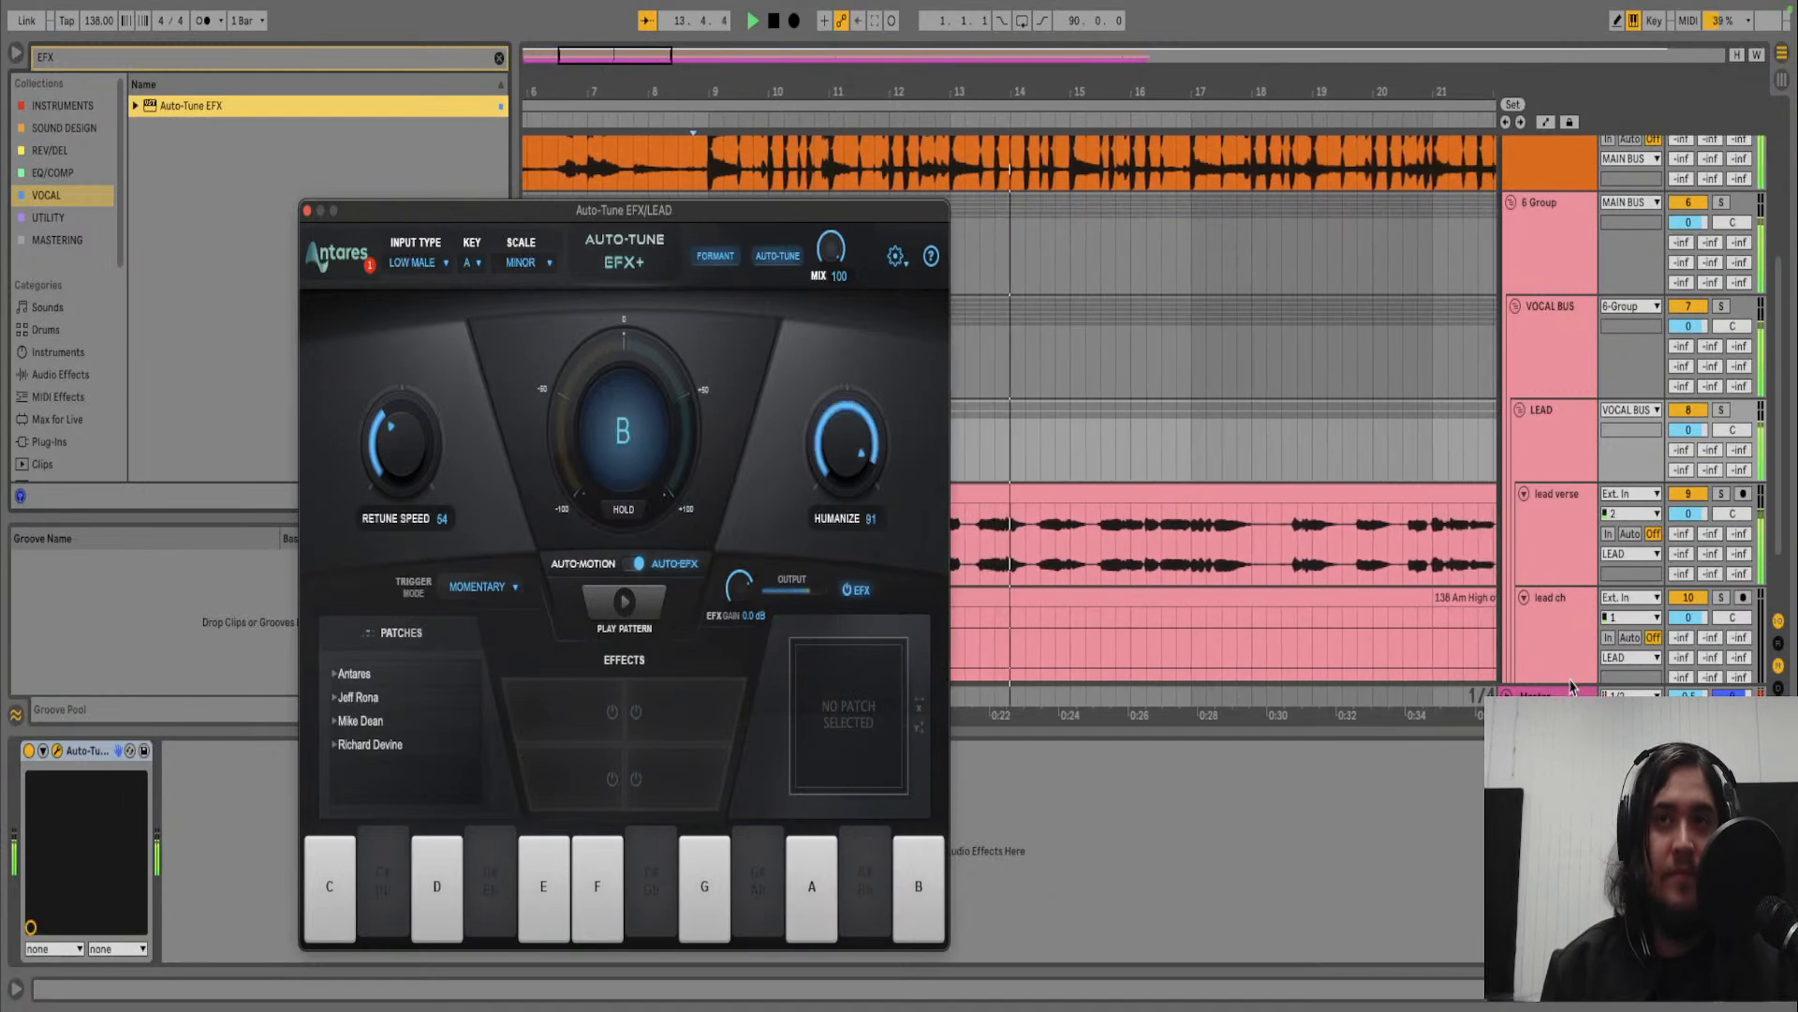
pyautogui.click(1574, 692)
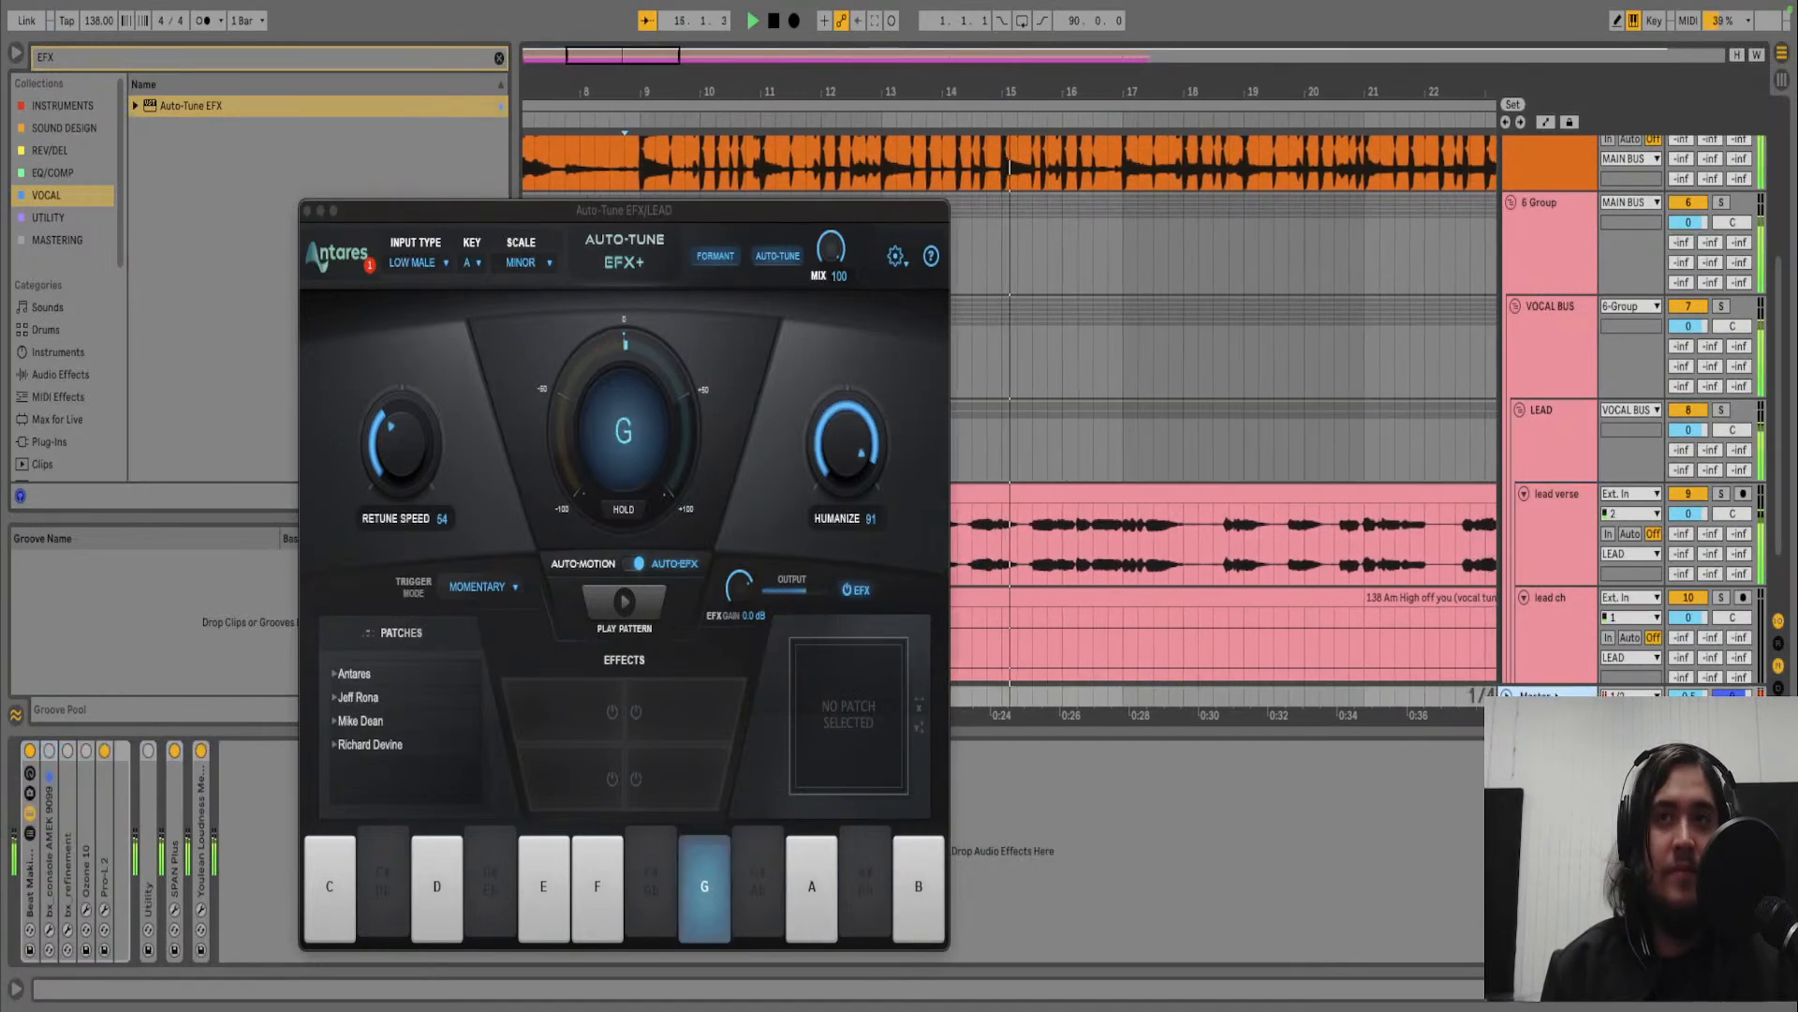
pyautogui.moveTo(412, 380); pyautogui.dragTo(398, 398)
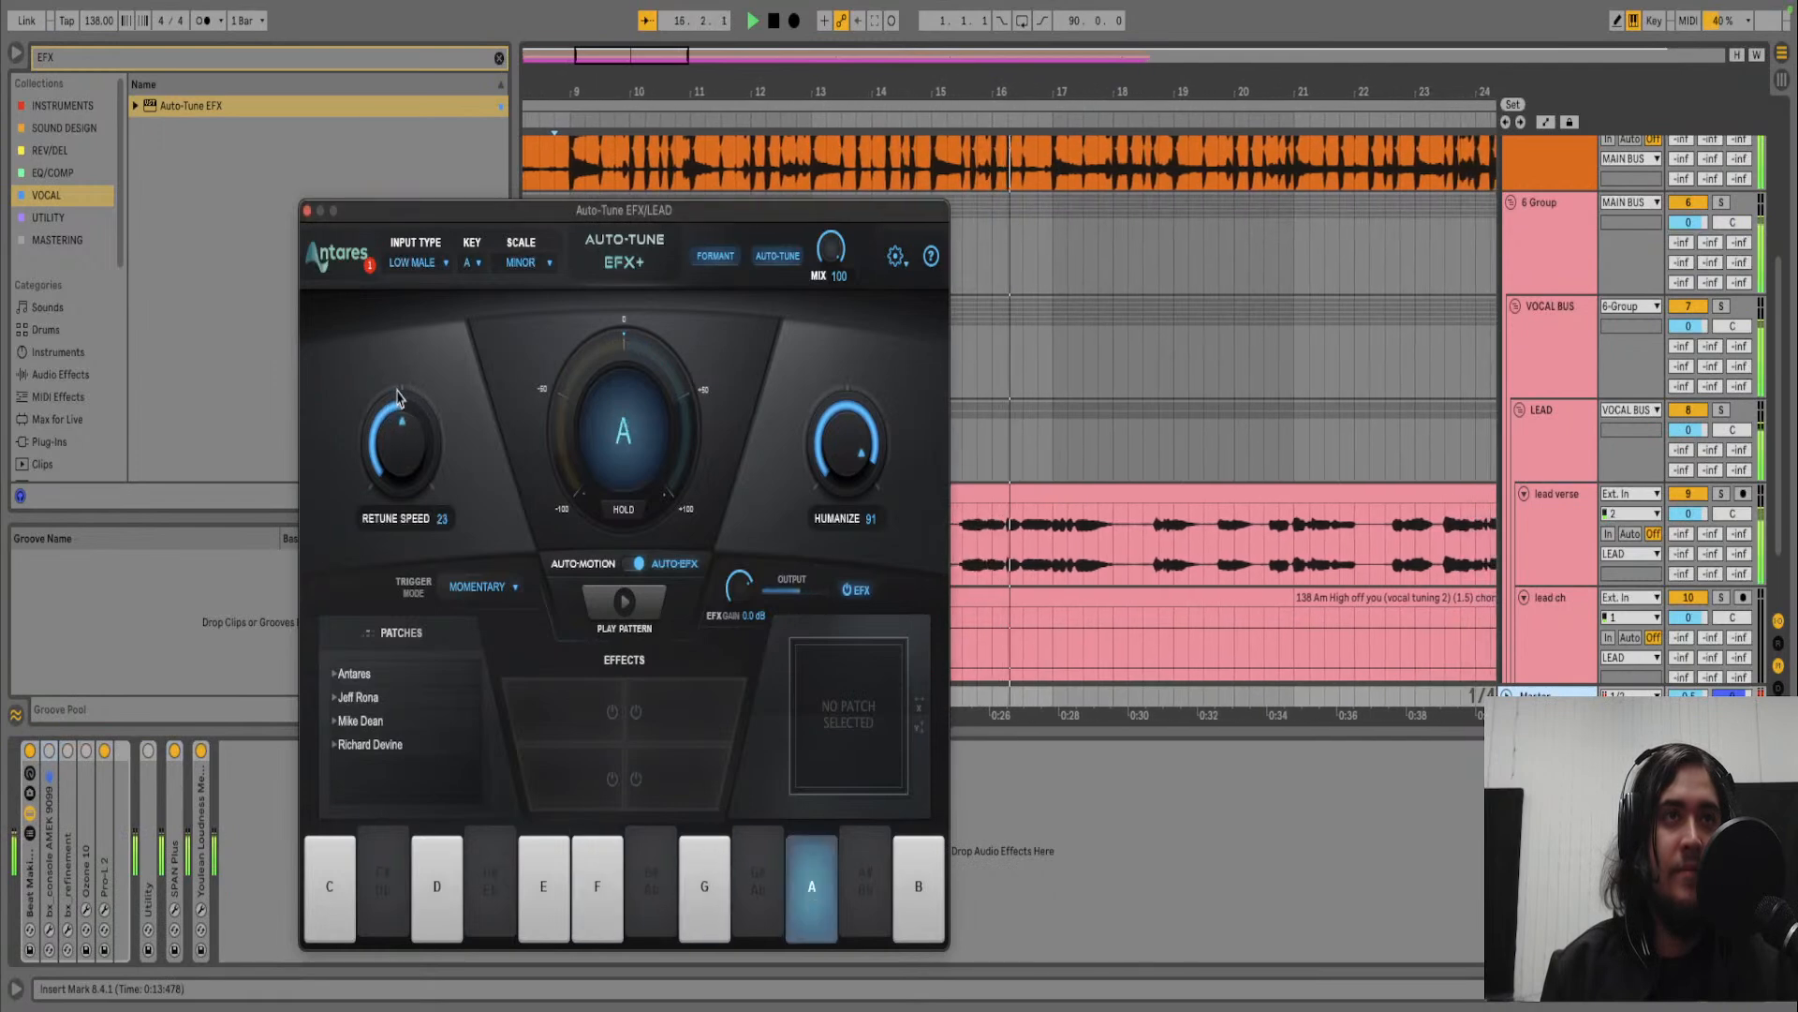
pyautogui.moveTo(409, 466); pyautogui.dragTo(410, 457)
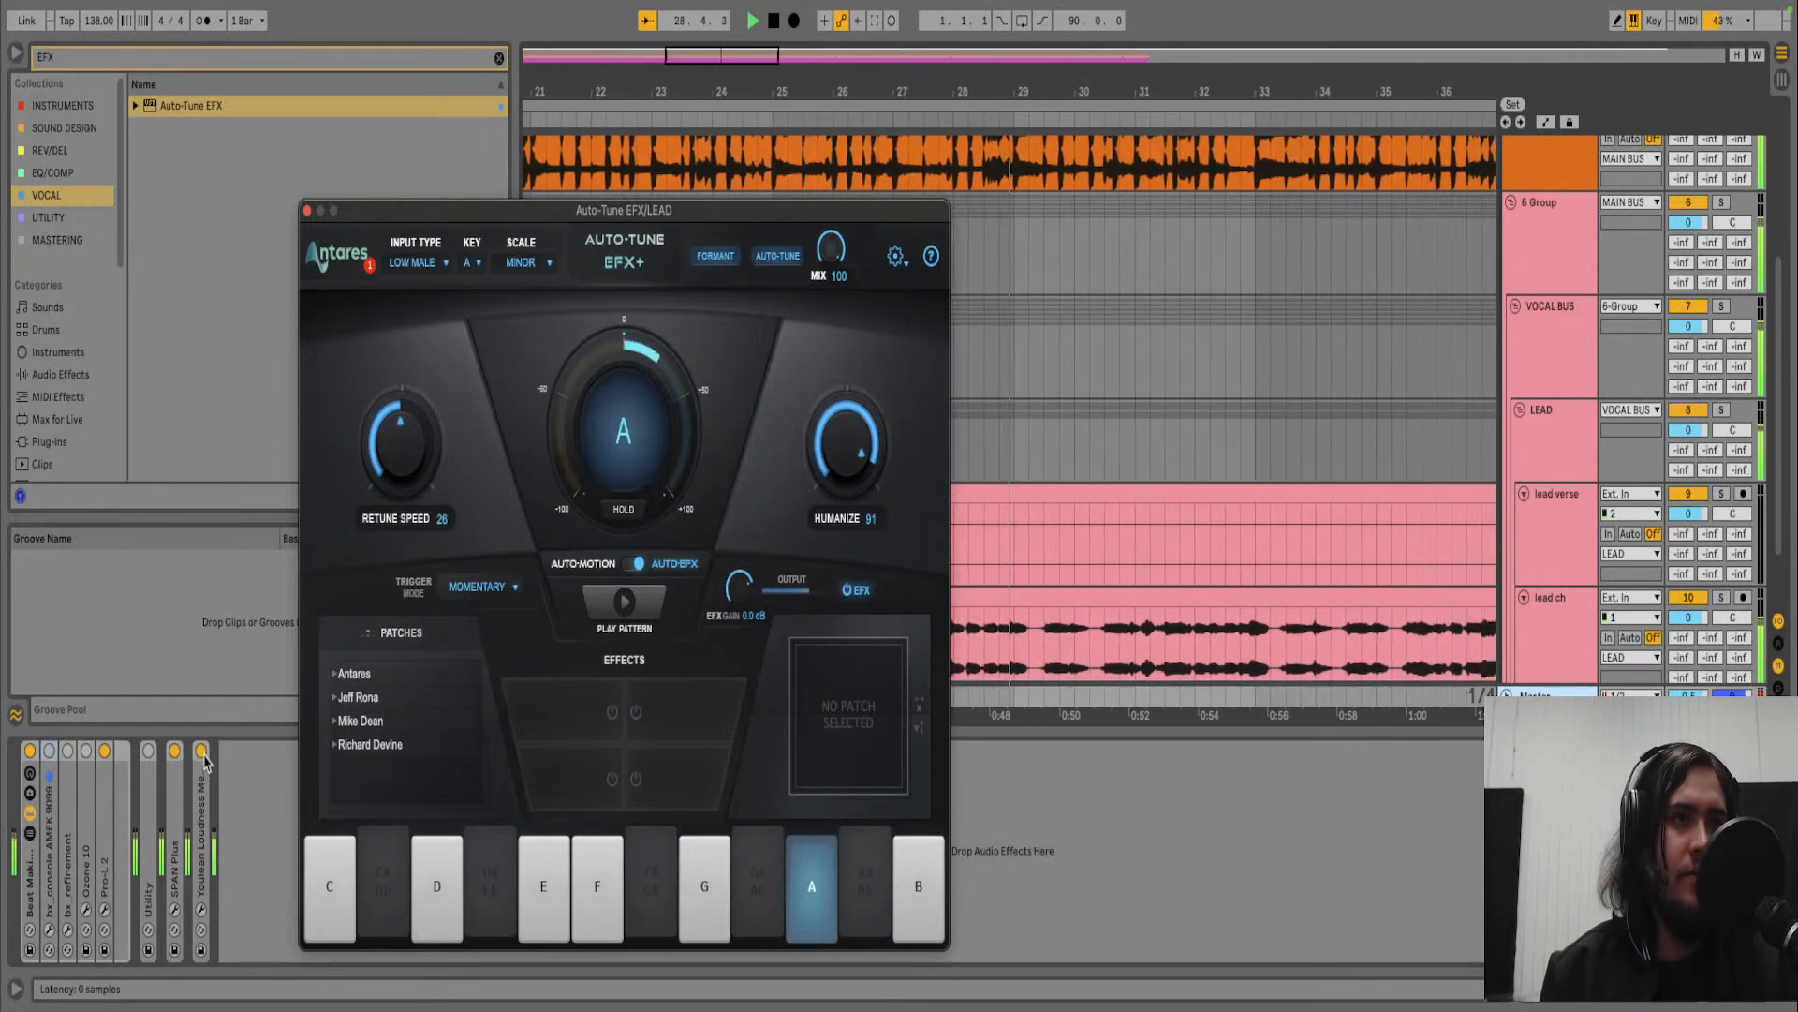
# - Bypass SPAN Plus on the Master track and move the Auto-Tune window clear of the vocal tracks
pyautogui.click(174, 749)
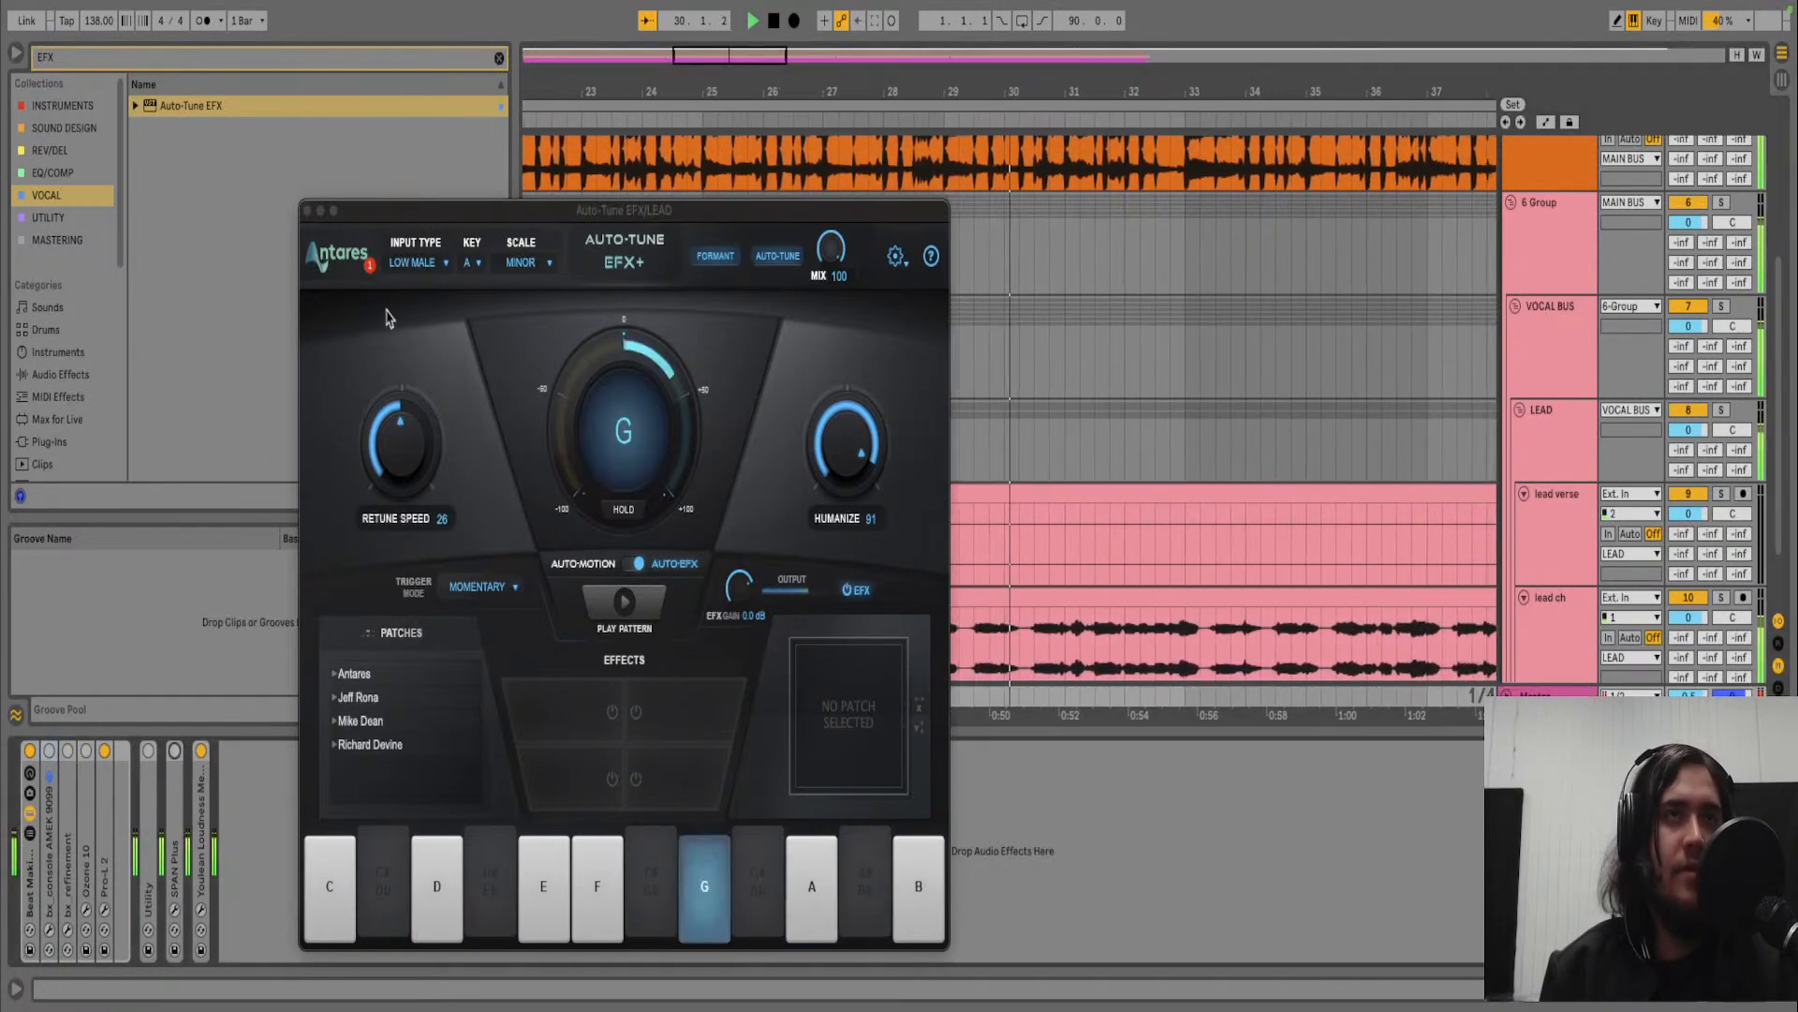
pyautogui.moveTo(385, 208); pyautogui.dragTo(438, 546)
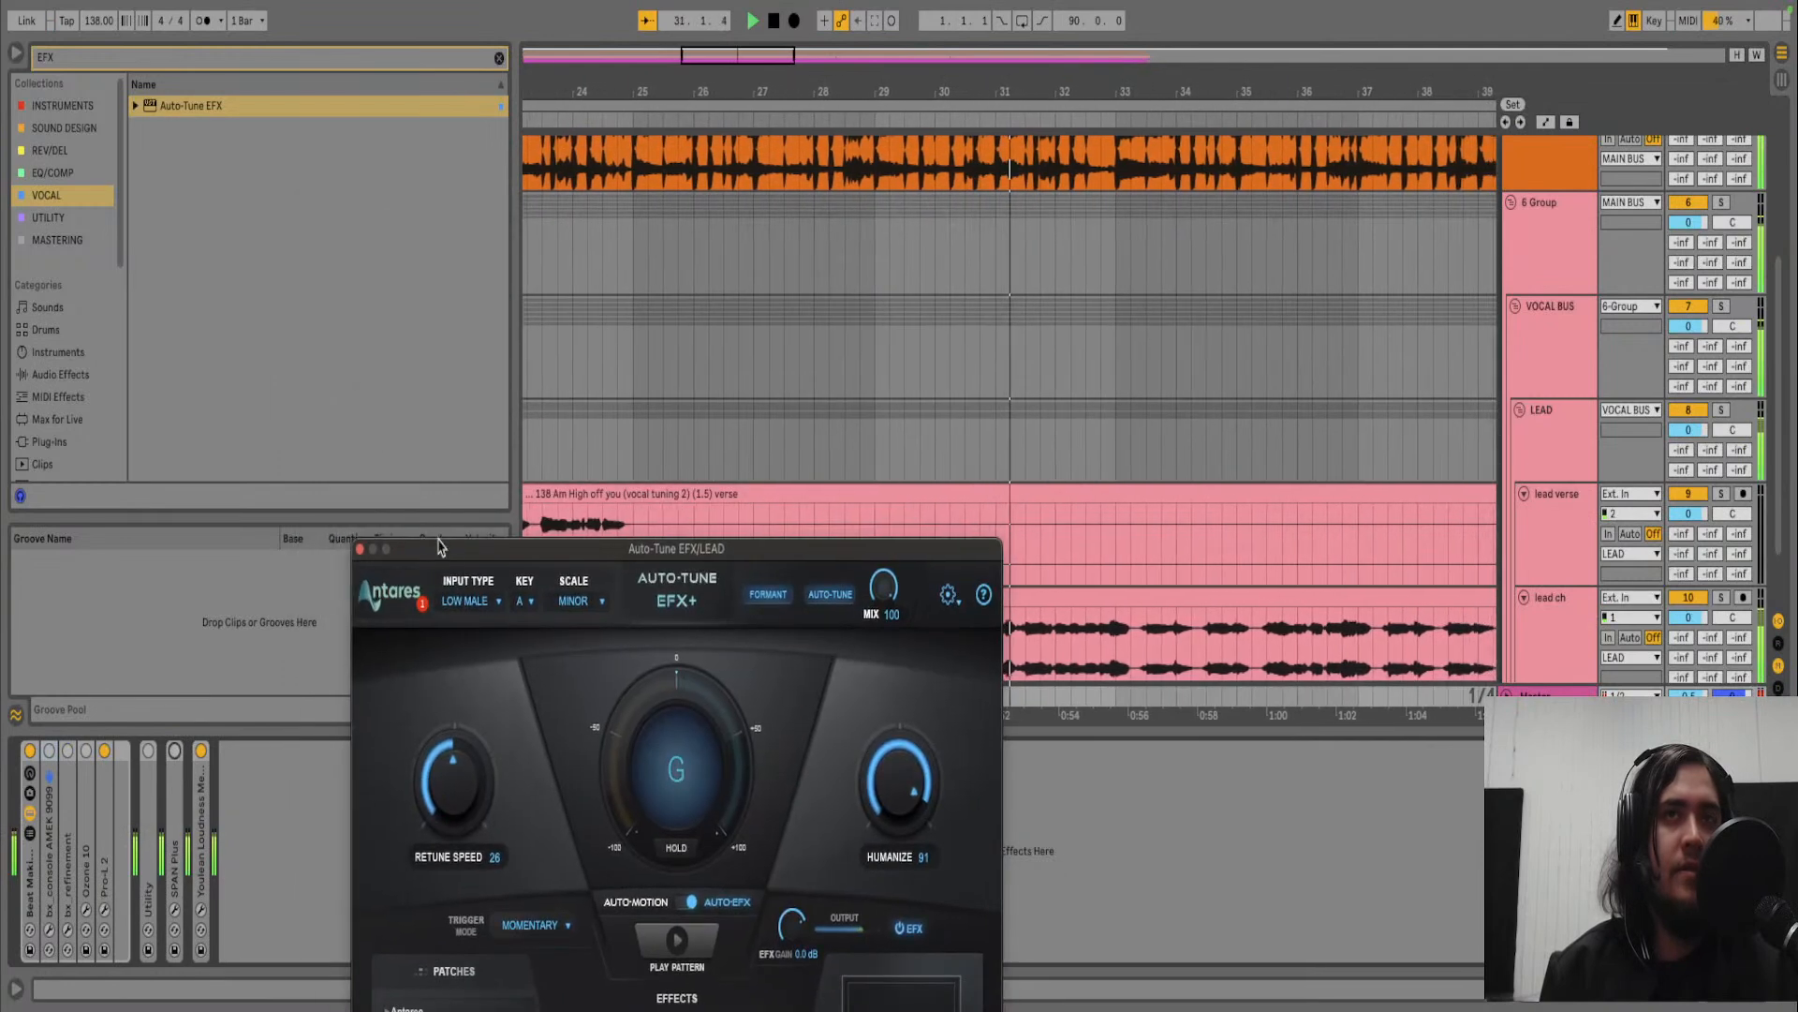
# - Bypass and re-enable Purple Audio MC 77 on the VOCAL BUS during playback to compare the vocal with and without it
pyautogui.click(1573, 230)
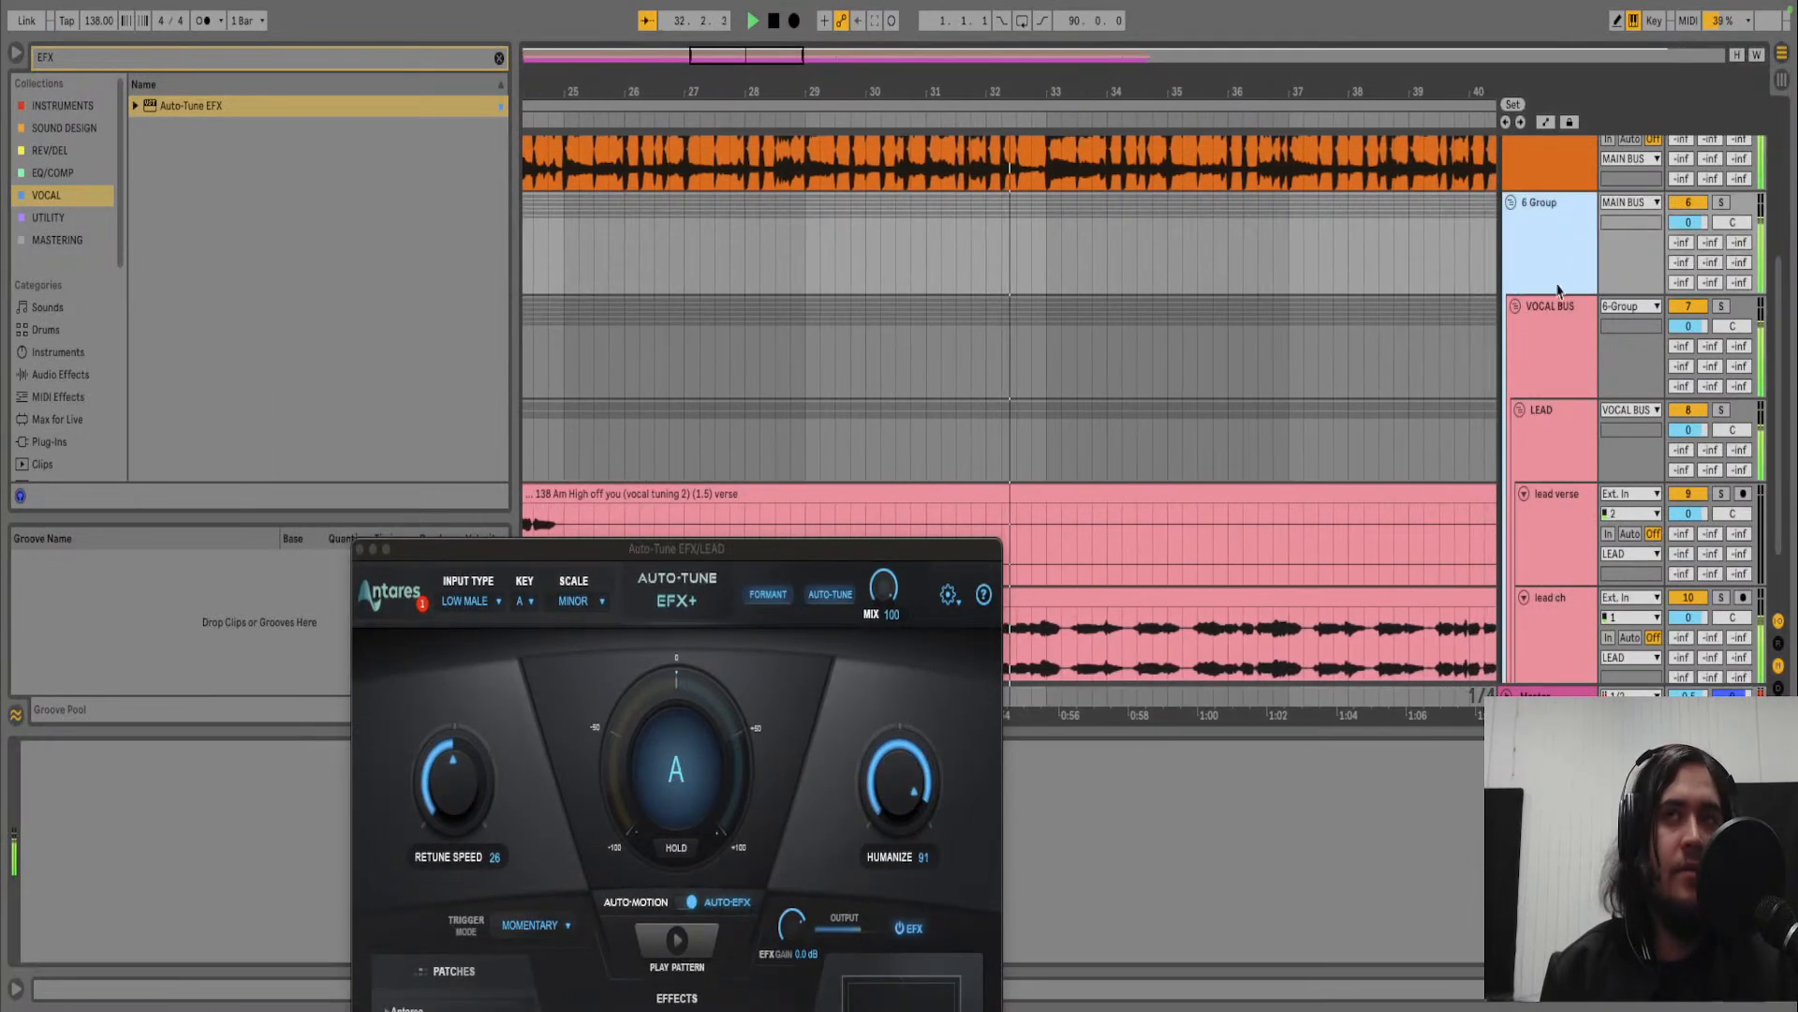
pyautogui.click(1559, 332)
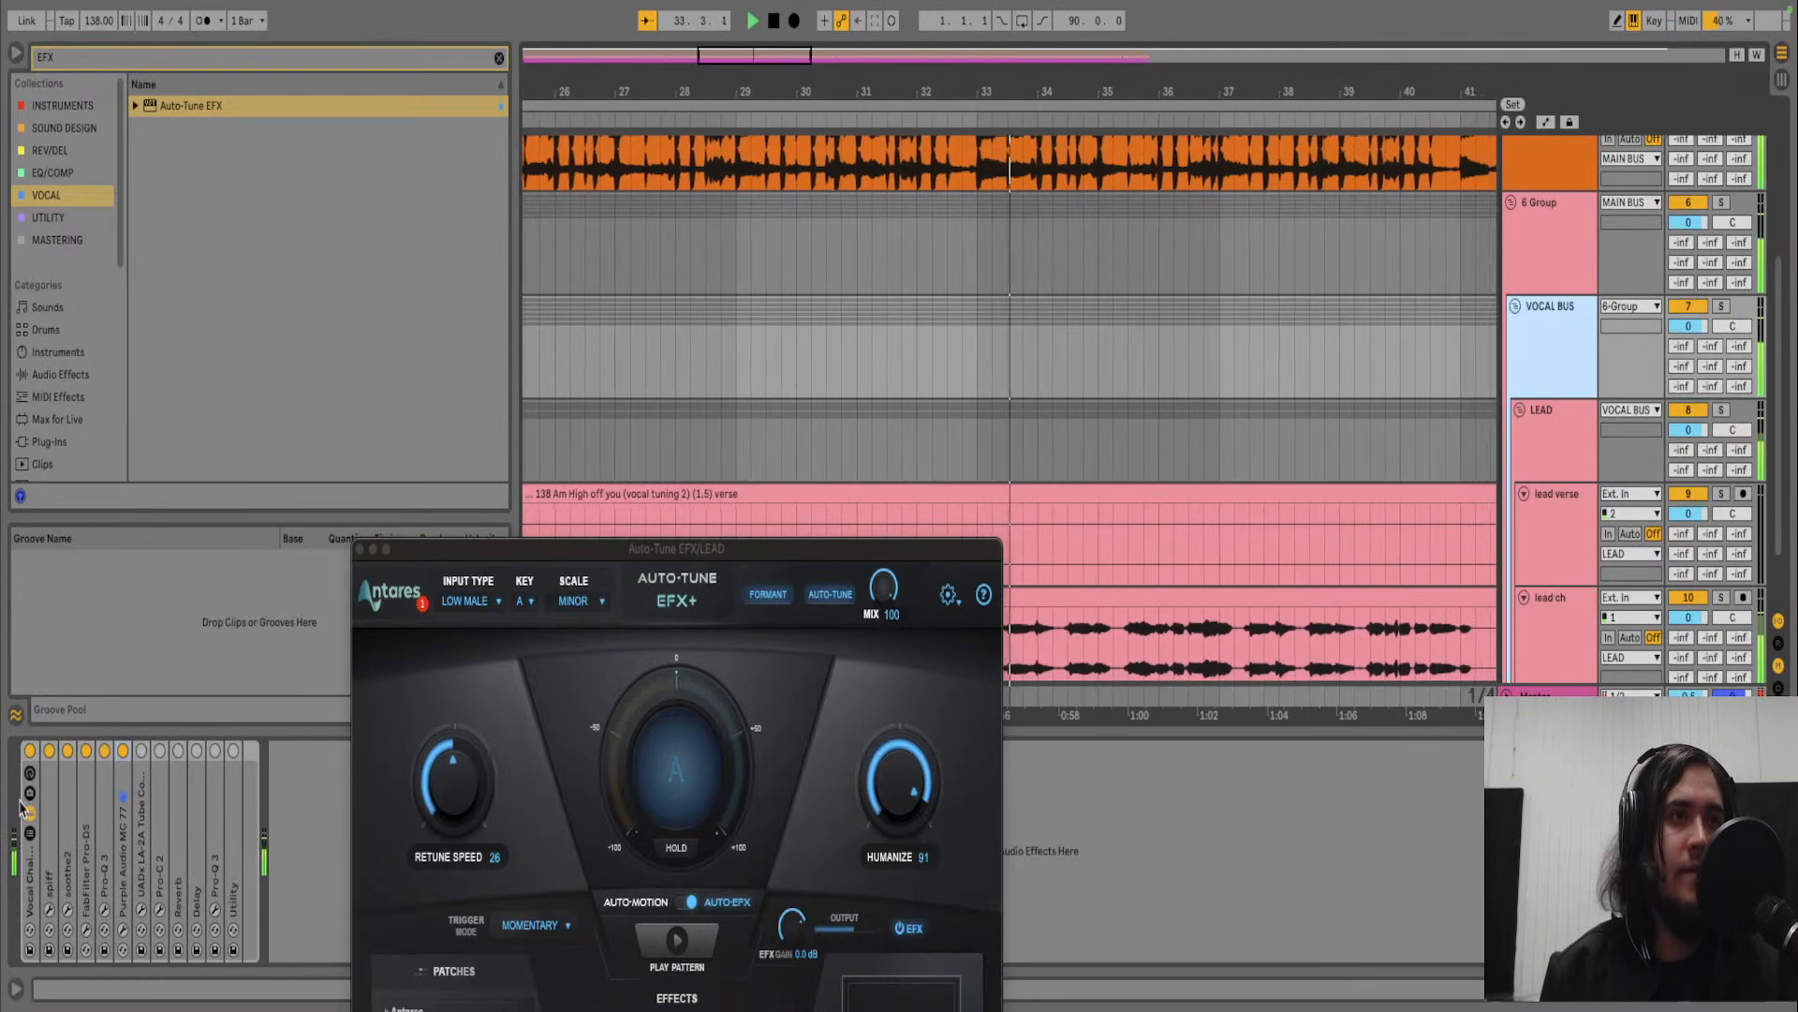
pyautogui.click(122, 750)
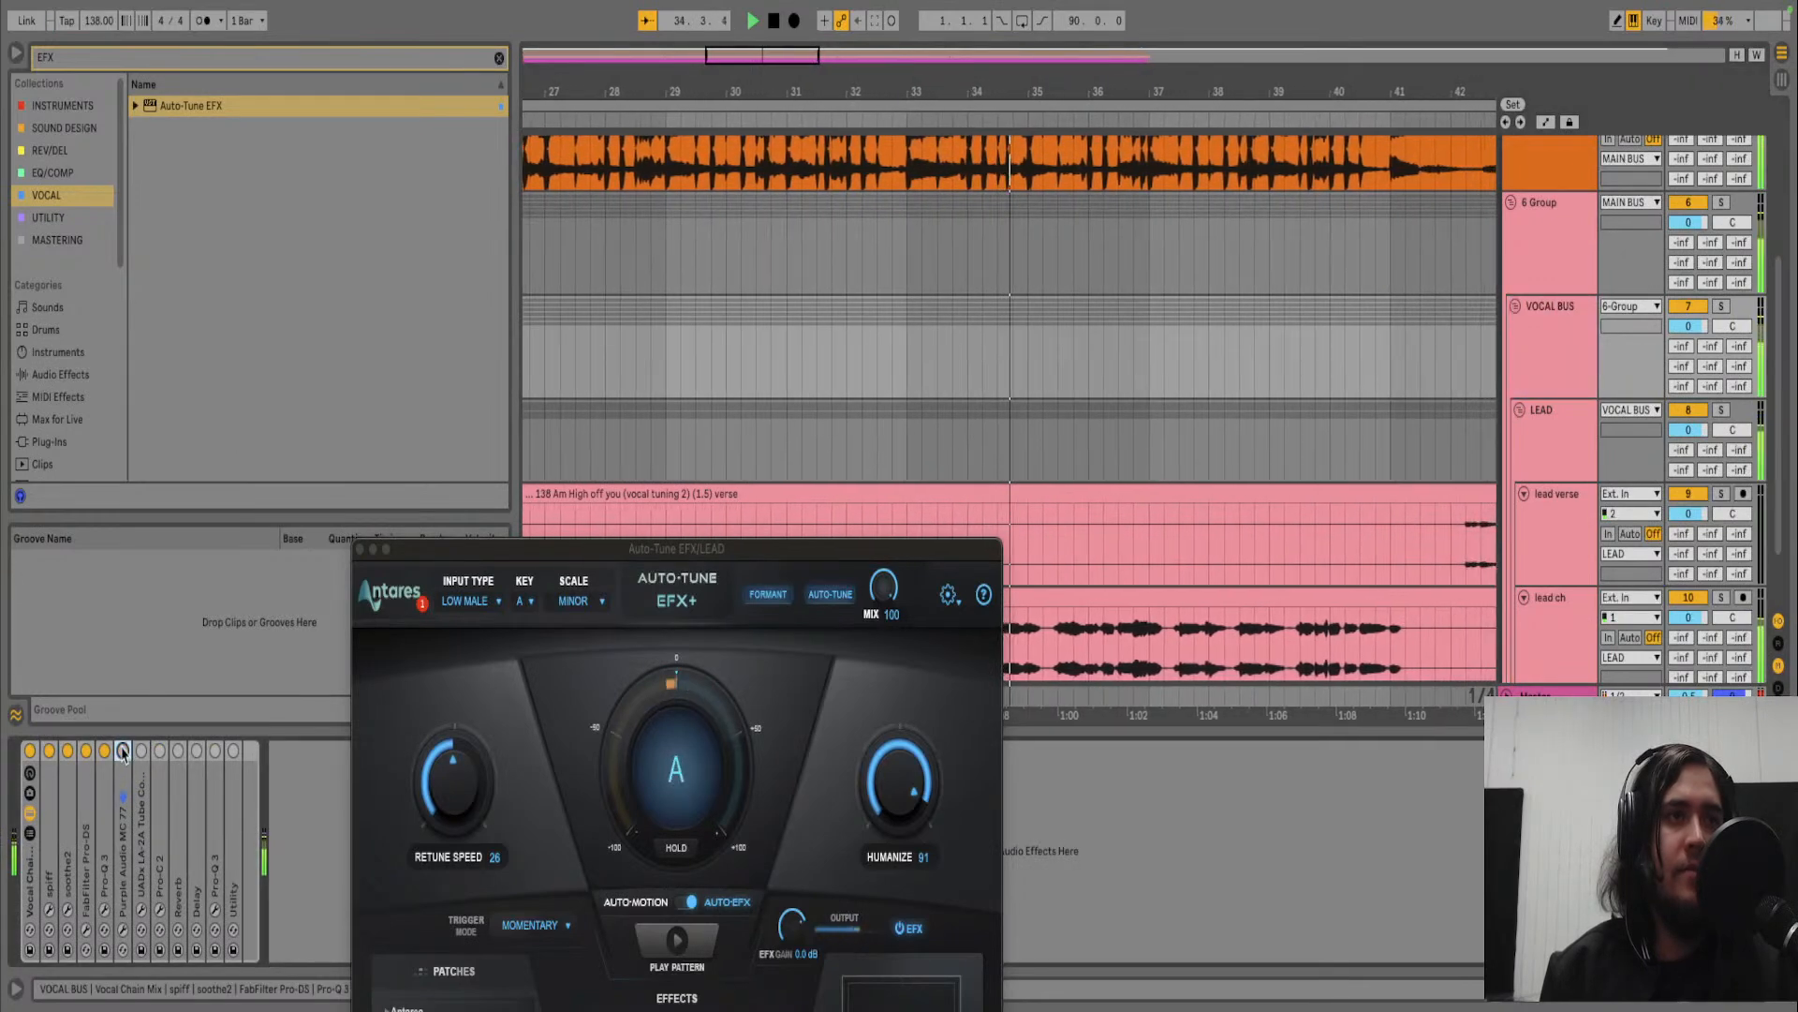
pyautogui.click(122, 750)
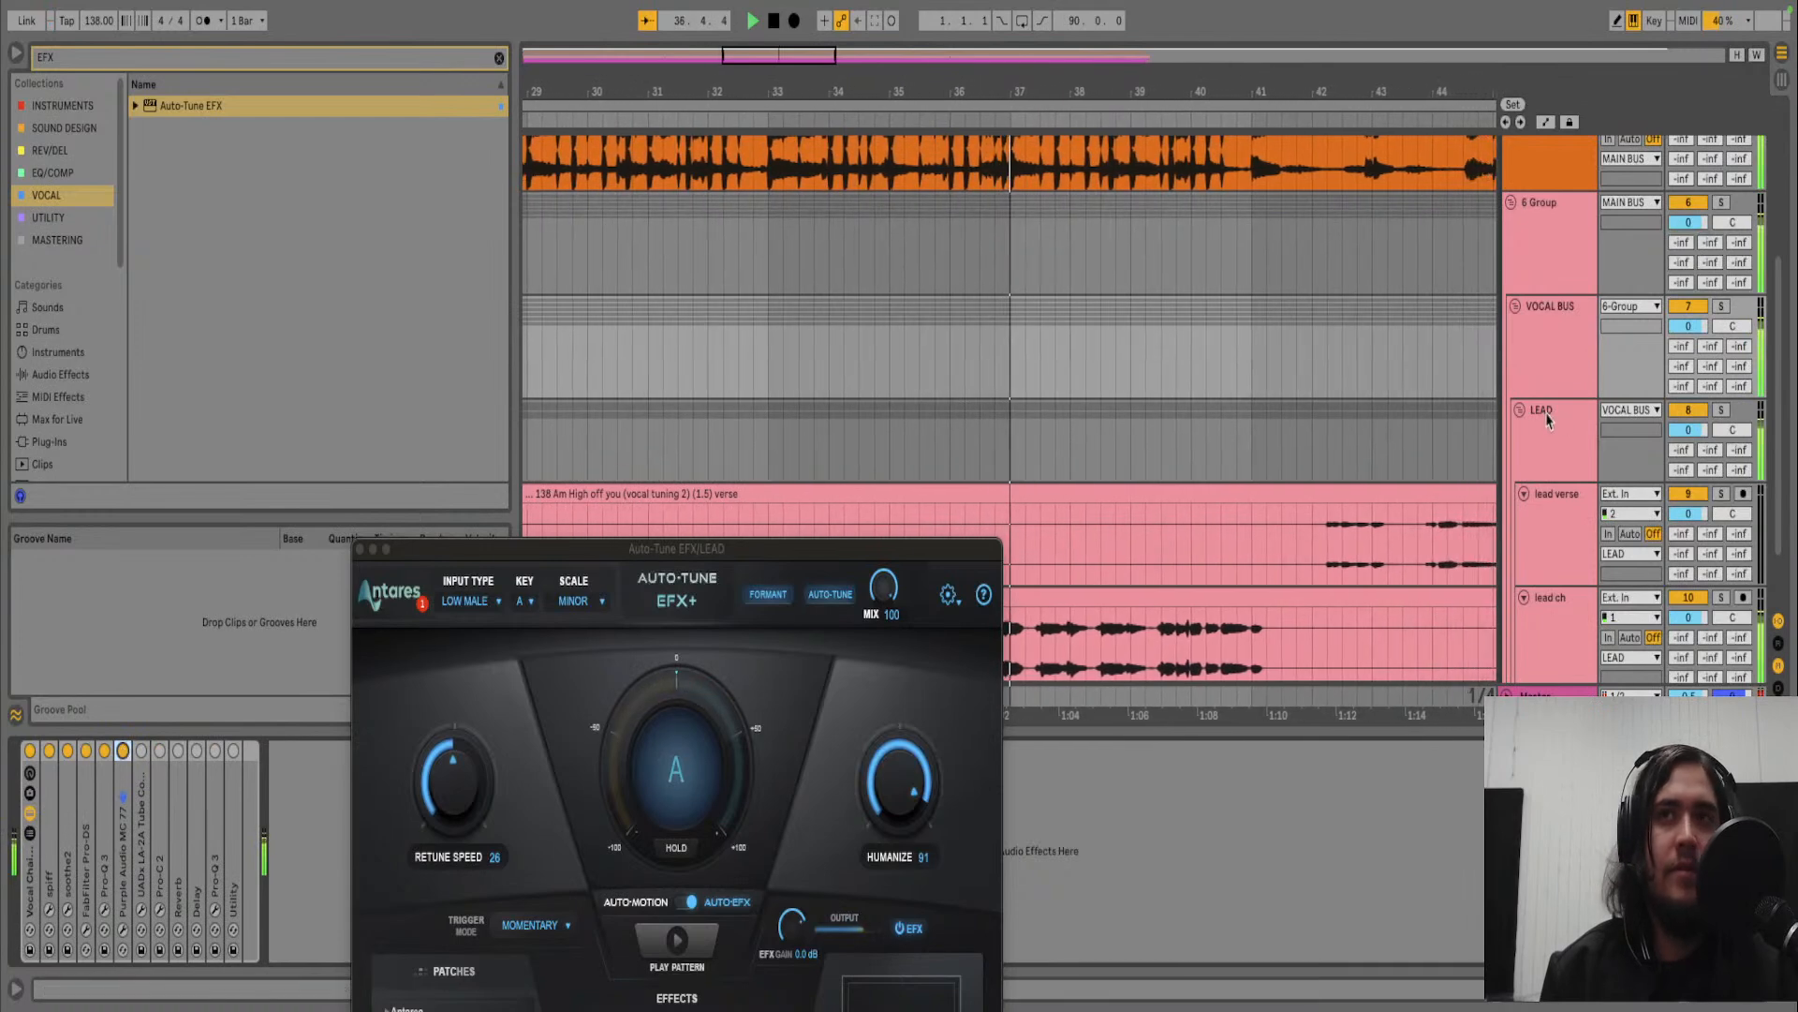
# - Review the lead verse and lead ch clips across the whole arrangement and play the chorus from bar 33
pyautogui.click(1544, 532)
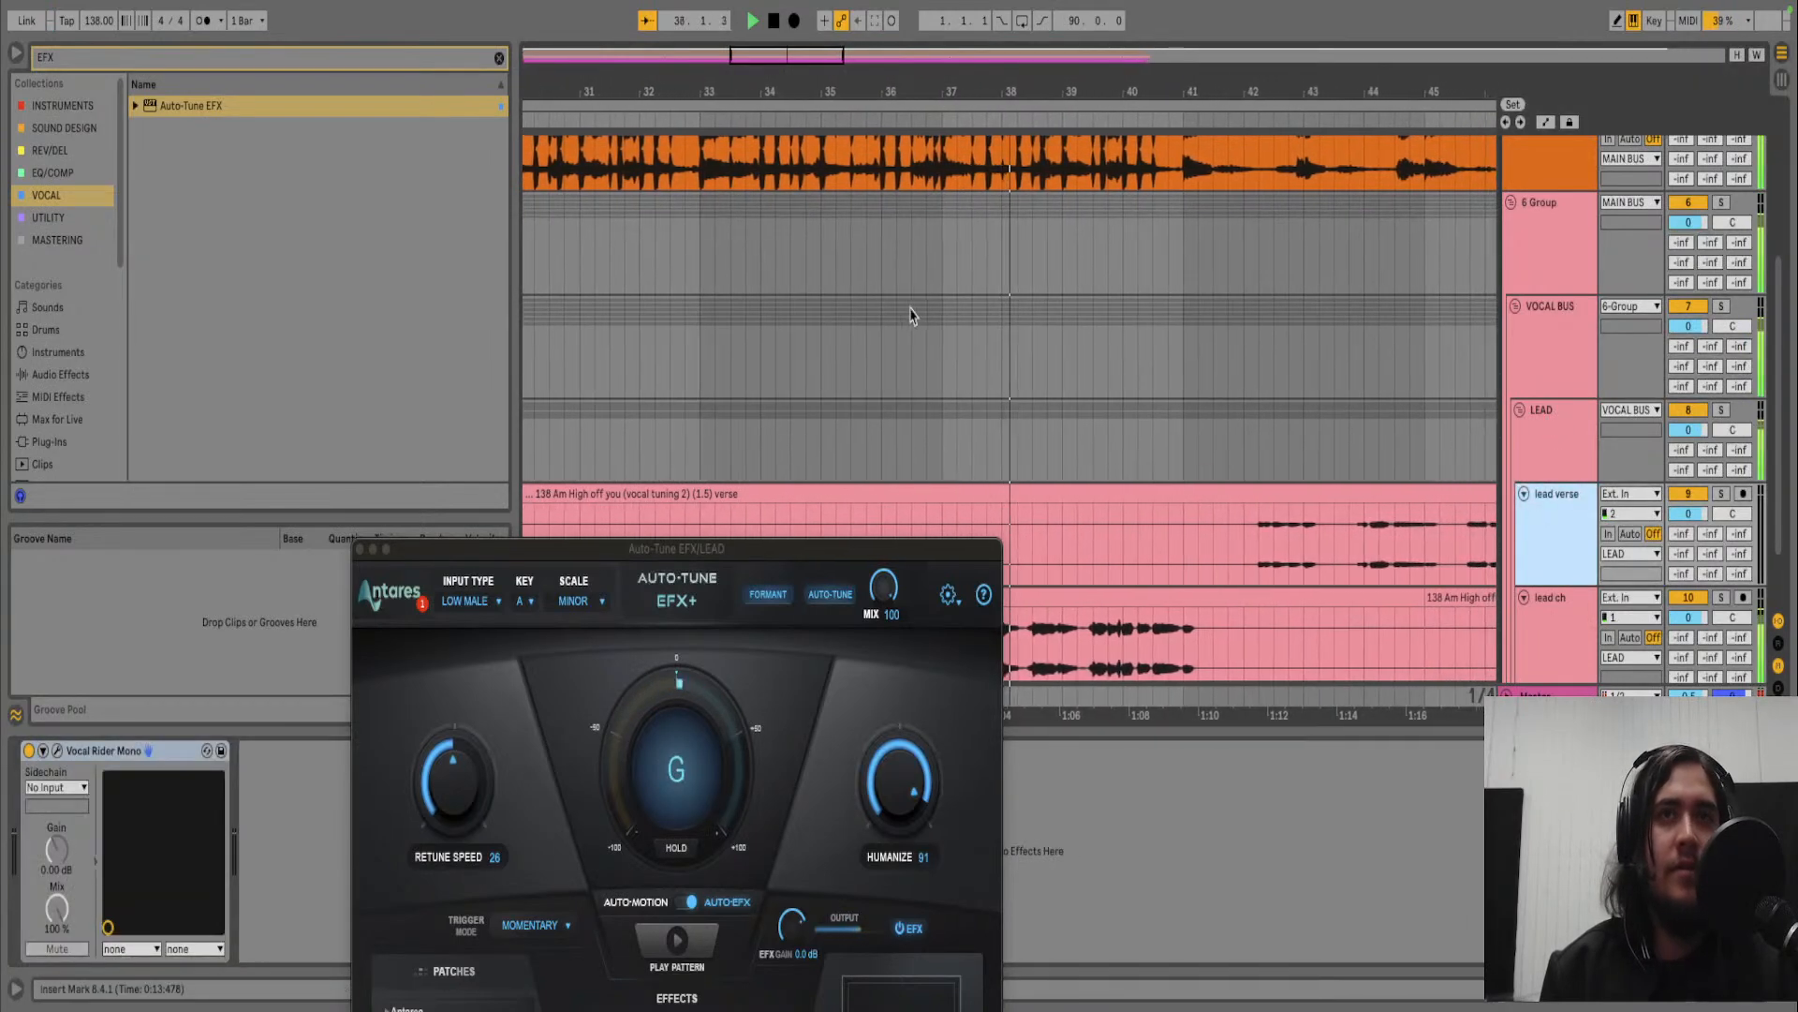
pyautogui.press('w')
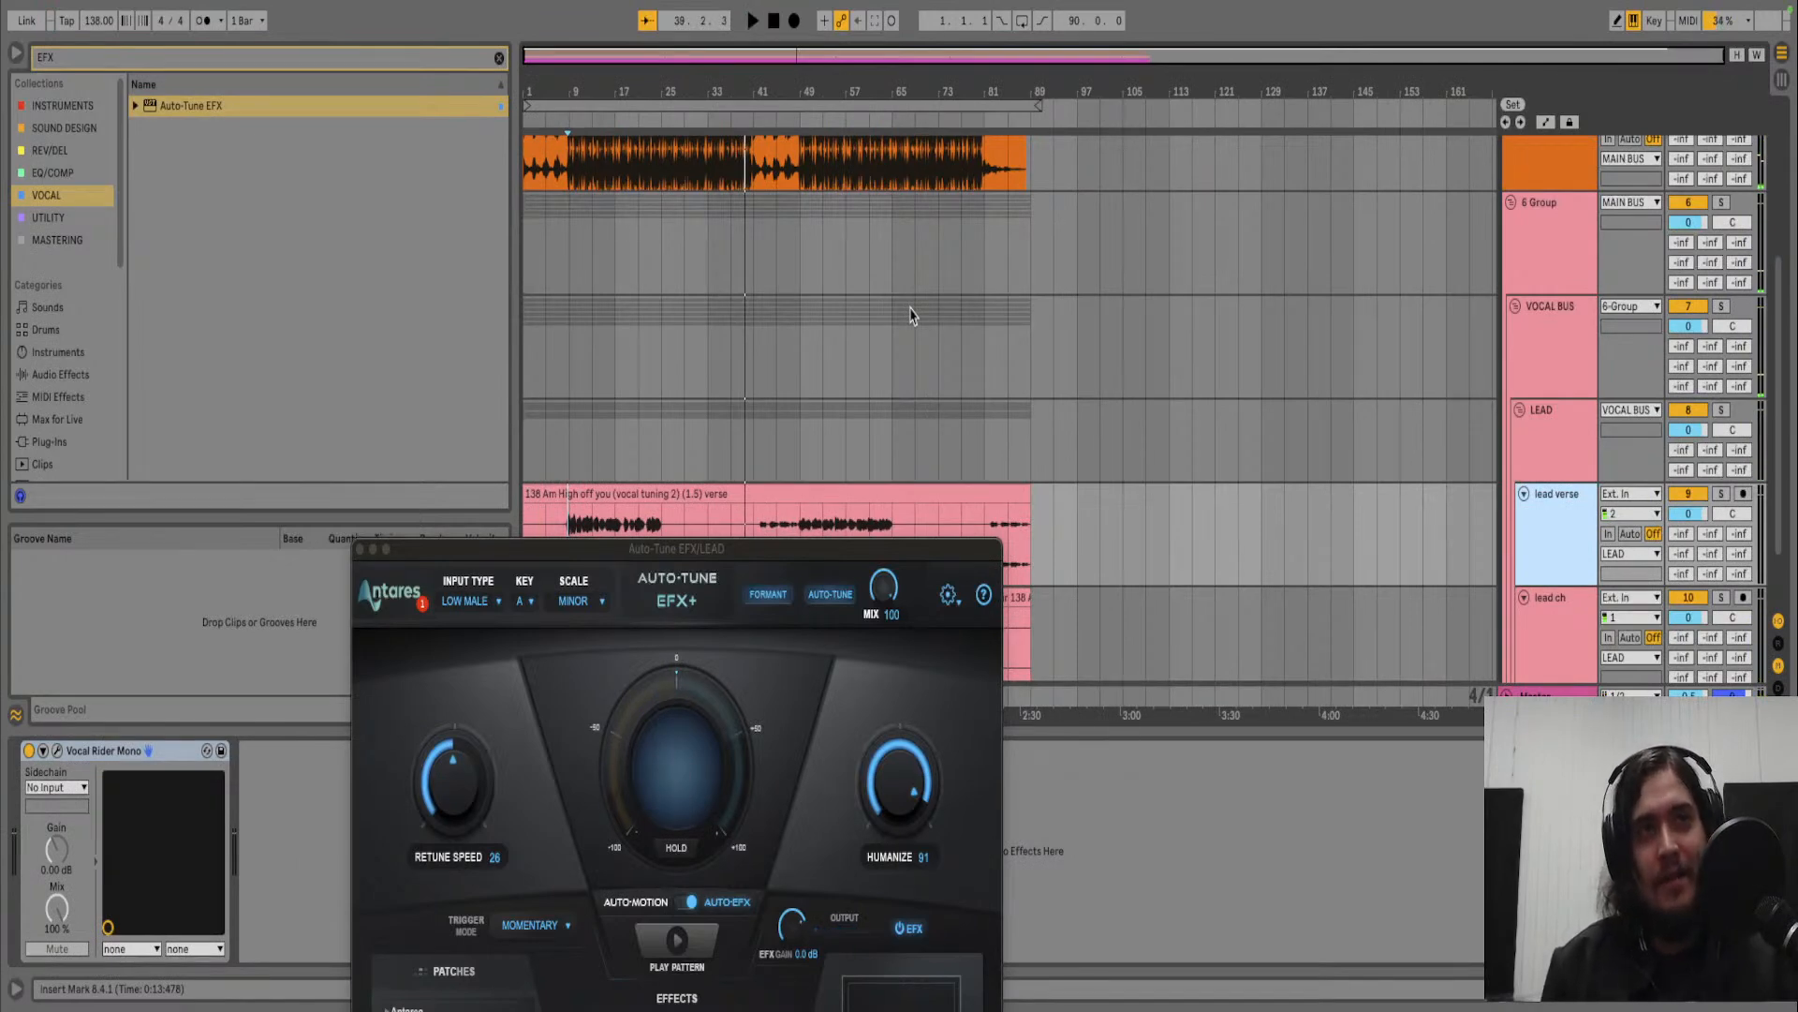
pyautogui.moveTo(642, 553); pyautogui.dragTo(606, 736)
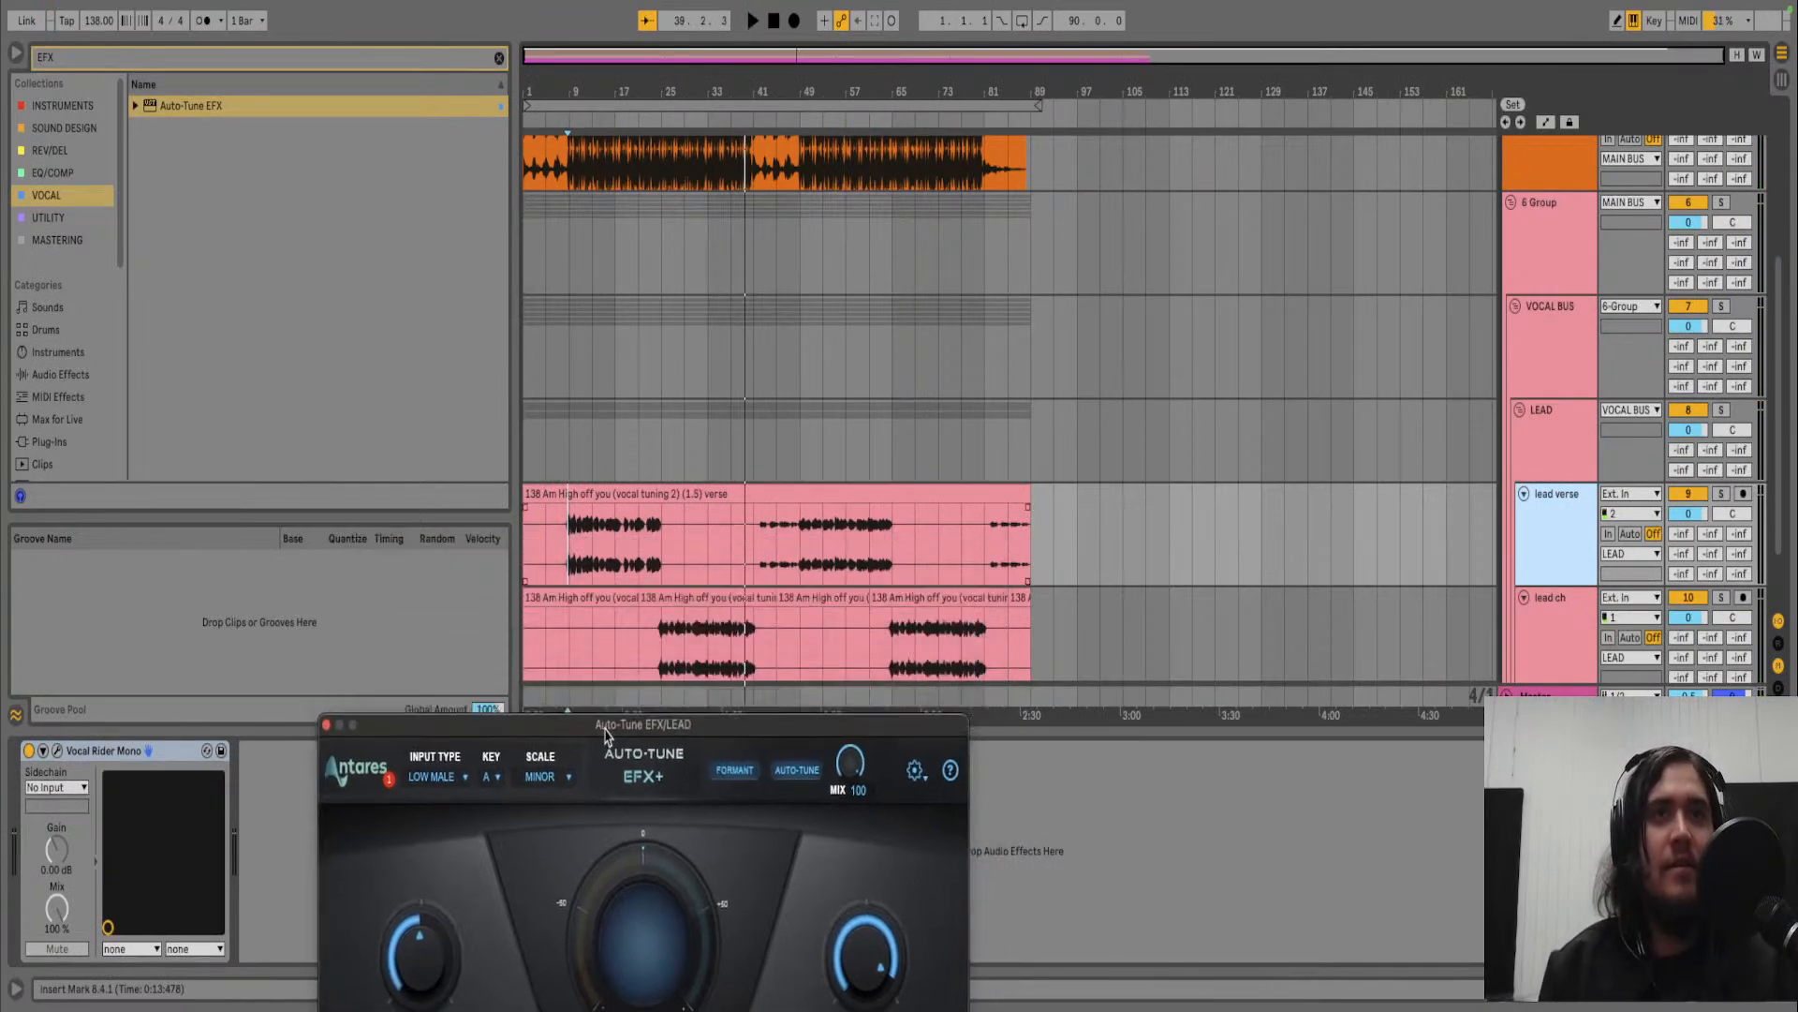
pyautogui.click(709, 645)
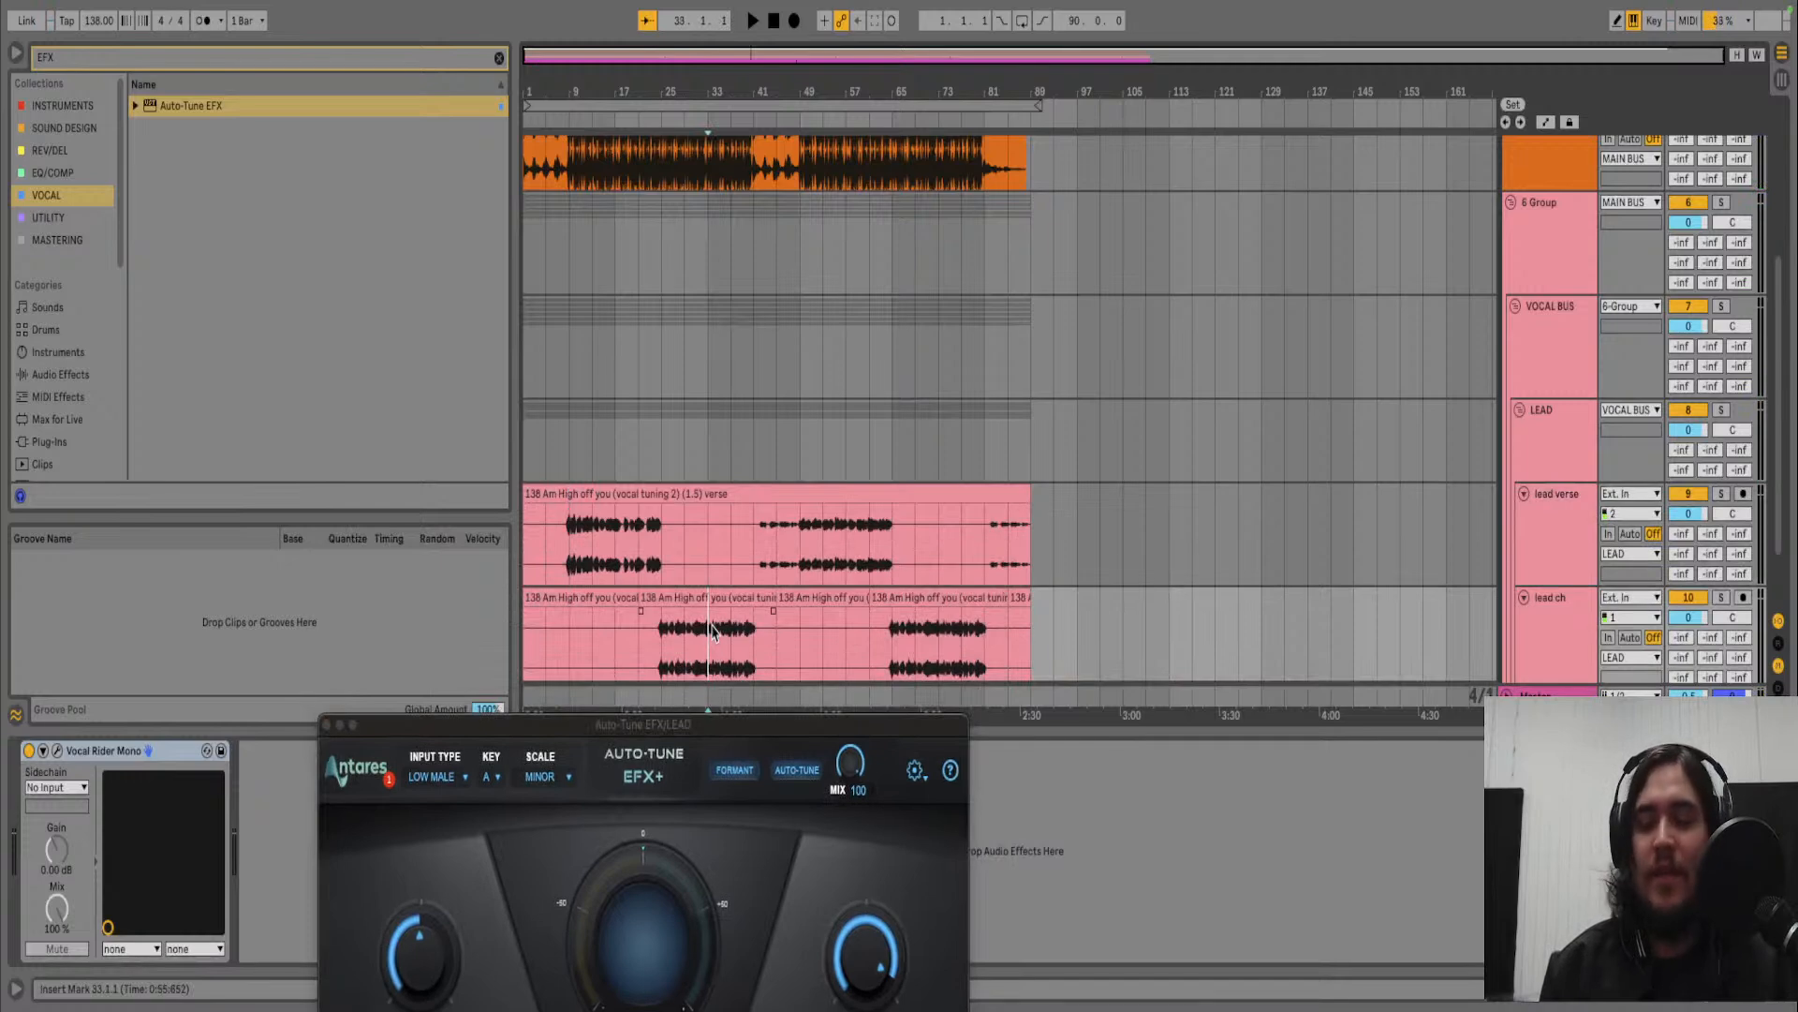
pyautogui.press('+')
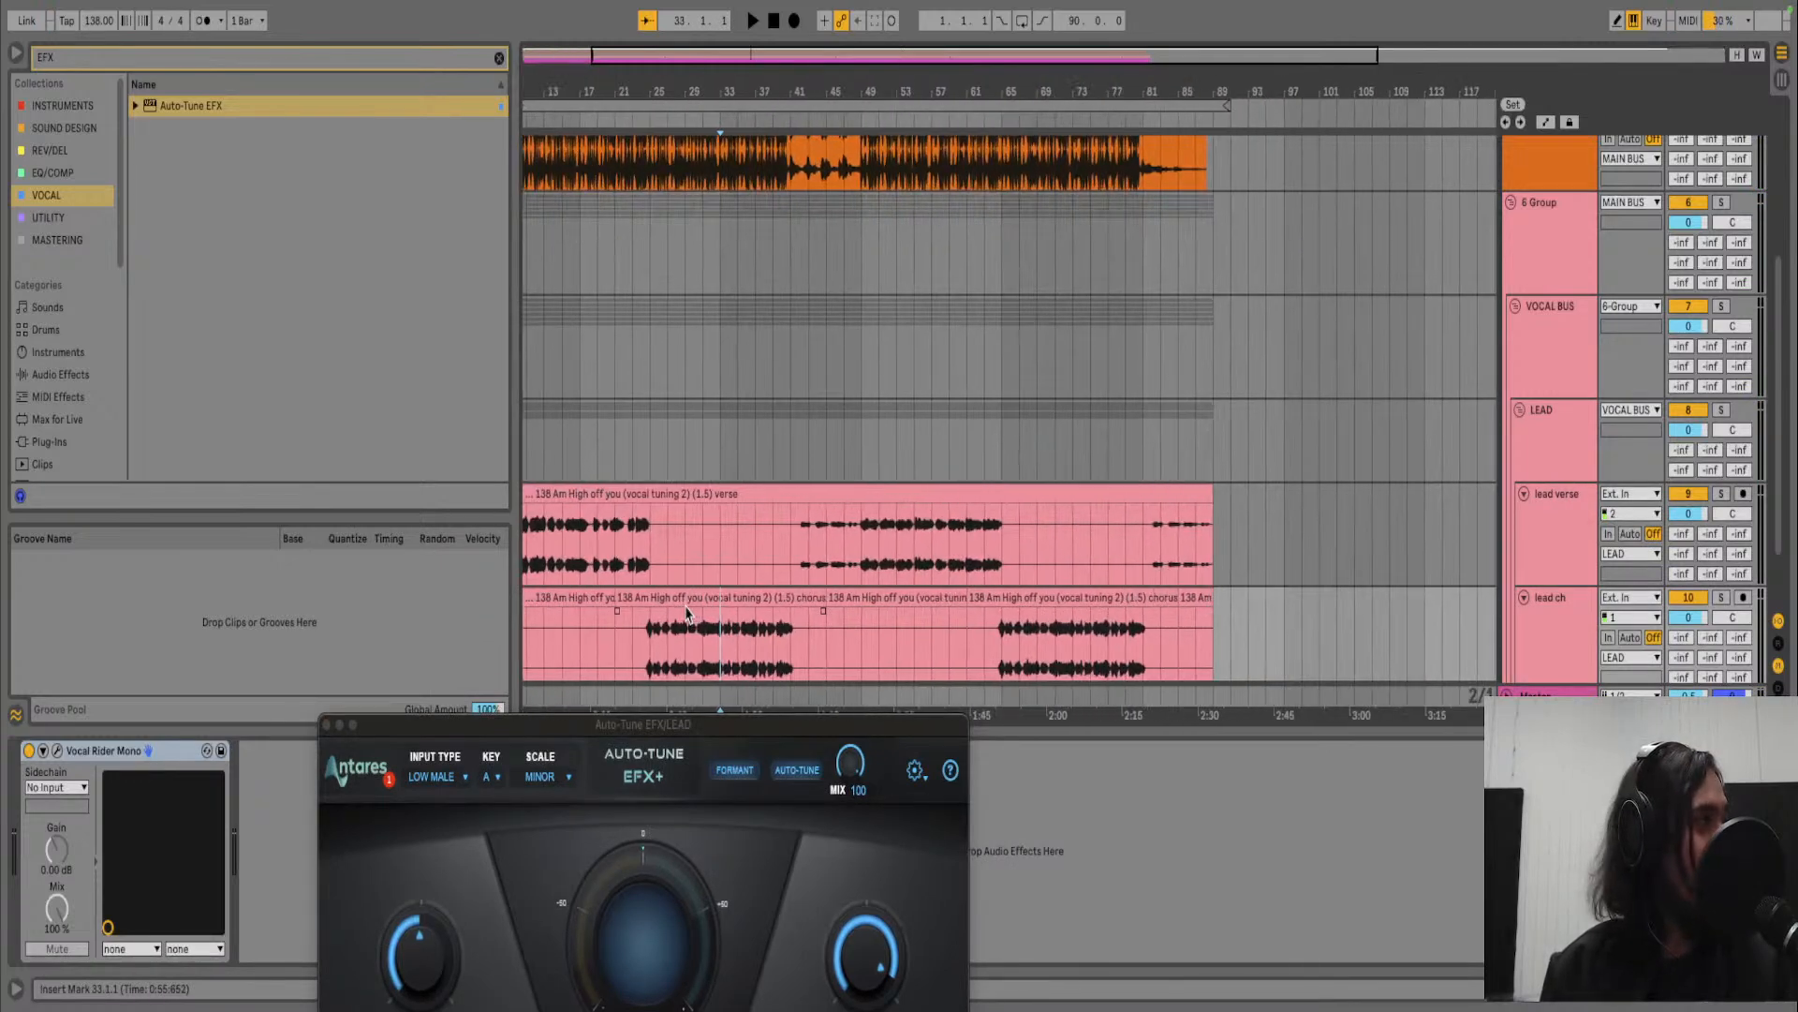
pyautogui.press('+')
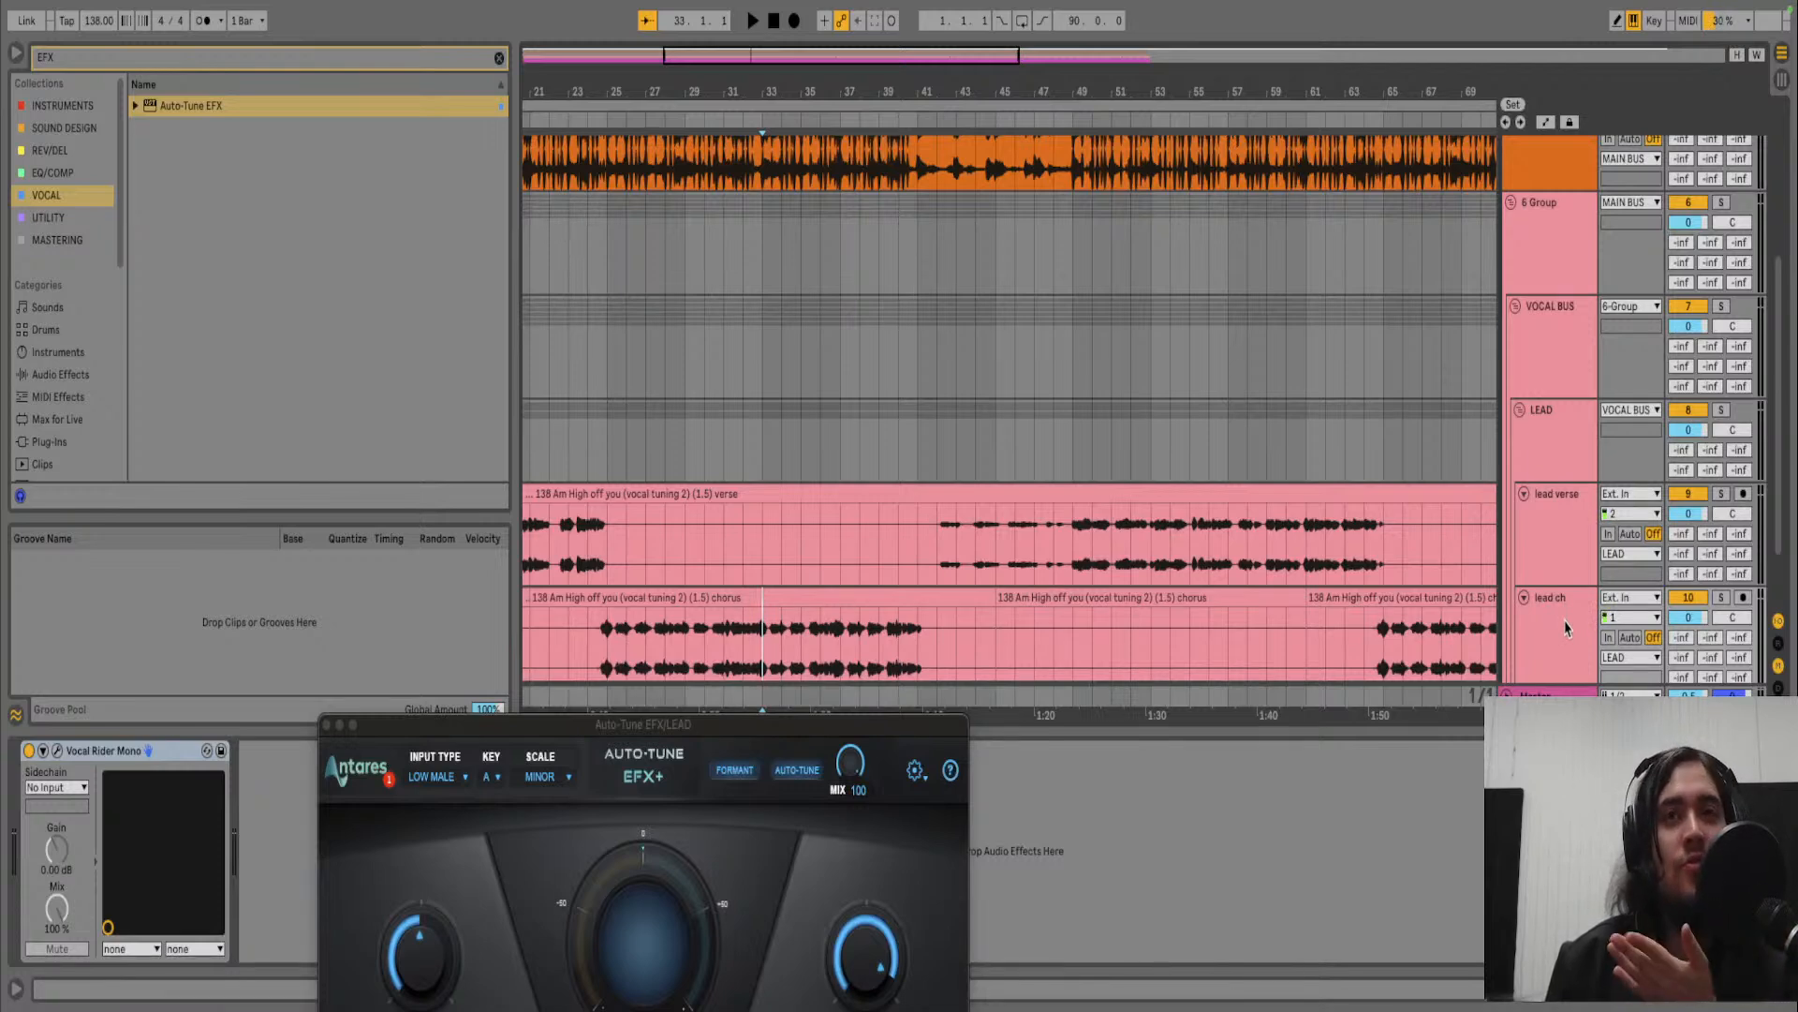
pyautogui.press('space')
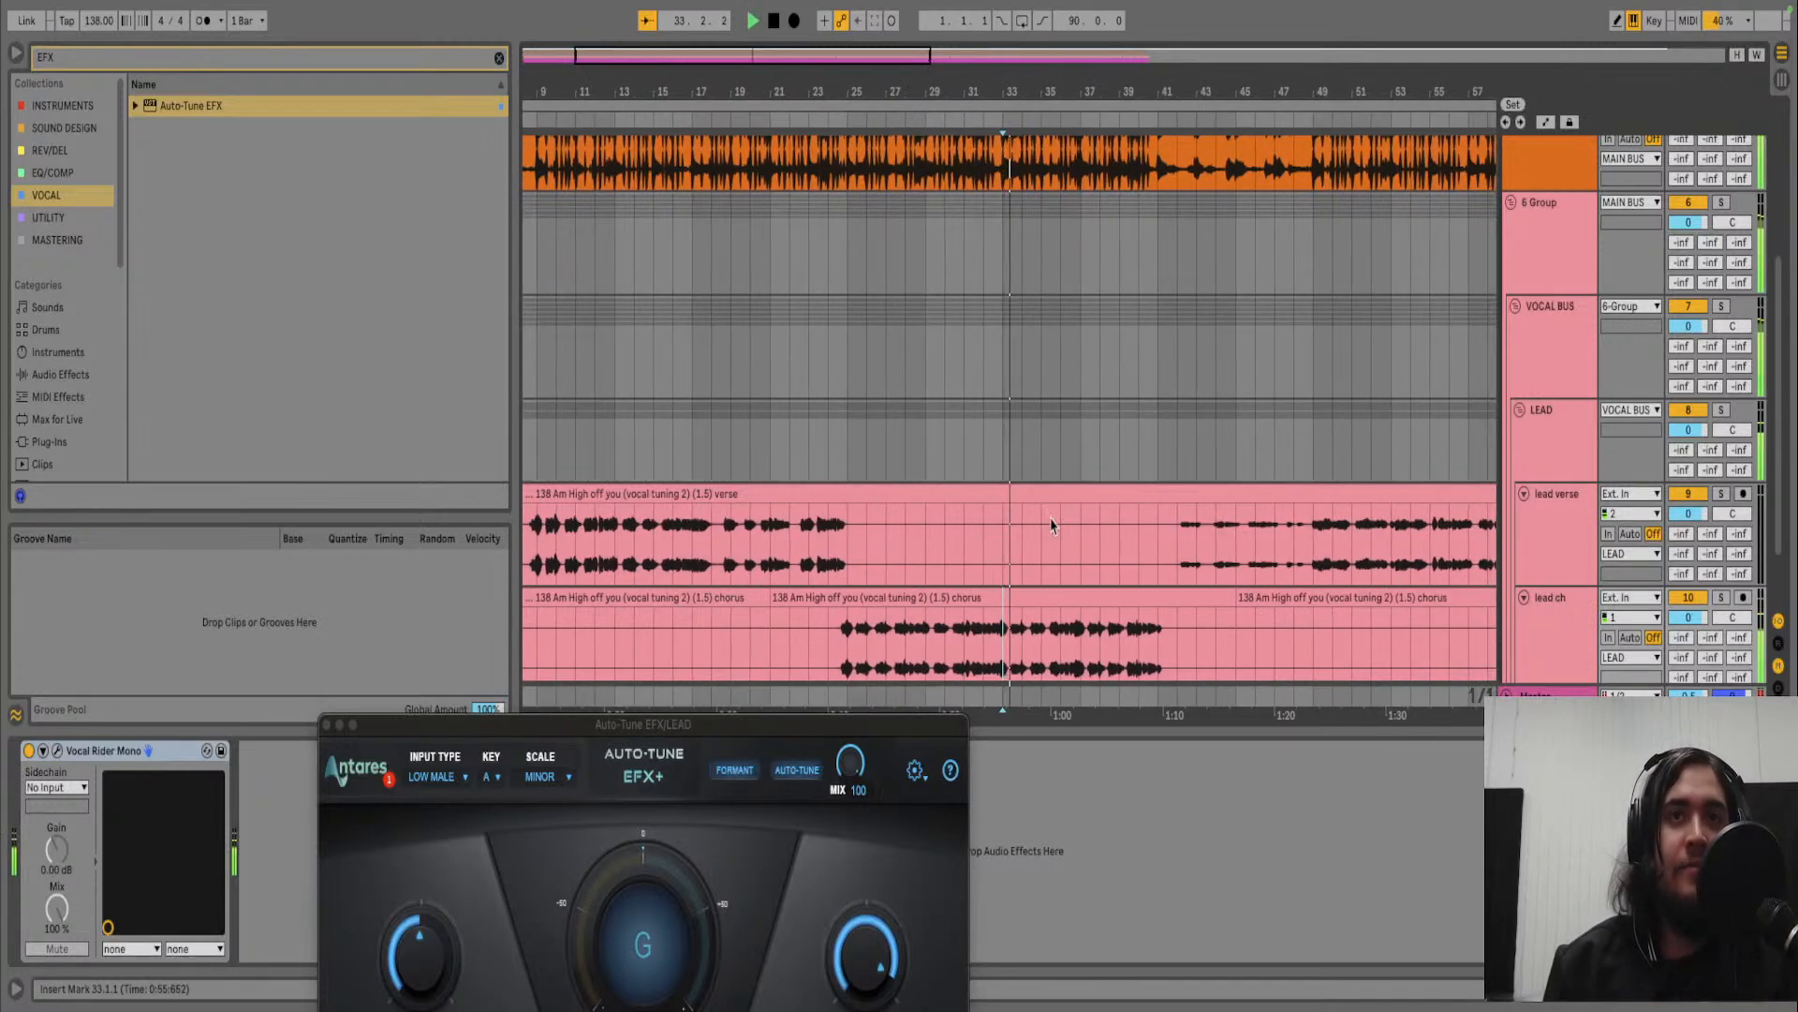
pyautogui.press('space')
pyautogui.press('space')
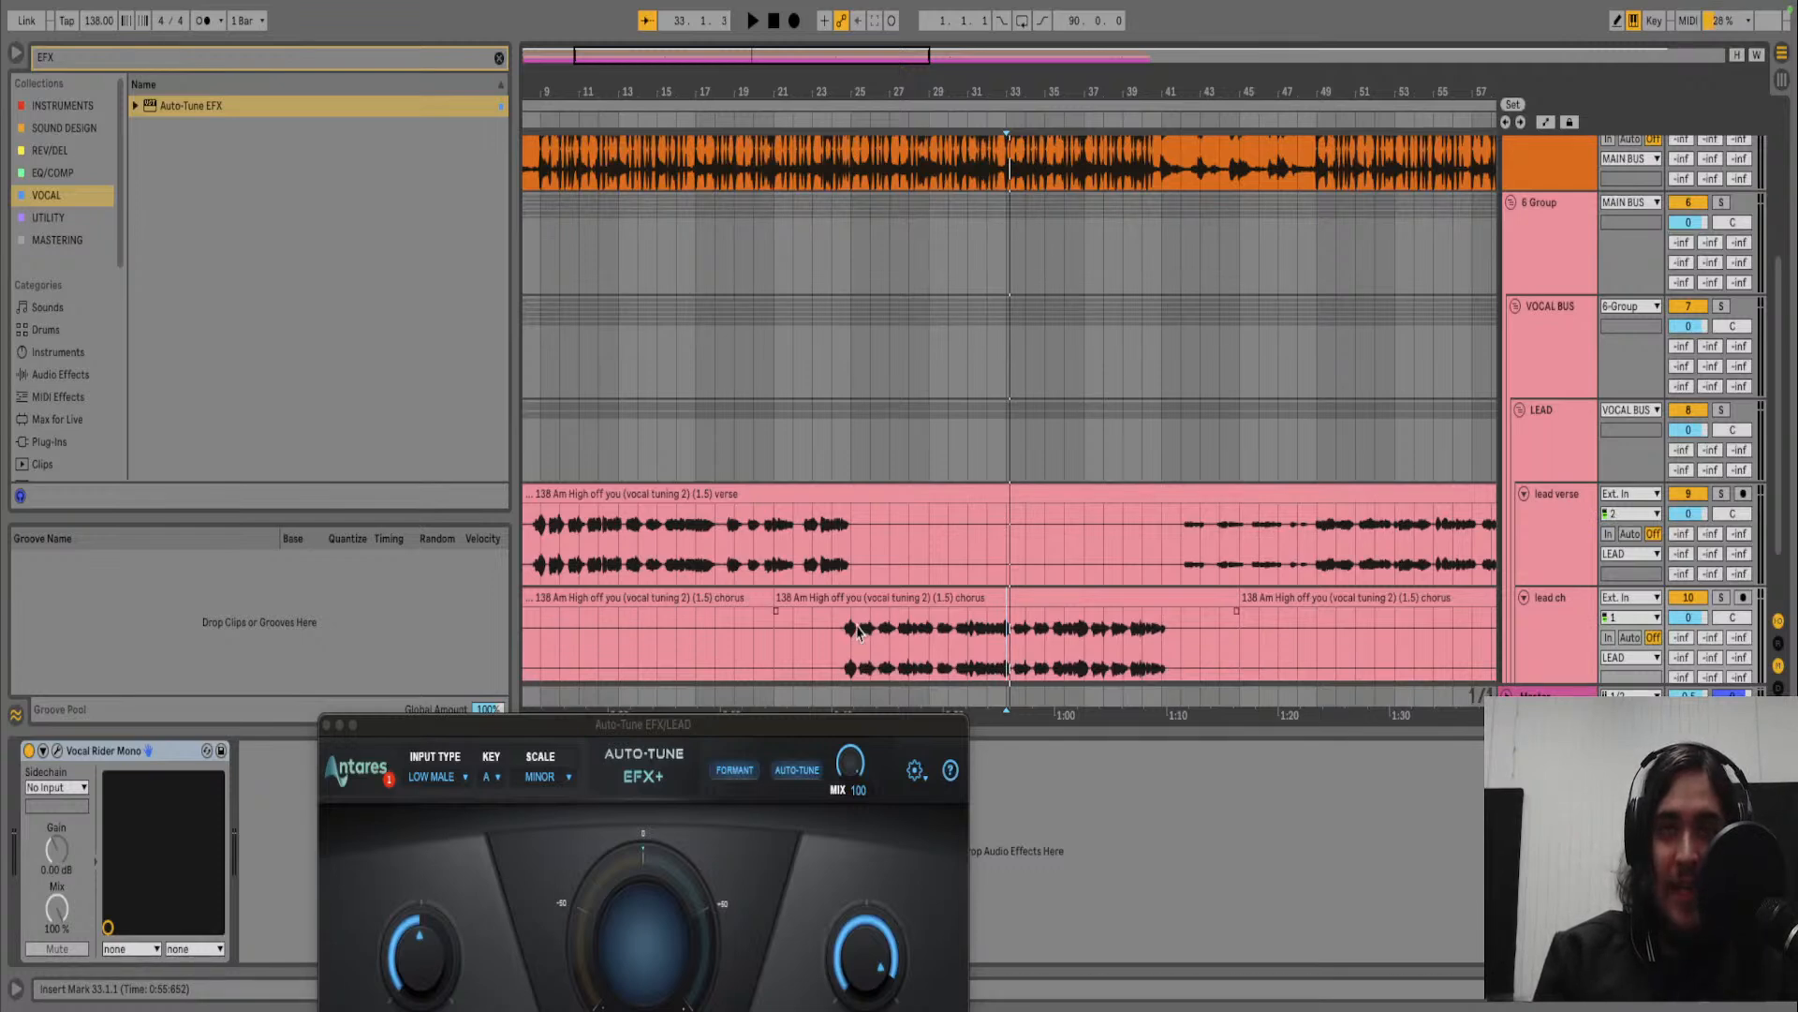
# - Narrow the browser to give the arrangement more room and play the lead verse from 8.3.1
pyautogui.click(977, 647)
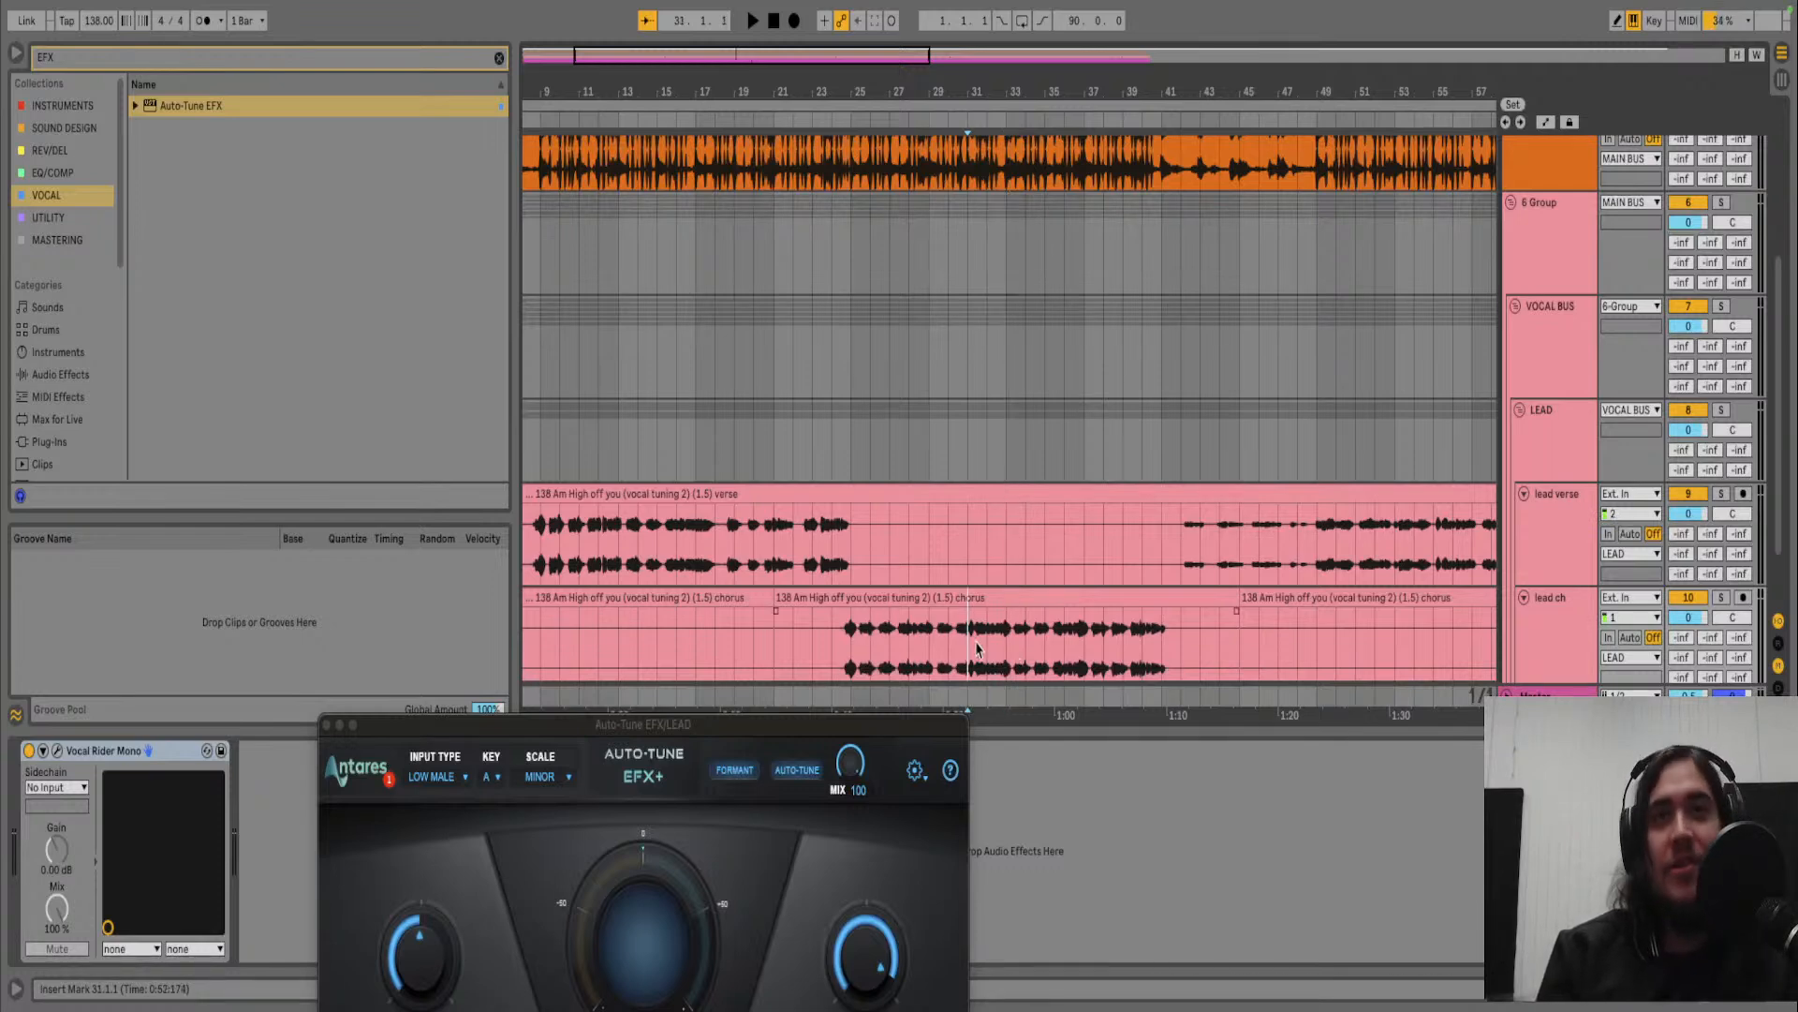
pyautogui.click(1559, 625)
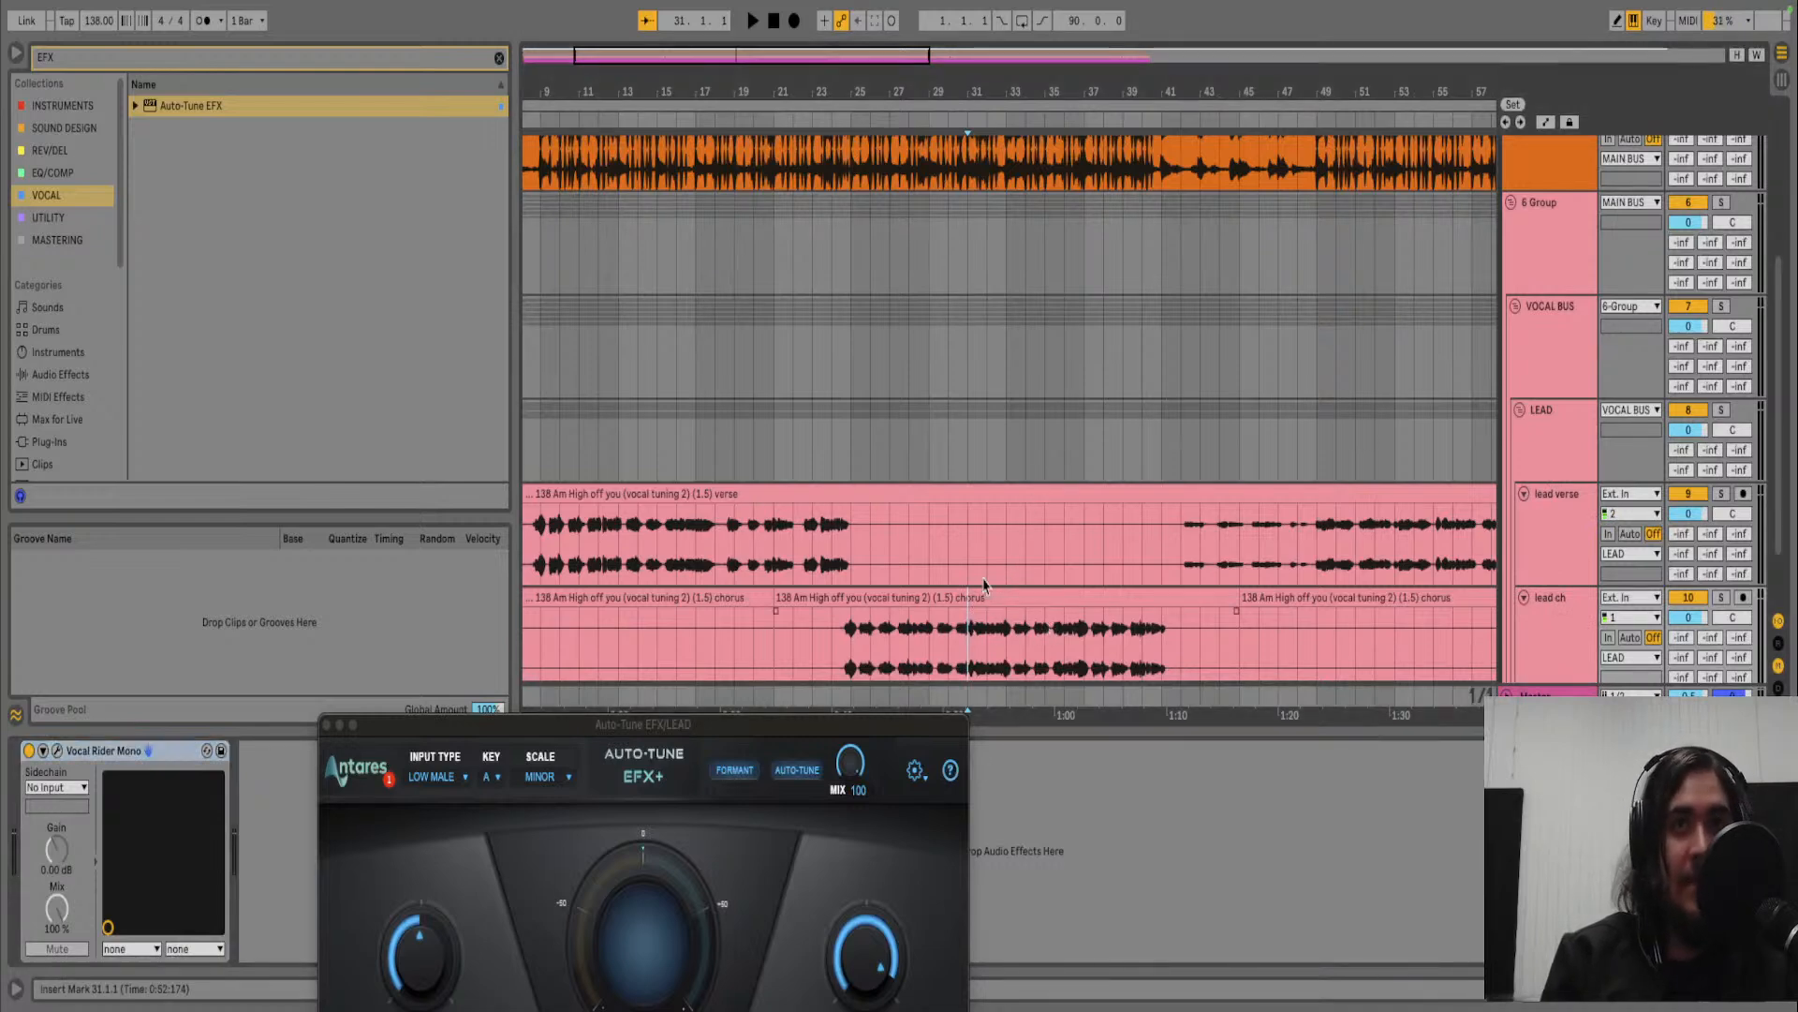
pyautogui.scroll(3, 967, 596)
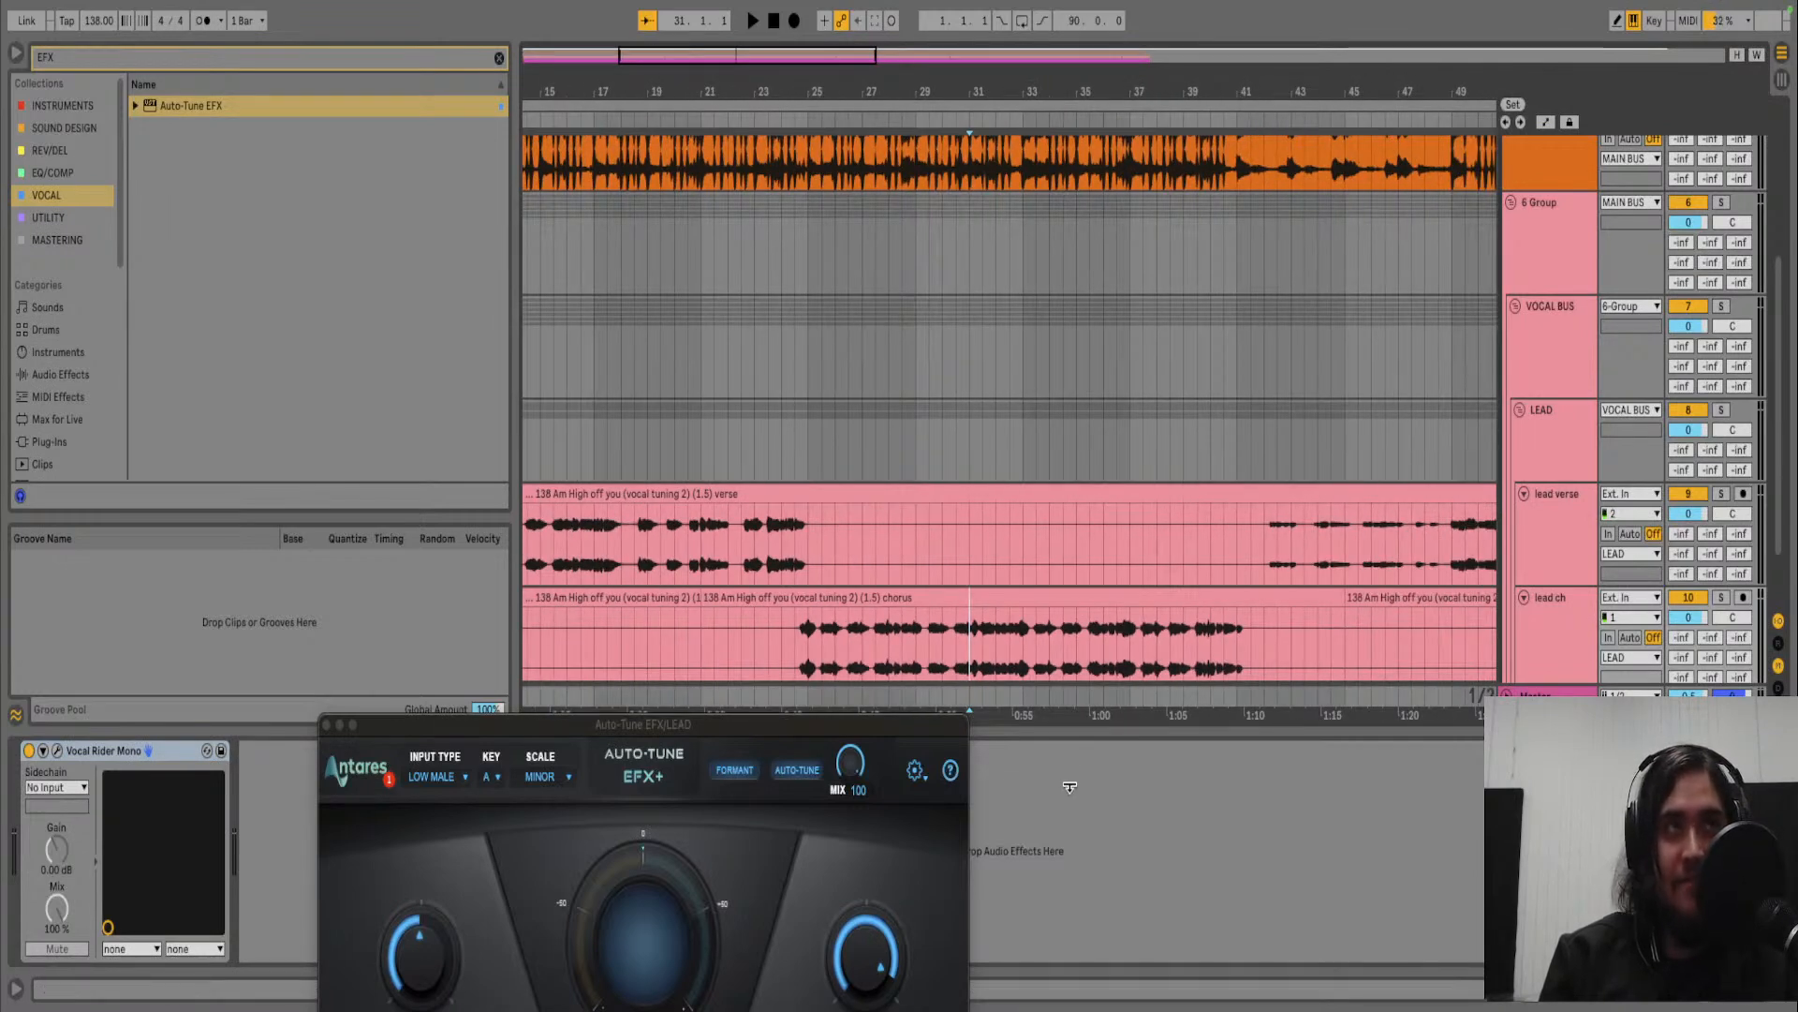
pyautogui.moveTo(512, 413); pyautogui.dragTo(335, 407)
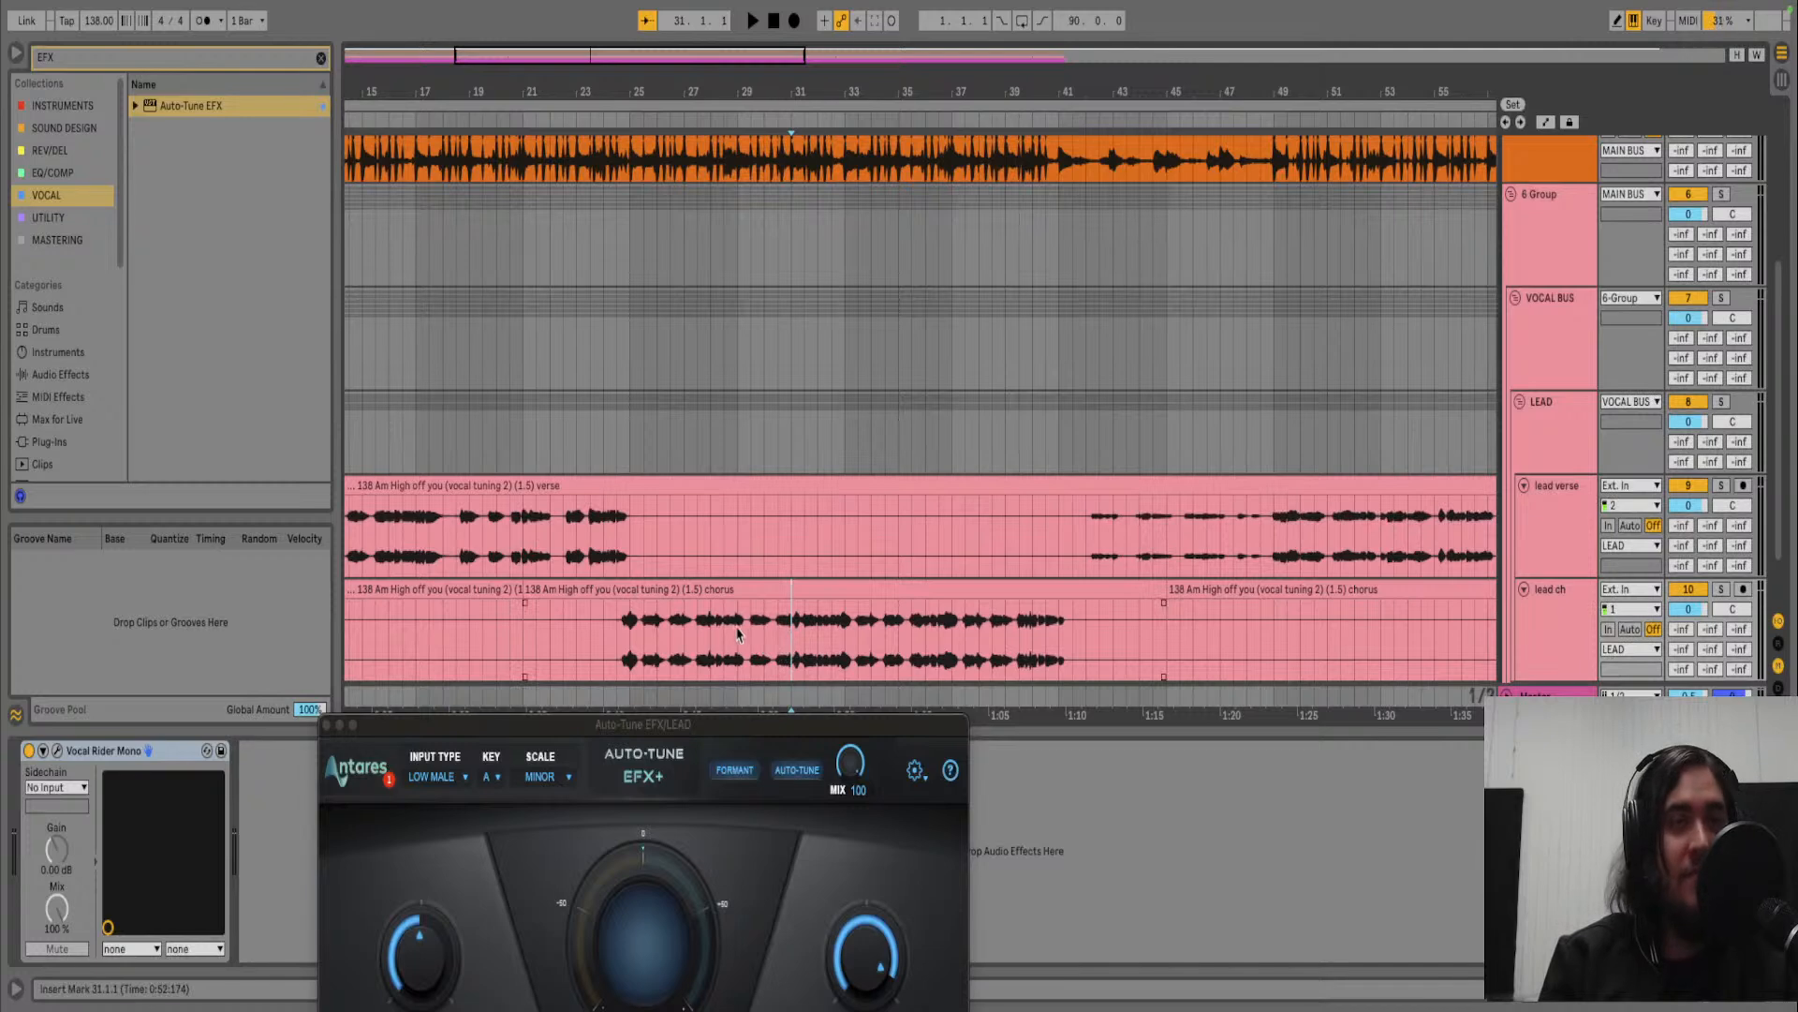
pyautogui.hscroll(-5, 612, 644)
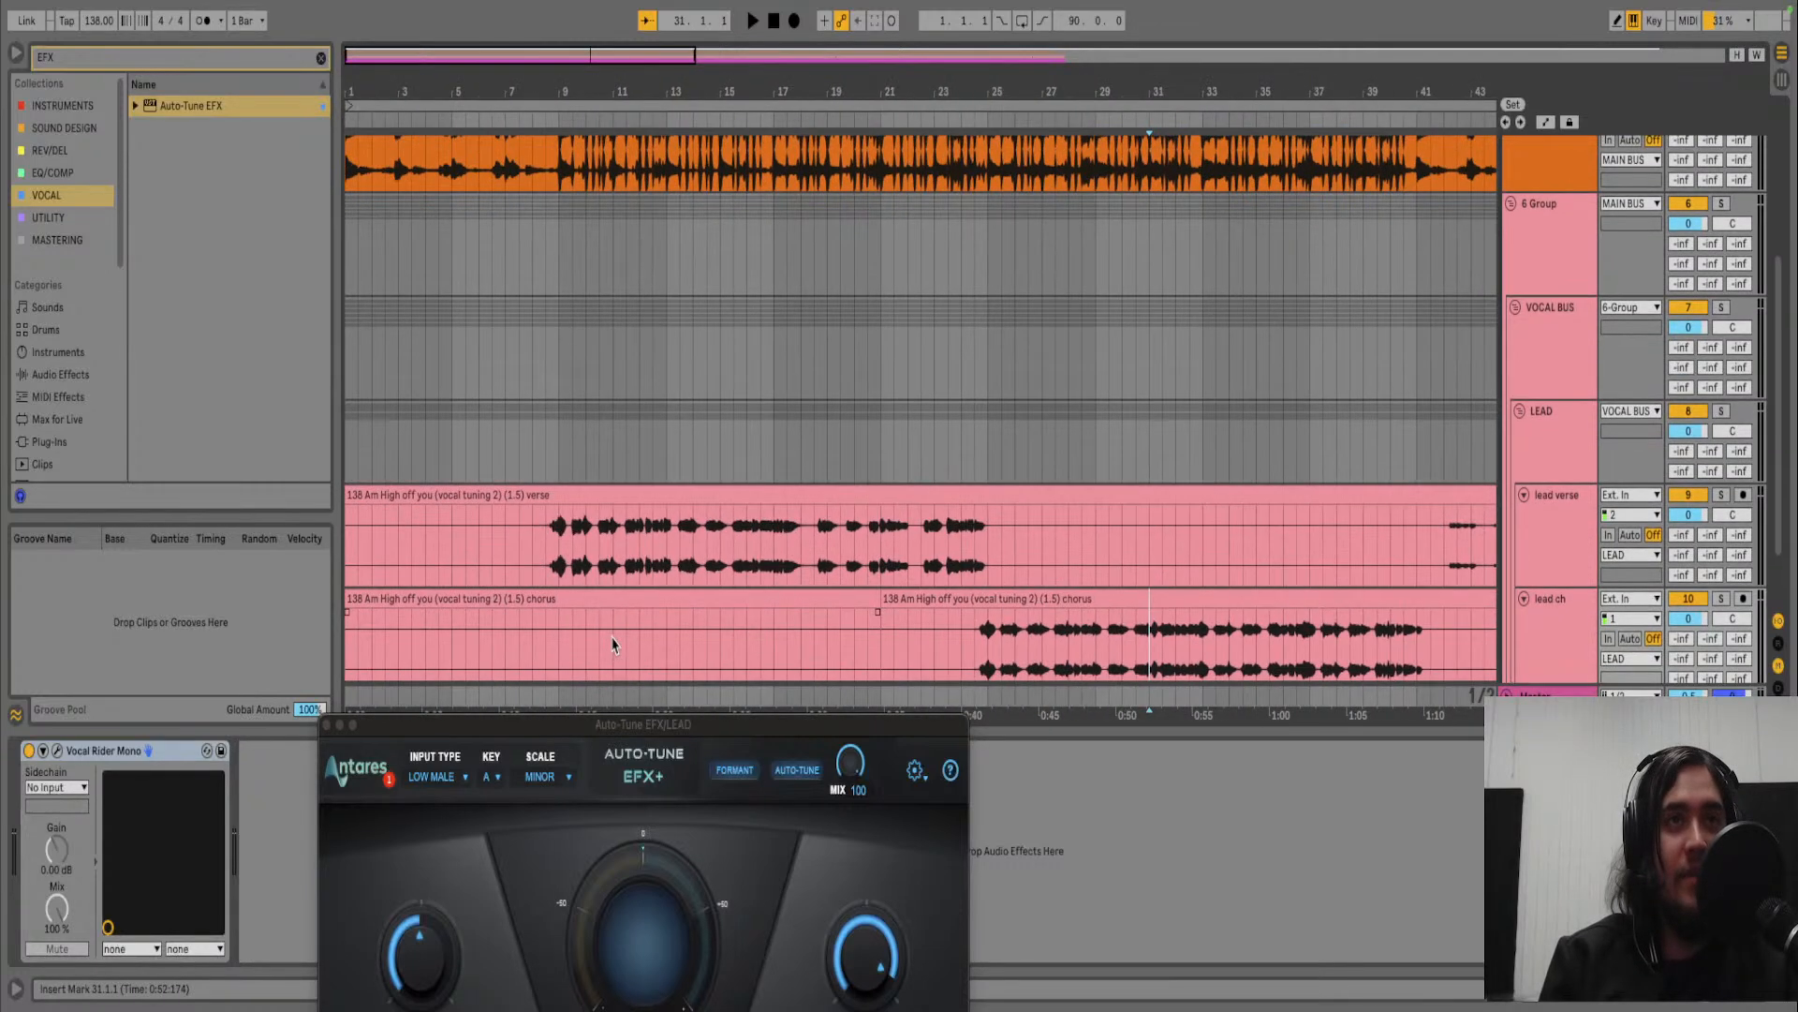
pyautogui.click(546, 529)
pyautogui.press('space')
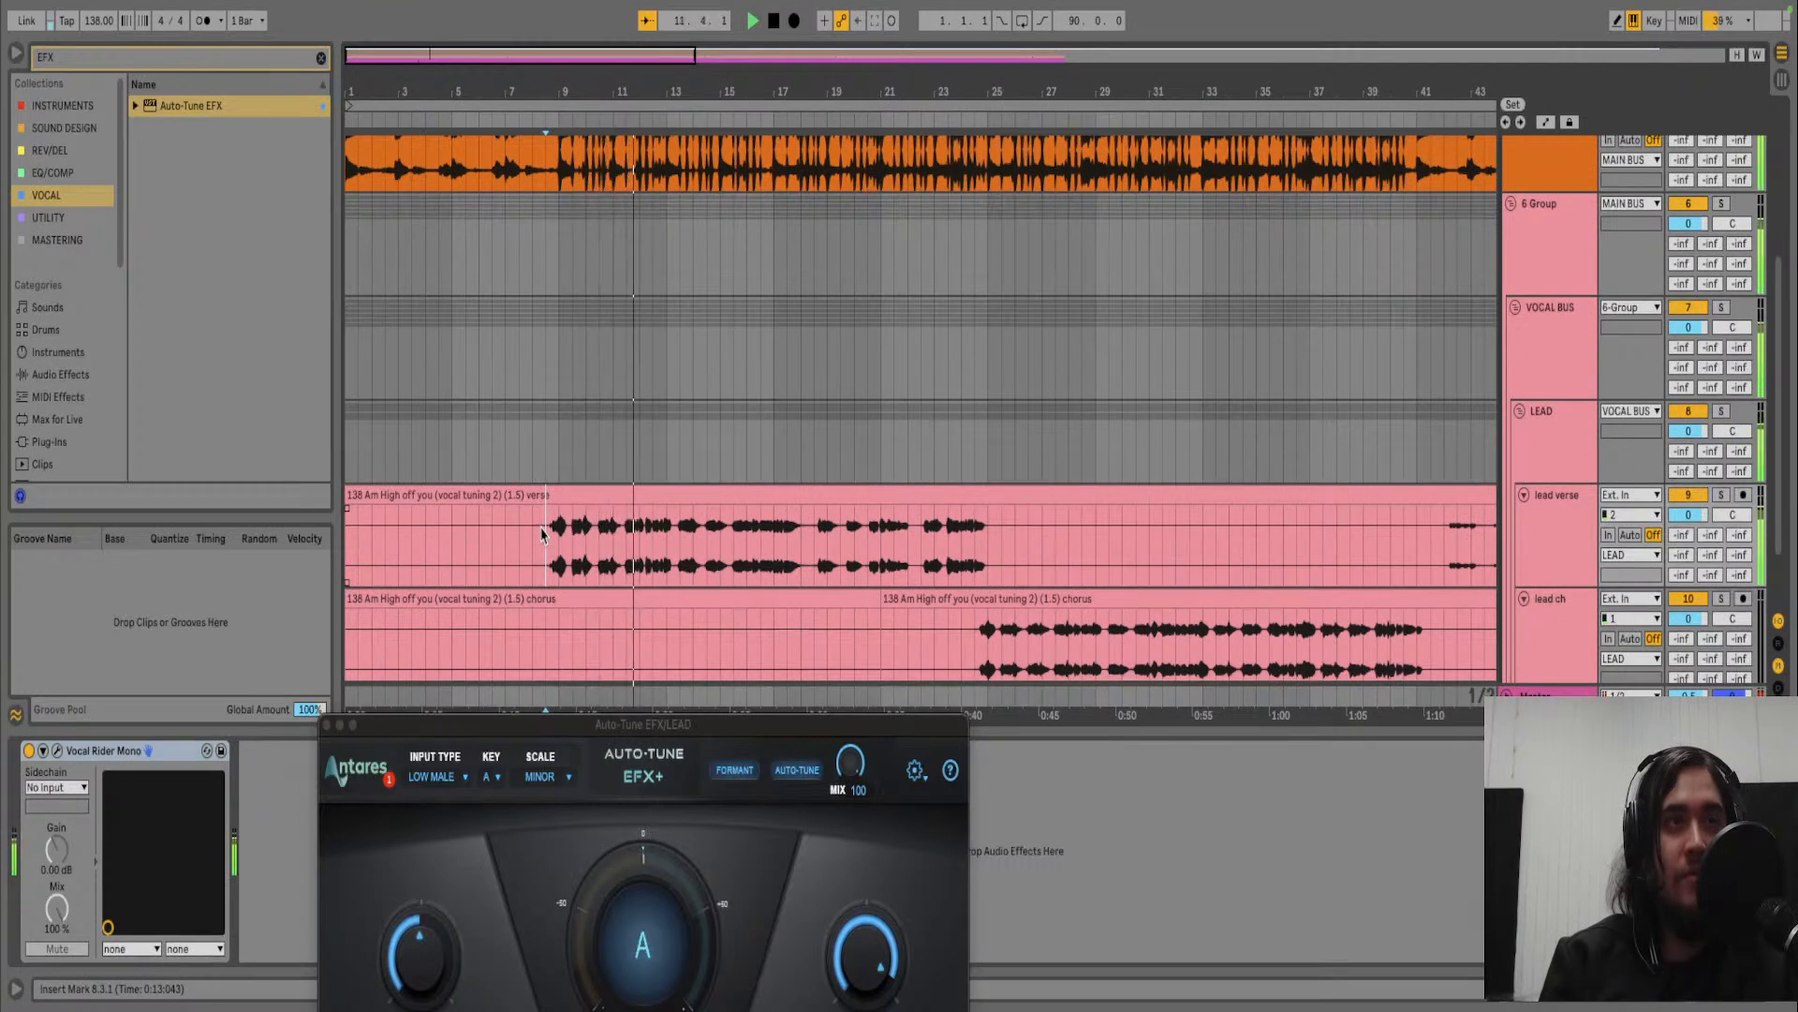
pyautogui.press('space')
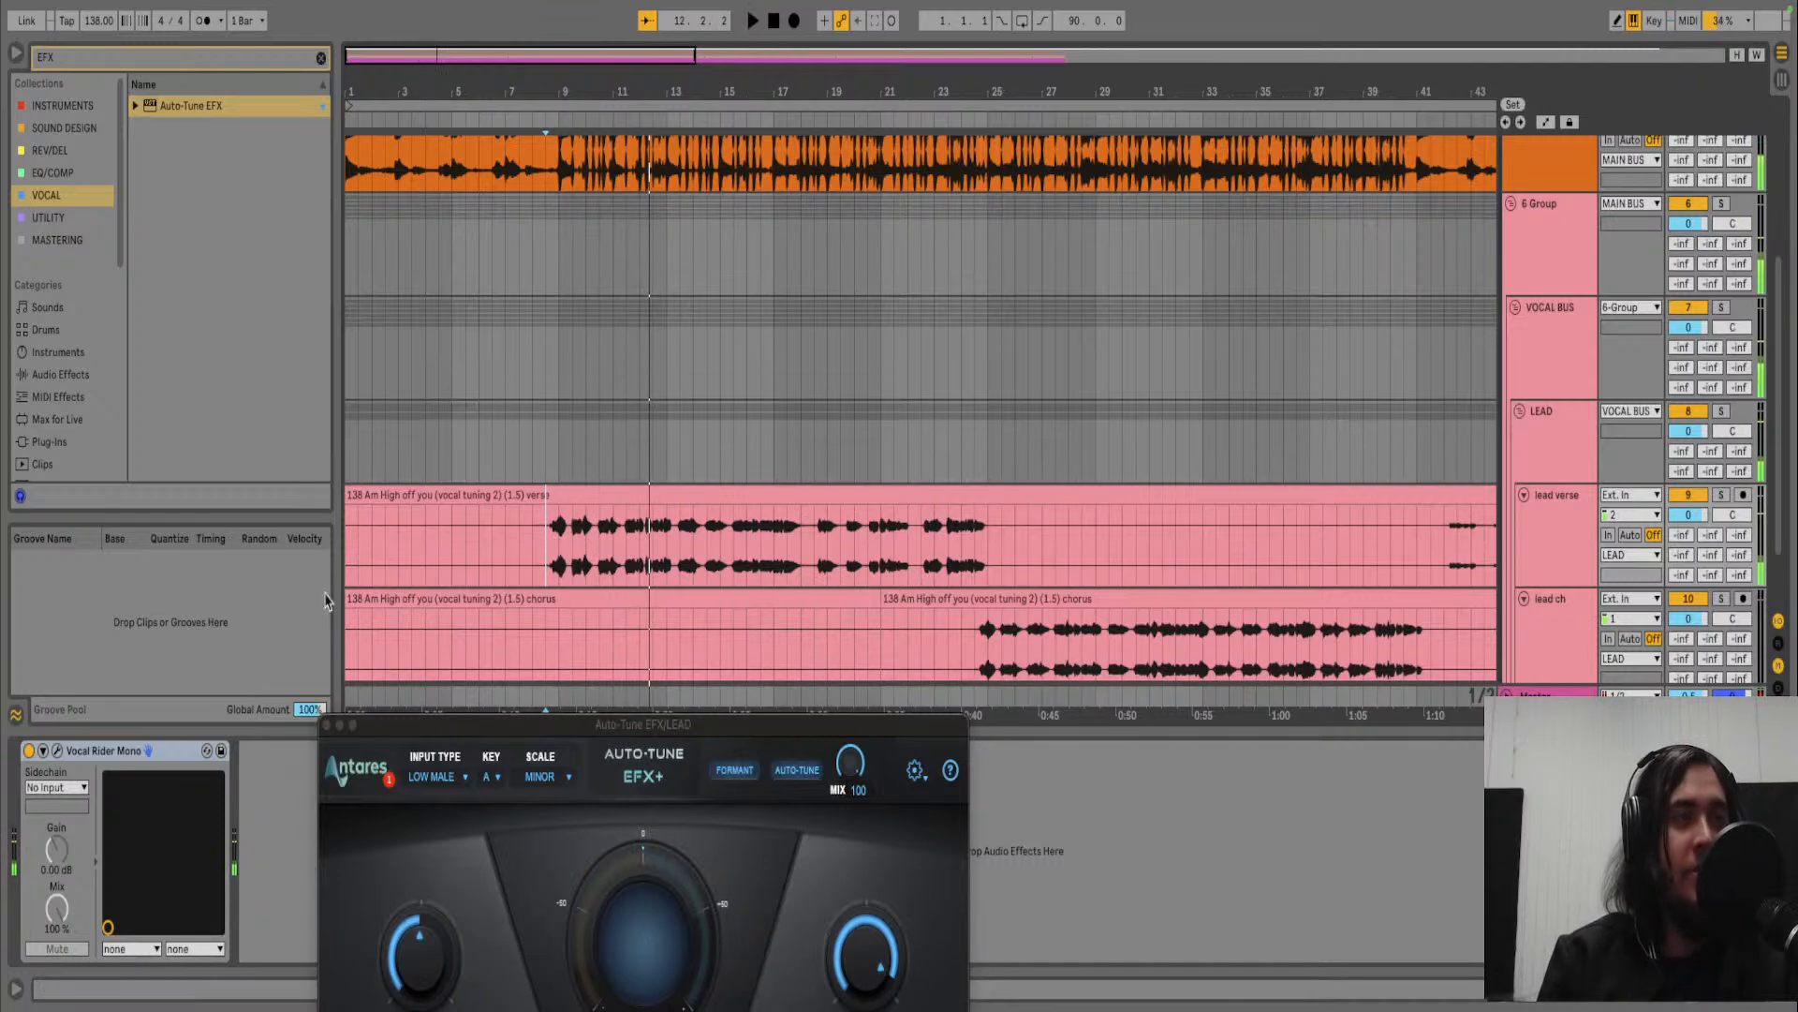
# - Split the lead verse clip at 8.3.1, just before the vocal starts, and return the insert marker to that point
pyautogui.click(544, 528)
pyautogui.hotkey('ctrl', 'e')
pyautogui.click(797, 553)
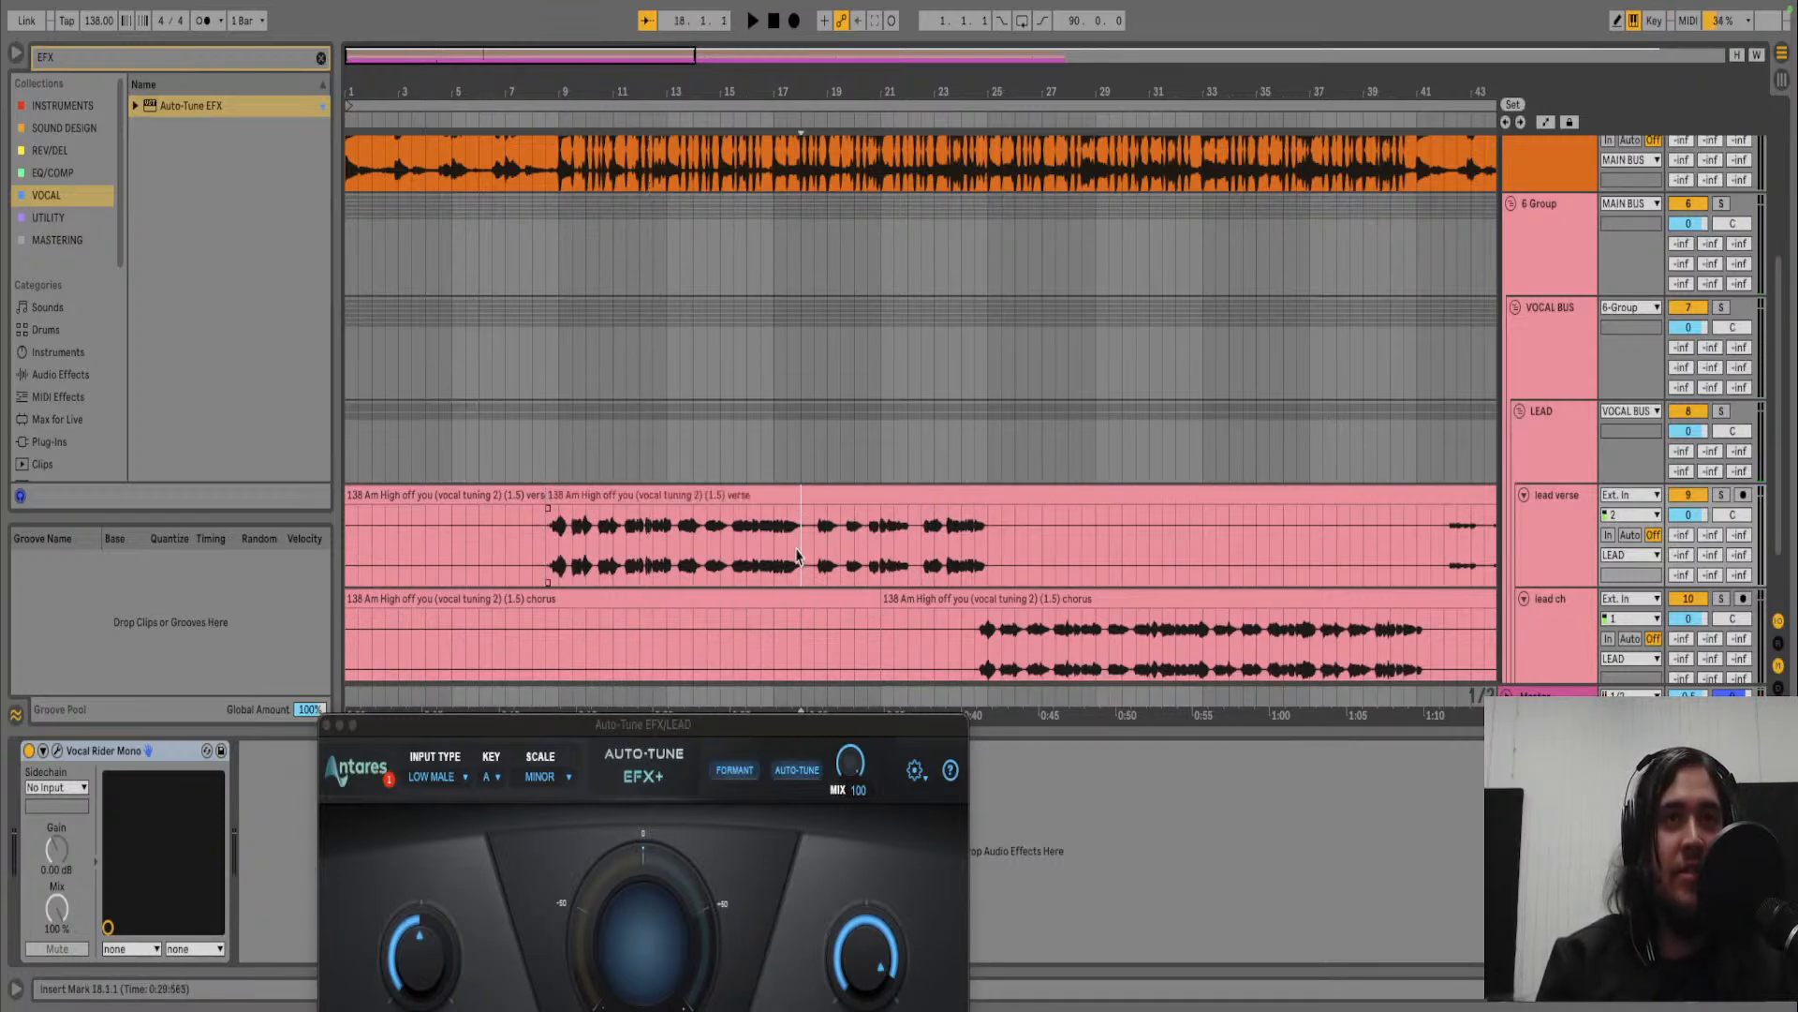
pyautogui.click(545, 553)
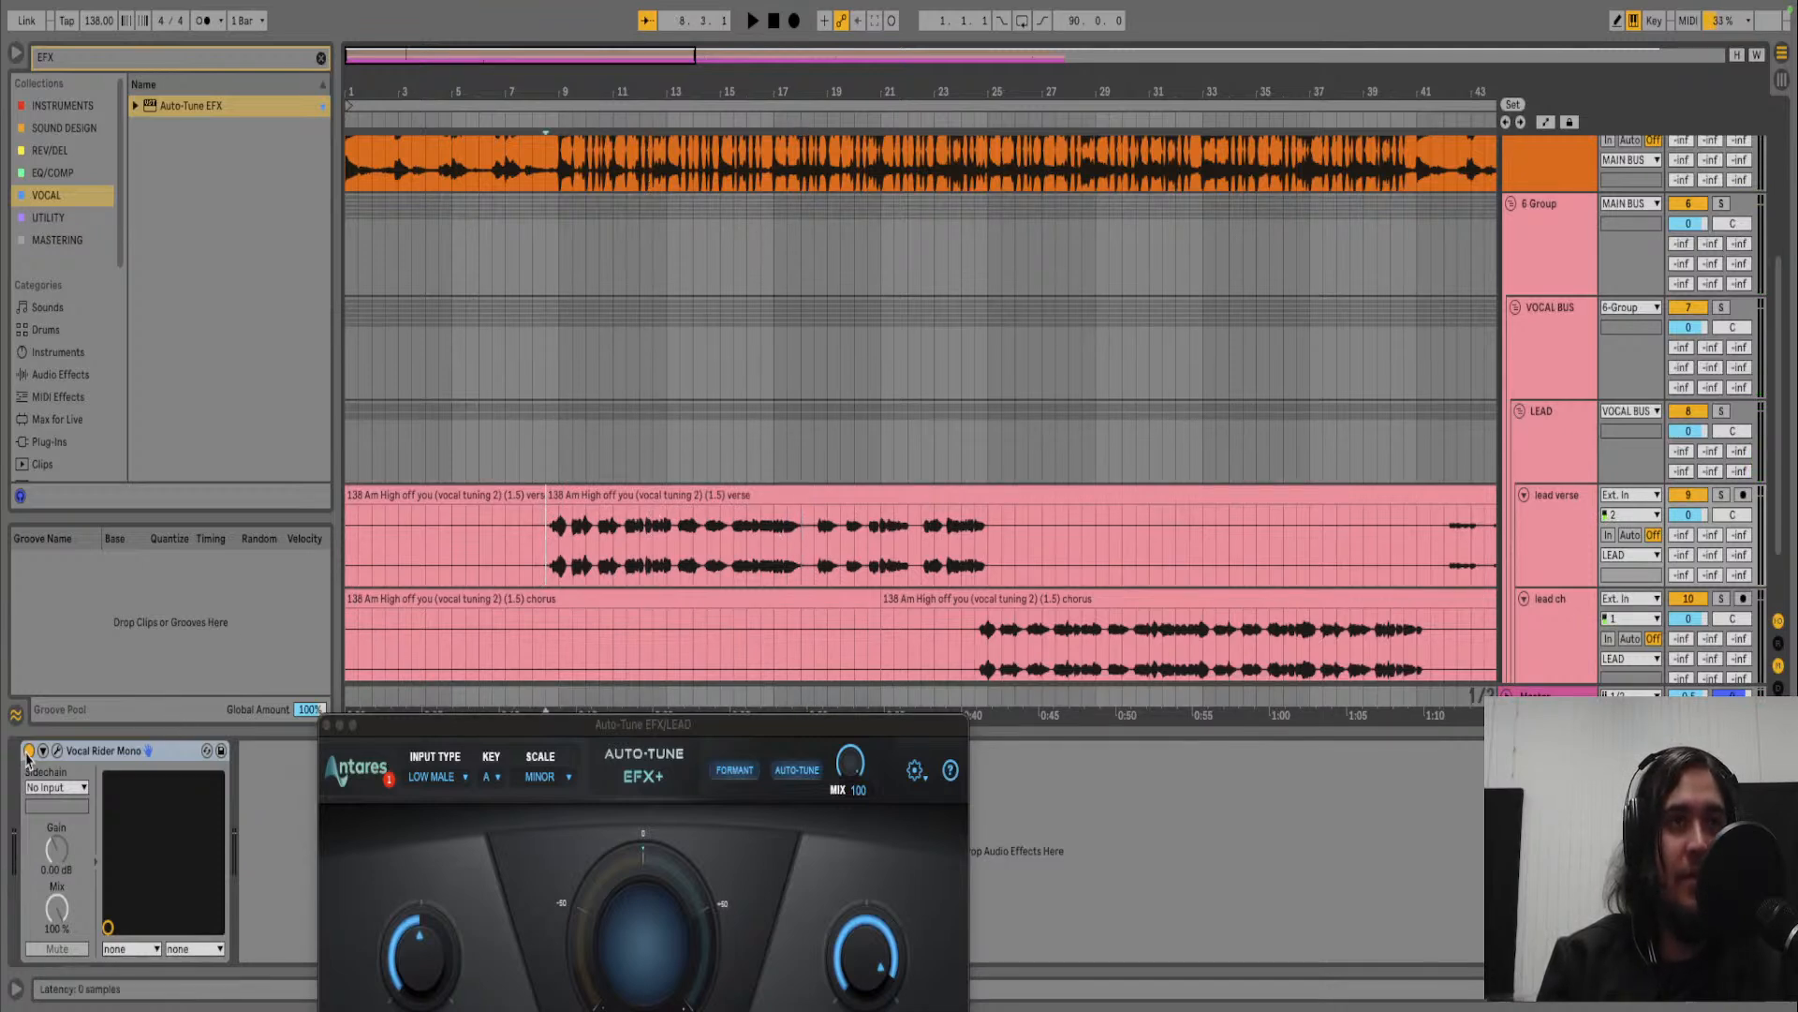
# - Play the lead verse from the split at 8.3.1 and examine the start of the vocal waveform
pyautogui.press('space')
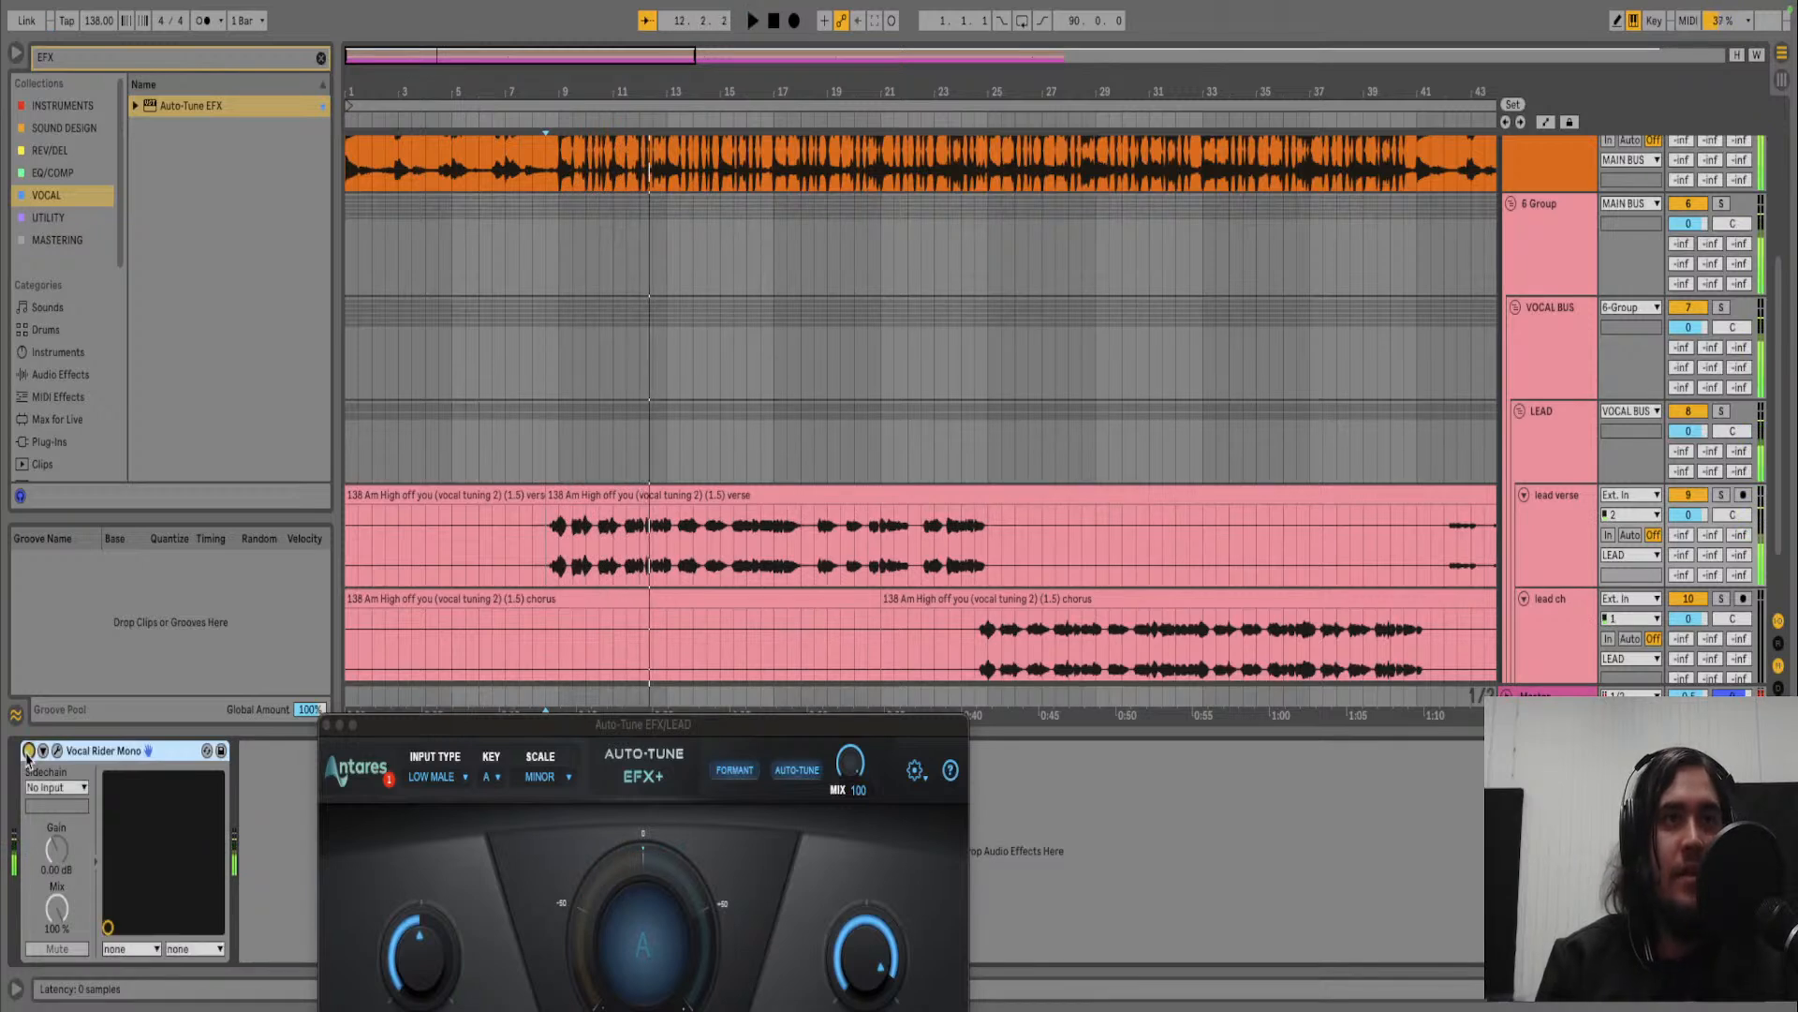
pyautogui.click(550, 553)
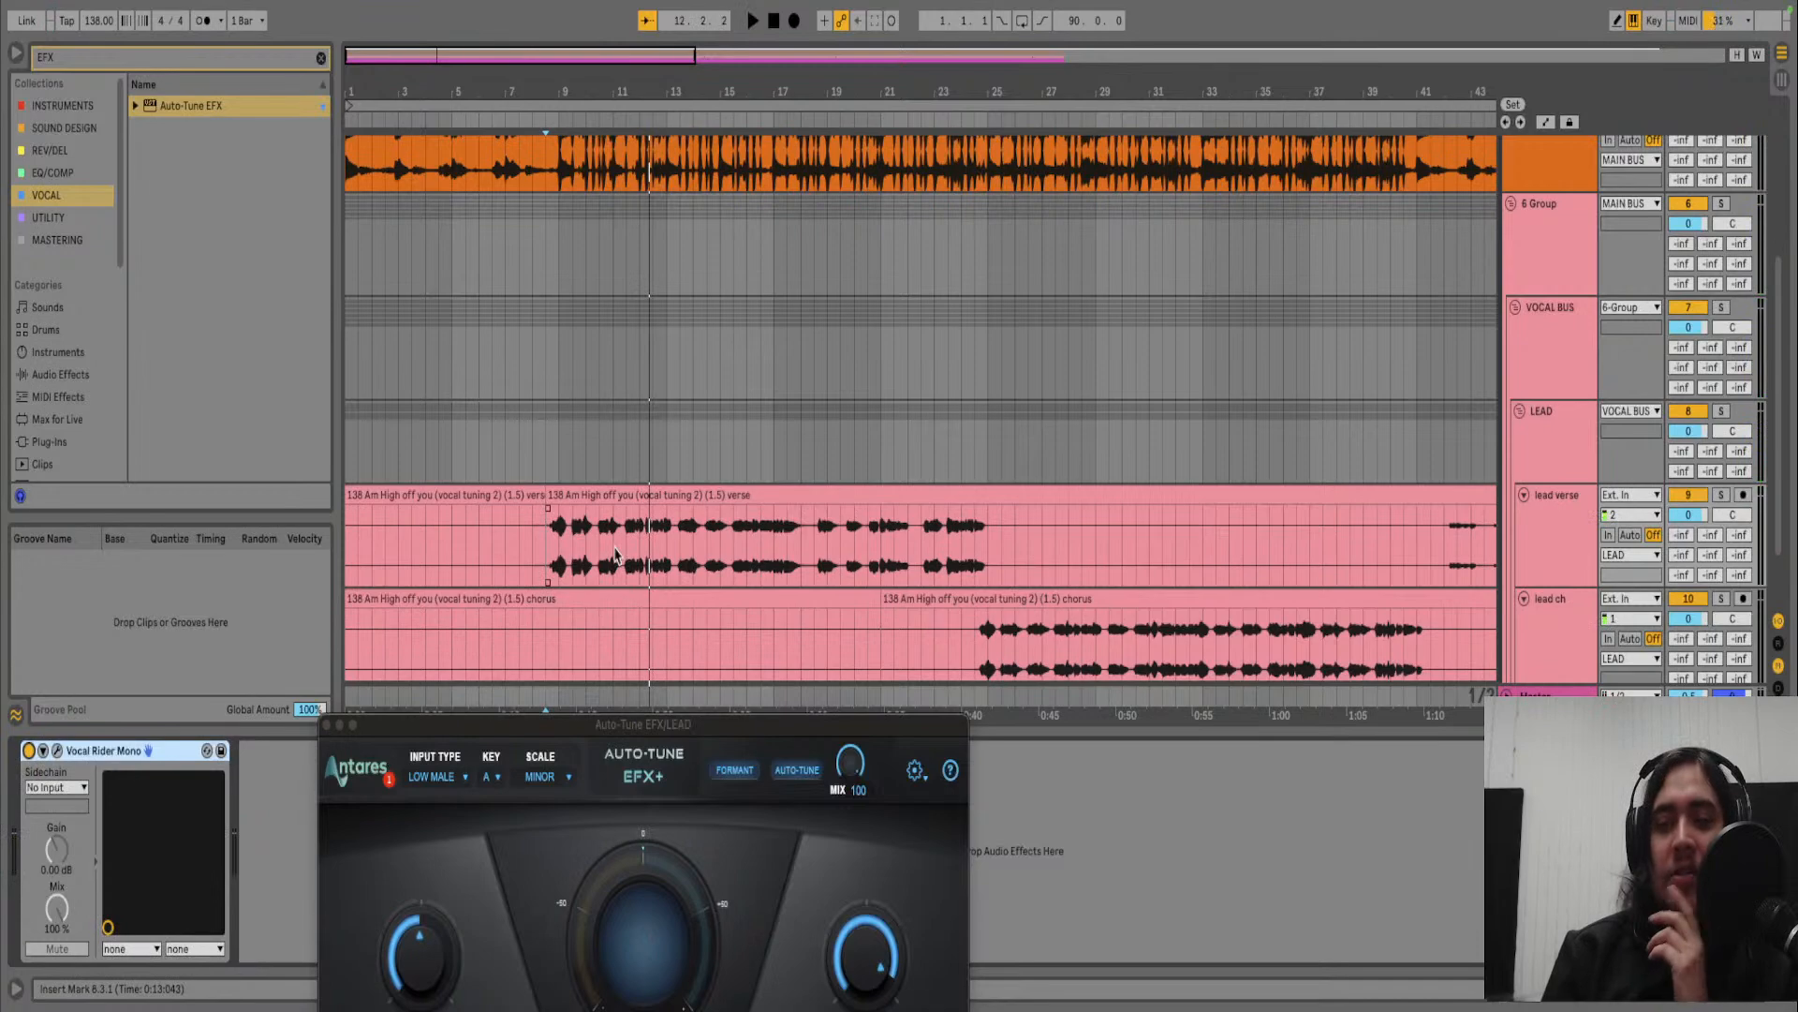
pyautogui.press('space')
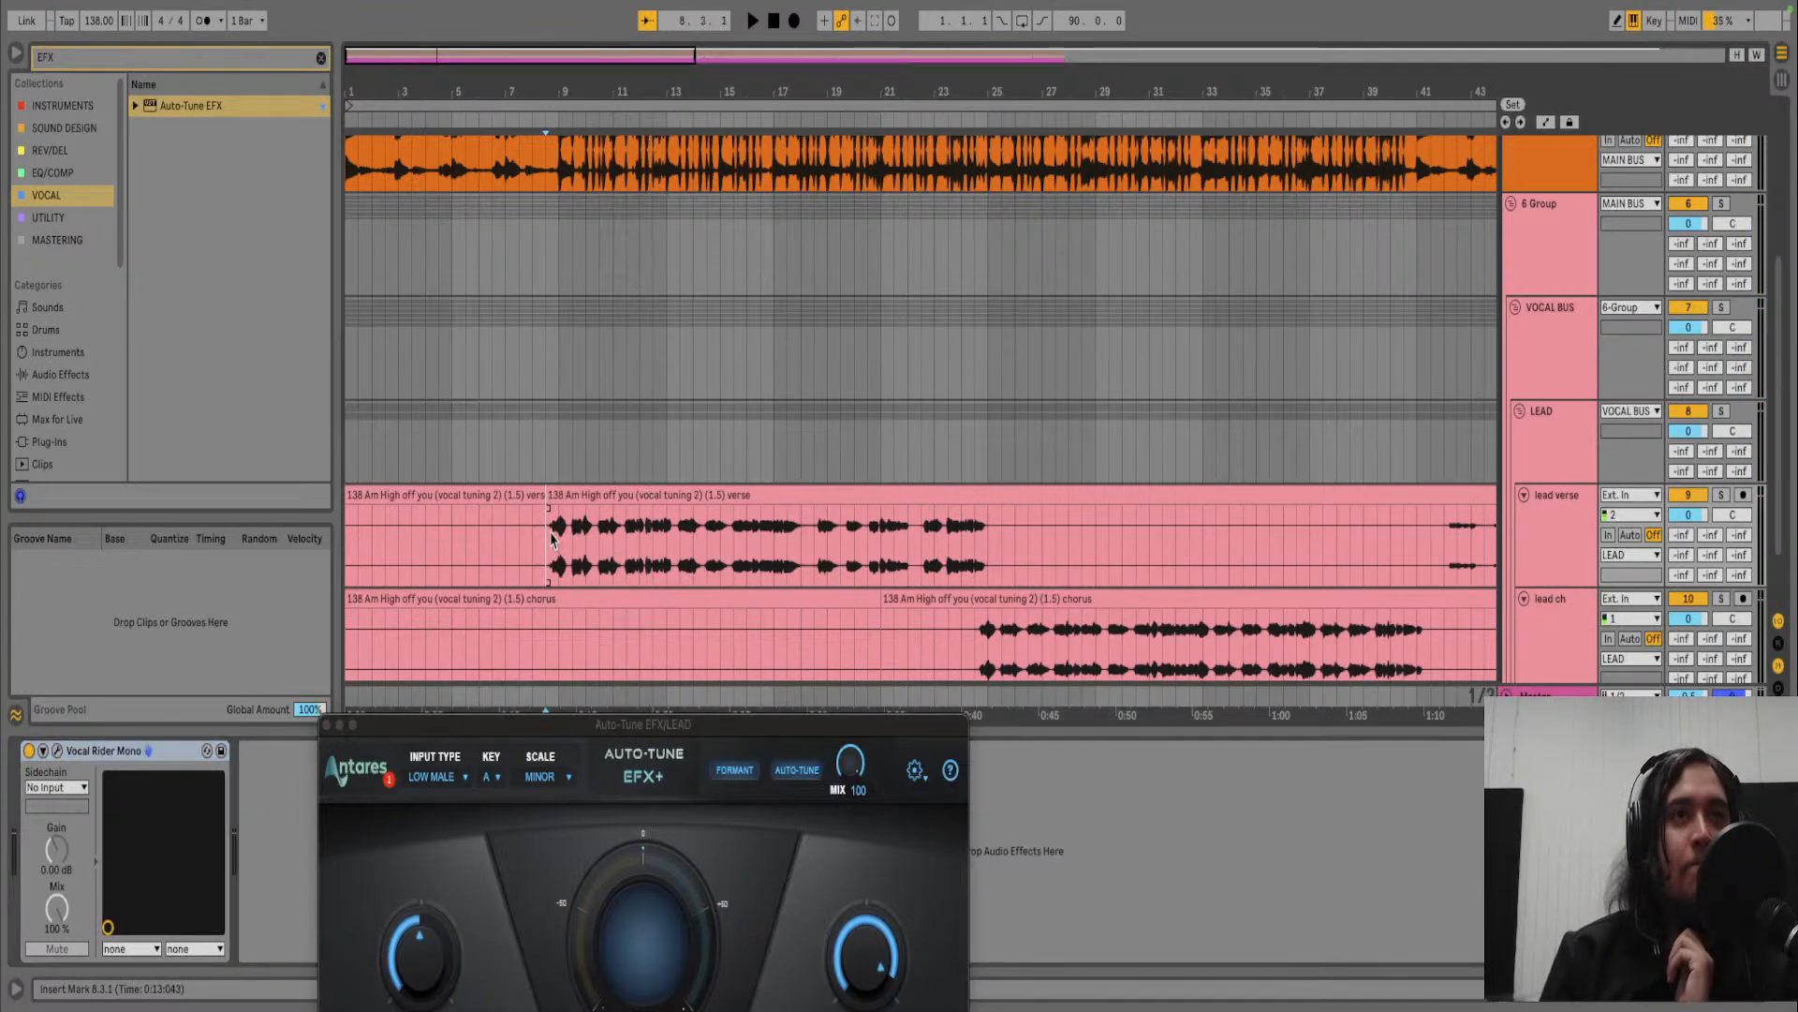
pyautogui.scroll(3, 553, 541)
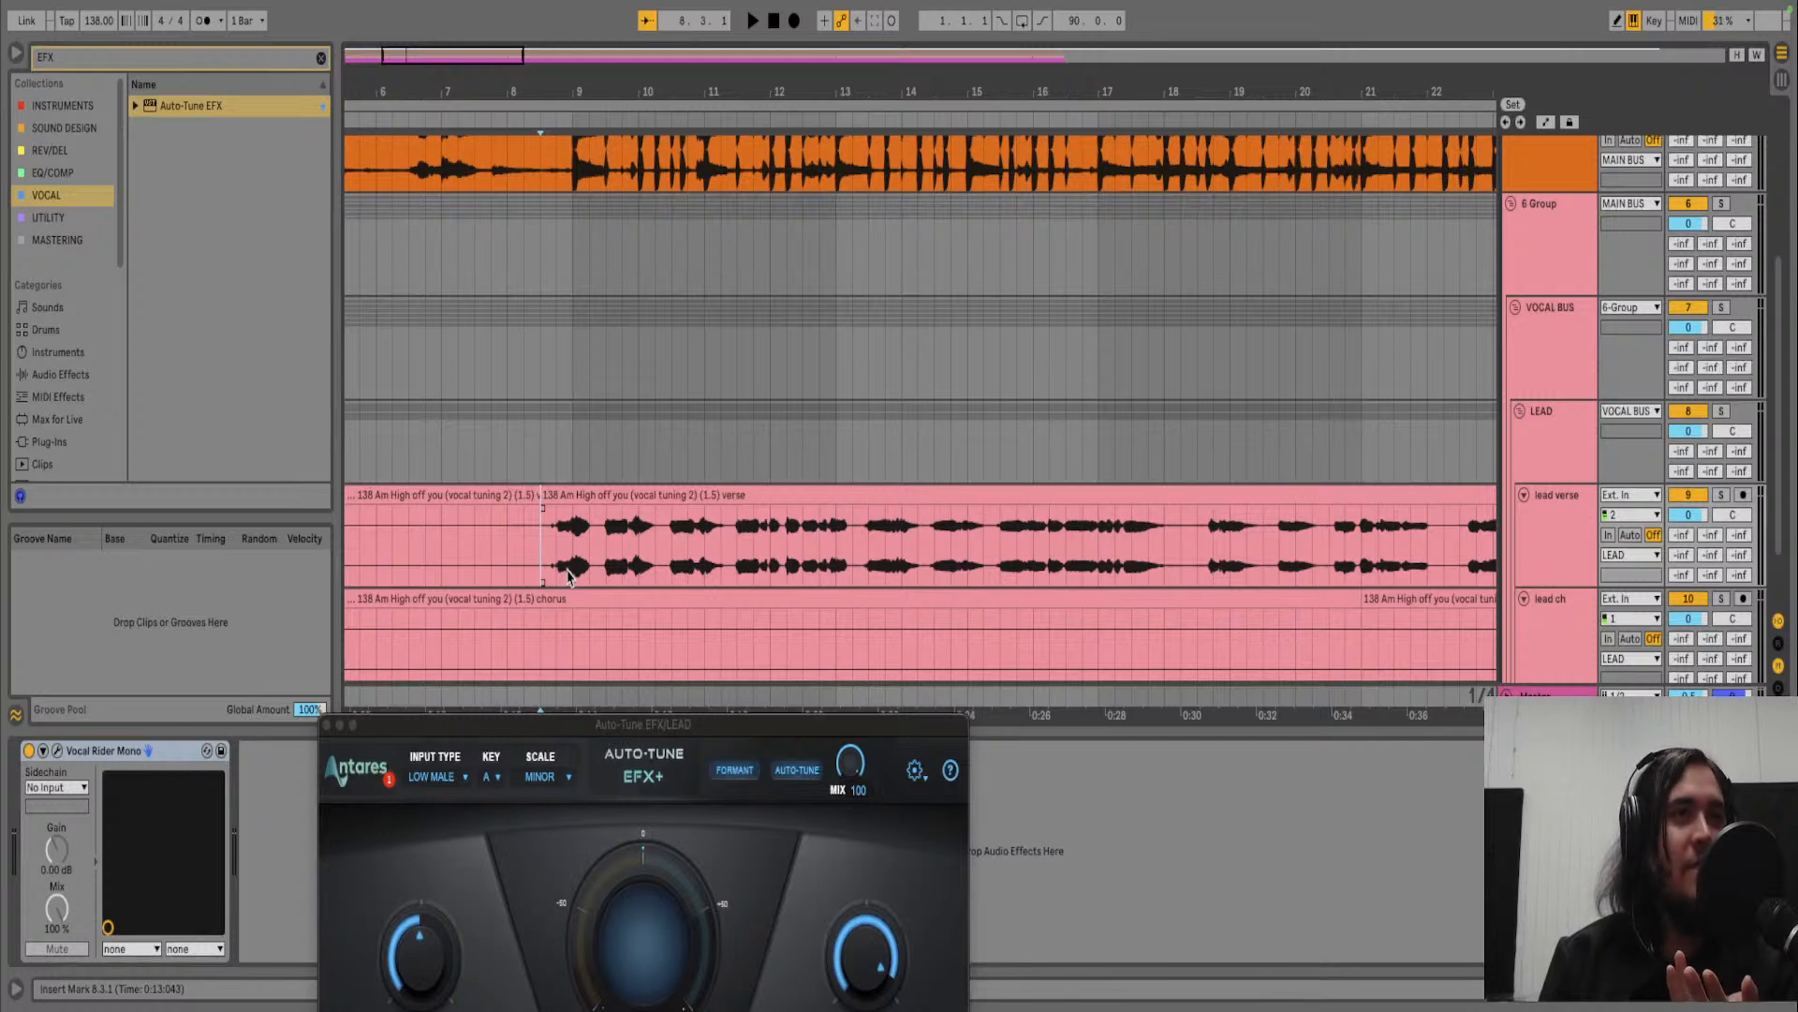
pyautogui.click(557, 553)
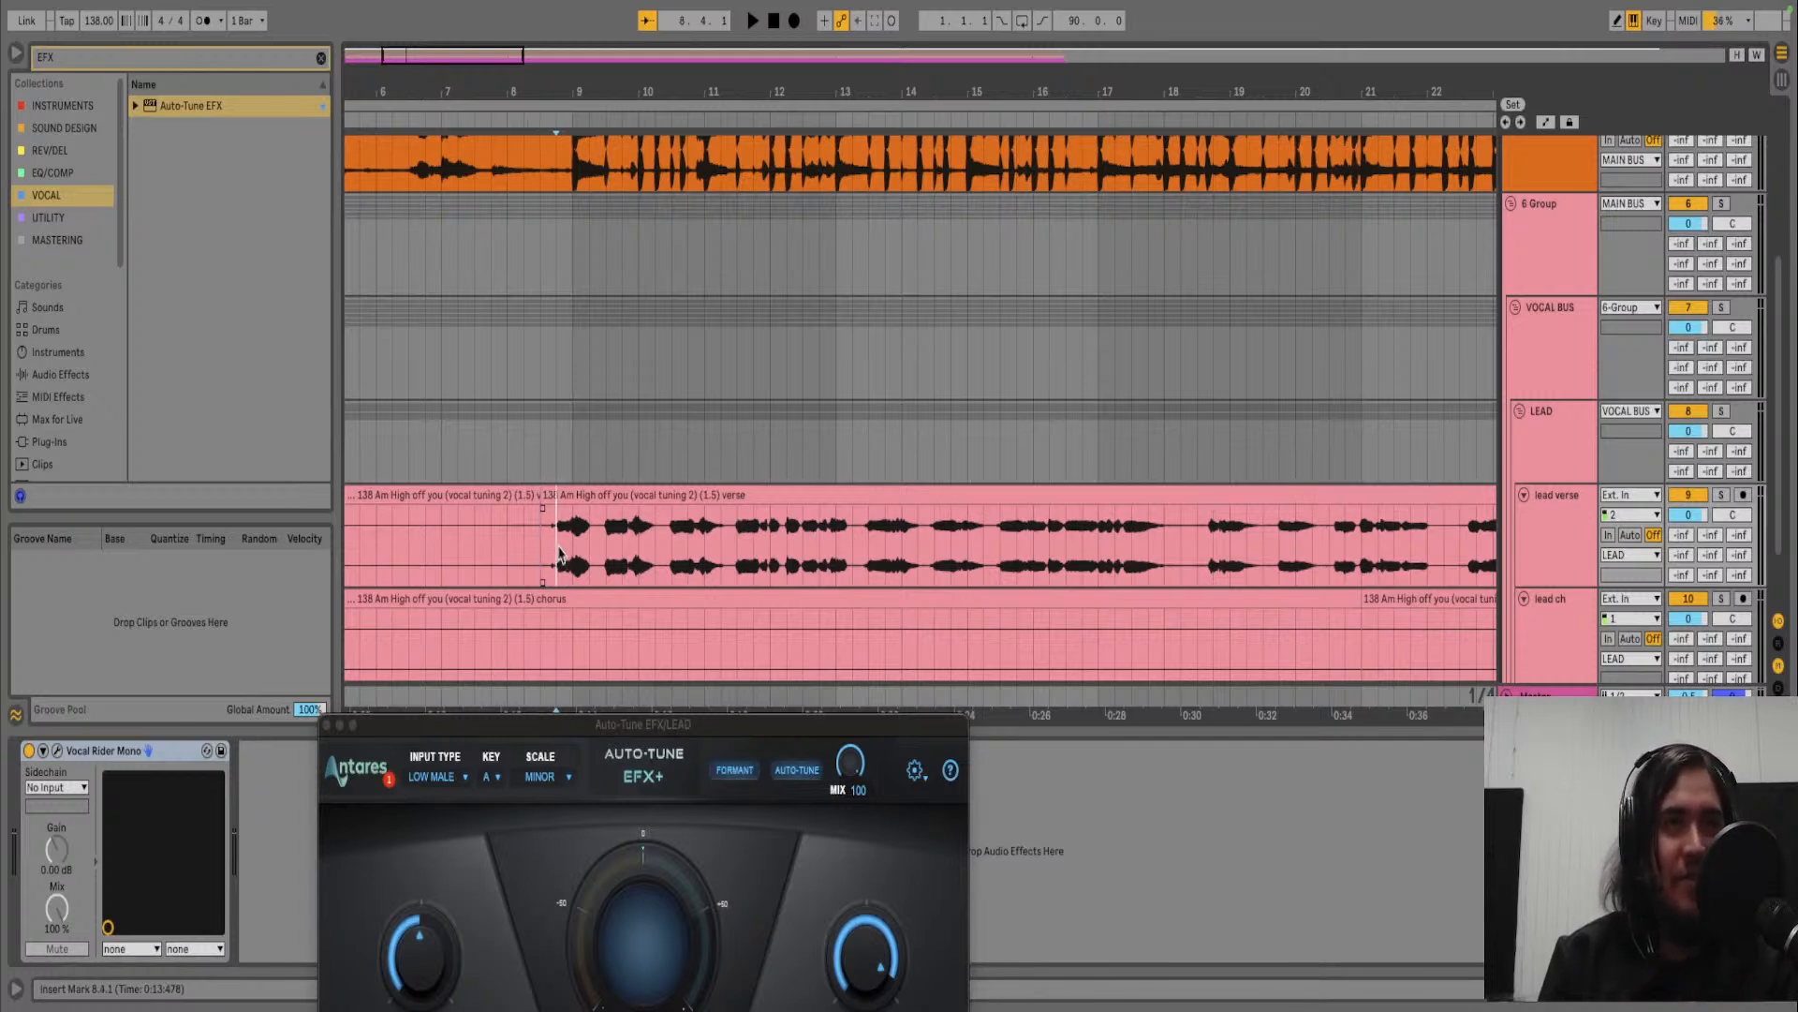
pyautogui.click(539, 546)
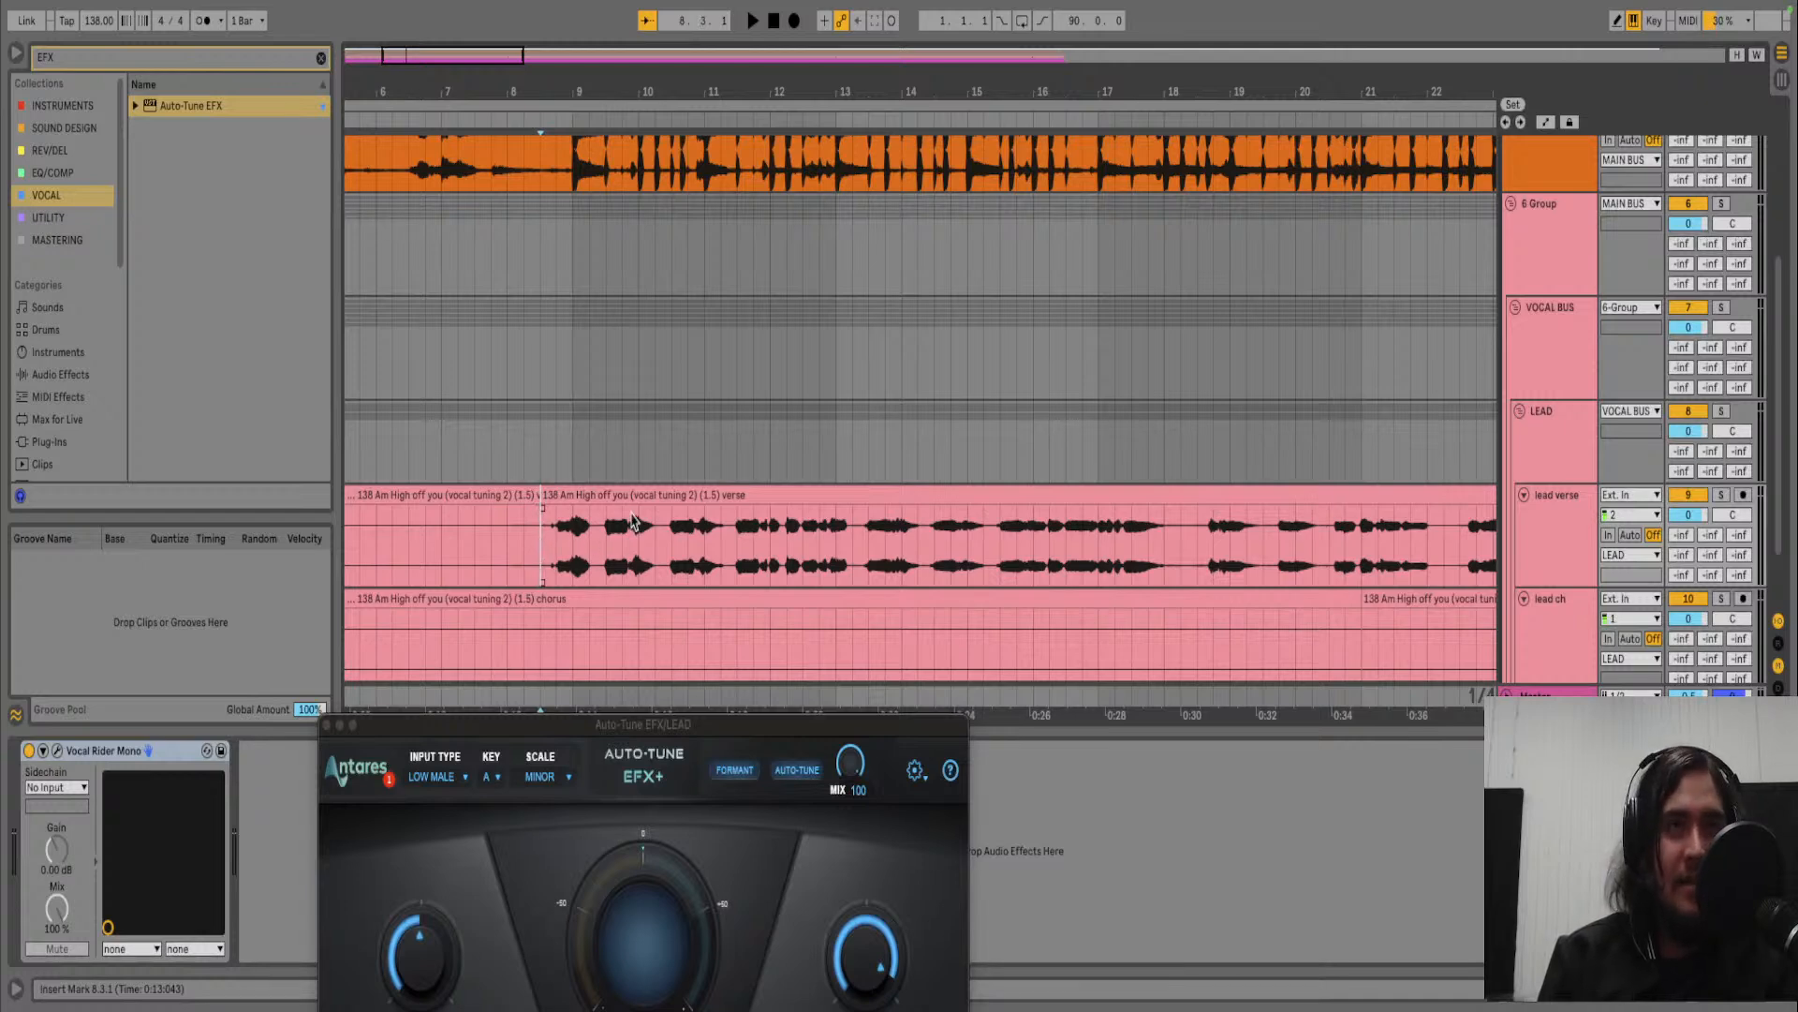
# - Select the VOCAL BUS and play the lead verse from 8.3.1 to compare it with the Vocal Chain Mix rack on and bypassed
pyautogui.click(1550, 440)
pyautogui.click(1556, 371)
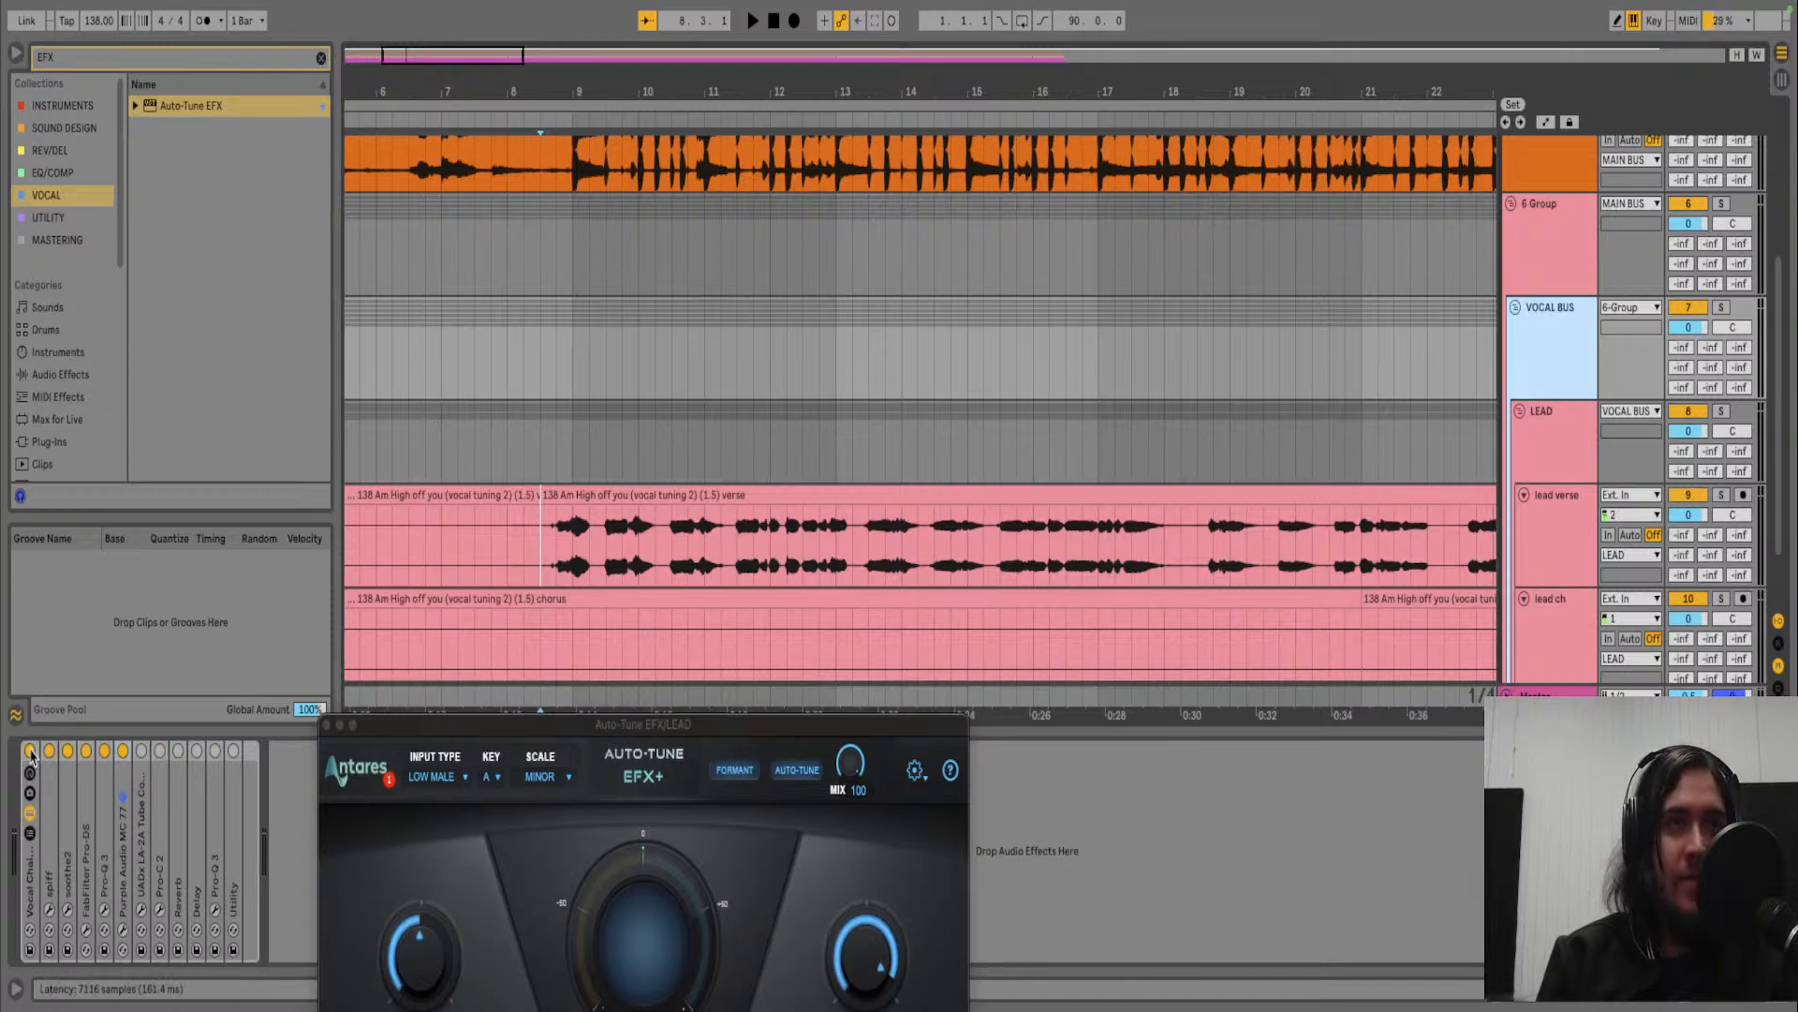
pyautogui.press('space')
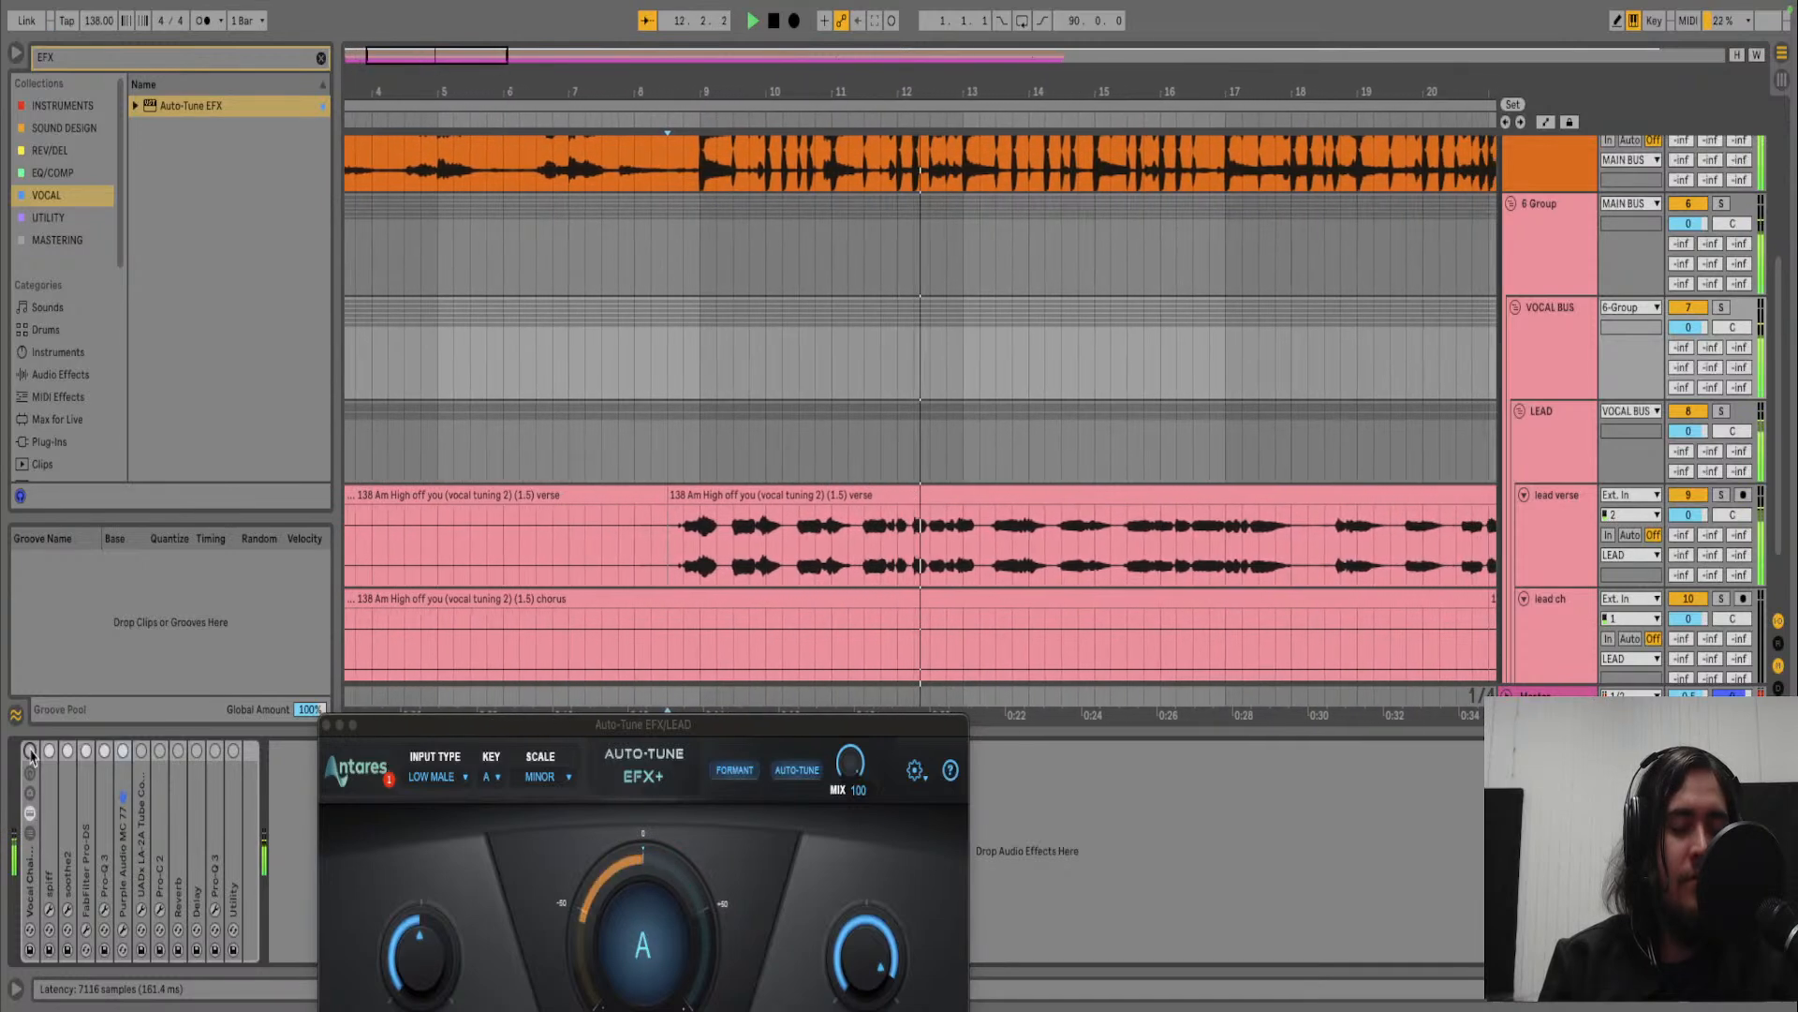
pyautogui.press('space')
pyautogui.moveTo(30, 750)
pyautogui.mouseDown()
pyautogui.moveTo(85, 750)
pyautogui.moveTo(143, 790)
pyautogui.mouseUp()
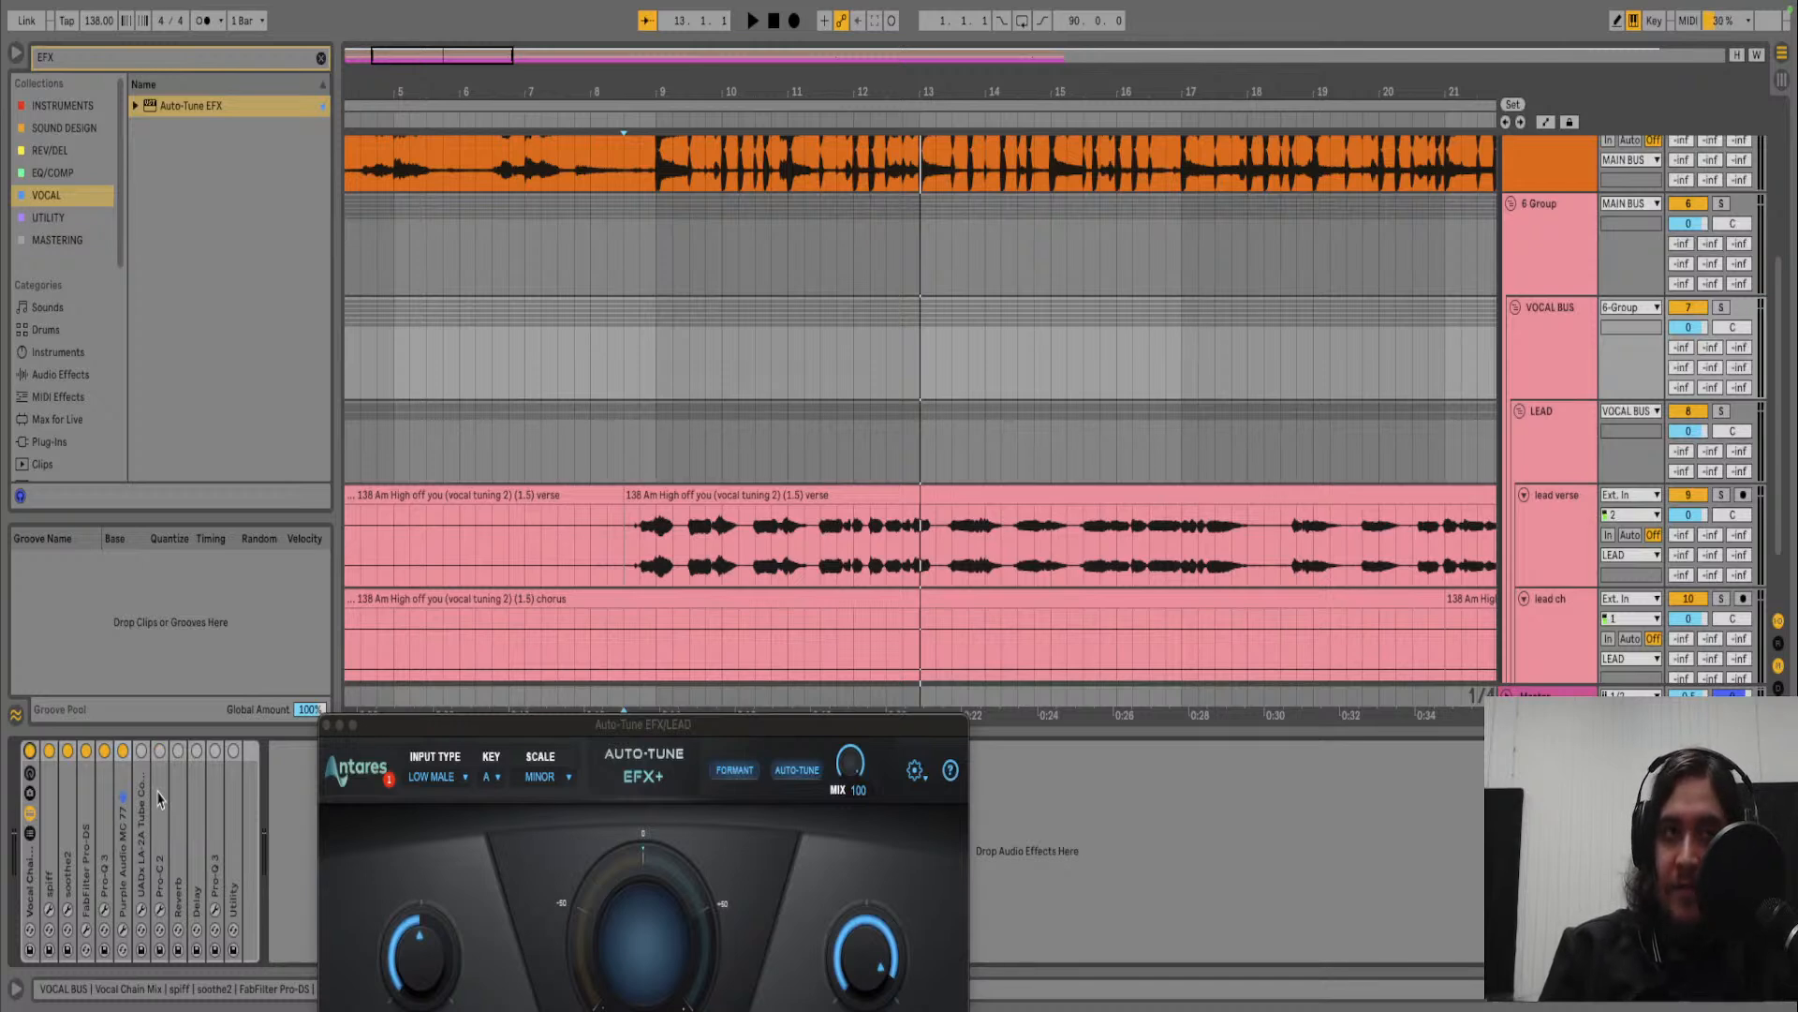
# - Enable the UADx LA-2A Tube Compressor on the VOCAL BUS and open its window, checking the Purple Audio MC 77 settings as well
pyautogui.click(141, 752)
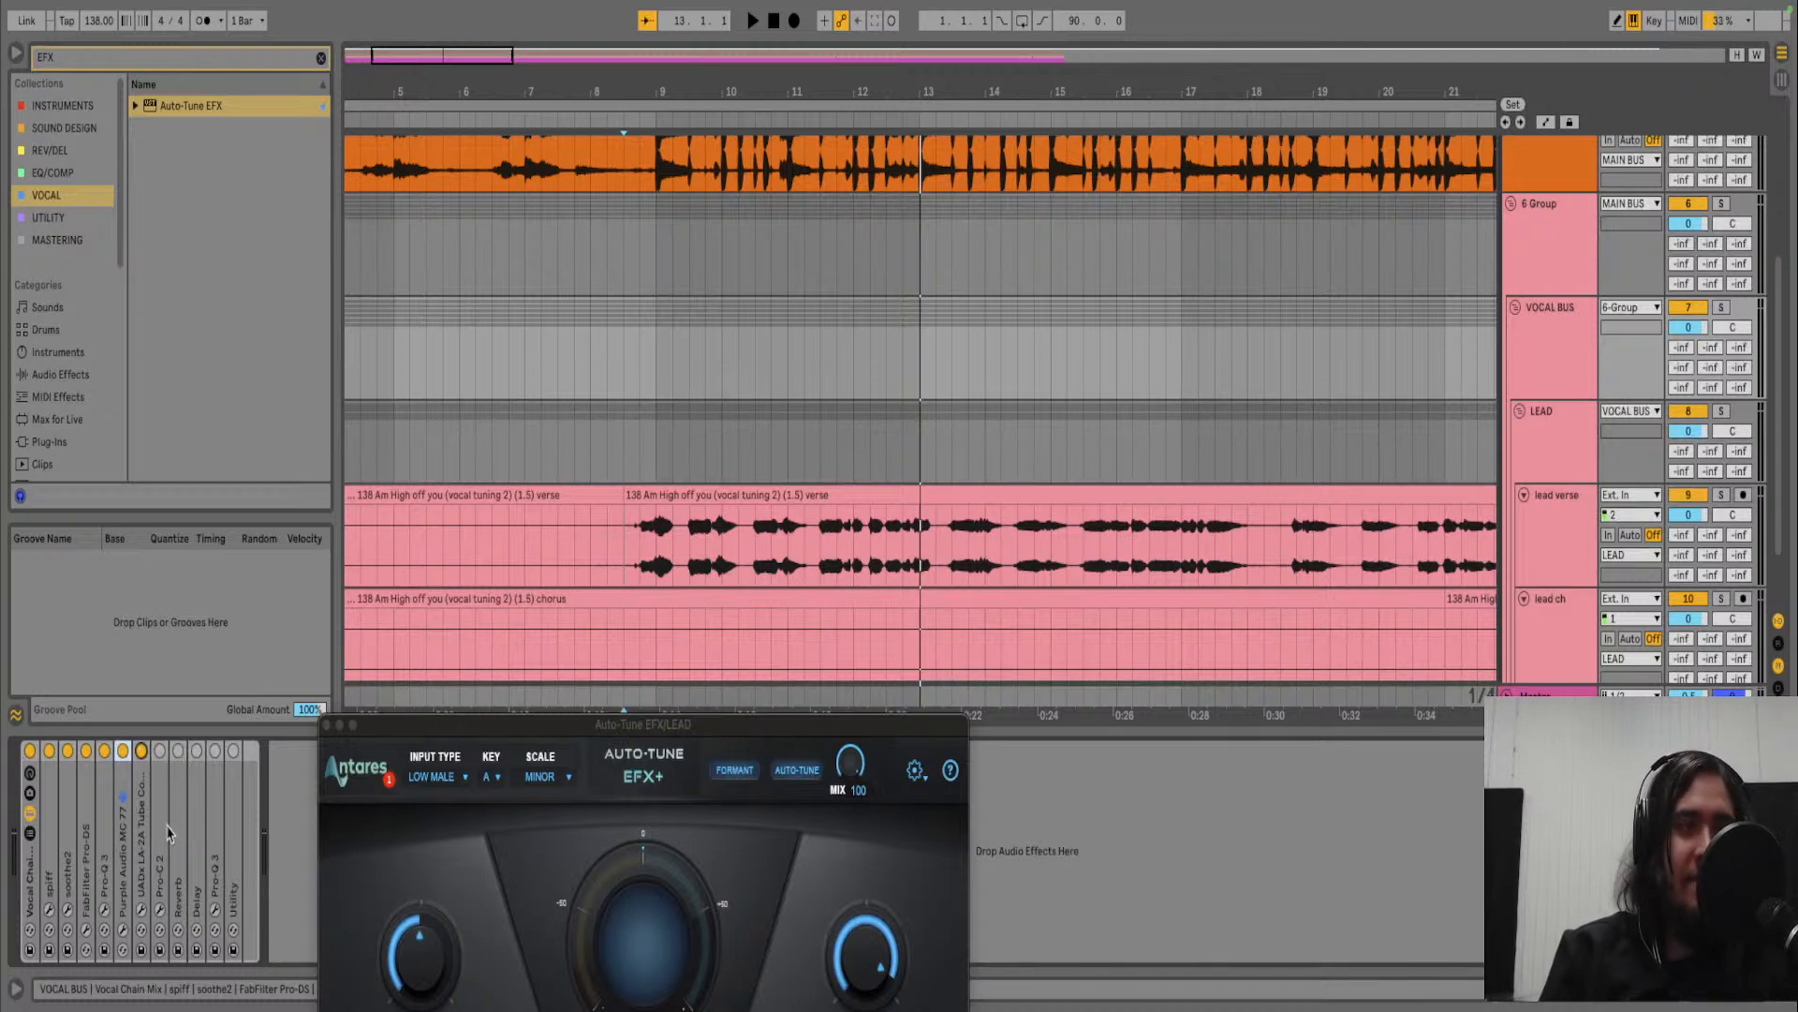
pyautogui.click(141, 909)
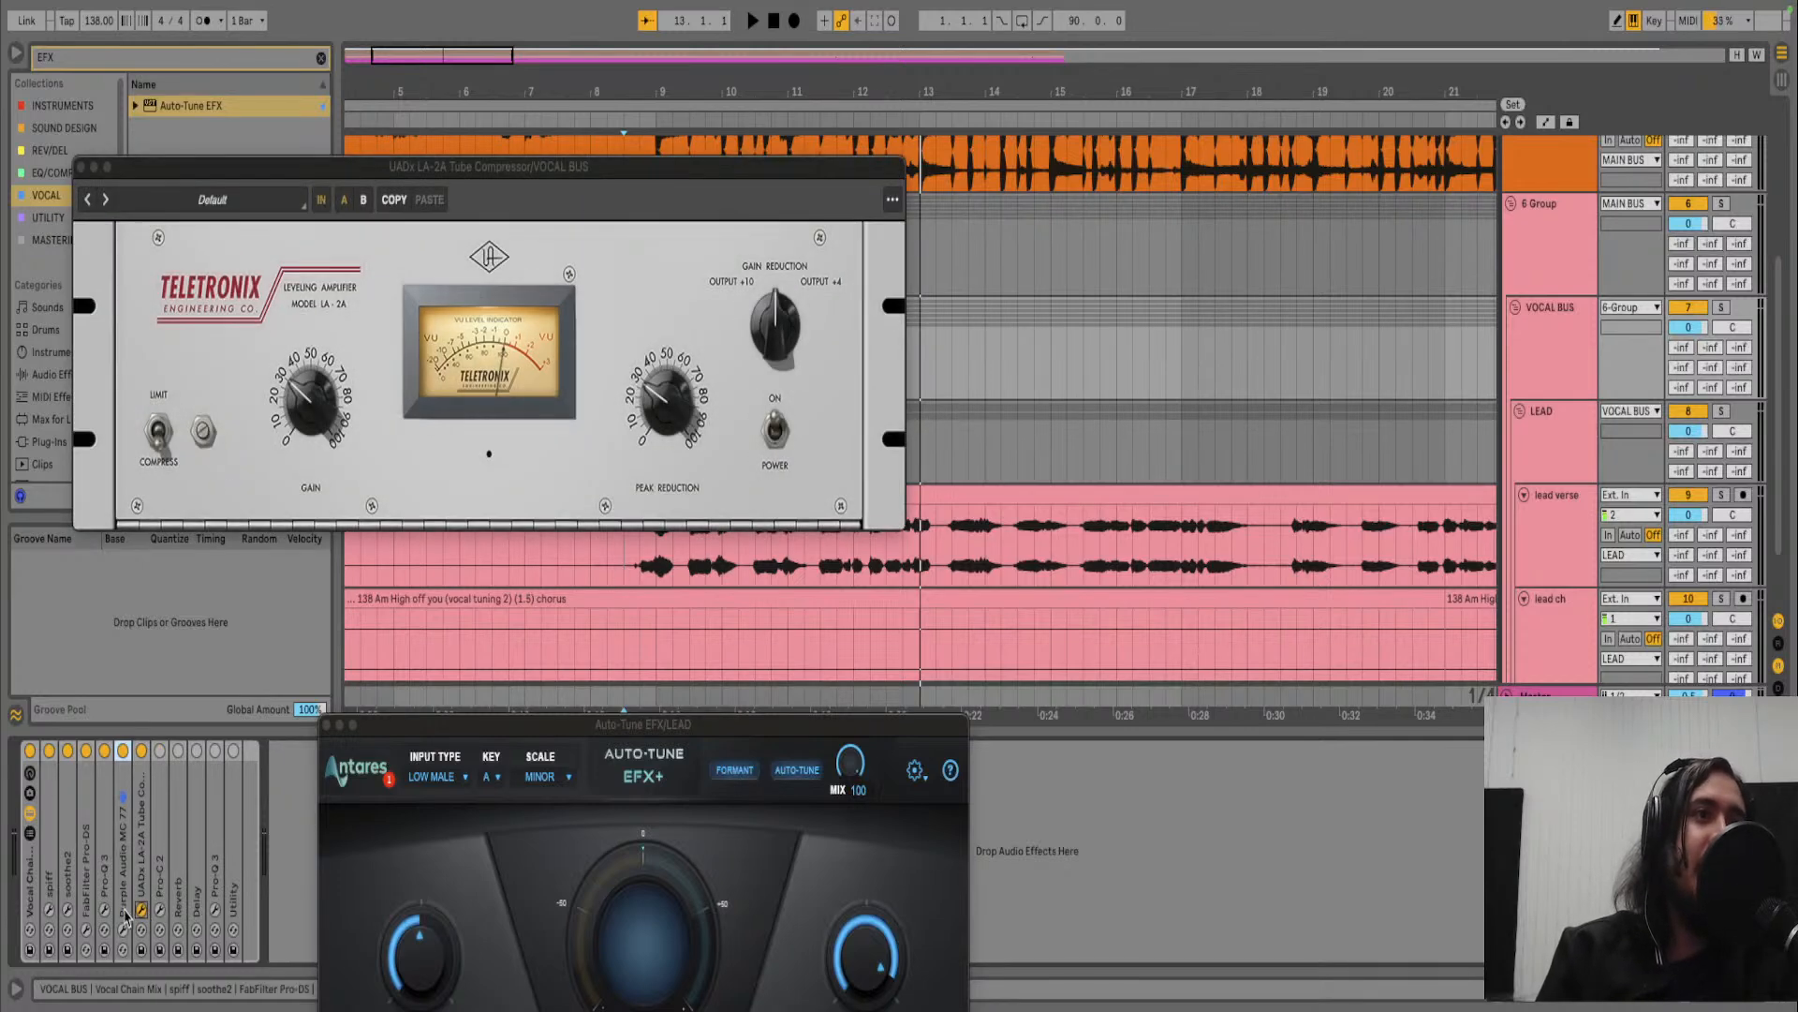
pyautogui.click(123, 930)
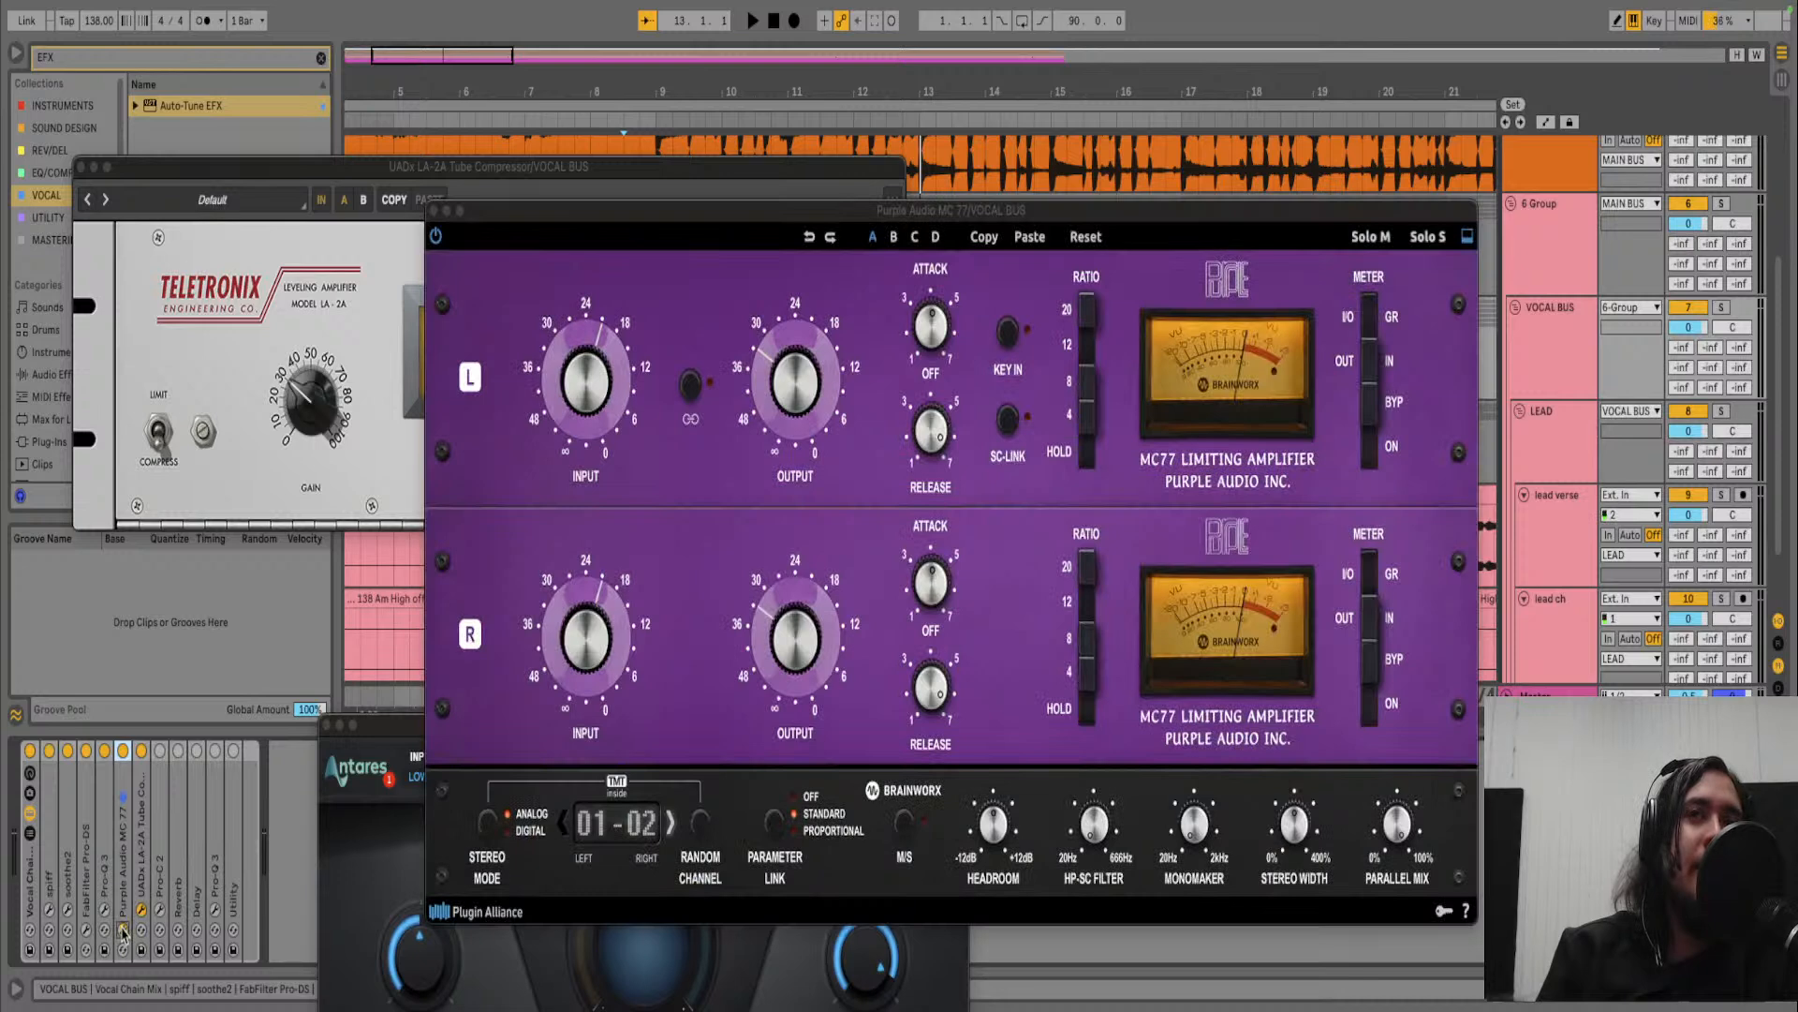
pyautogui.click(123, 930)
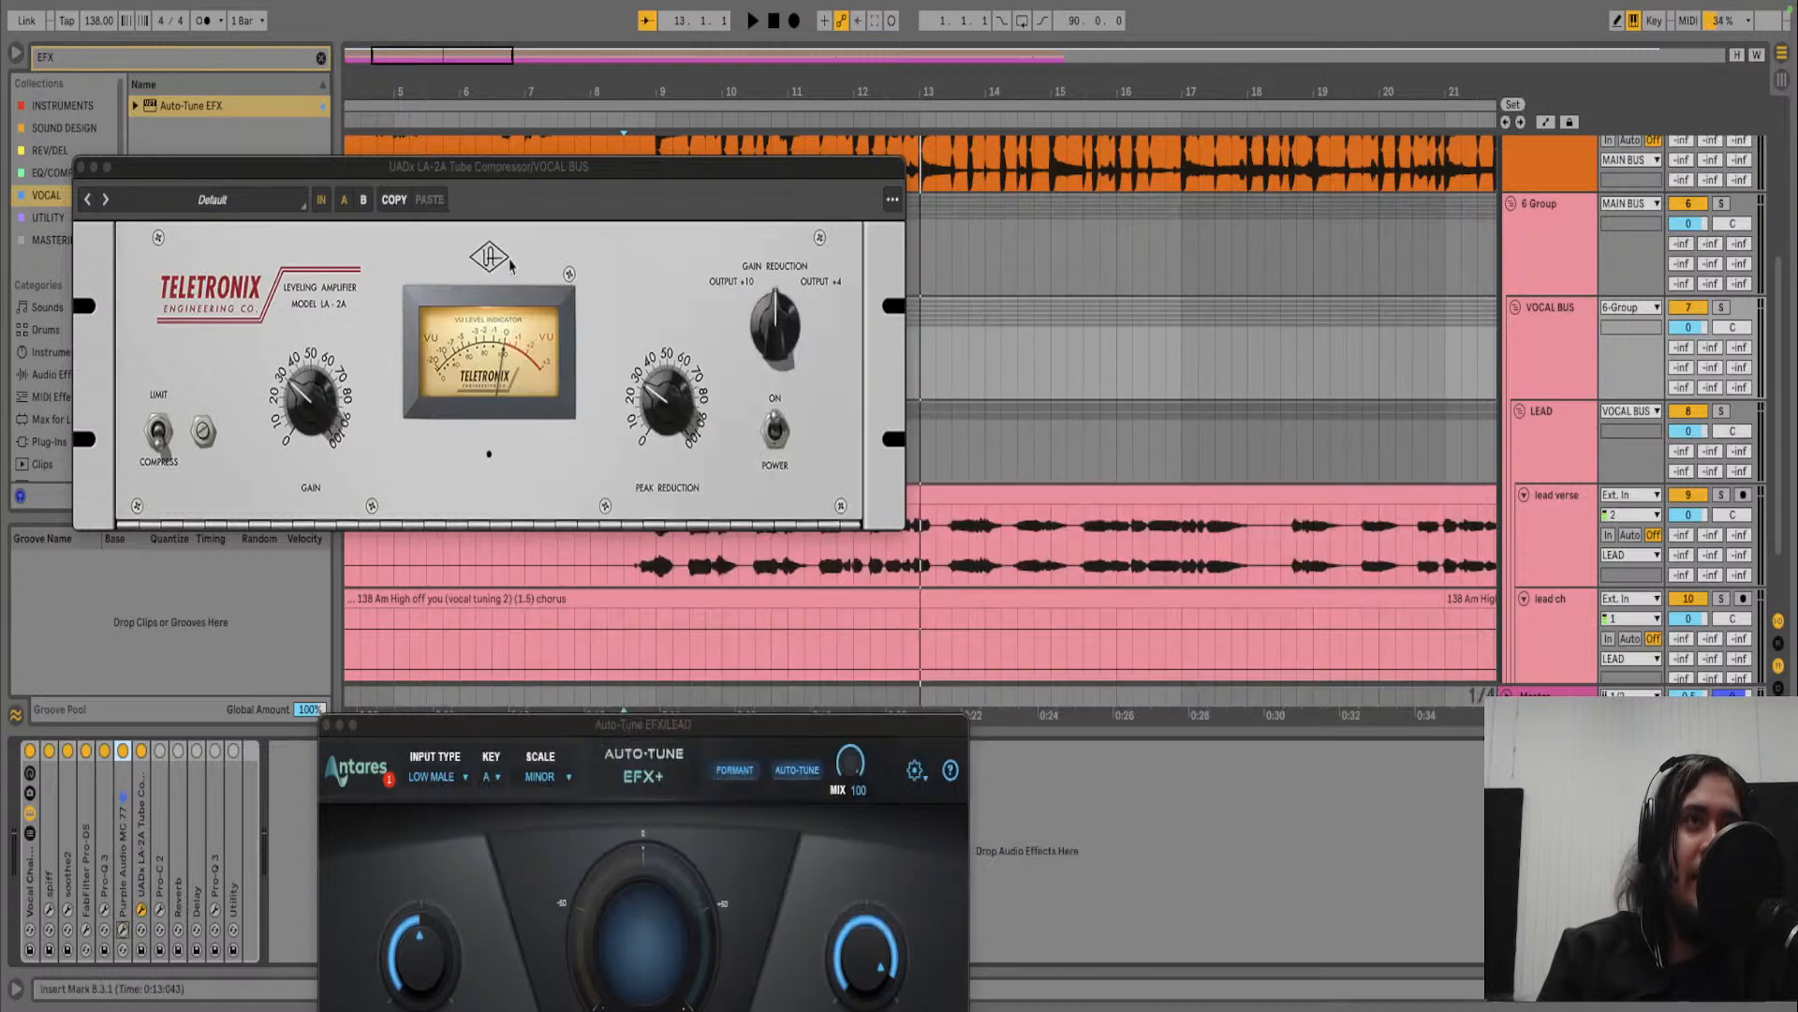
pyautogui.moveTo(456, 178); pyautogui.dragTo(627, 269)
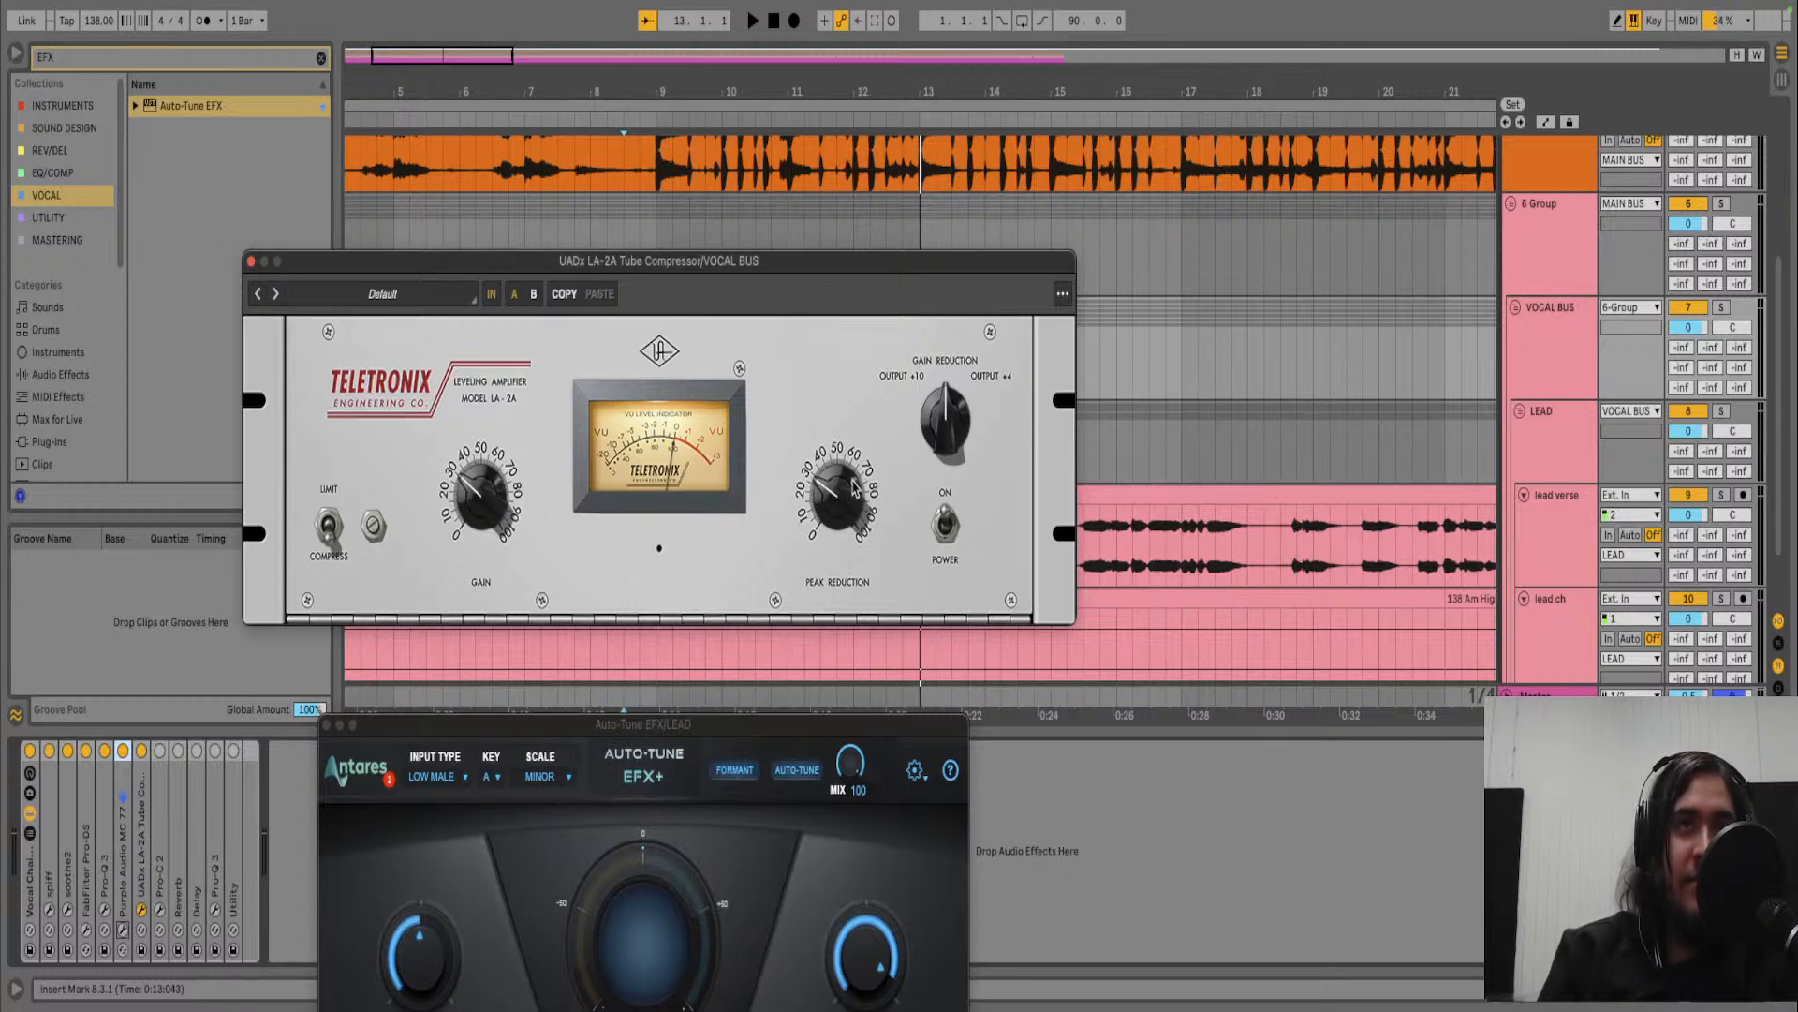
# - Play the lead vocals and compare the sound with the LA-2A compressor on and bypassed
pyautogui.press('space')
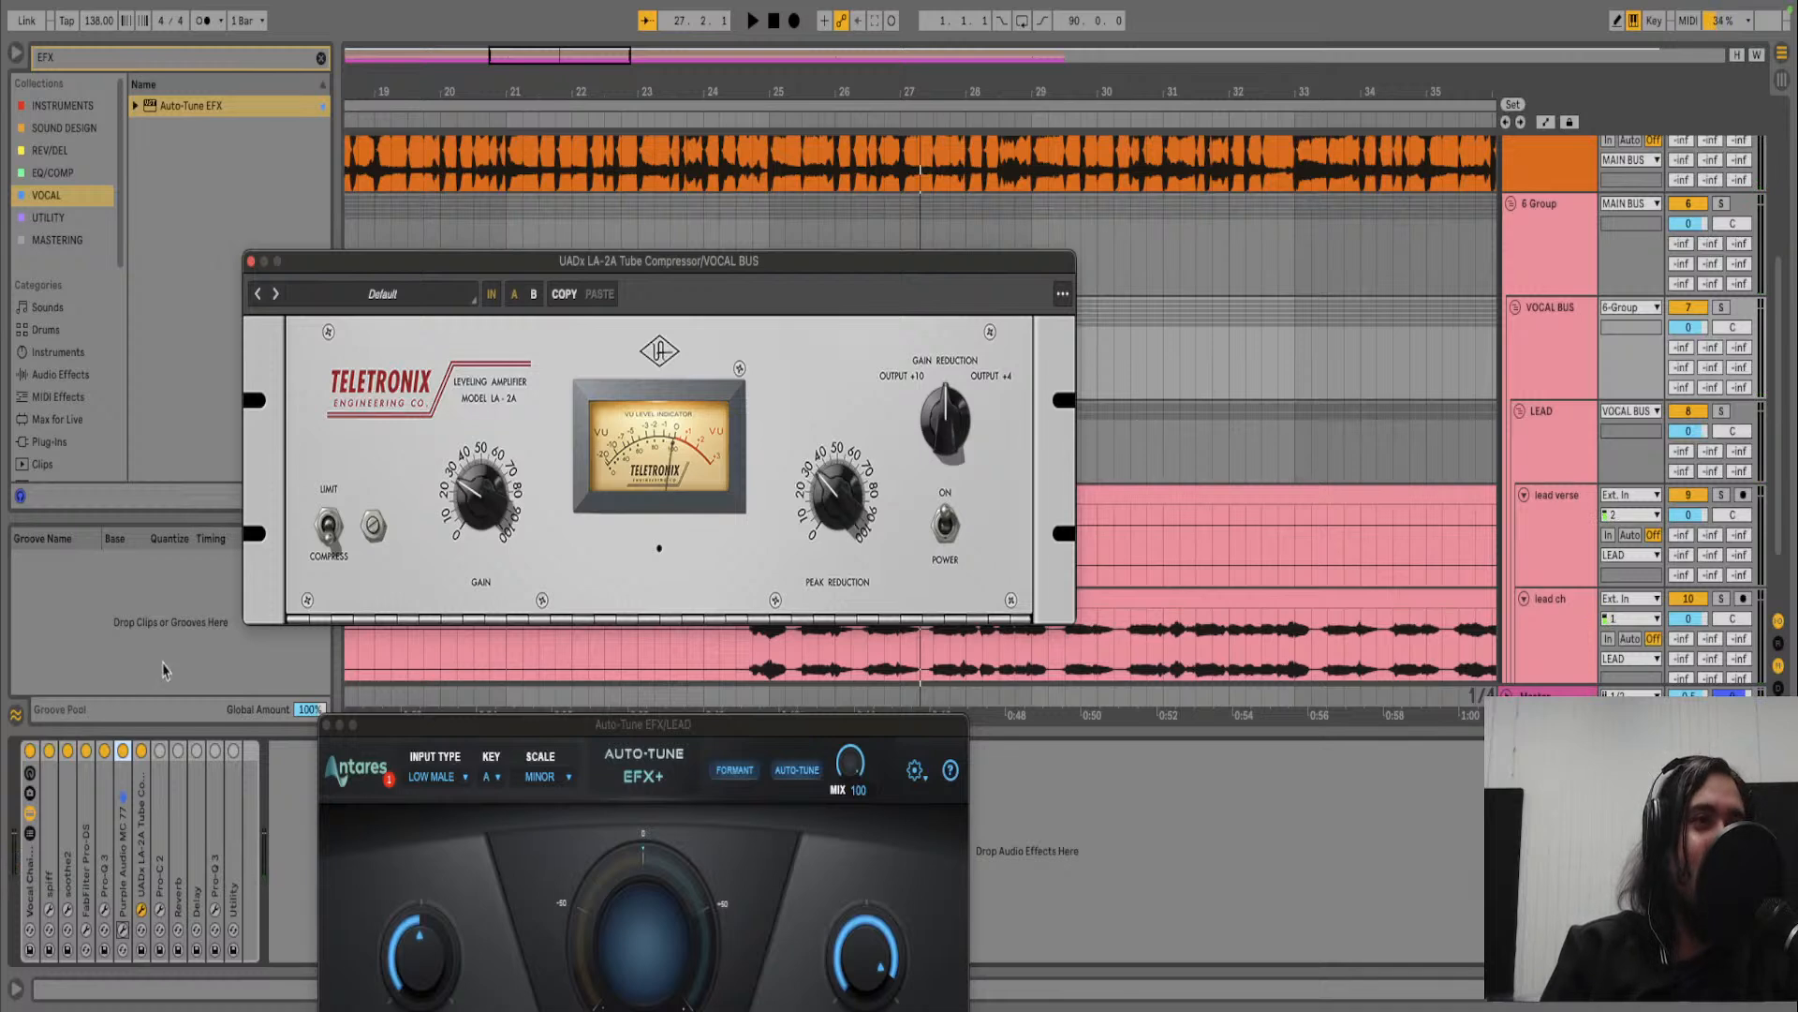
pyautogui.click(141, 752)
pyautogui.press('space')
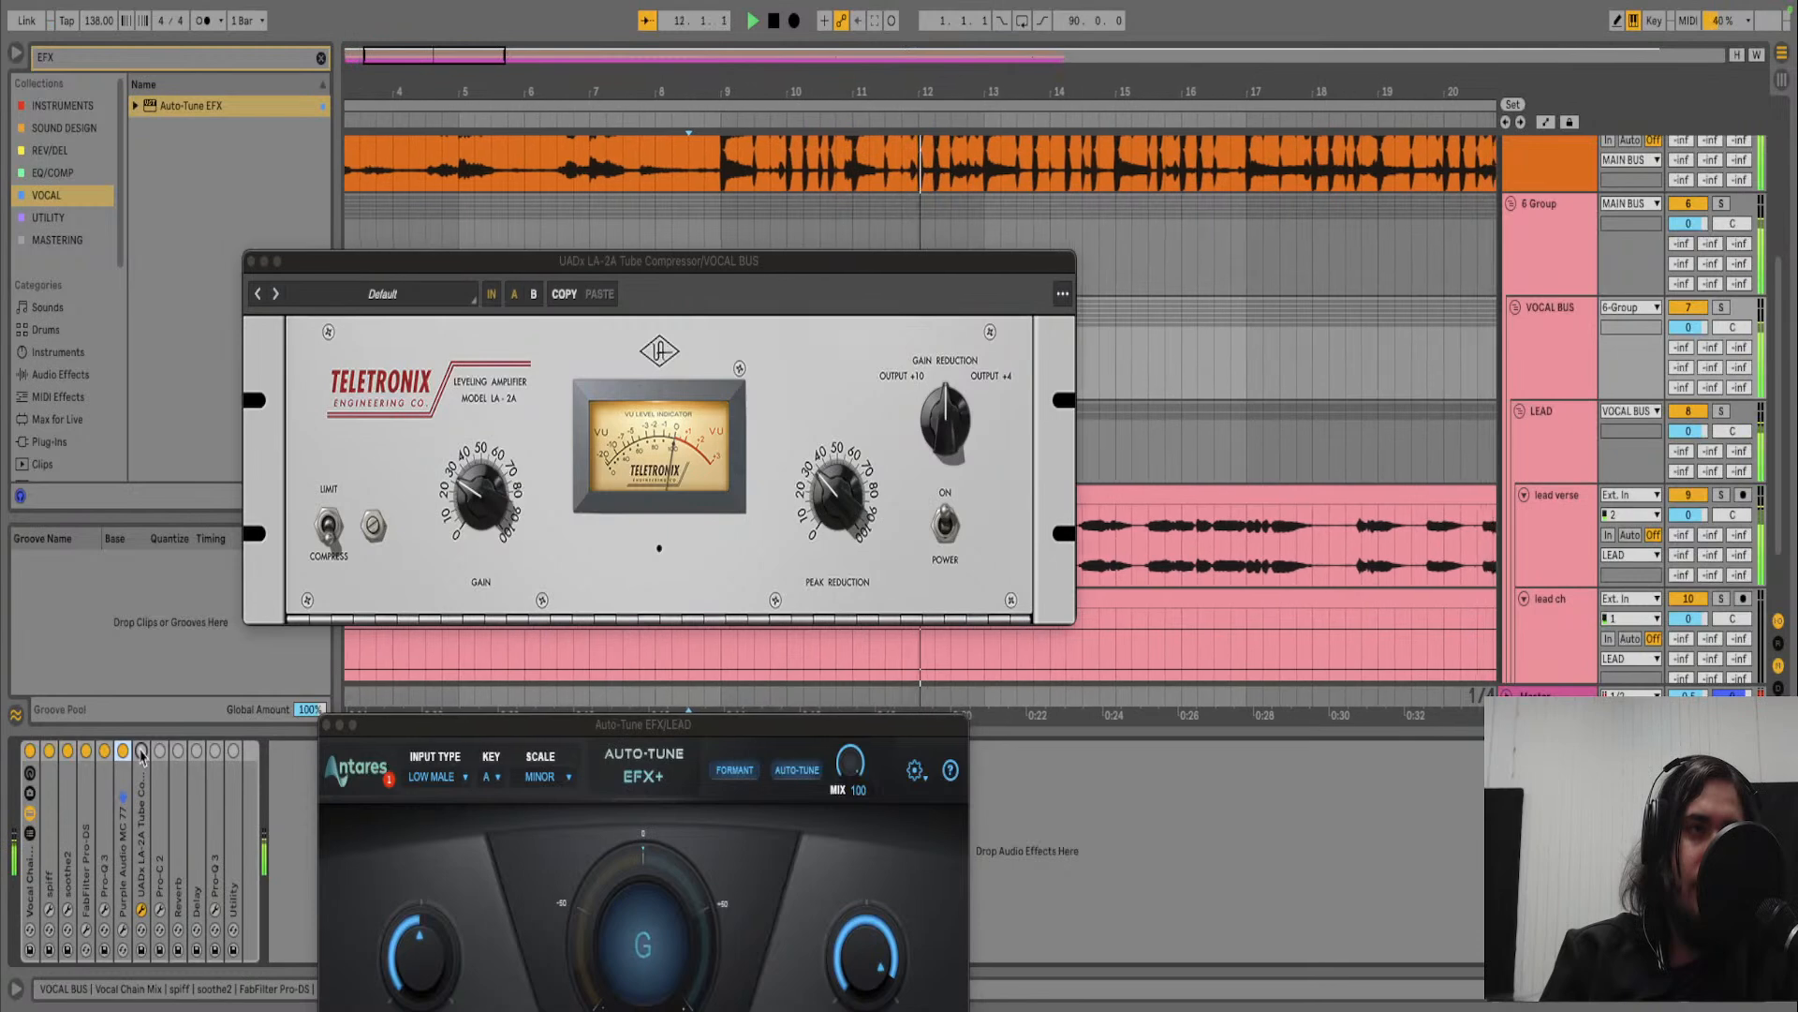
pyautogui.press('space')
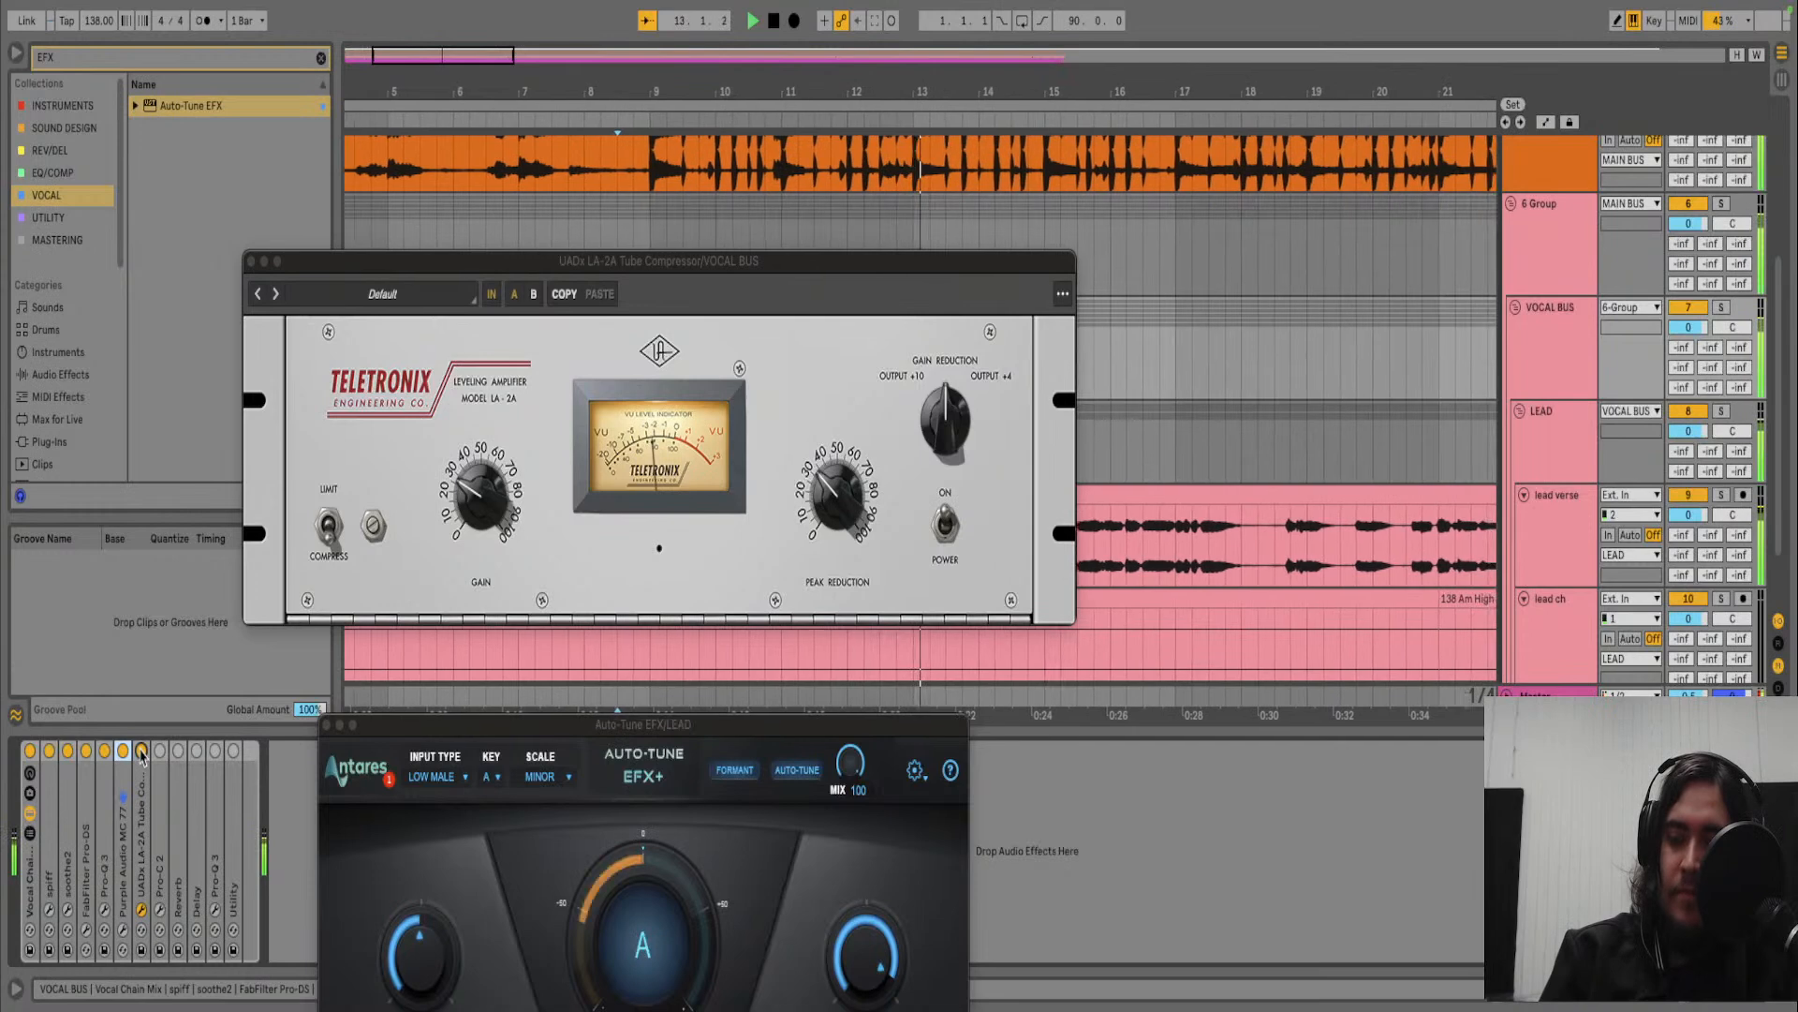
pyautogui.press('space')
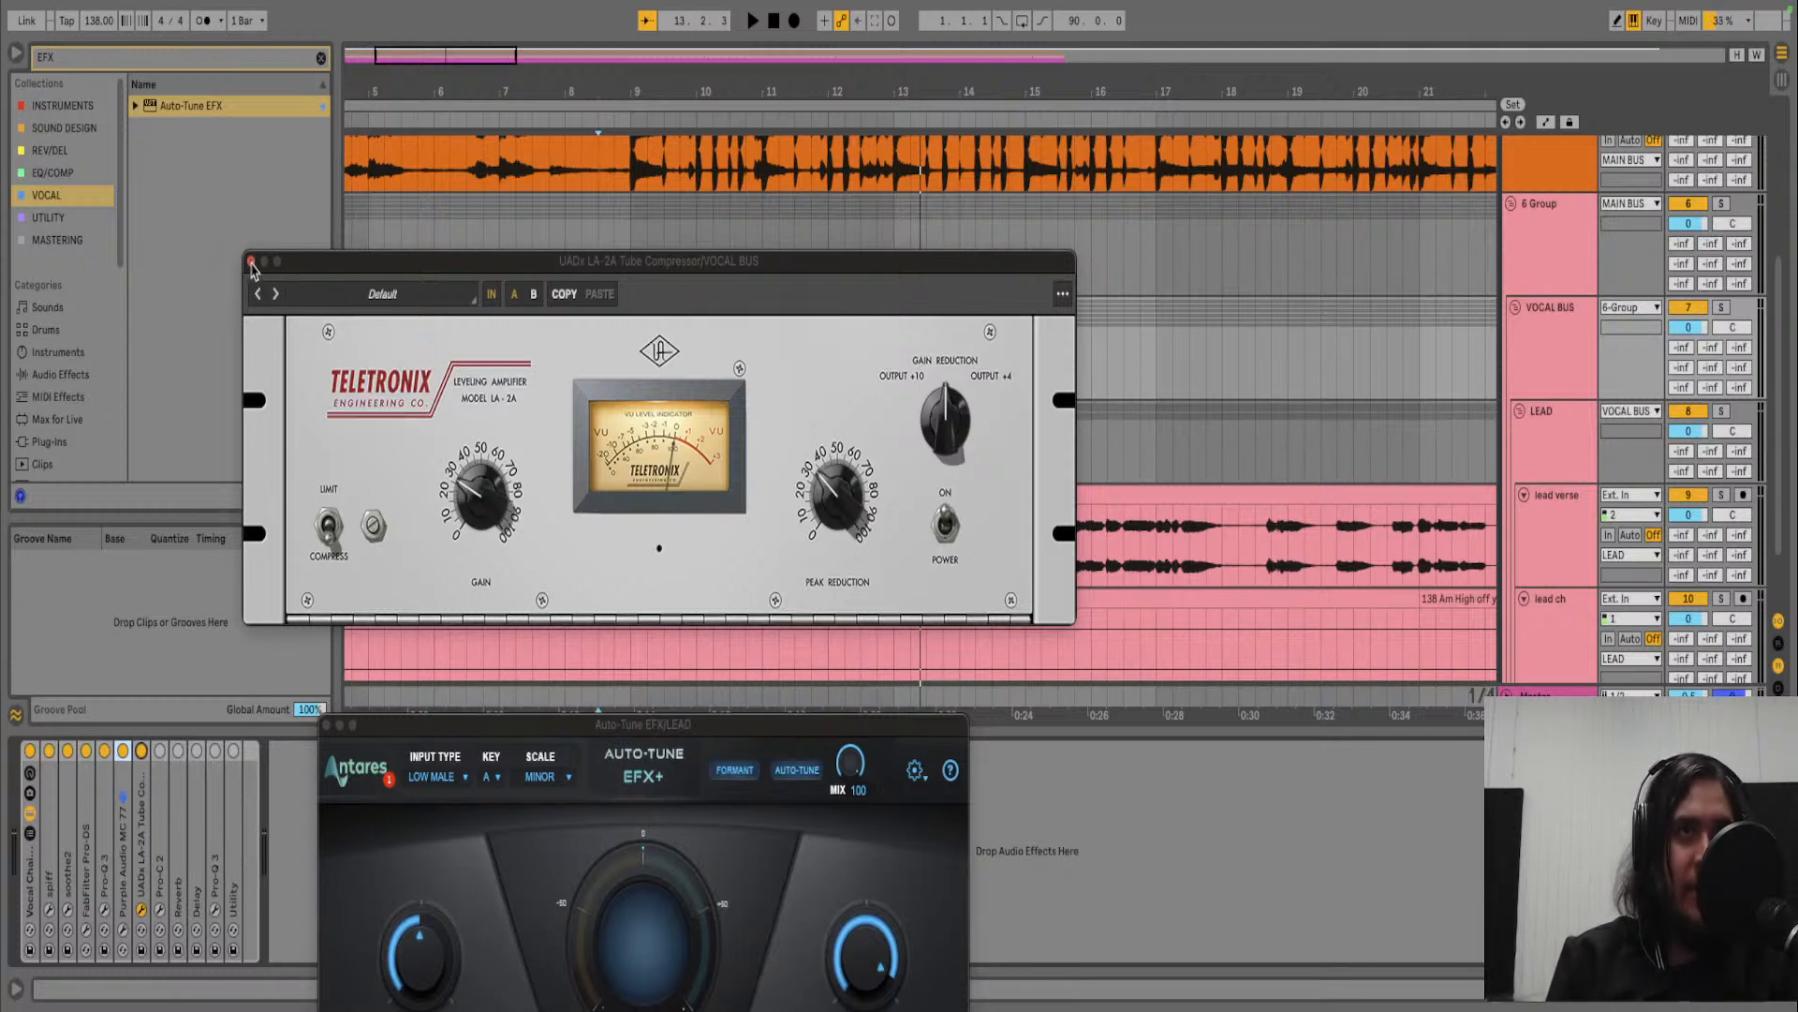
# - Move the LA-2A window off the tracks and play the lead vocals from bar 21 into the chorus
pyautogui.moveTo(332, 272); pyautogui.dragTo(183, 840)
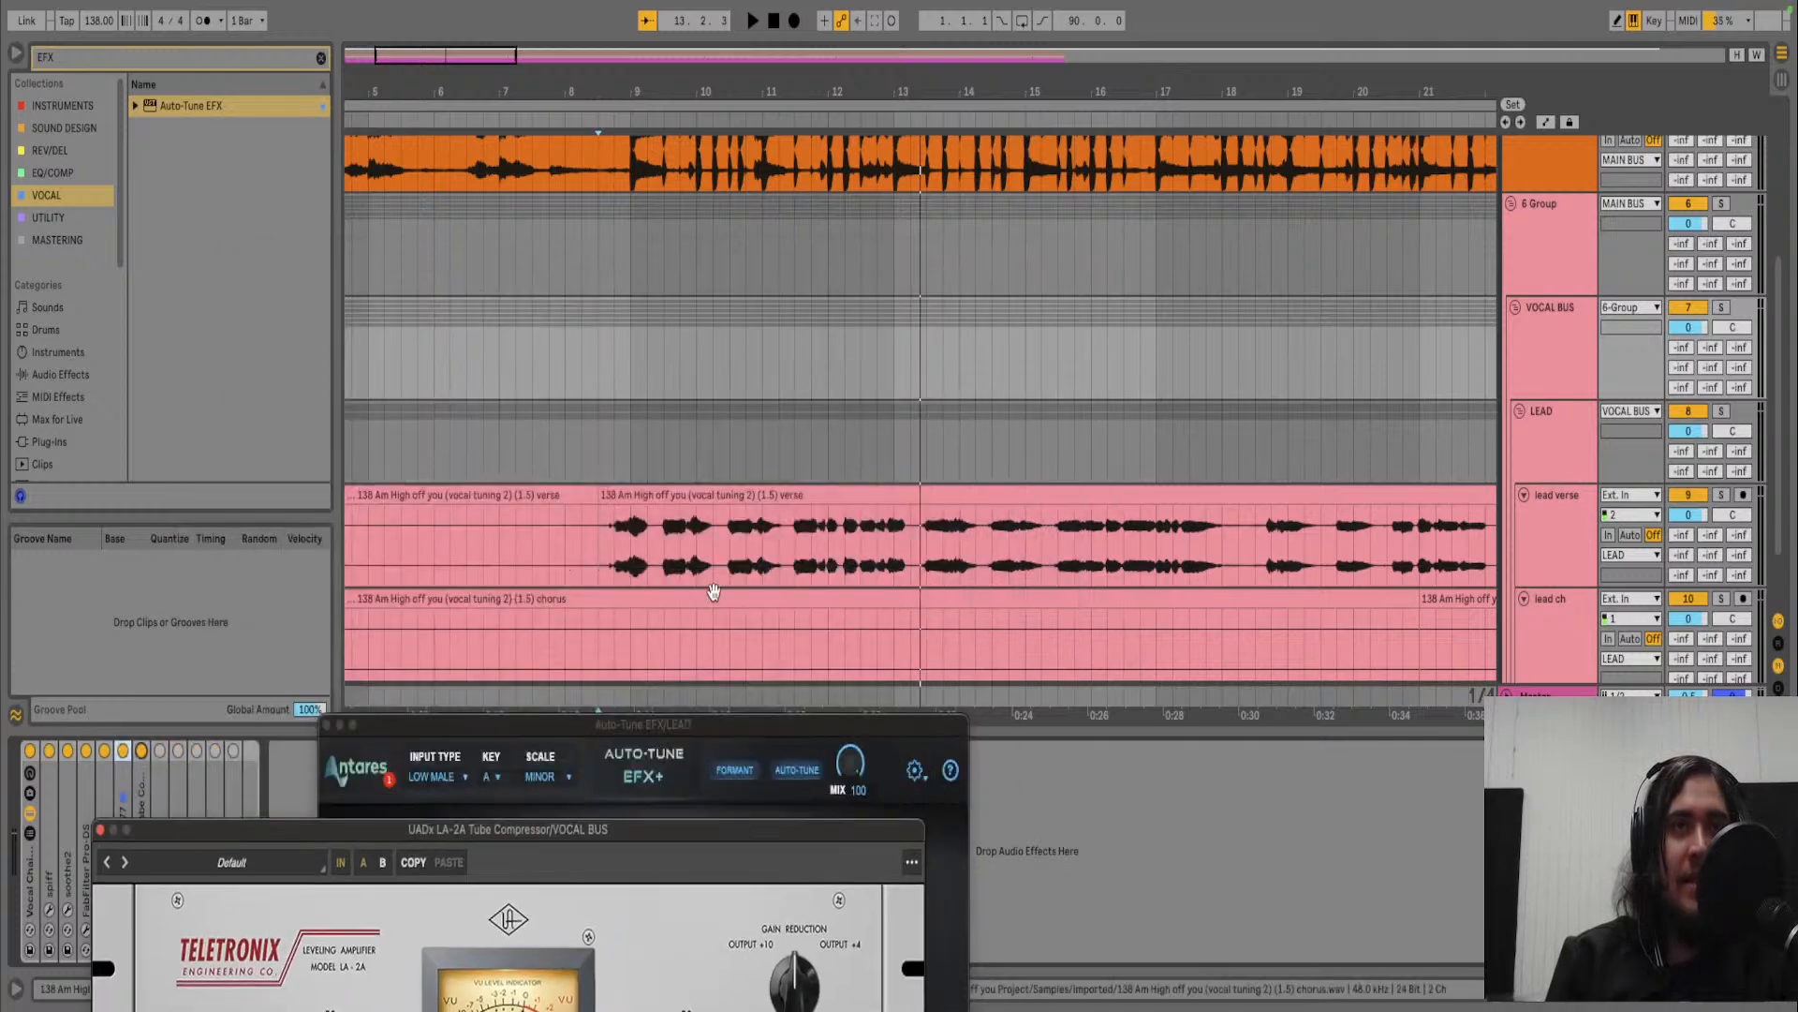
pyautogui.click(831, 590)
pyautogui.scroll(-8, 831, 588)
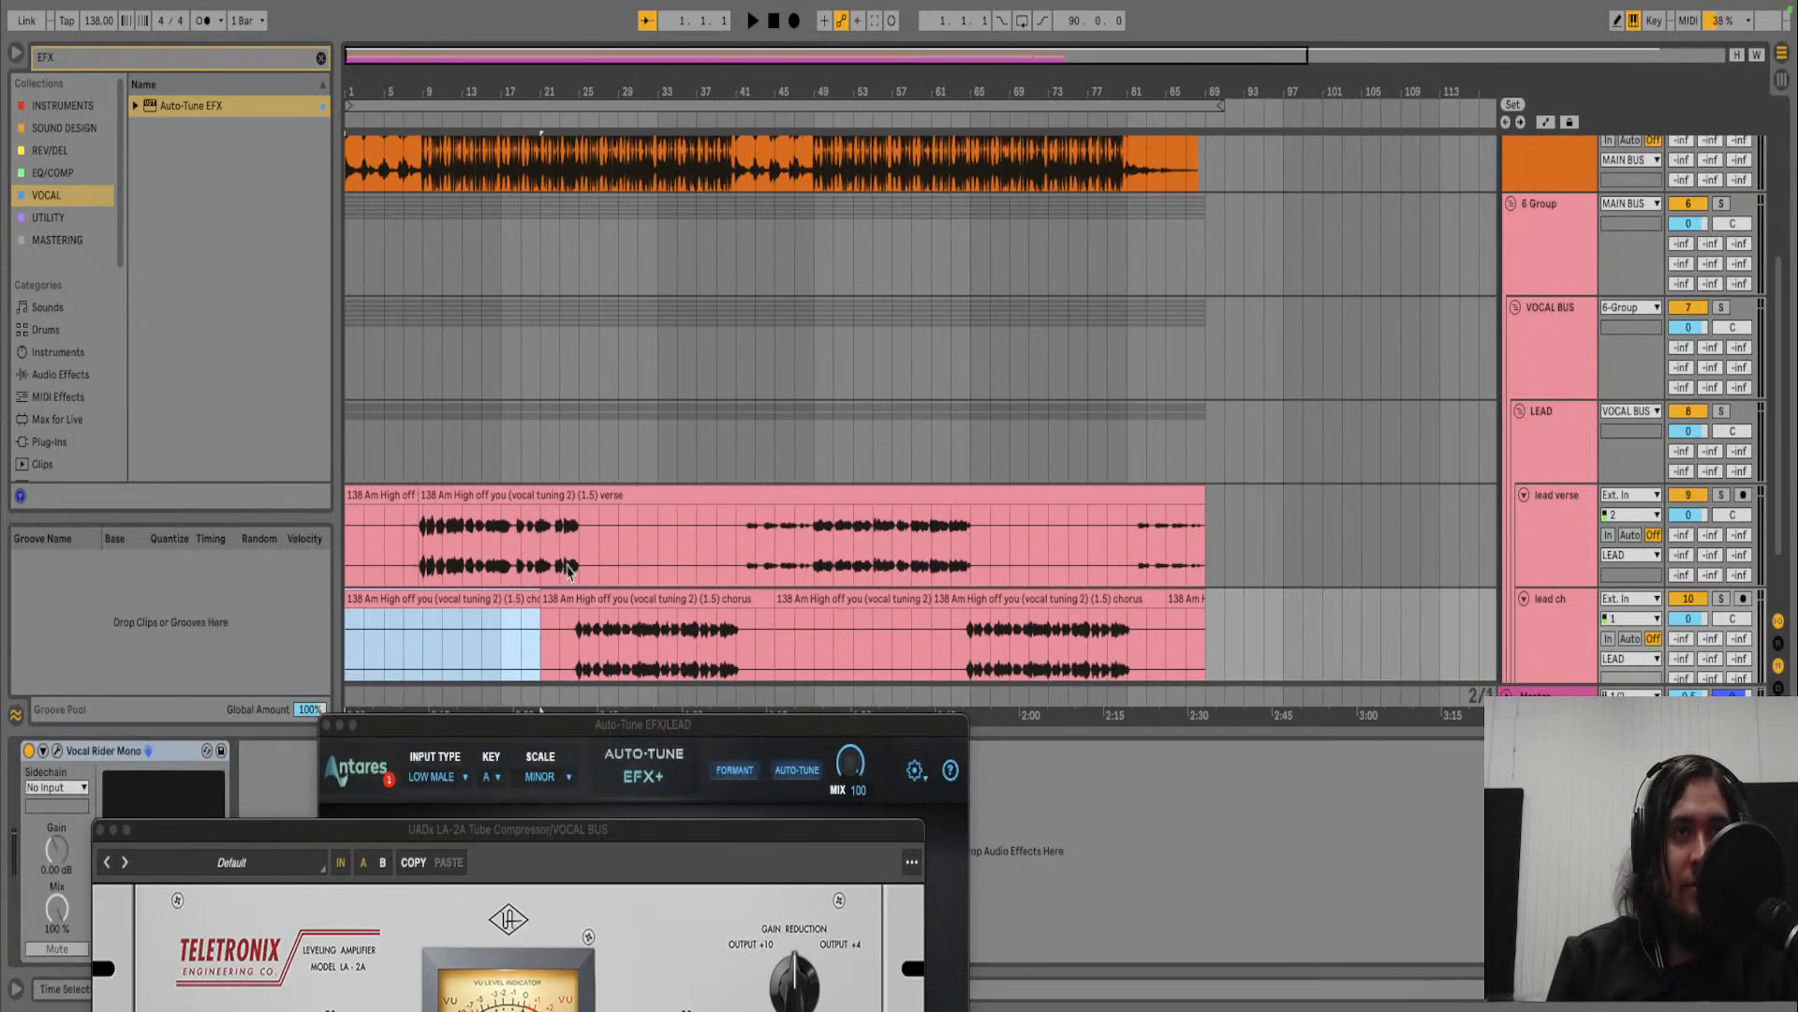
pyautogui.click(530, 548)
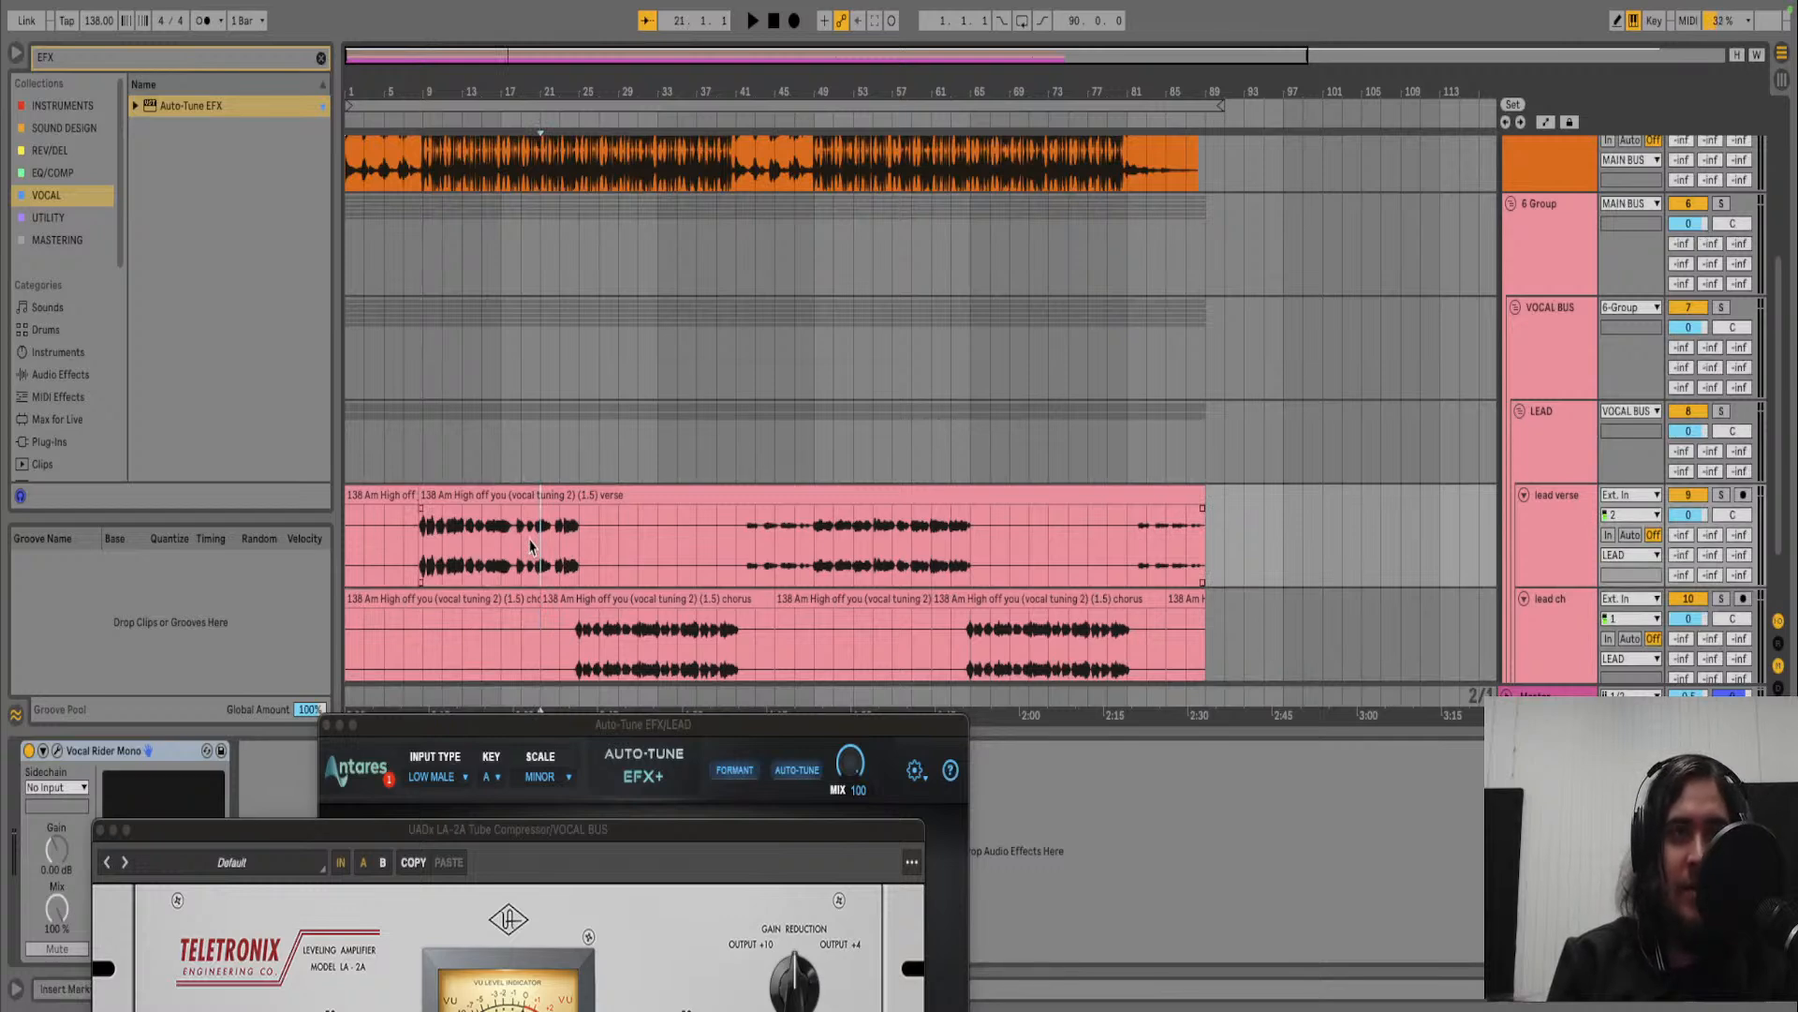
pyautogui.press('space')
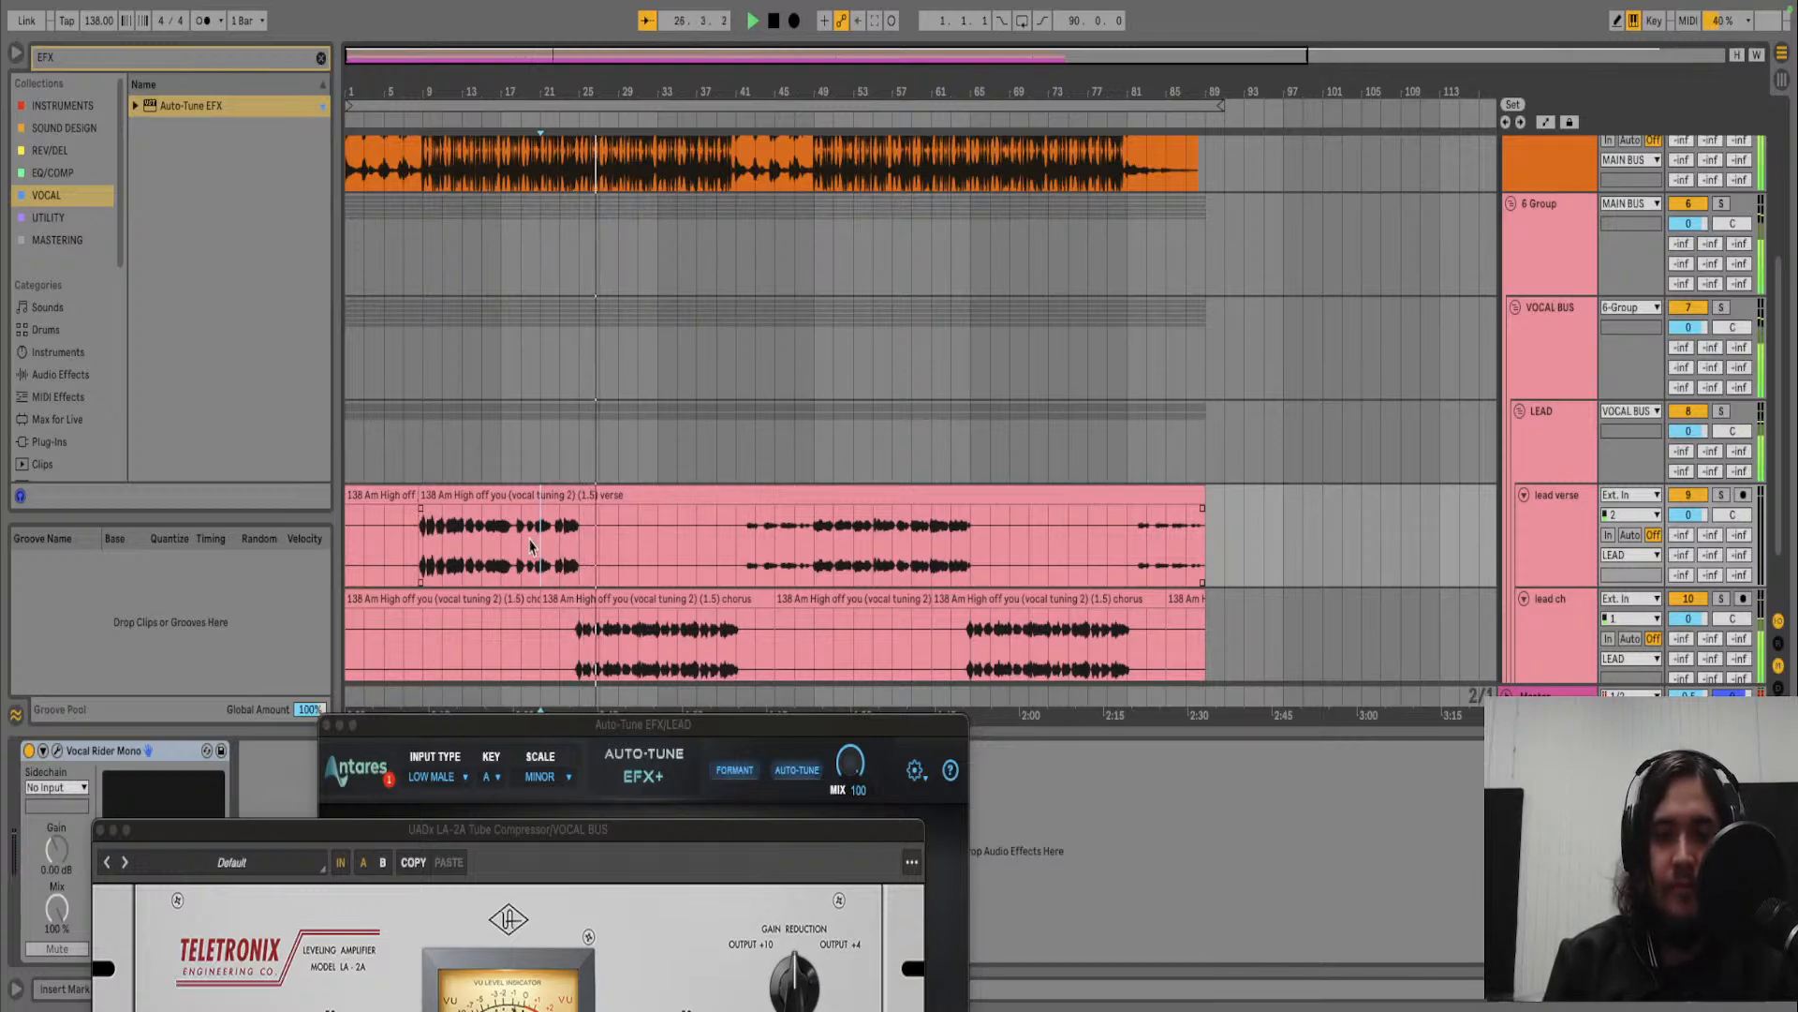
# - Set the retune speed of Auto-Tune EFX on LEAD to 33 while the song plays, and close the plug-in window
pyautogui.click(1564, 334)
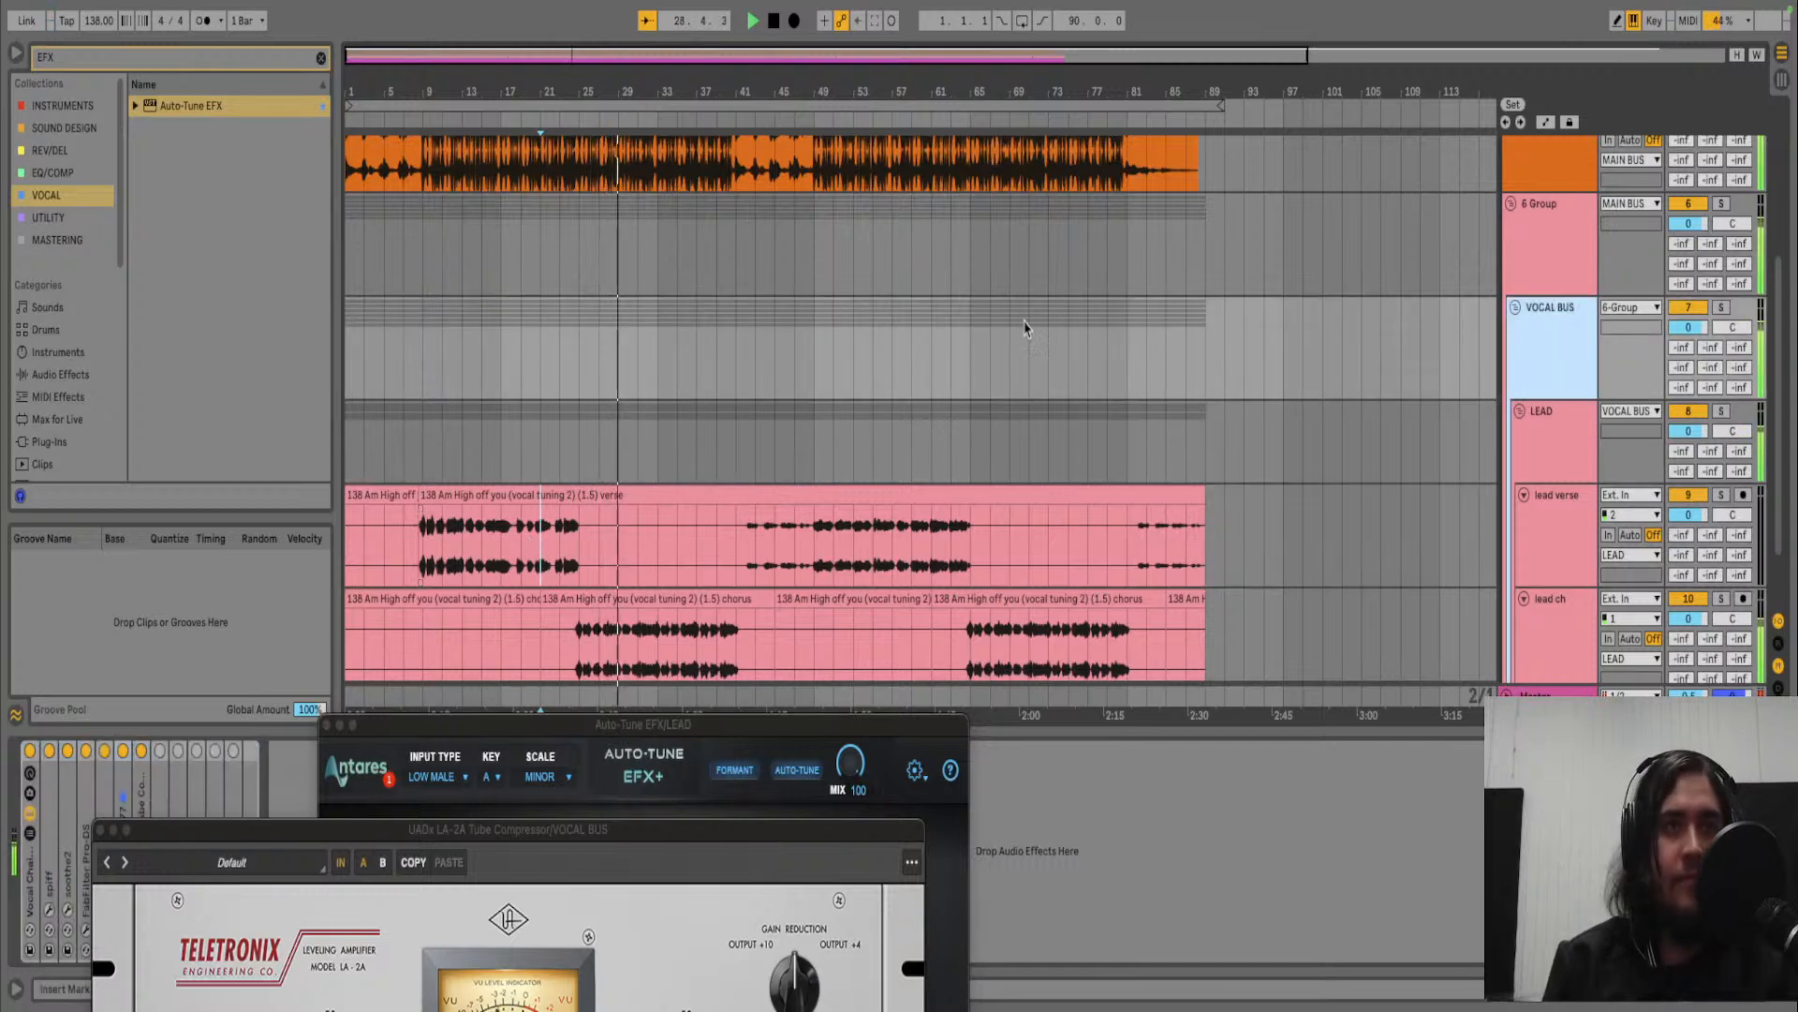
pyautogui.moveTo(617, 723); pyautogui.dragTo(572, 269)
pyautogui.moveTo(363, 543); pyautogui.dragTo(362, 531)
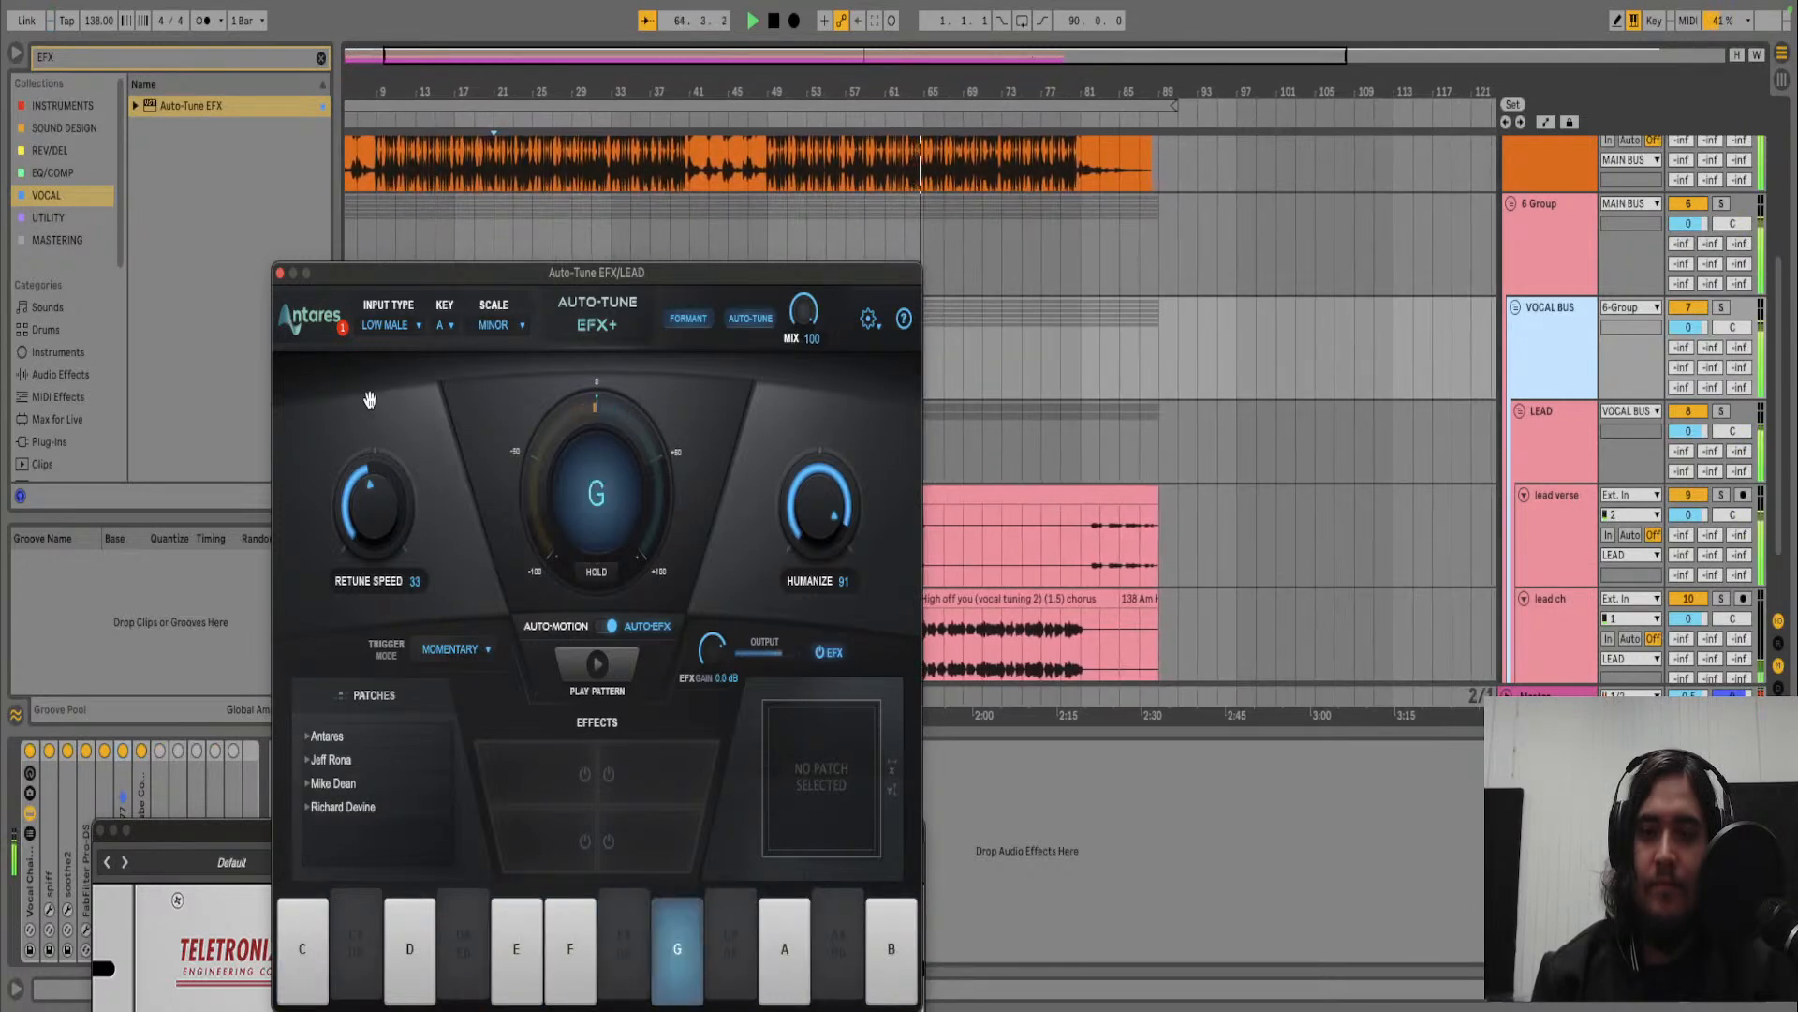
pyautogui.press('space')
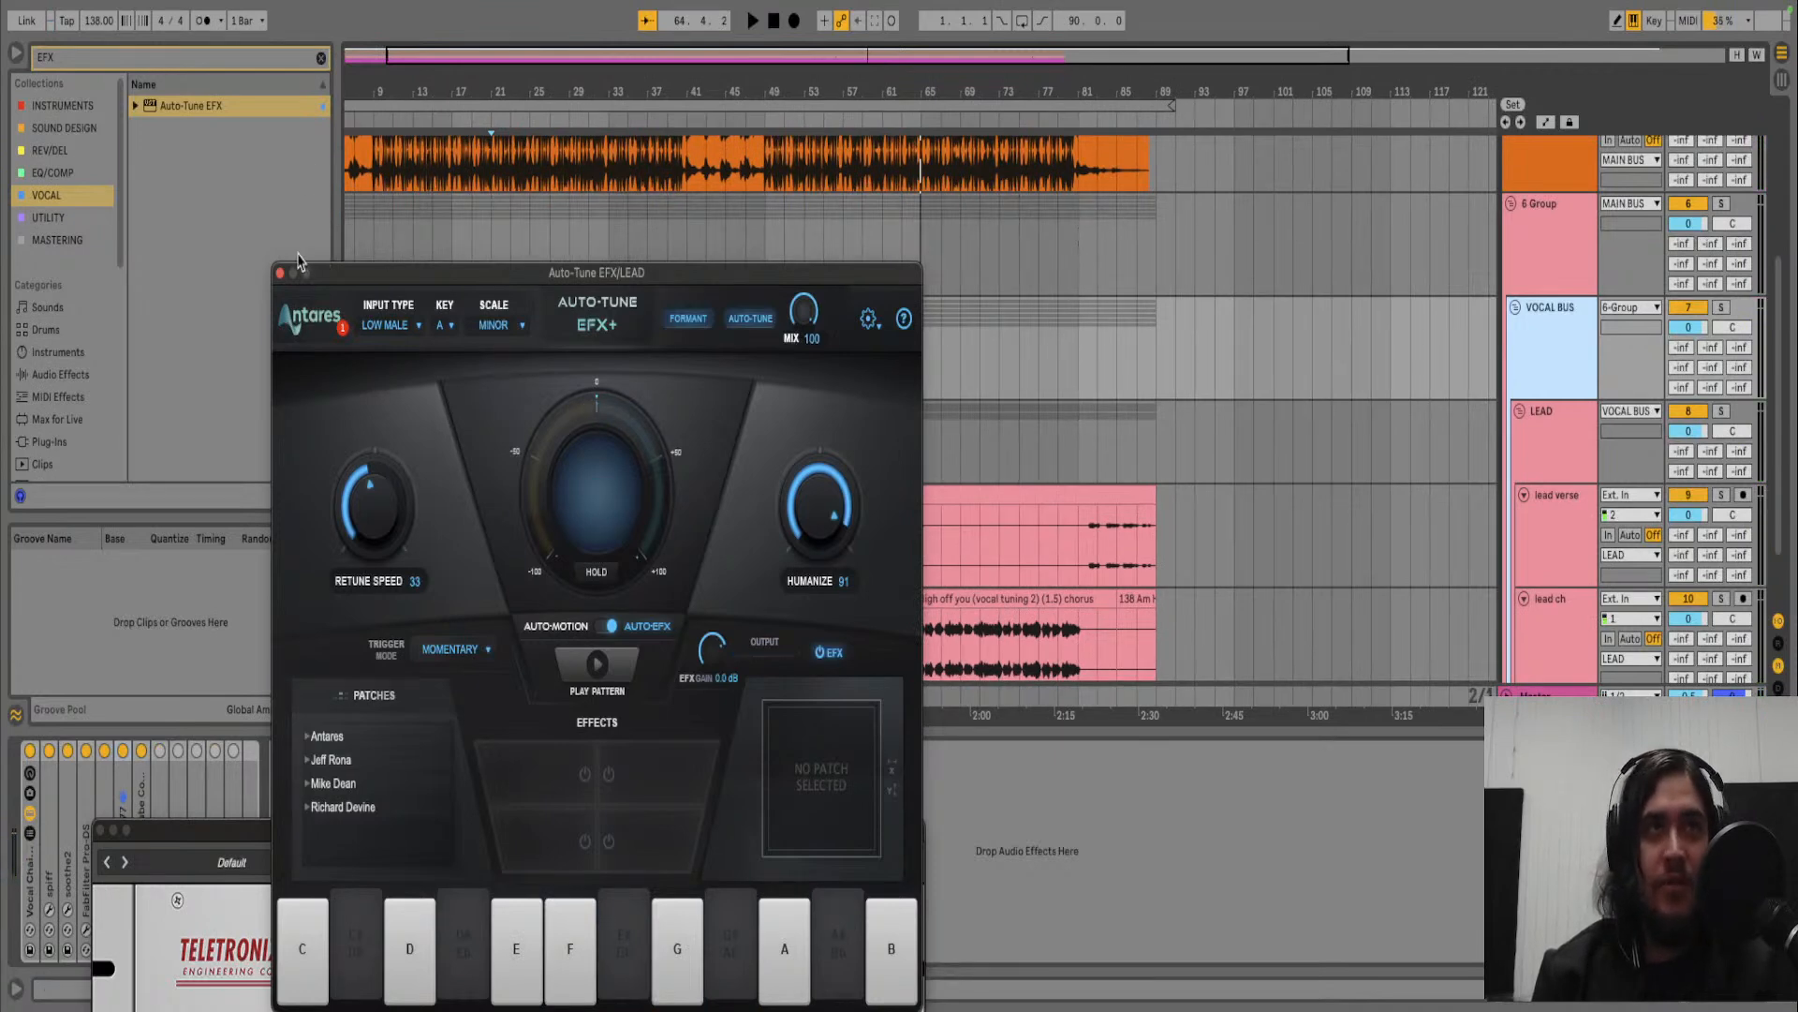
pyautogui.click(279, 274)
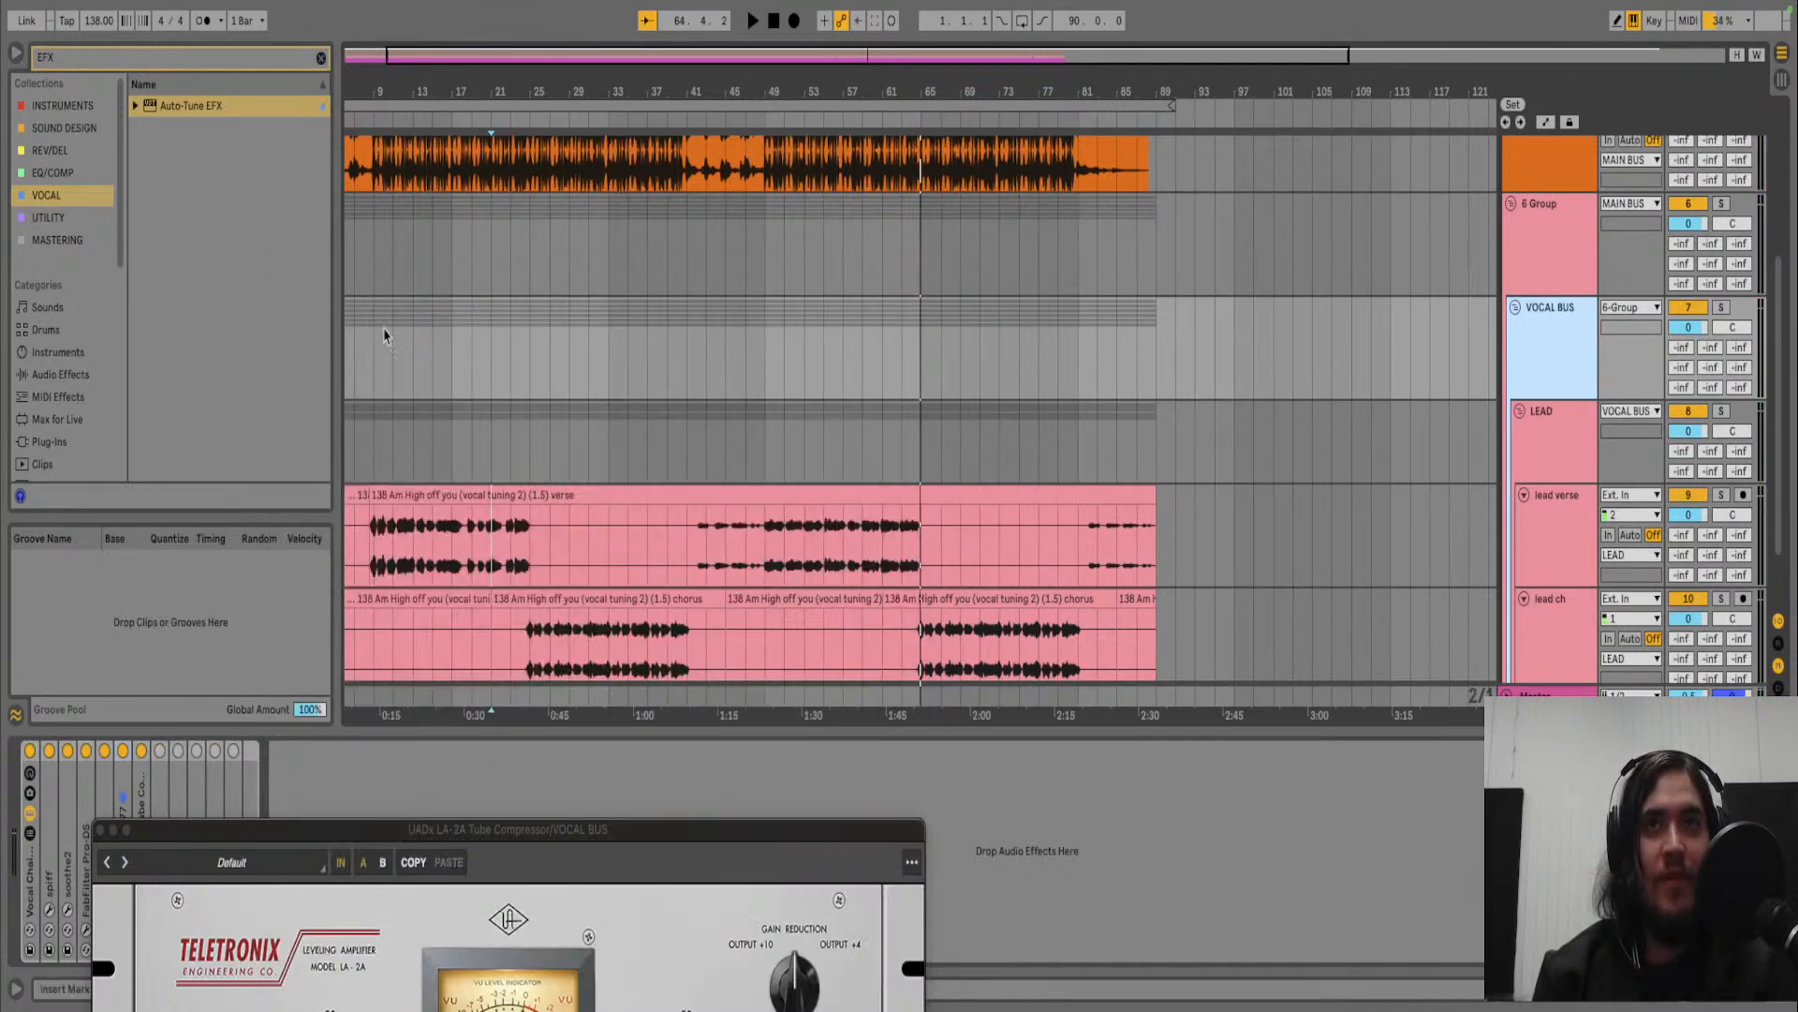
# - Close the LA-2A window, and enable and open the Pro-C 2 compressor on the VOCAL BUS
pyautogui.click(1542, 266)
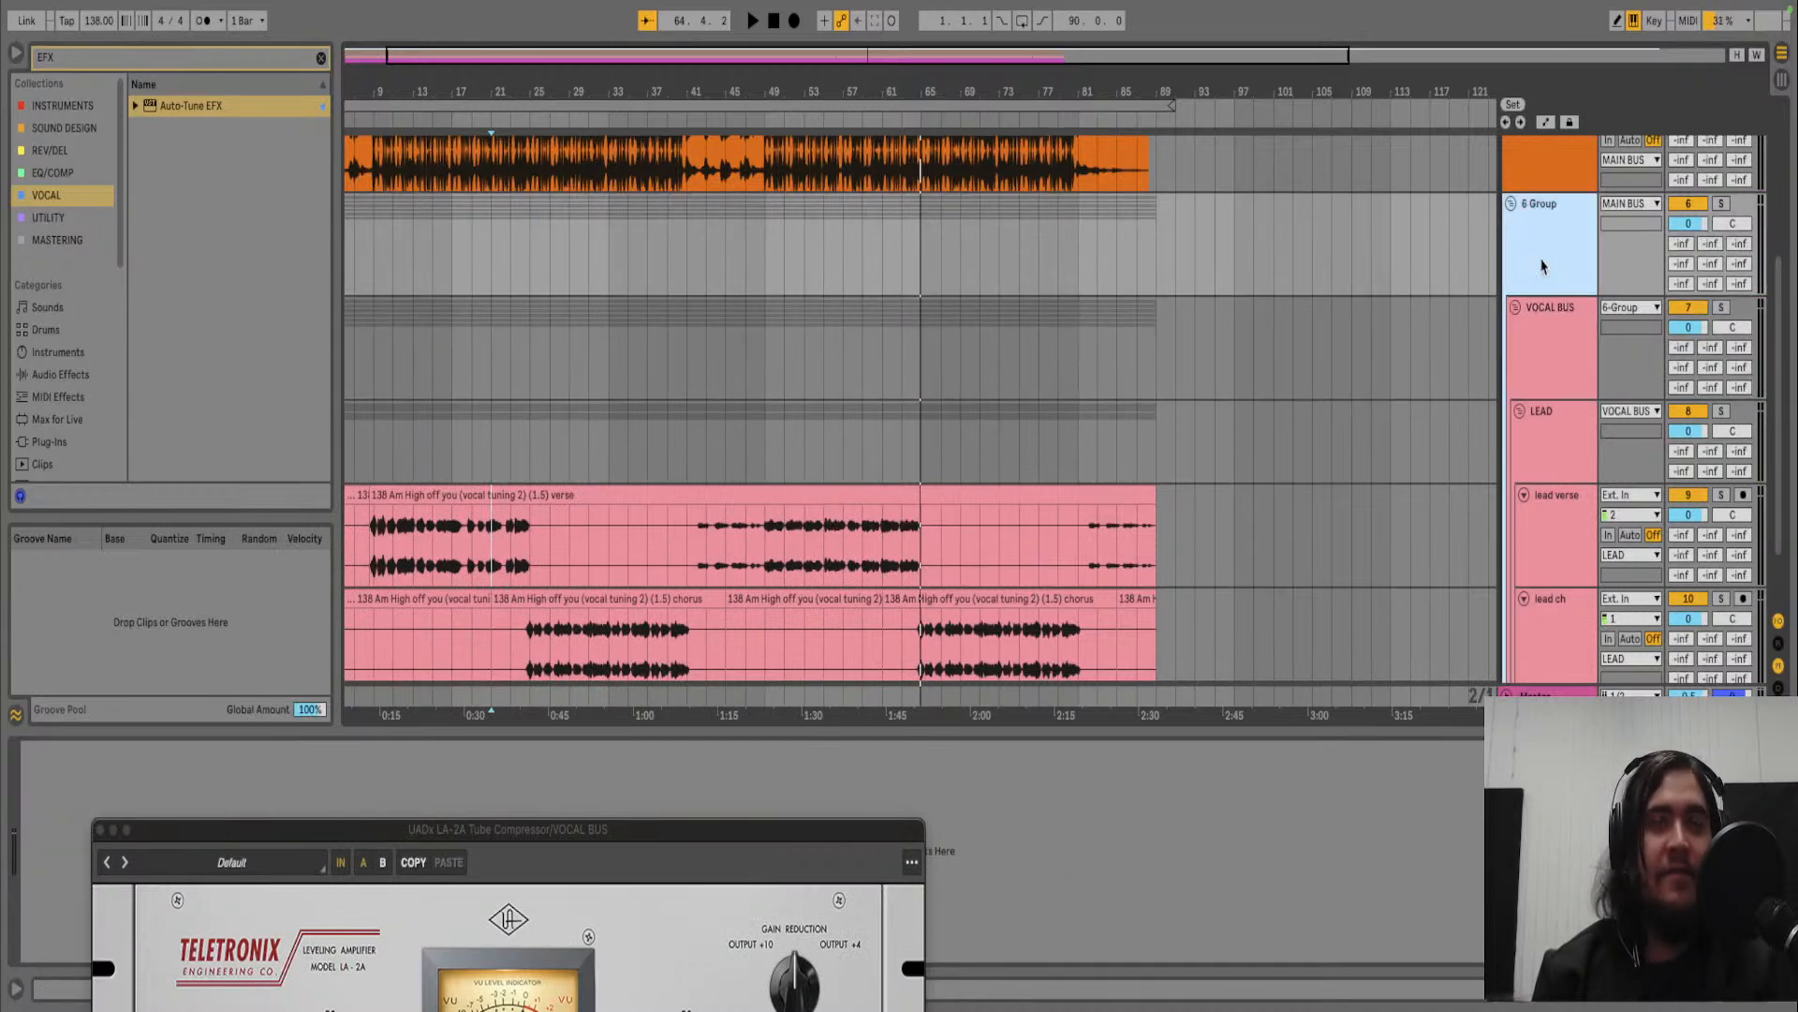
pyautogui.click(1562, 357)
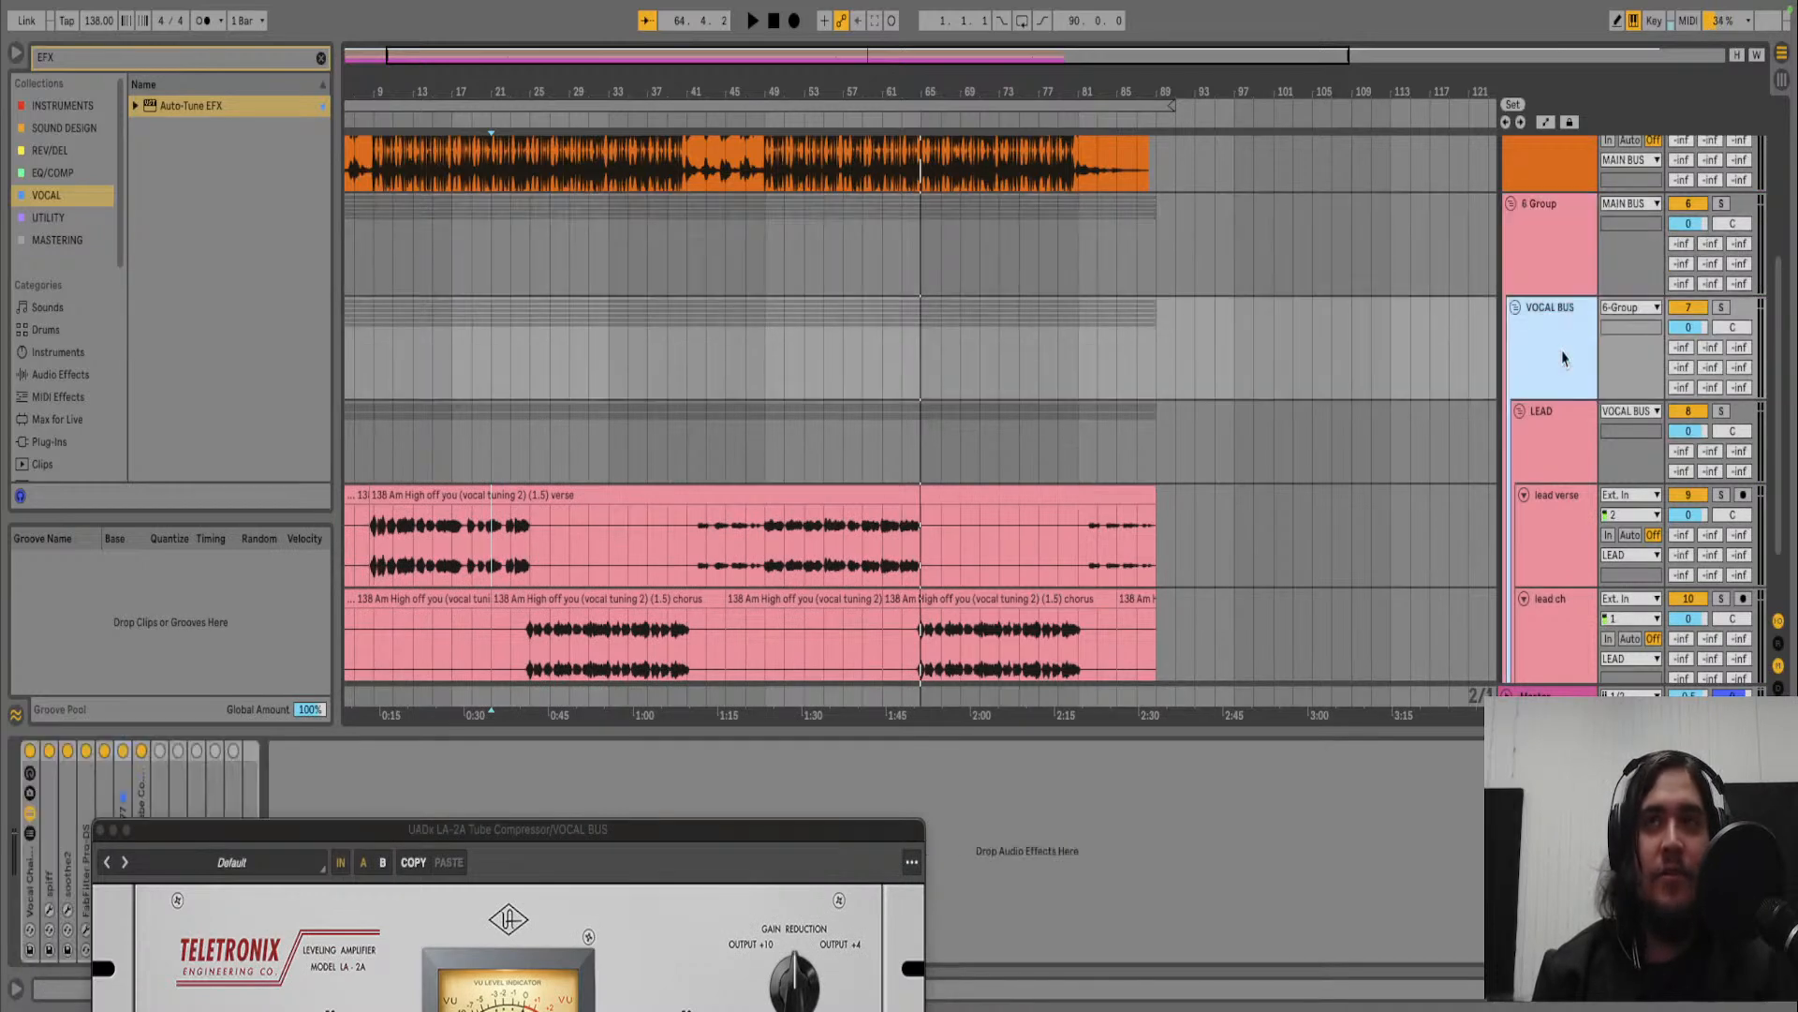
pyautogui.click(100, 830)
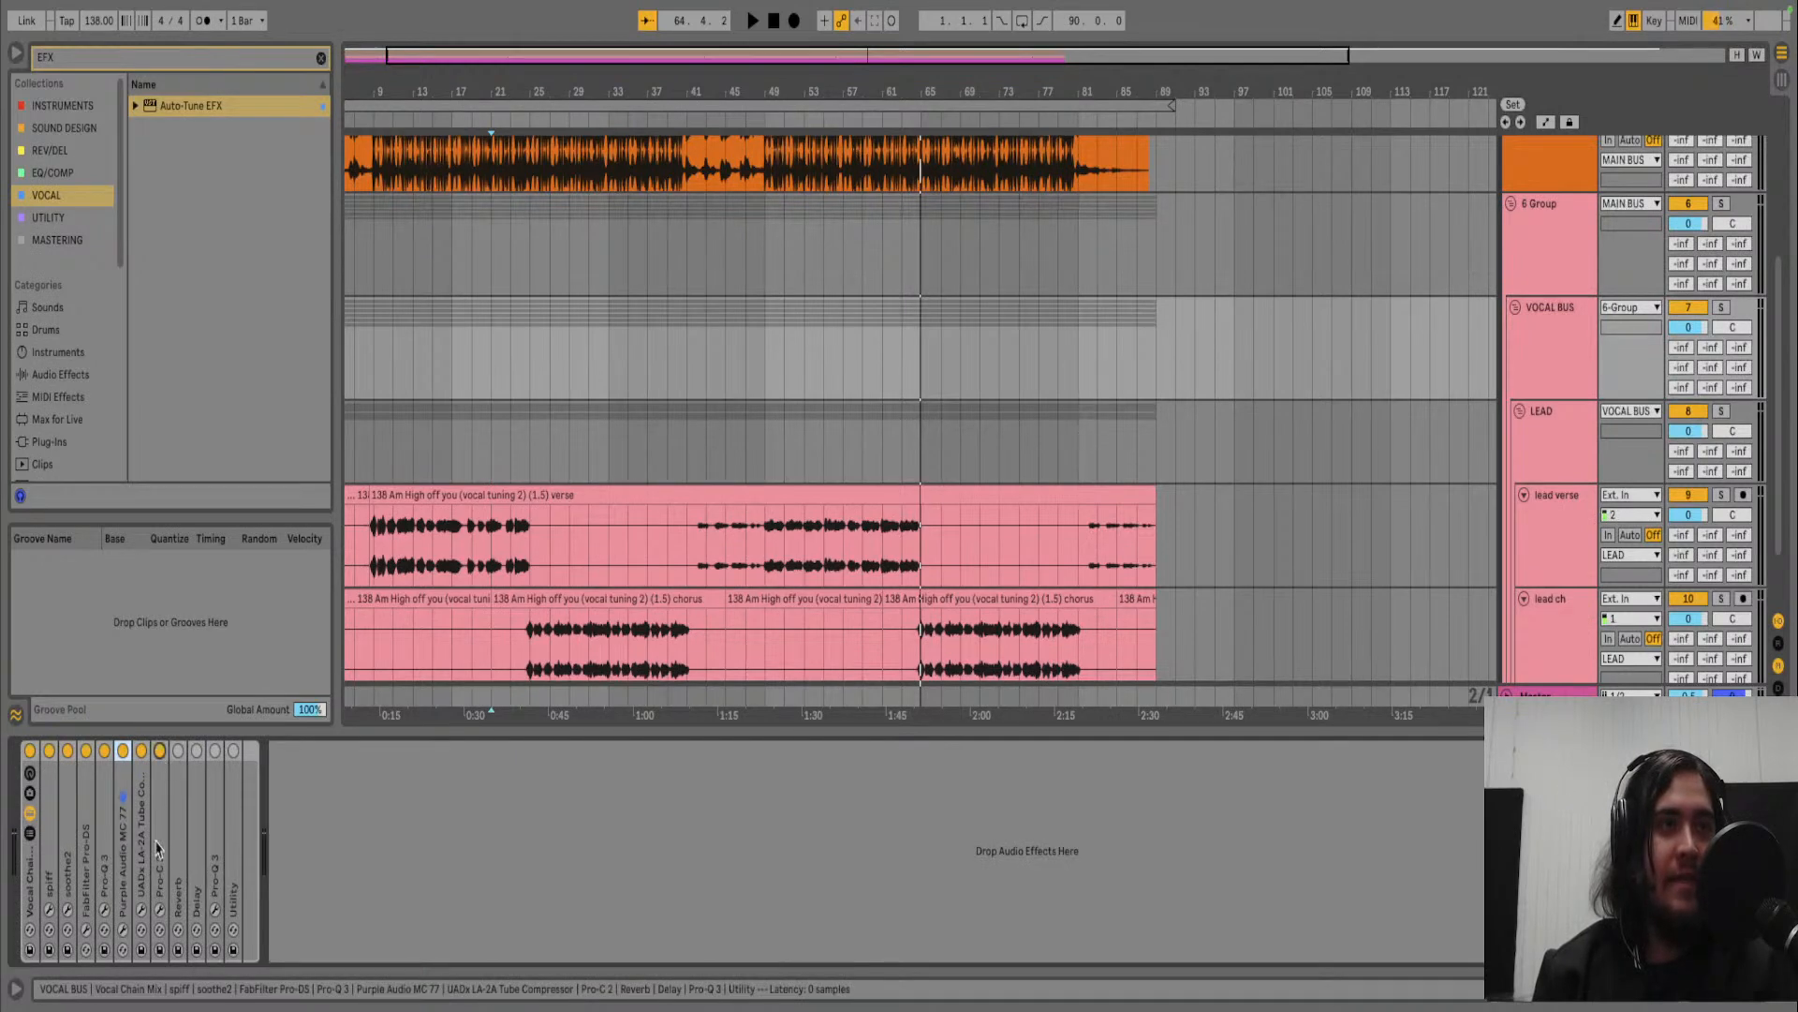
pyautogui.click(159, 913)
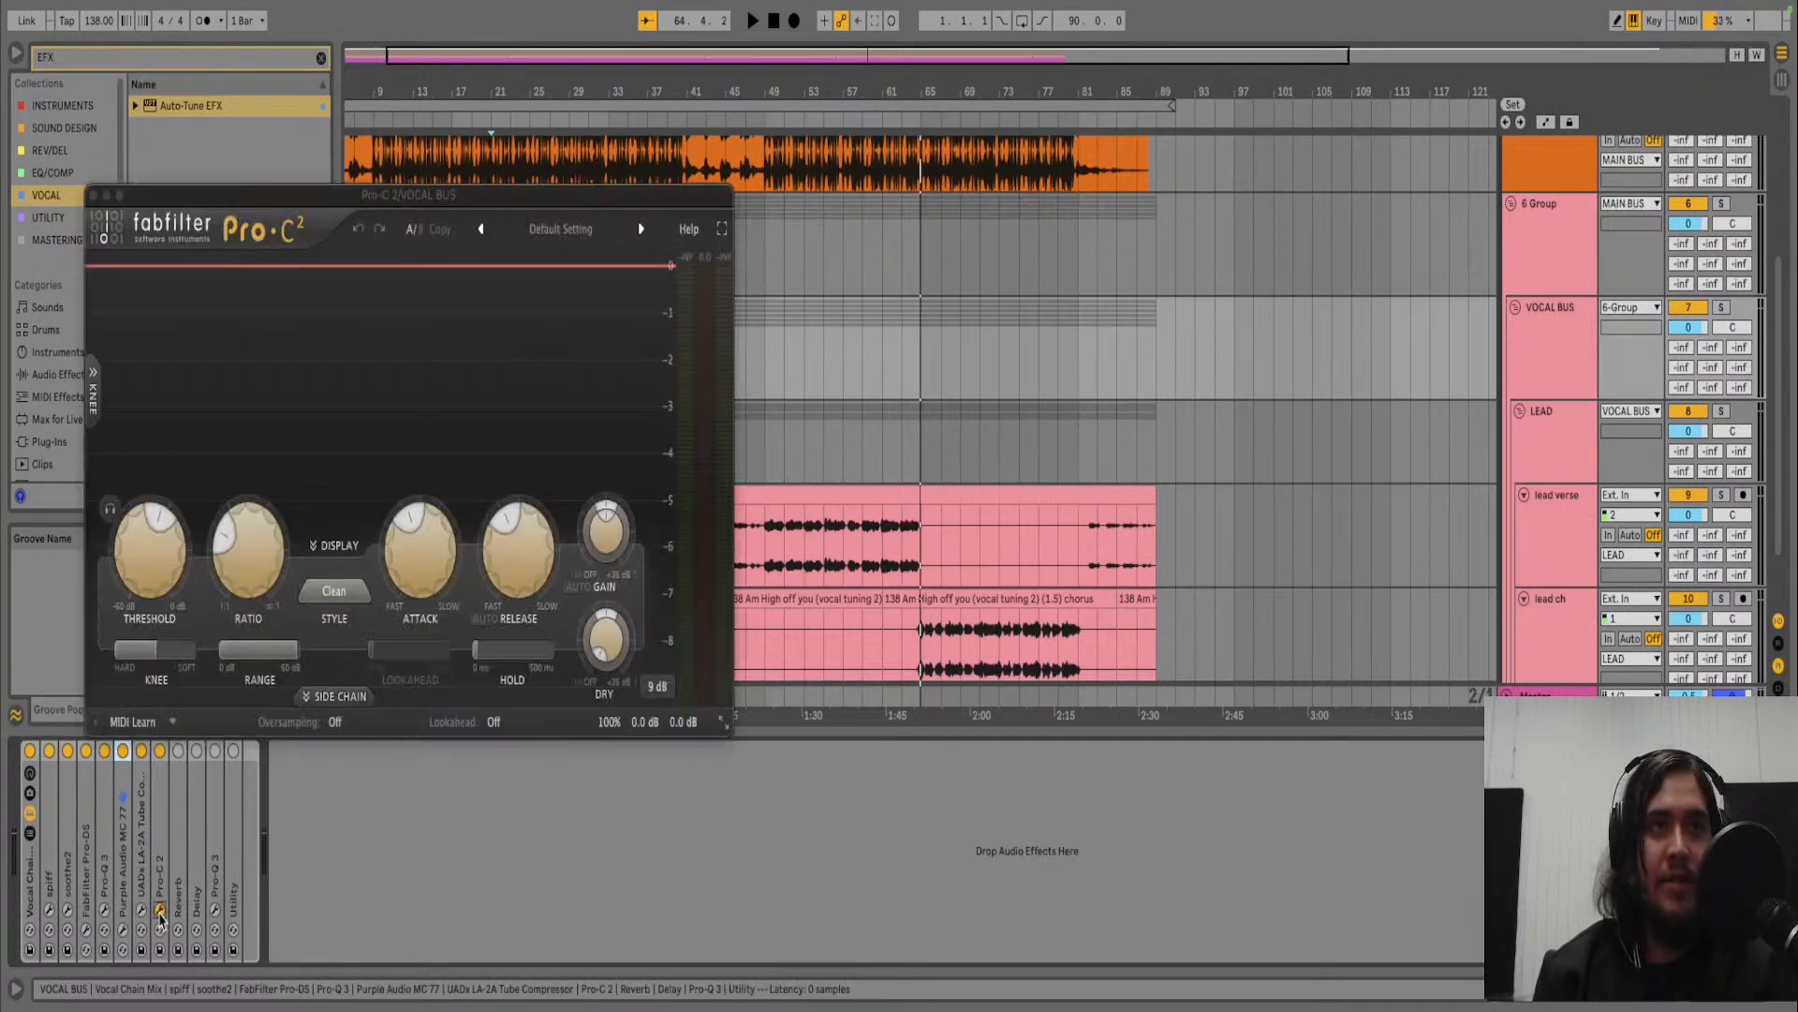
pyautogui.moveTo(230, 196); pyautogui.dragTo(514, 292)
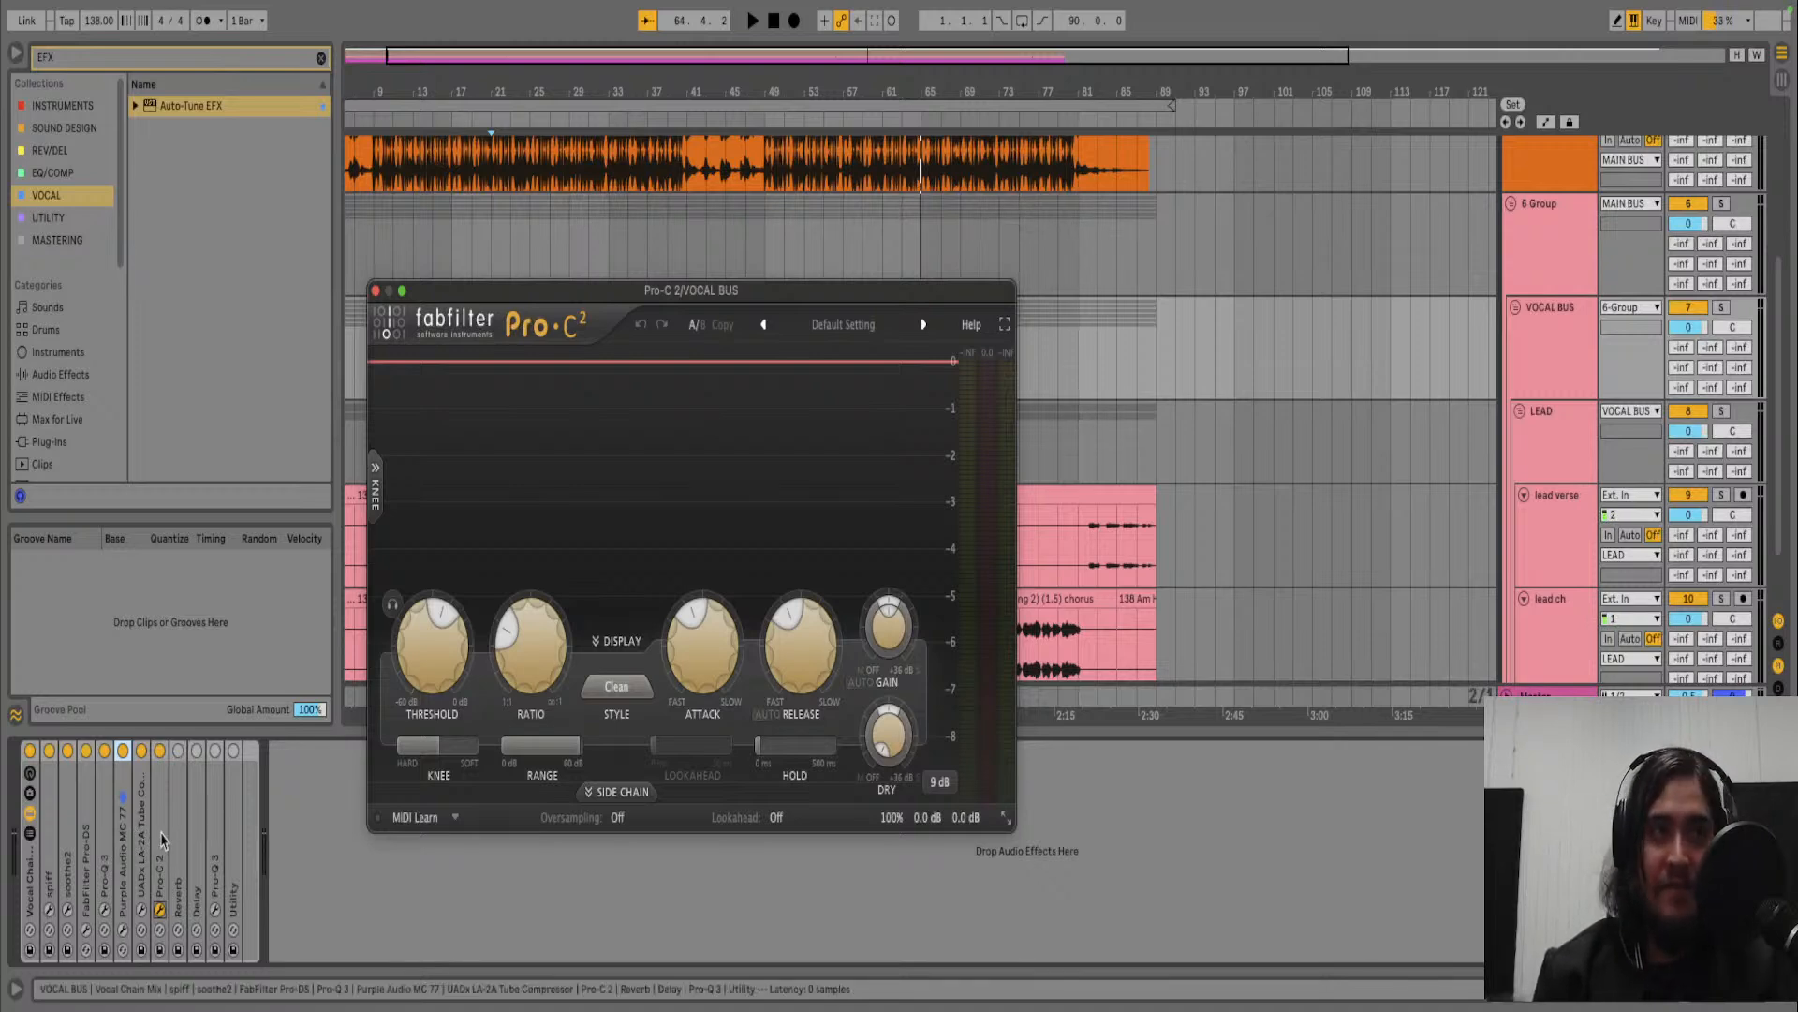
pyautogui.click(161, 840)
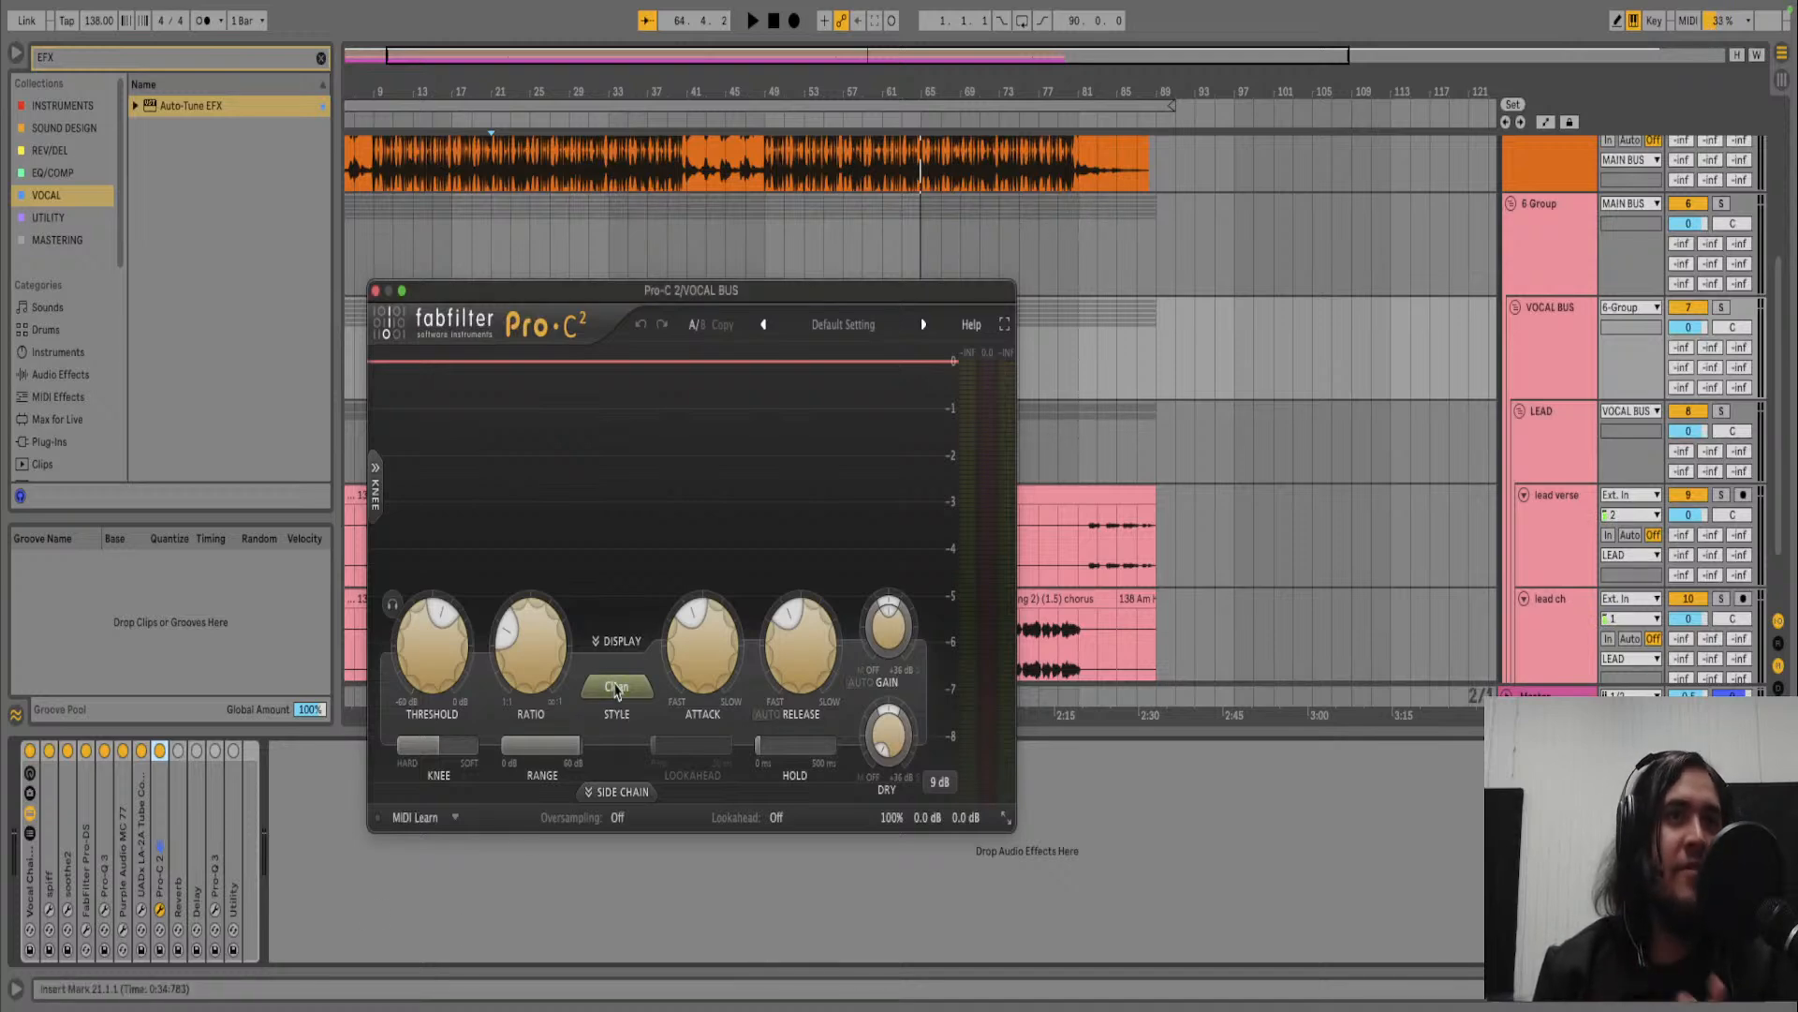
# - Review the compression styles offered by Pro-C 2, keep Clean, and check the attack and release settings
pyautogui.click(616, 686)
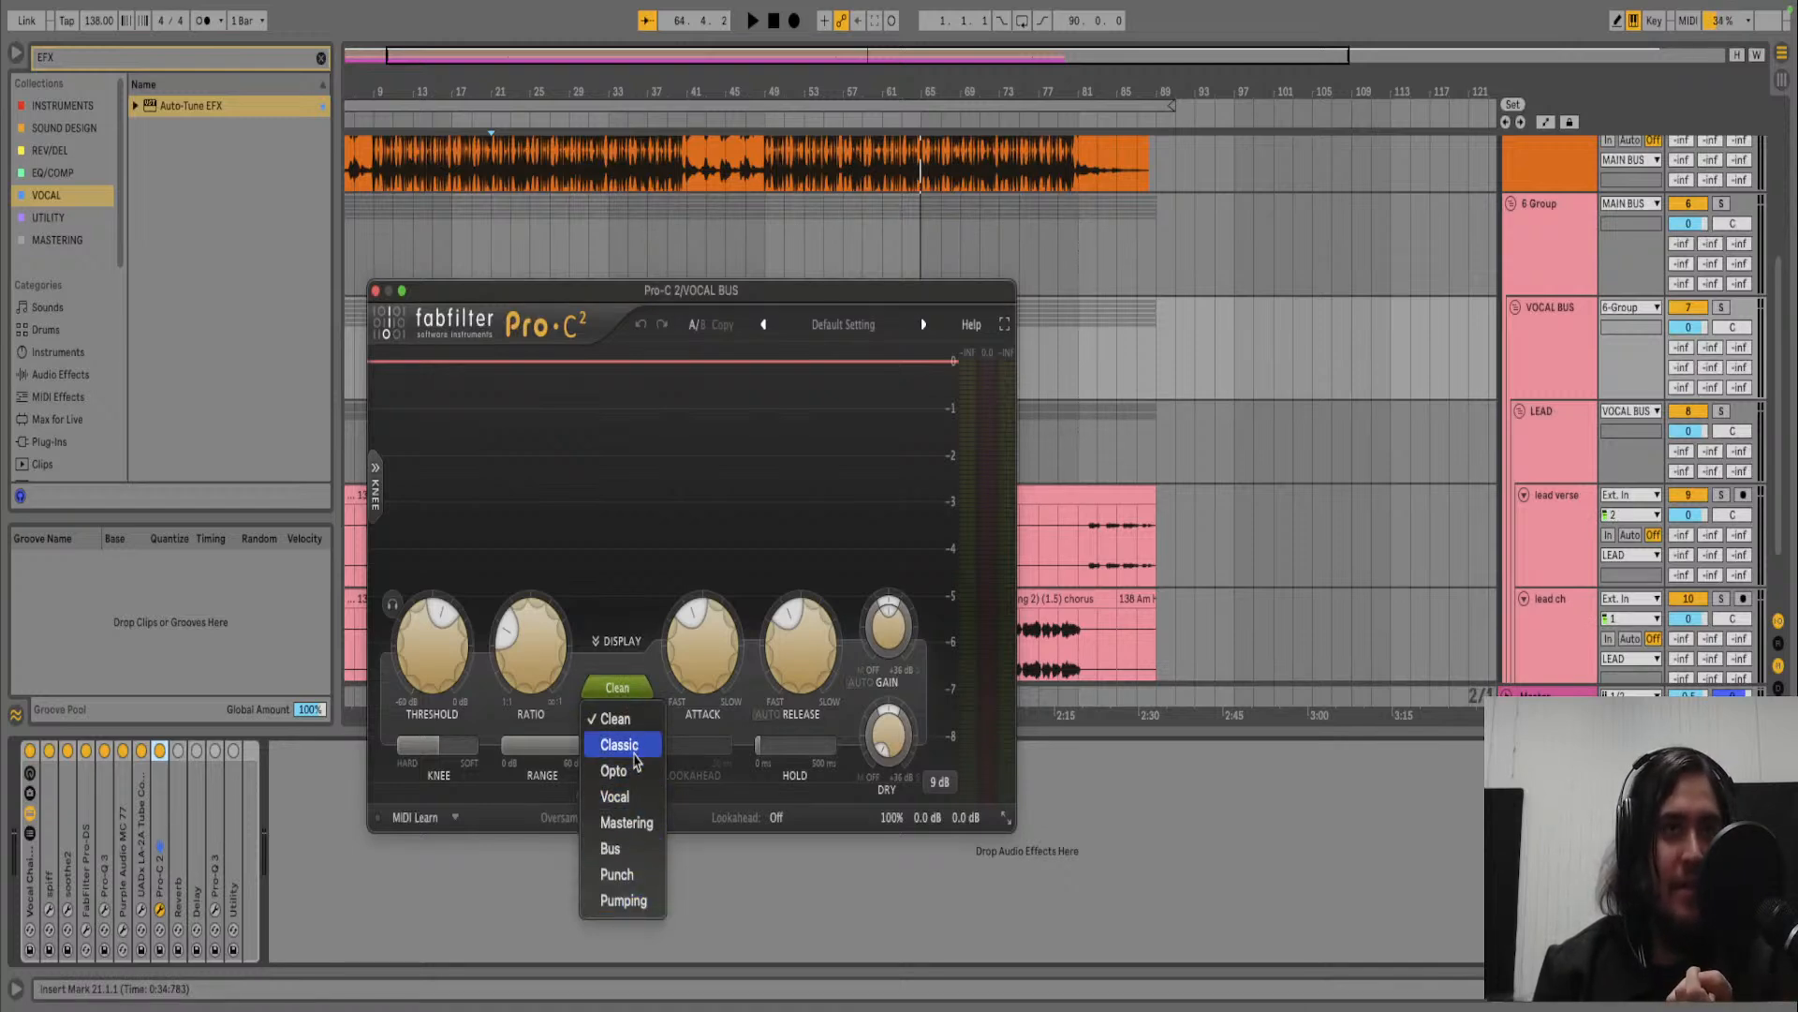
pyautogui.click(545, 726)
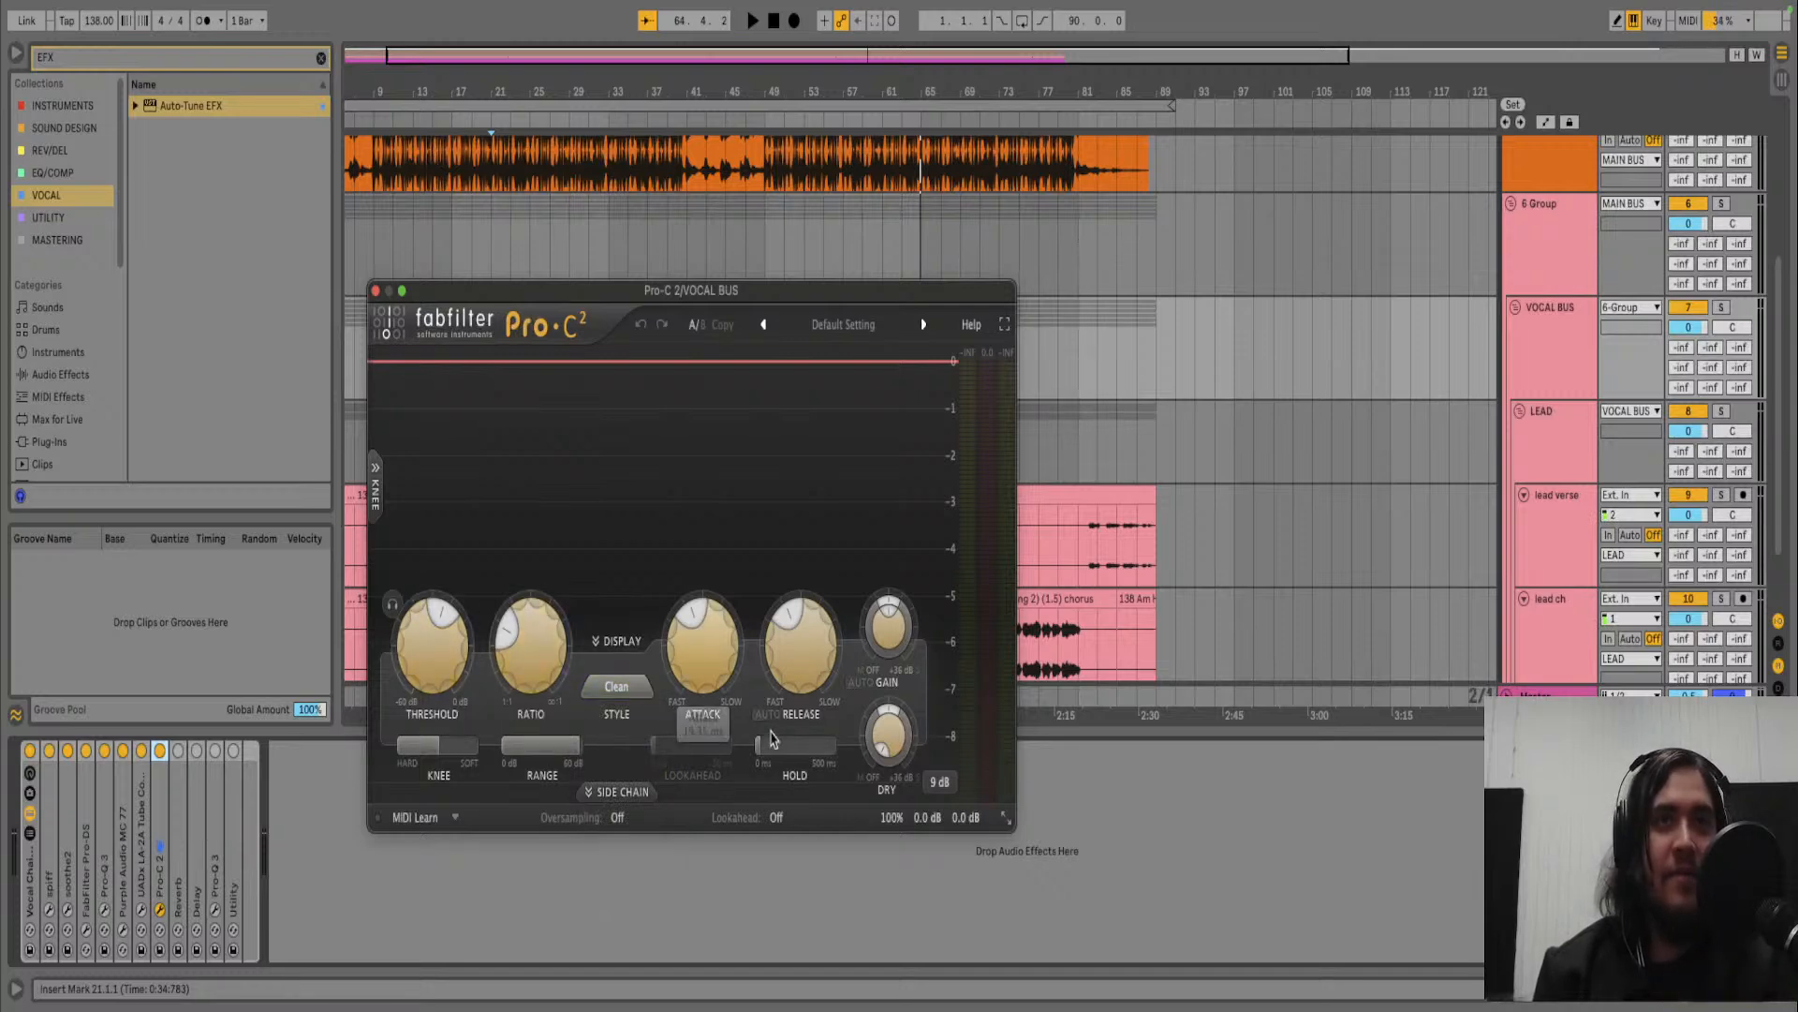
pyautogui.moveTo(811, 666)
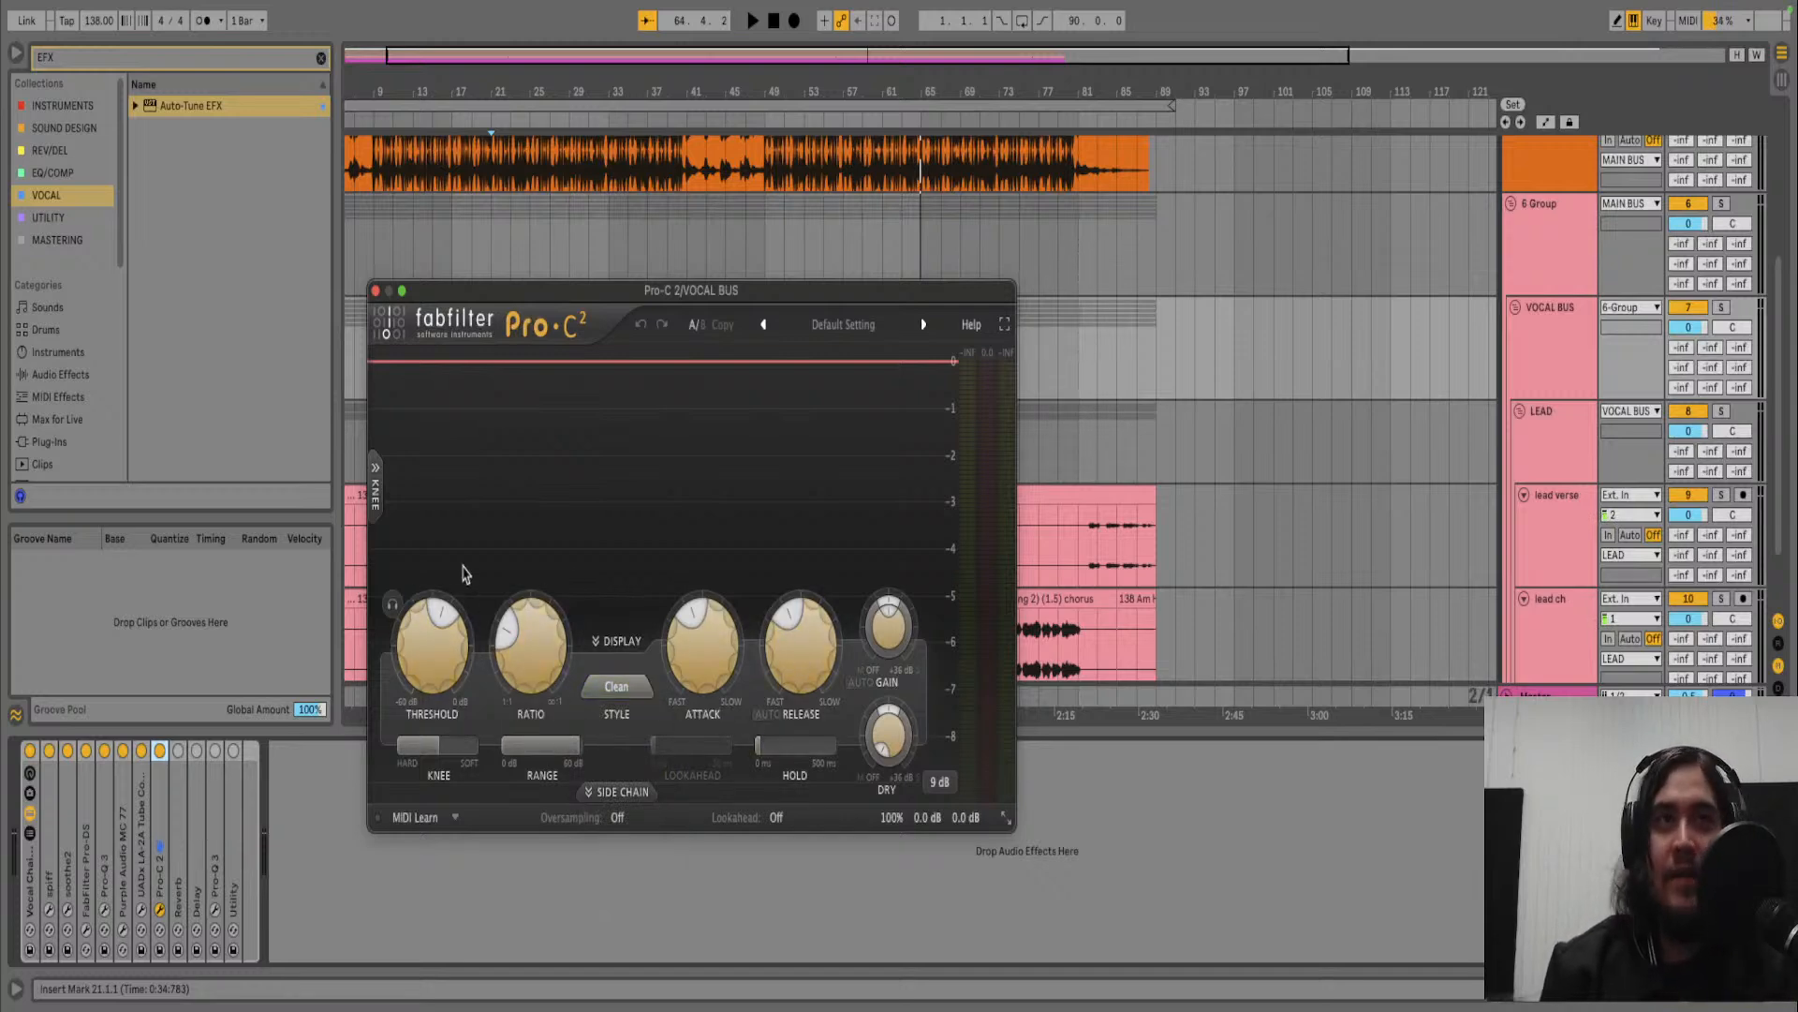
# - Set the Pro-C 2 threshold to about -11 dB and raise its ratio while auditioning the triggering during playback, and close the window
pyautogui.click(393, 605)
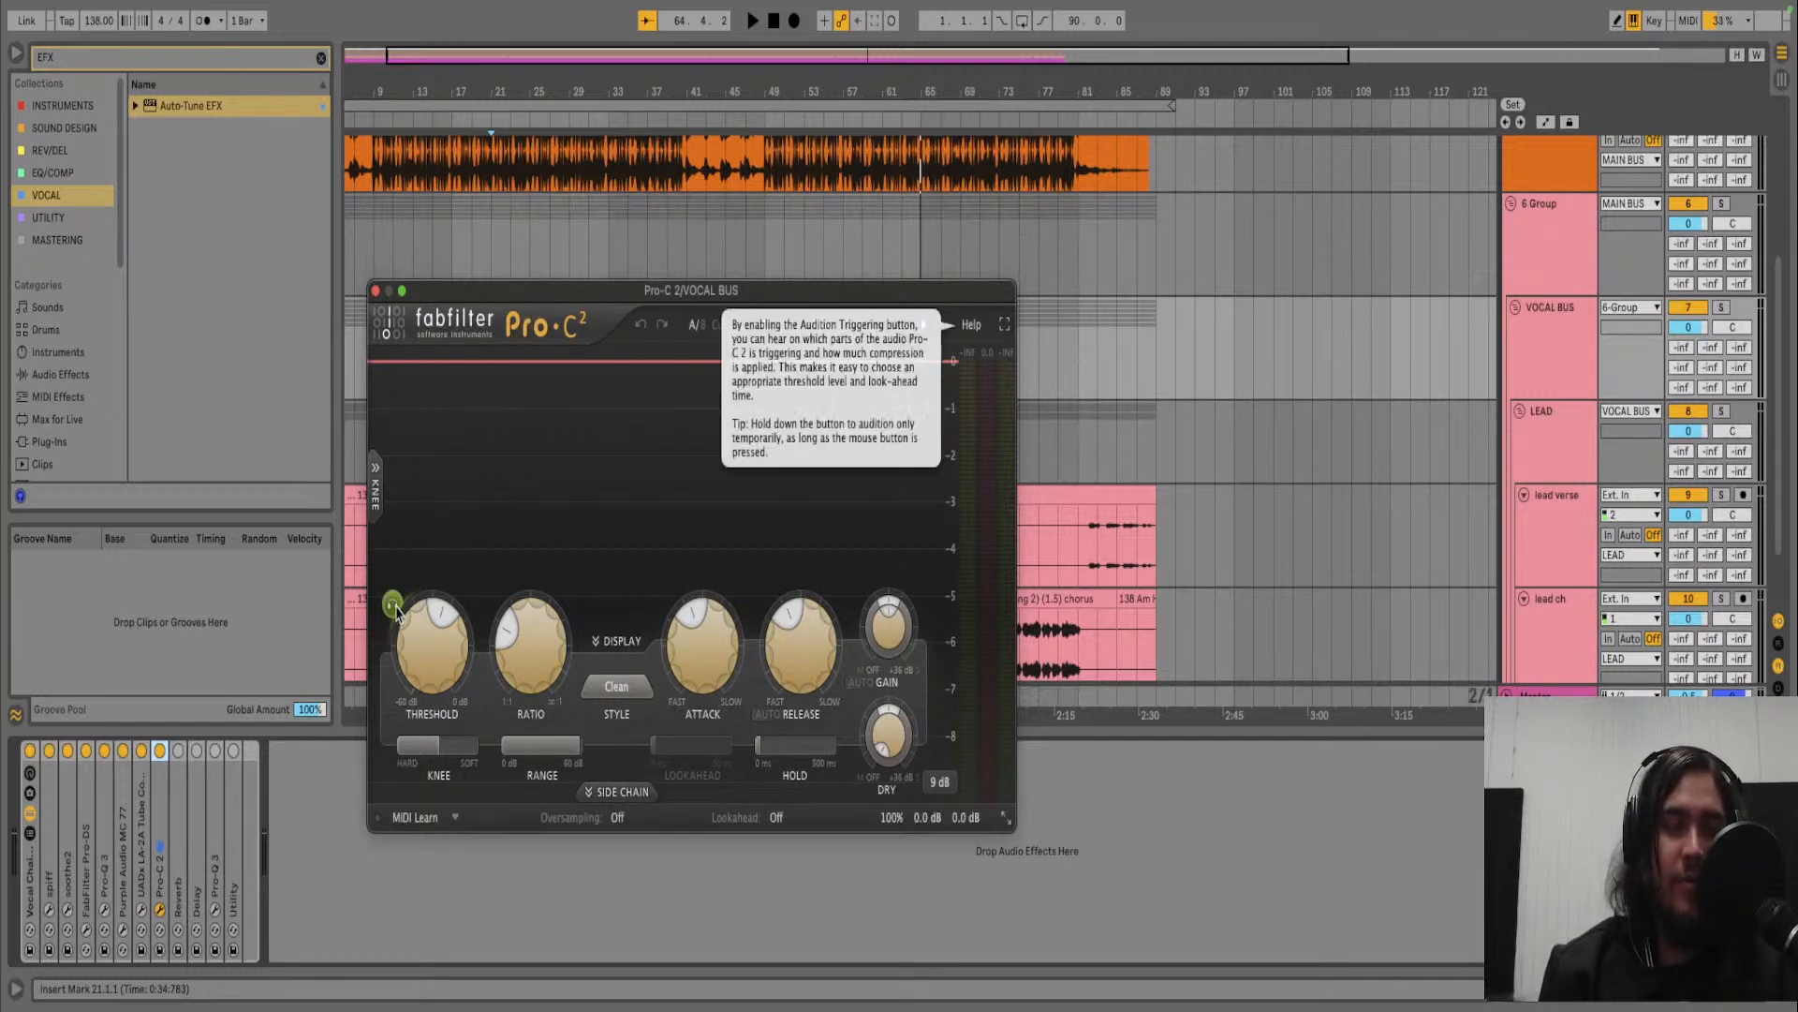
pyautogui.press('space')
pyautogui.moveTo(427, 626); pyautogui.dragTo(511, 586)
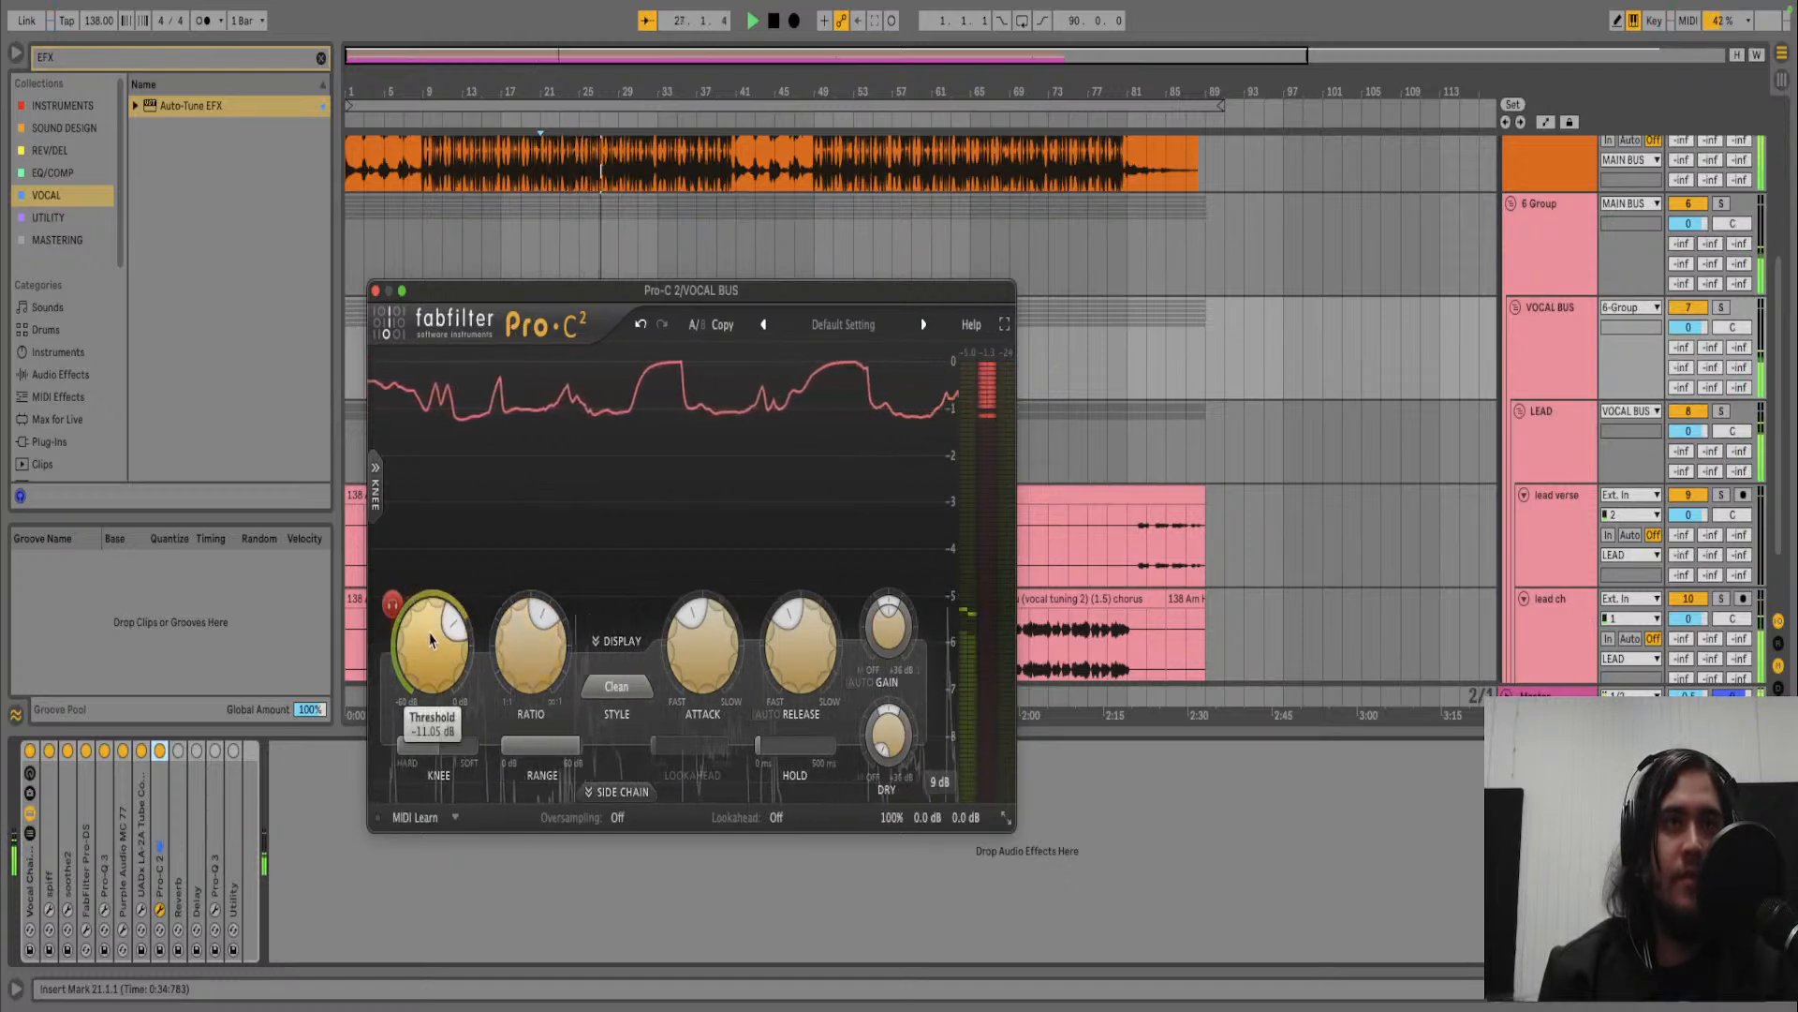
pyautogui.moveTo(430, 645); pyautogui.dragTo(430, 653)
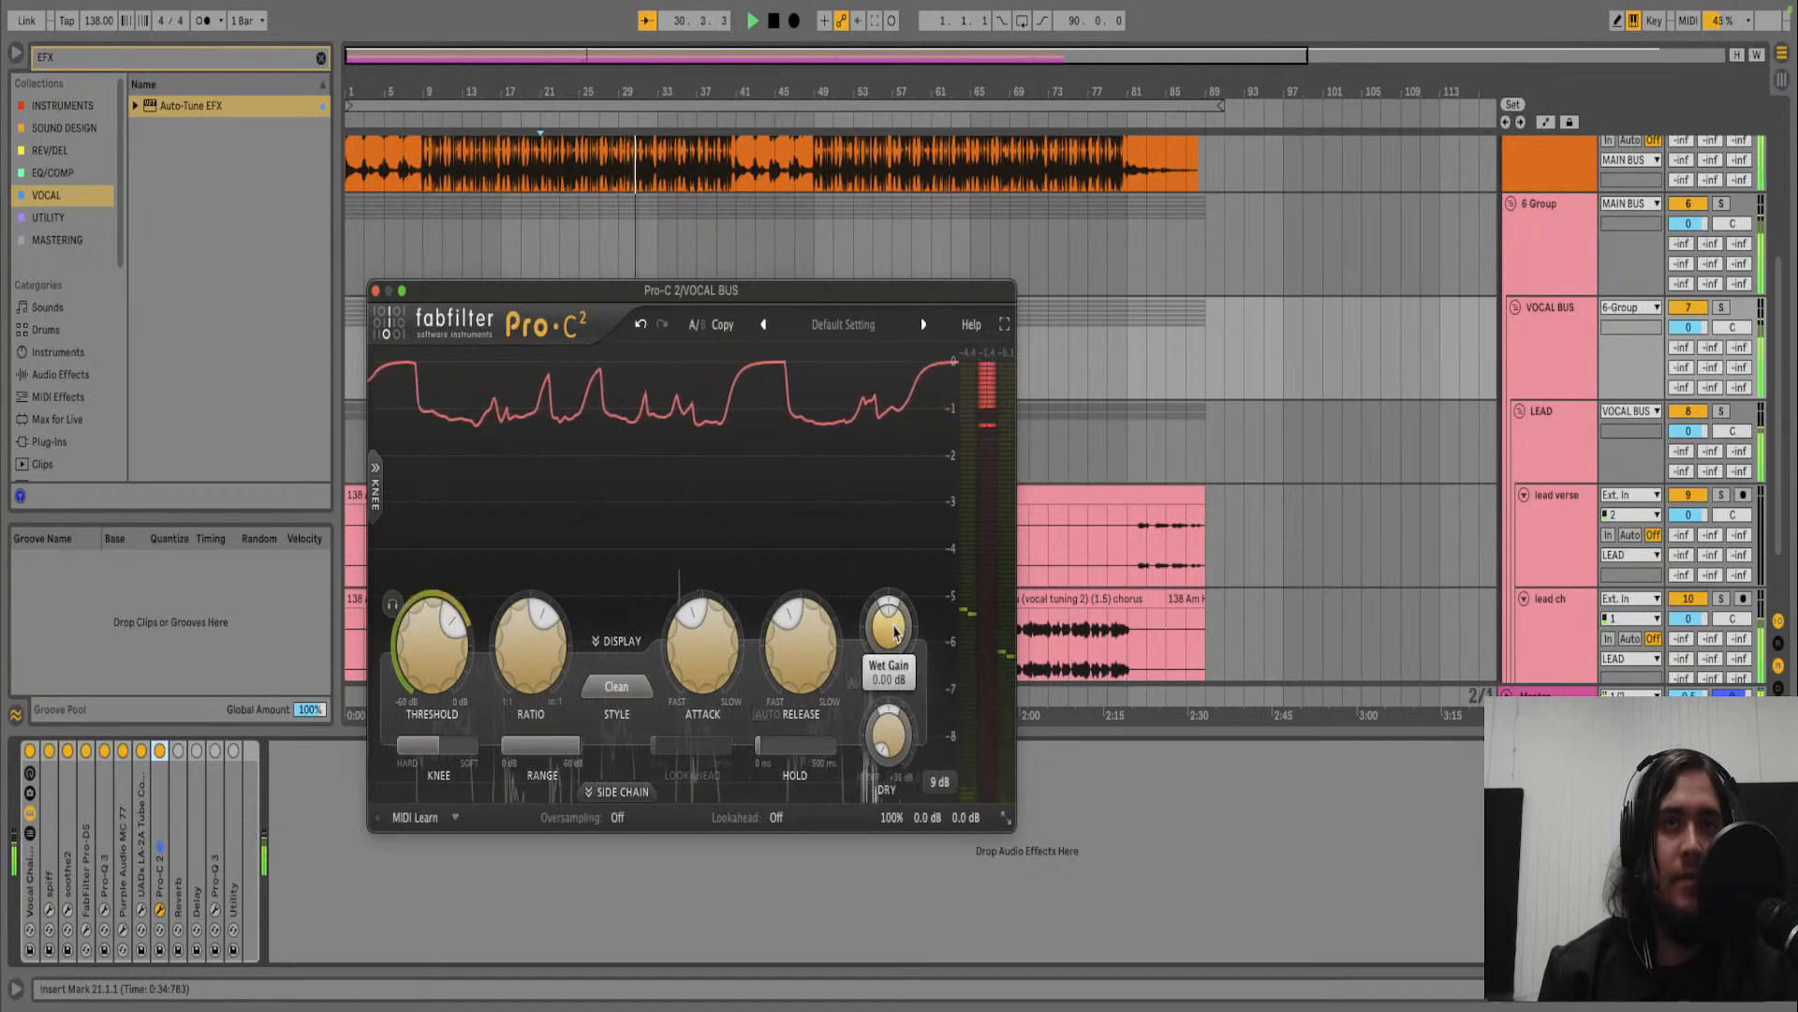
pyautogui.moveTo(895, 632)
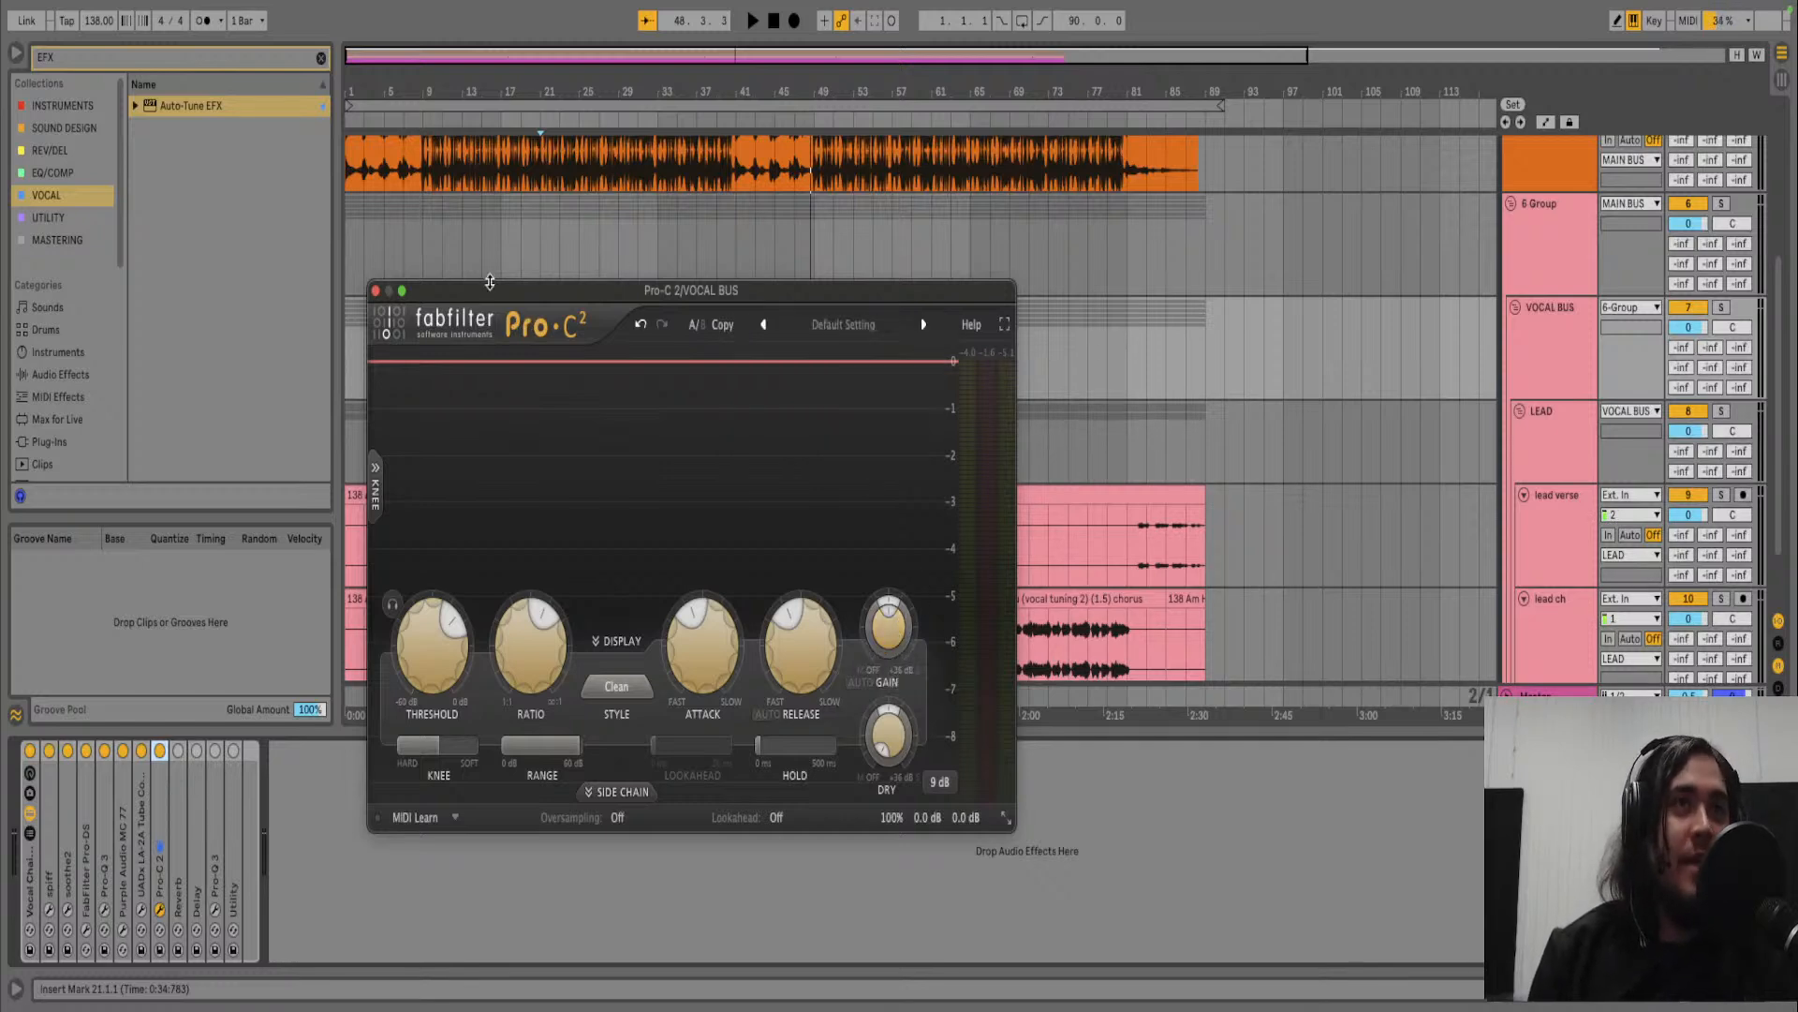
pyautogui.click(376, 292)
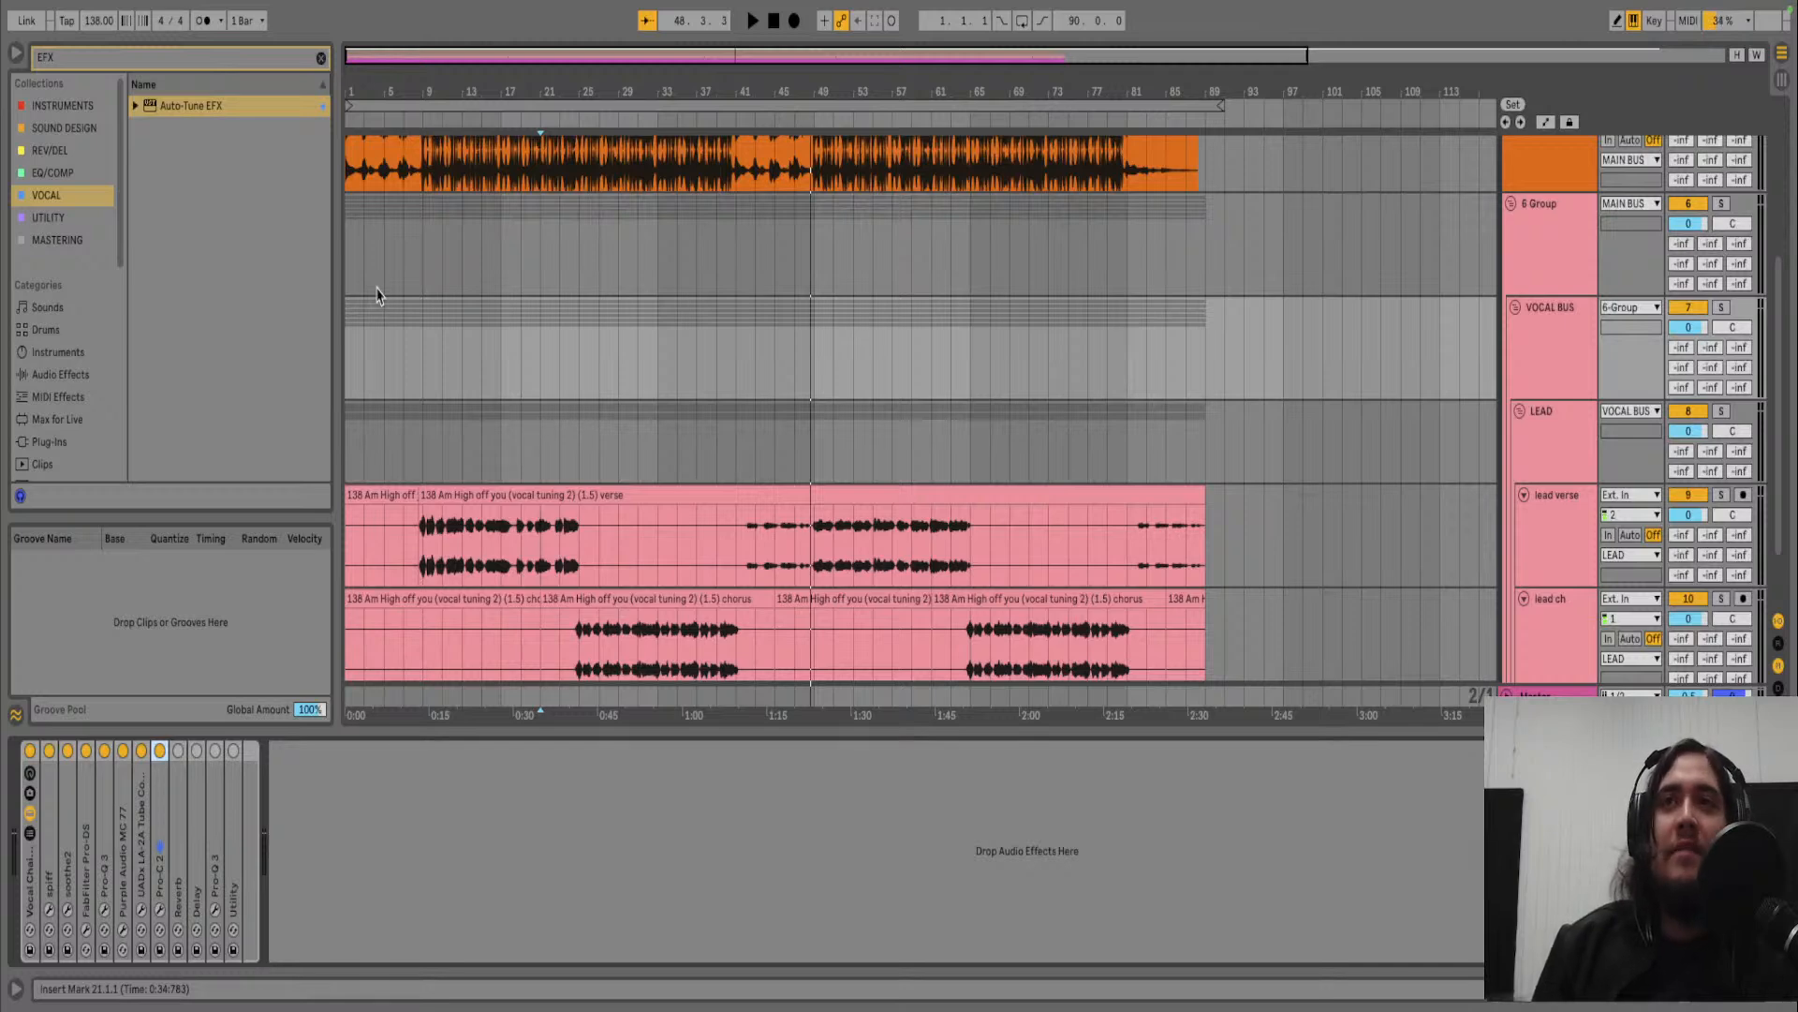
pyautogui.scroll(-2, 1693, 640)
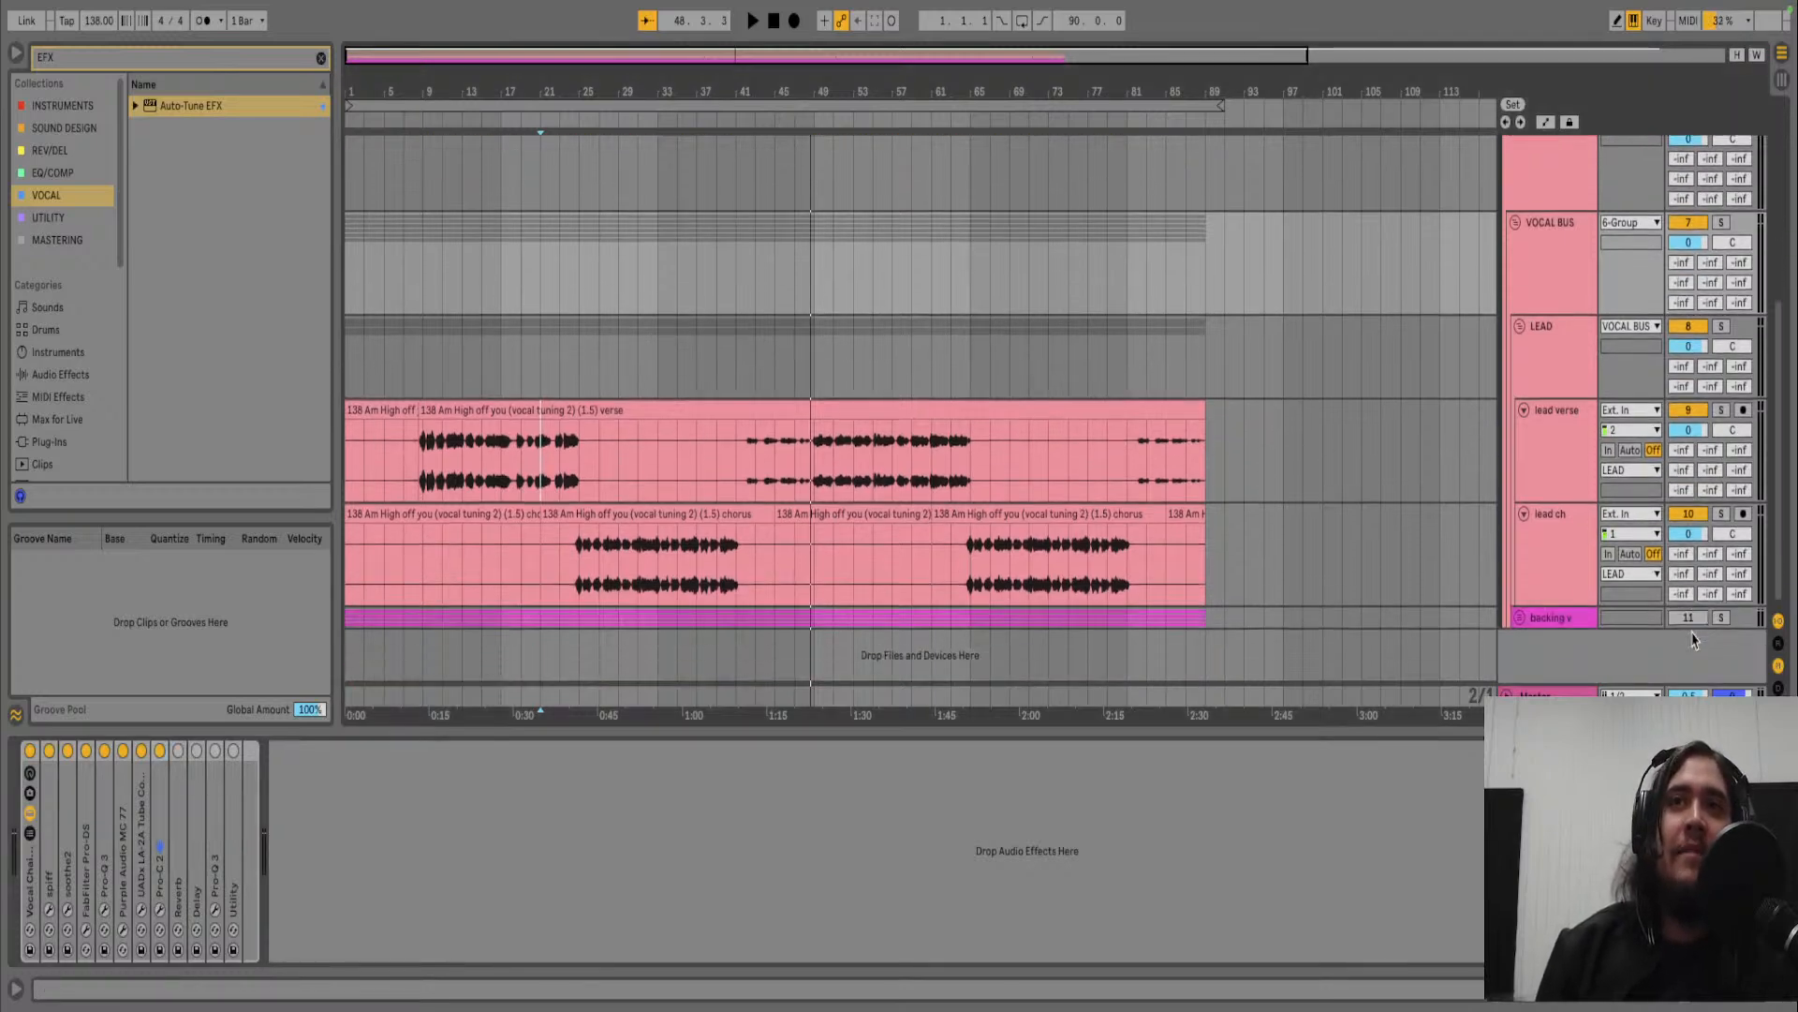
# - Collapse the LEAD group, and activate and expand the backing vocals group
pyautogui.click(1518, 327)
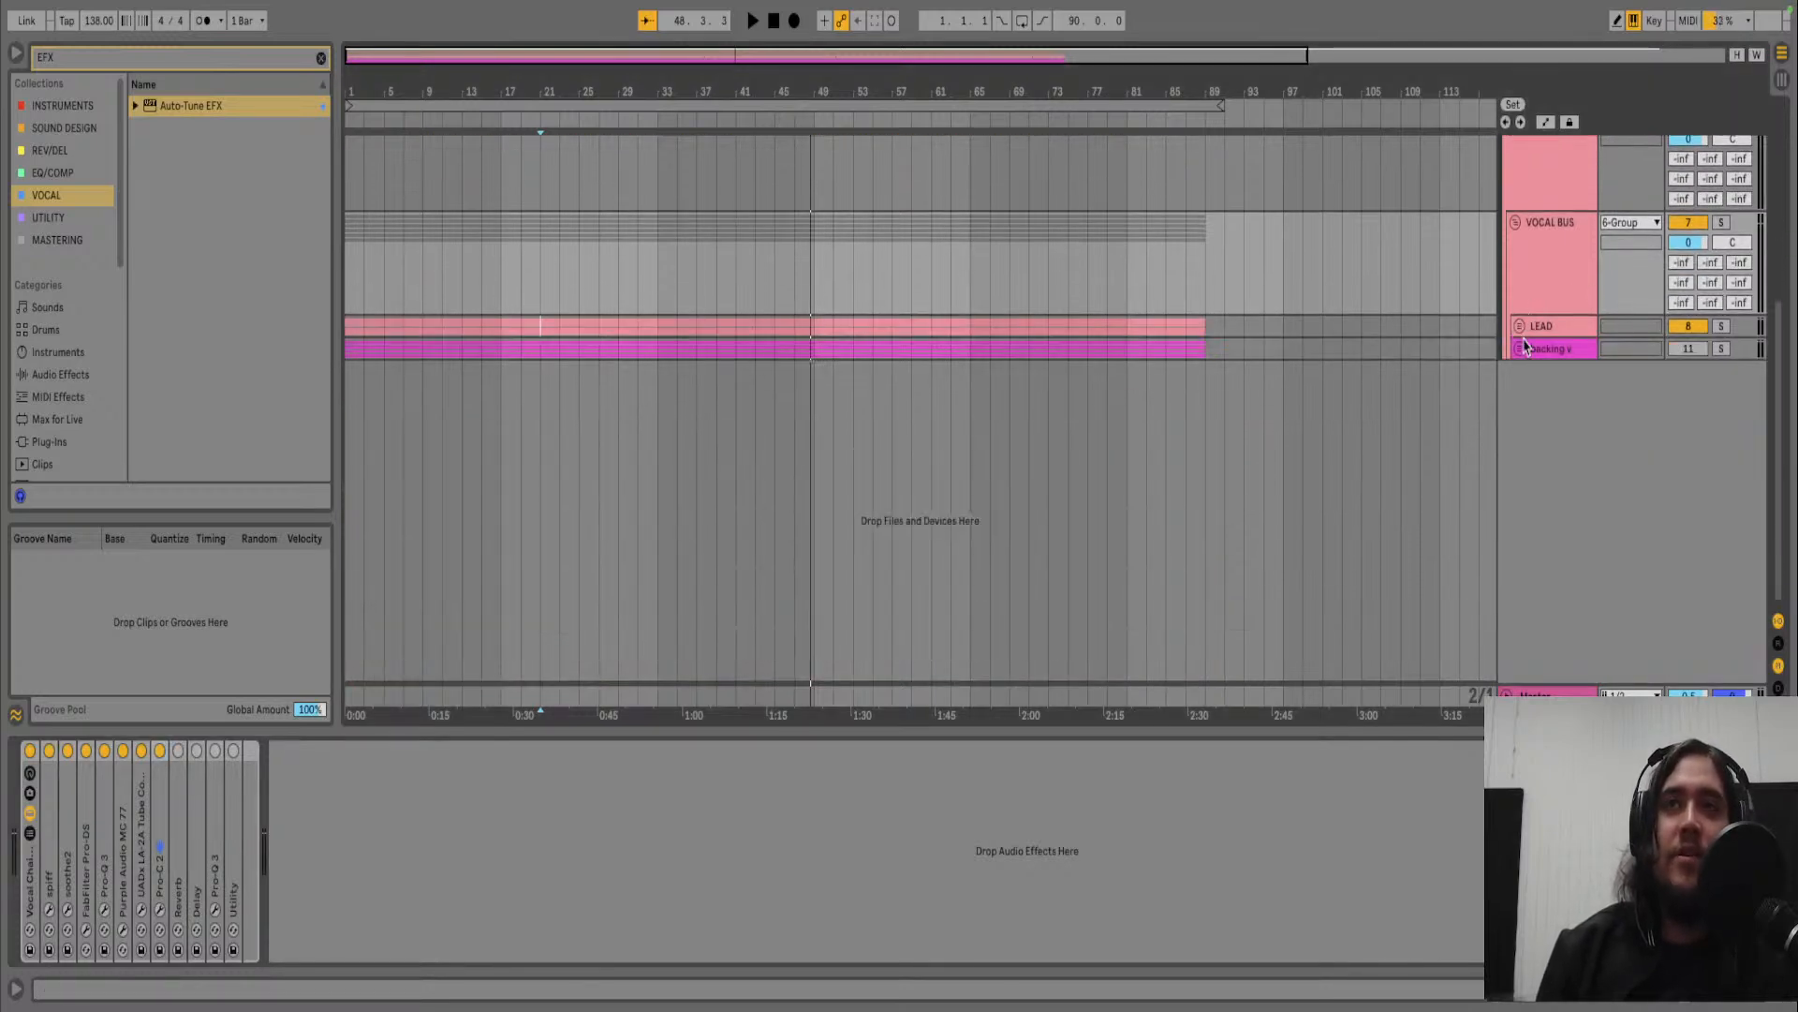
pyautogui.click(1542, 357)
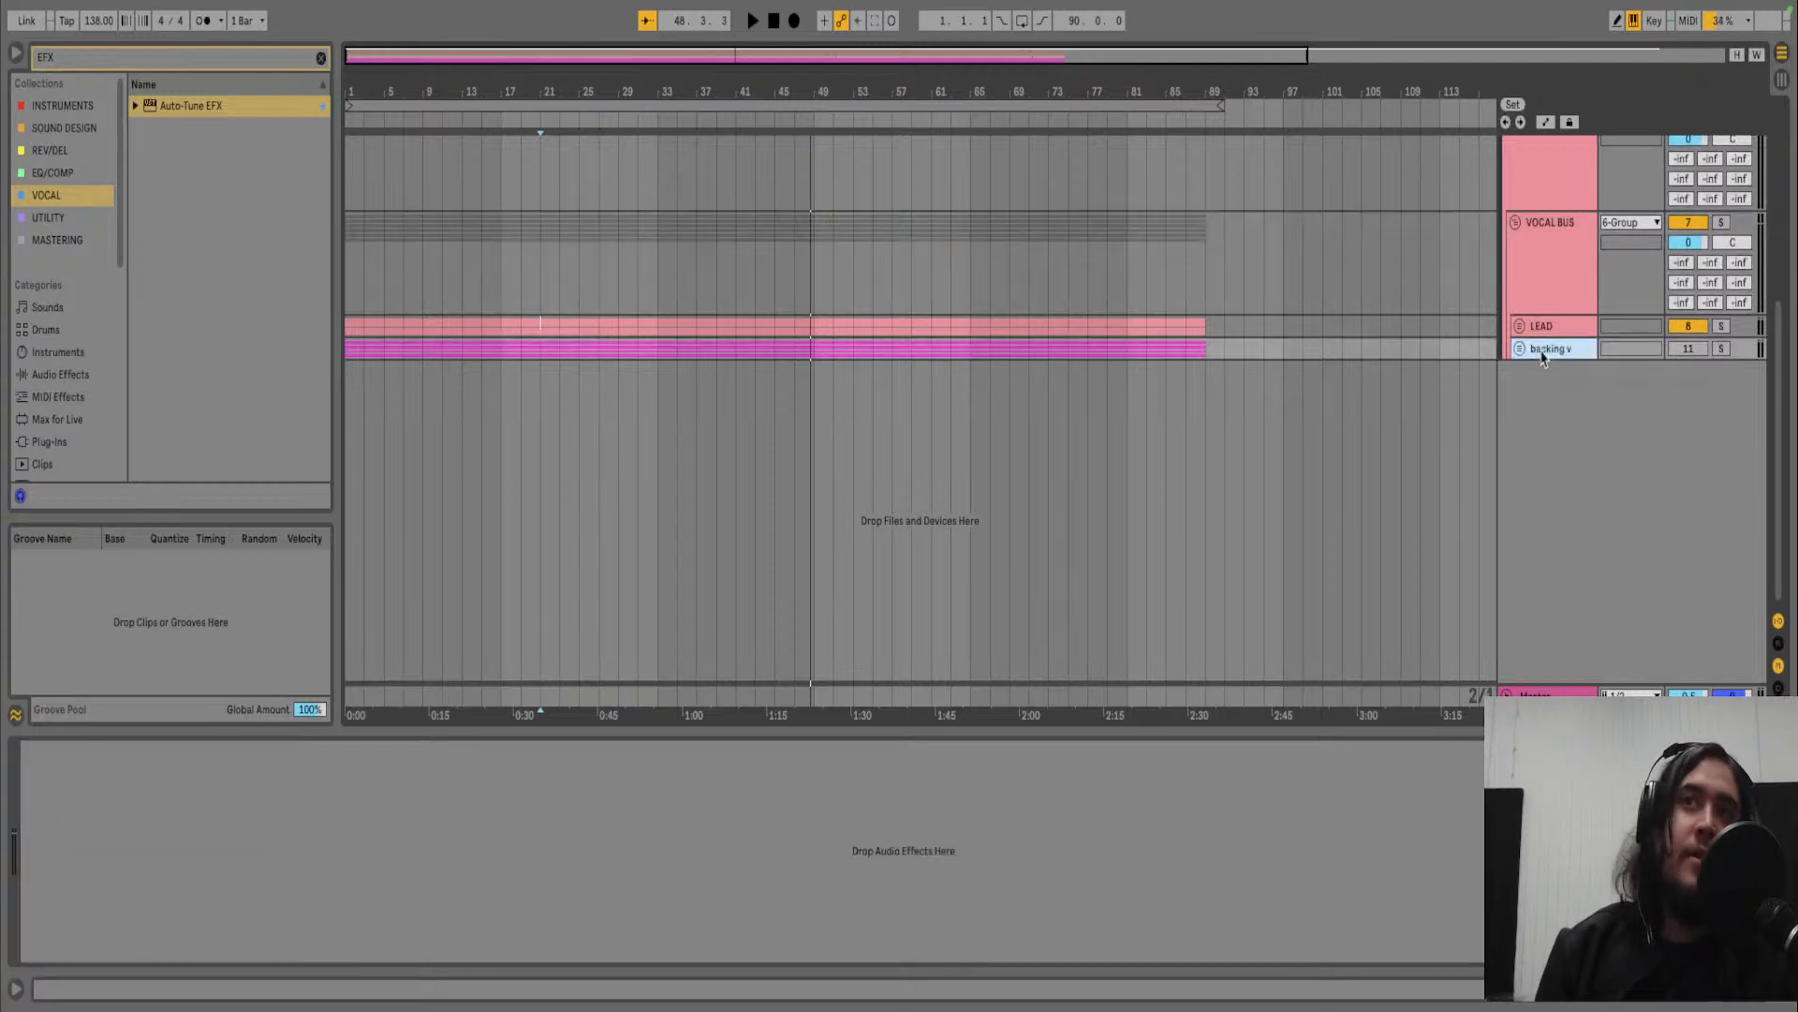
pyautogui.click(1562, 242)
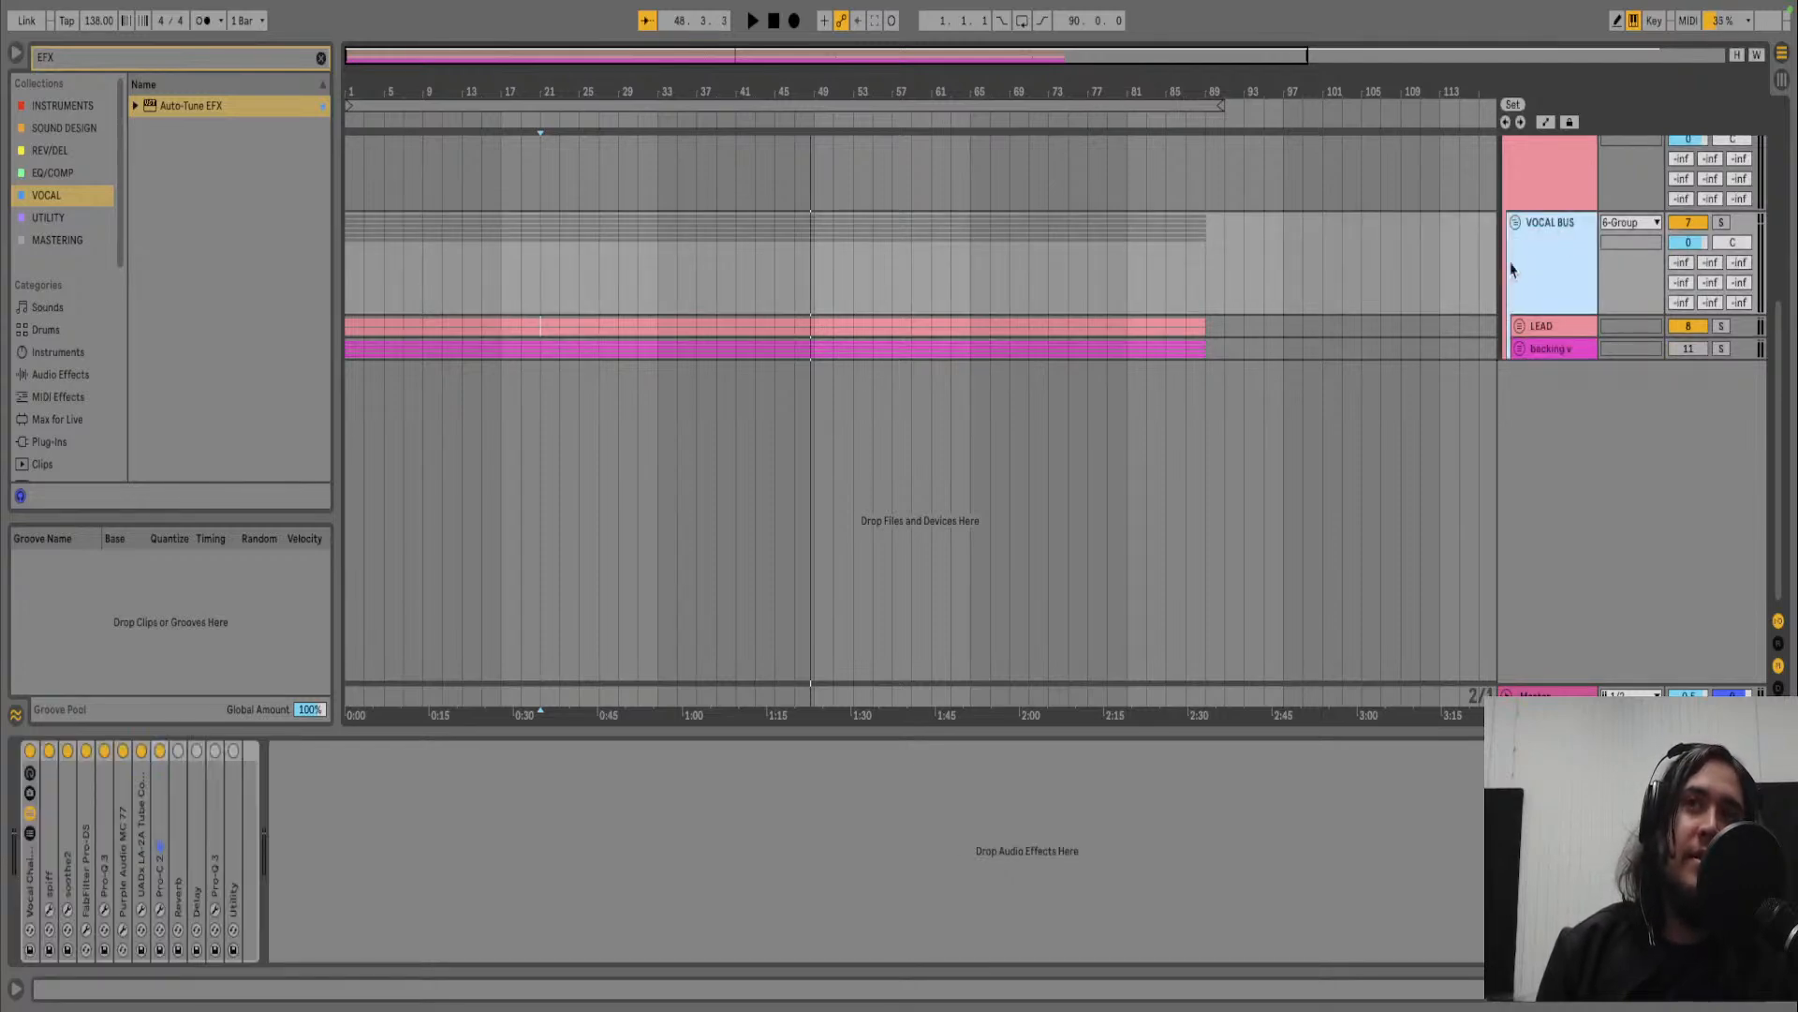
pyautogui.click(1561, 357)
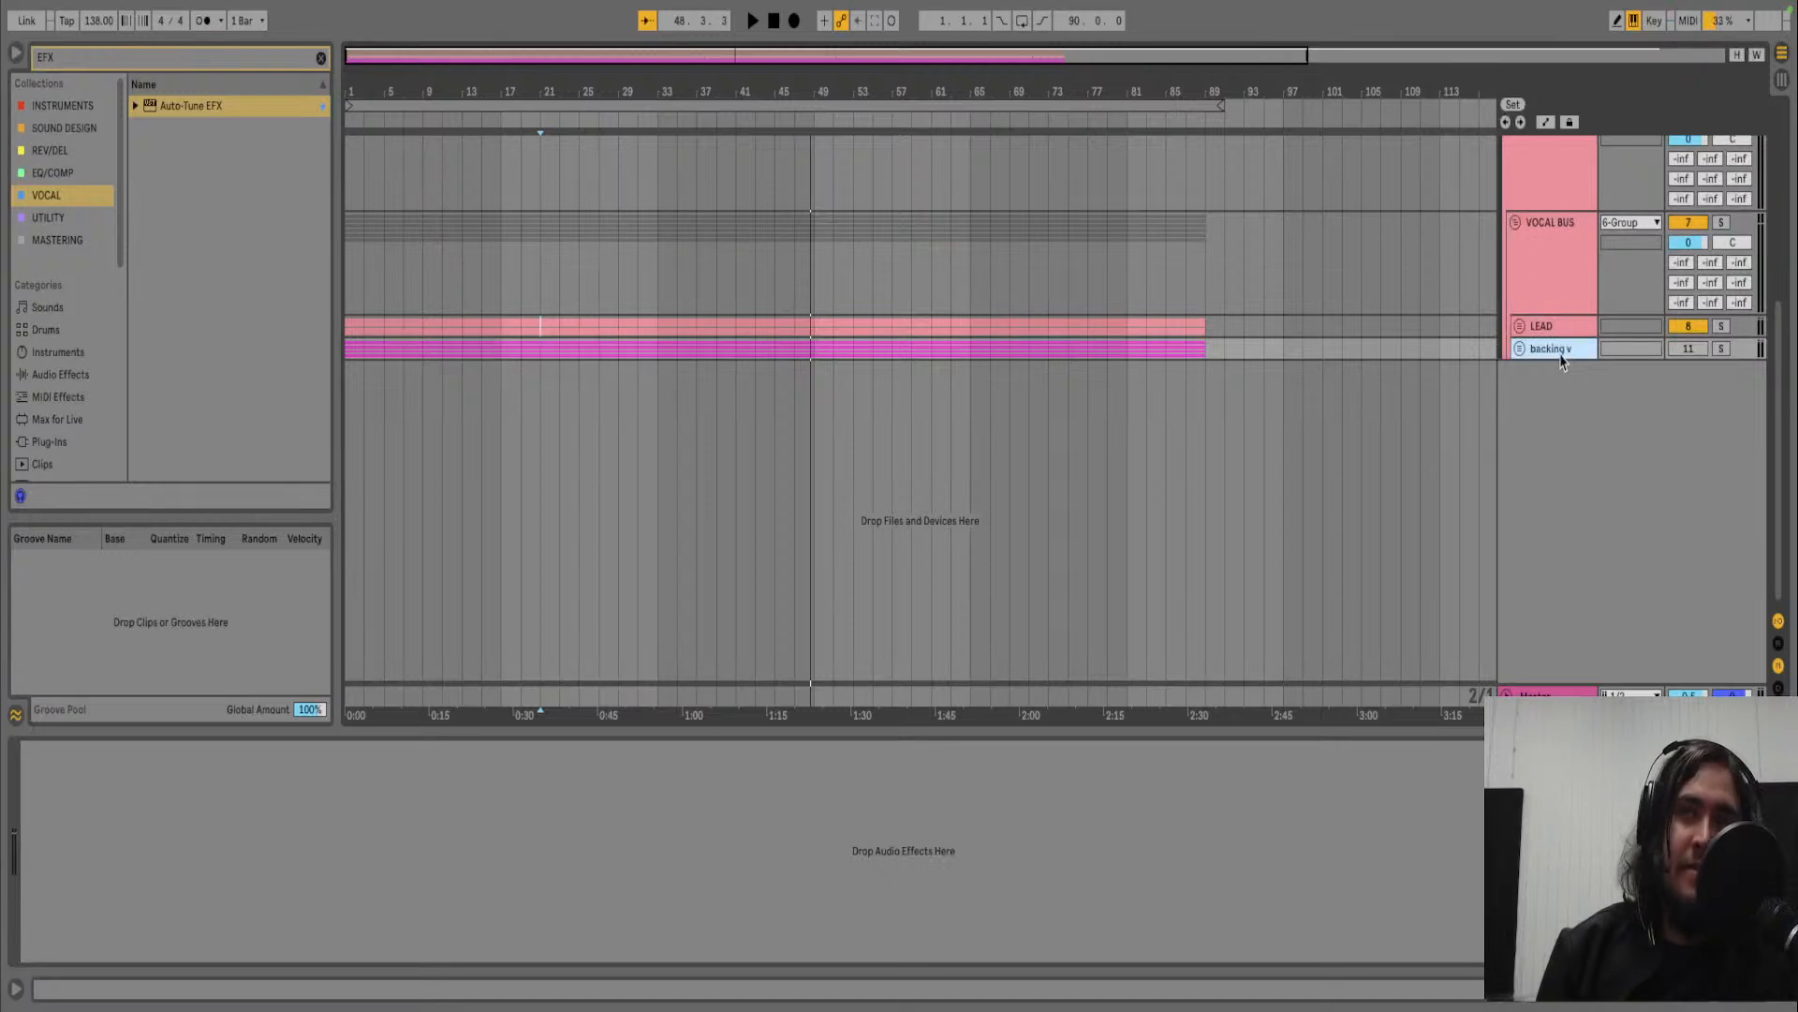
pyautogui.click(1704, 353)
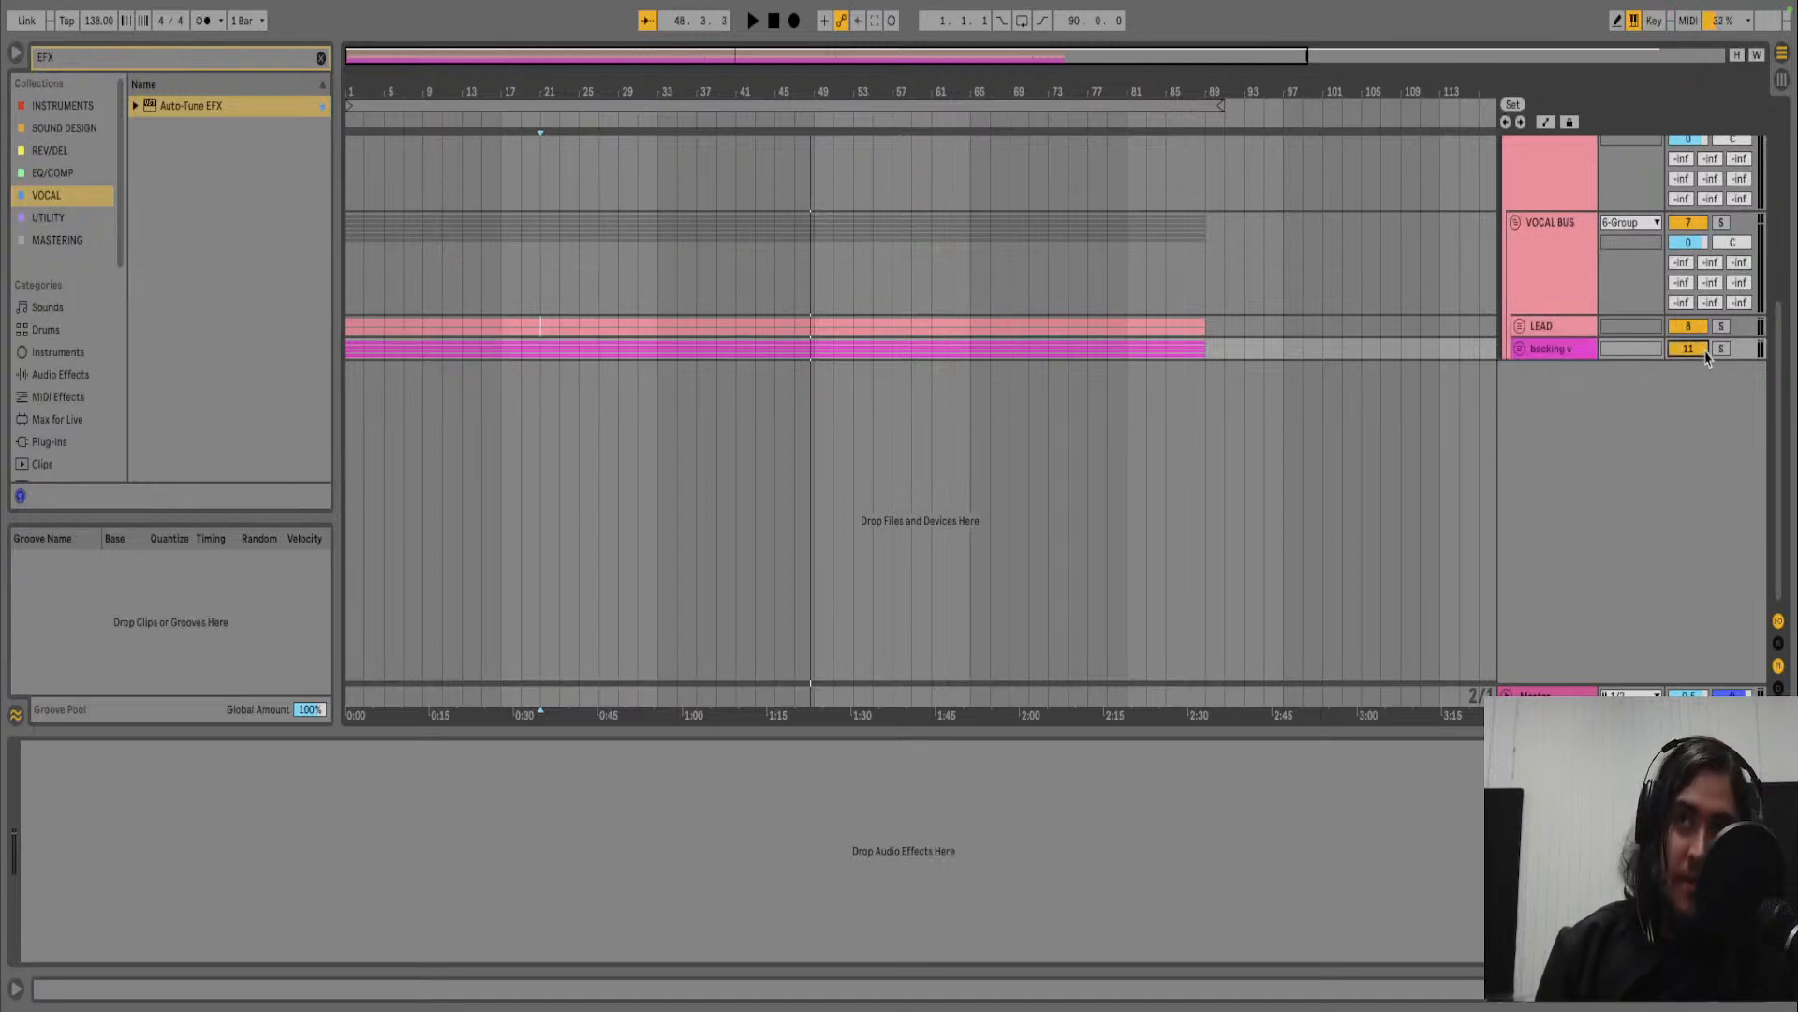
pyautogui.click(1577, 351)
pyautogui.click(1520, 349)
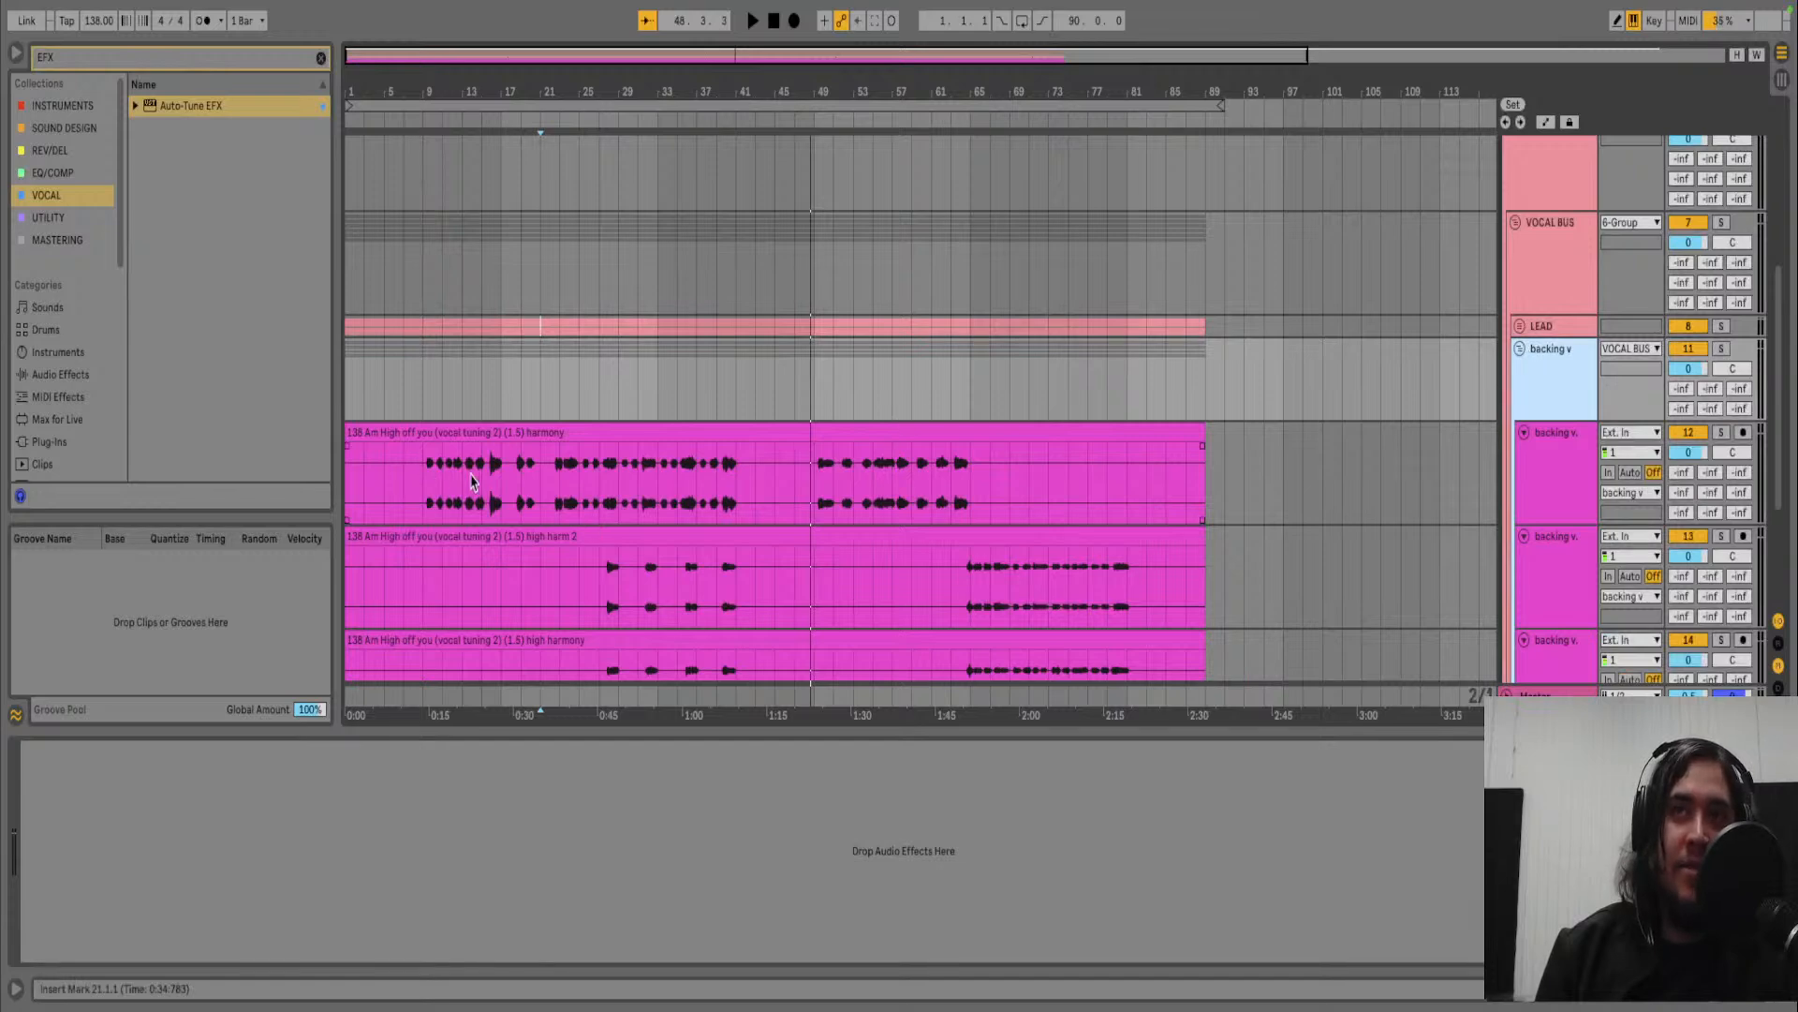
# - Deactivate the high harm 2, high harmony and low harm backing tracks, and move low harm directly below harmony
pyautogui.scroll(-3, 911, 506)
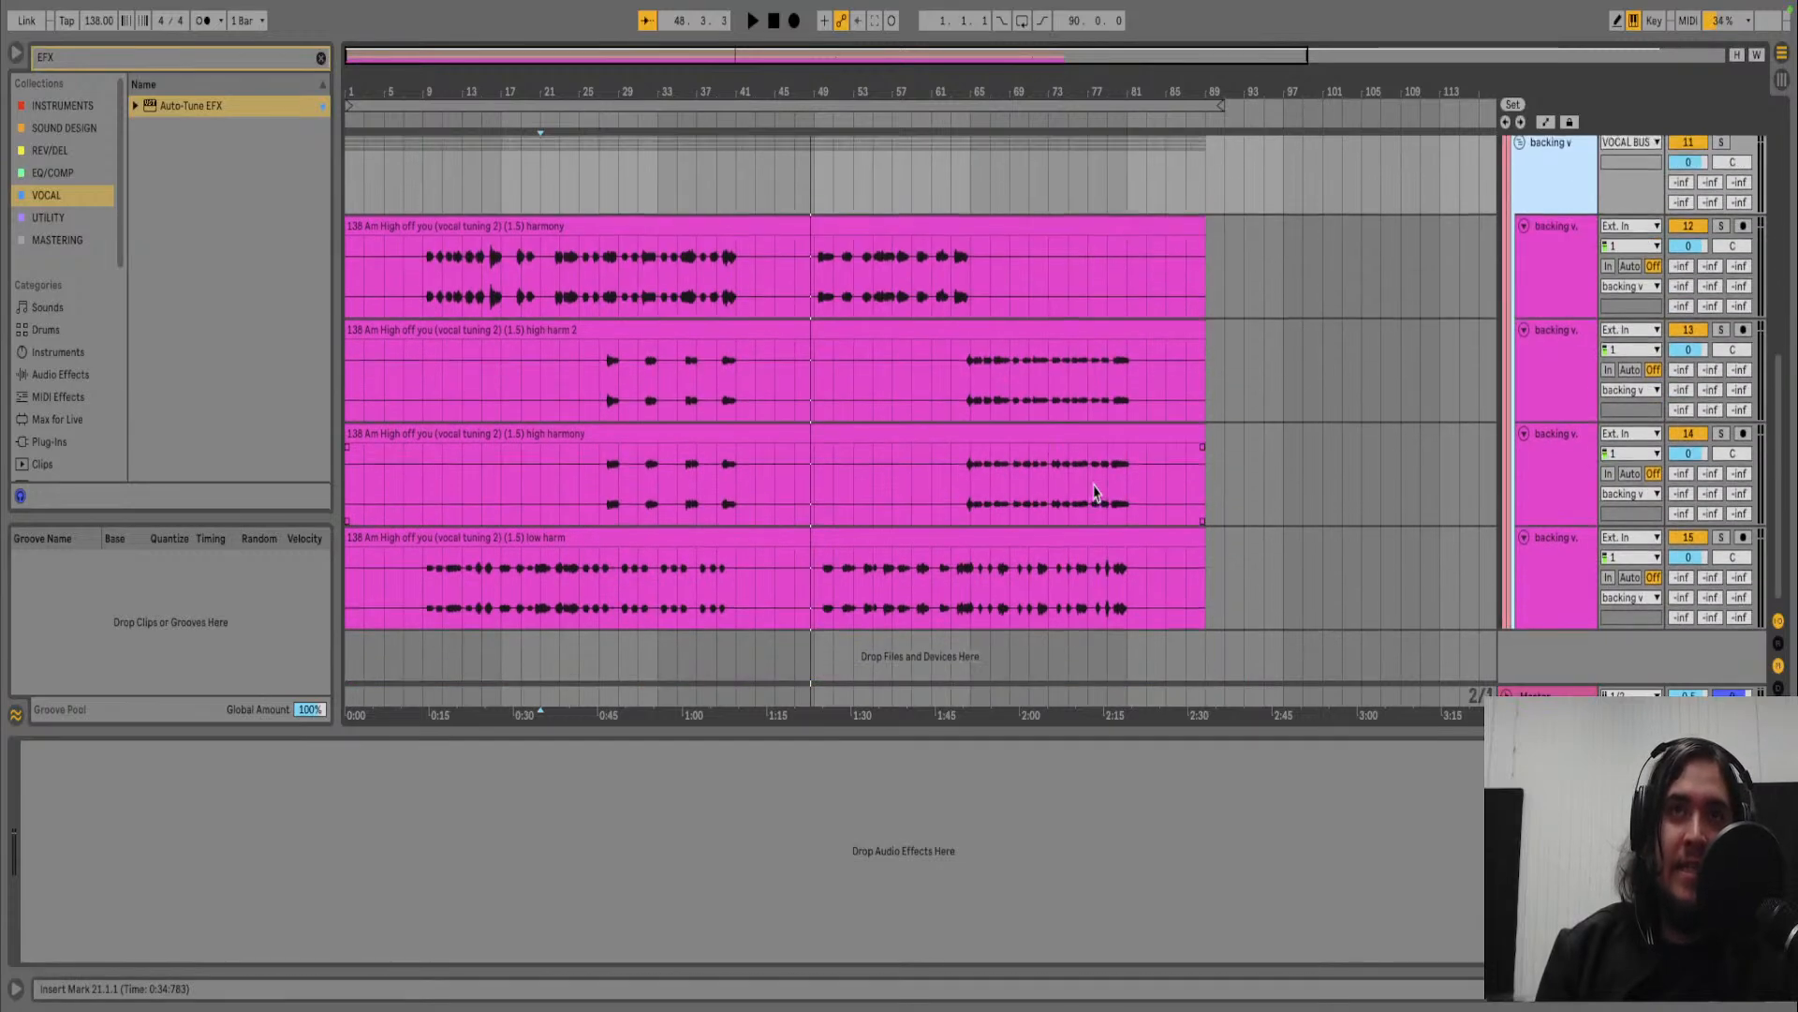
pyautogui.scroll(4, 1096, 487)
pyautogui.click(1546, 314)
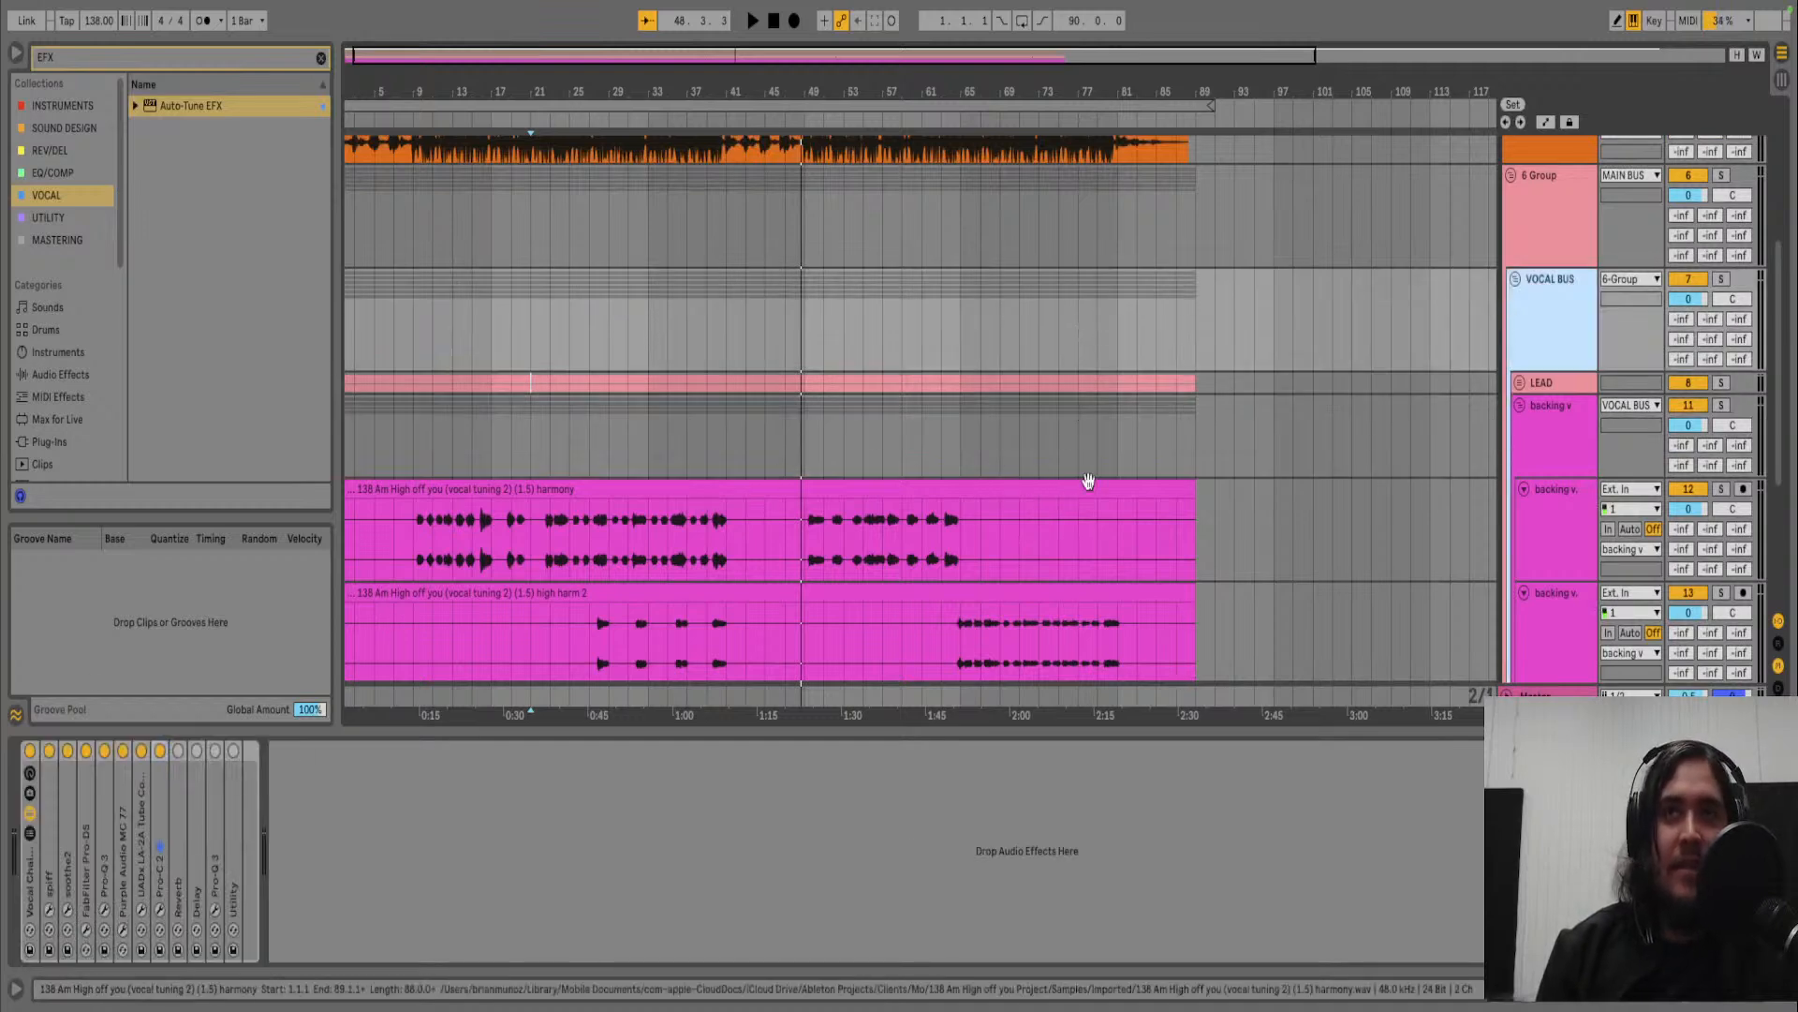
pyautogui.scroll(-5, 1084, 474)
pyautogui.click(1527, 432)
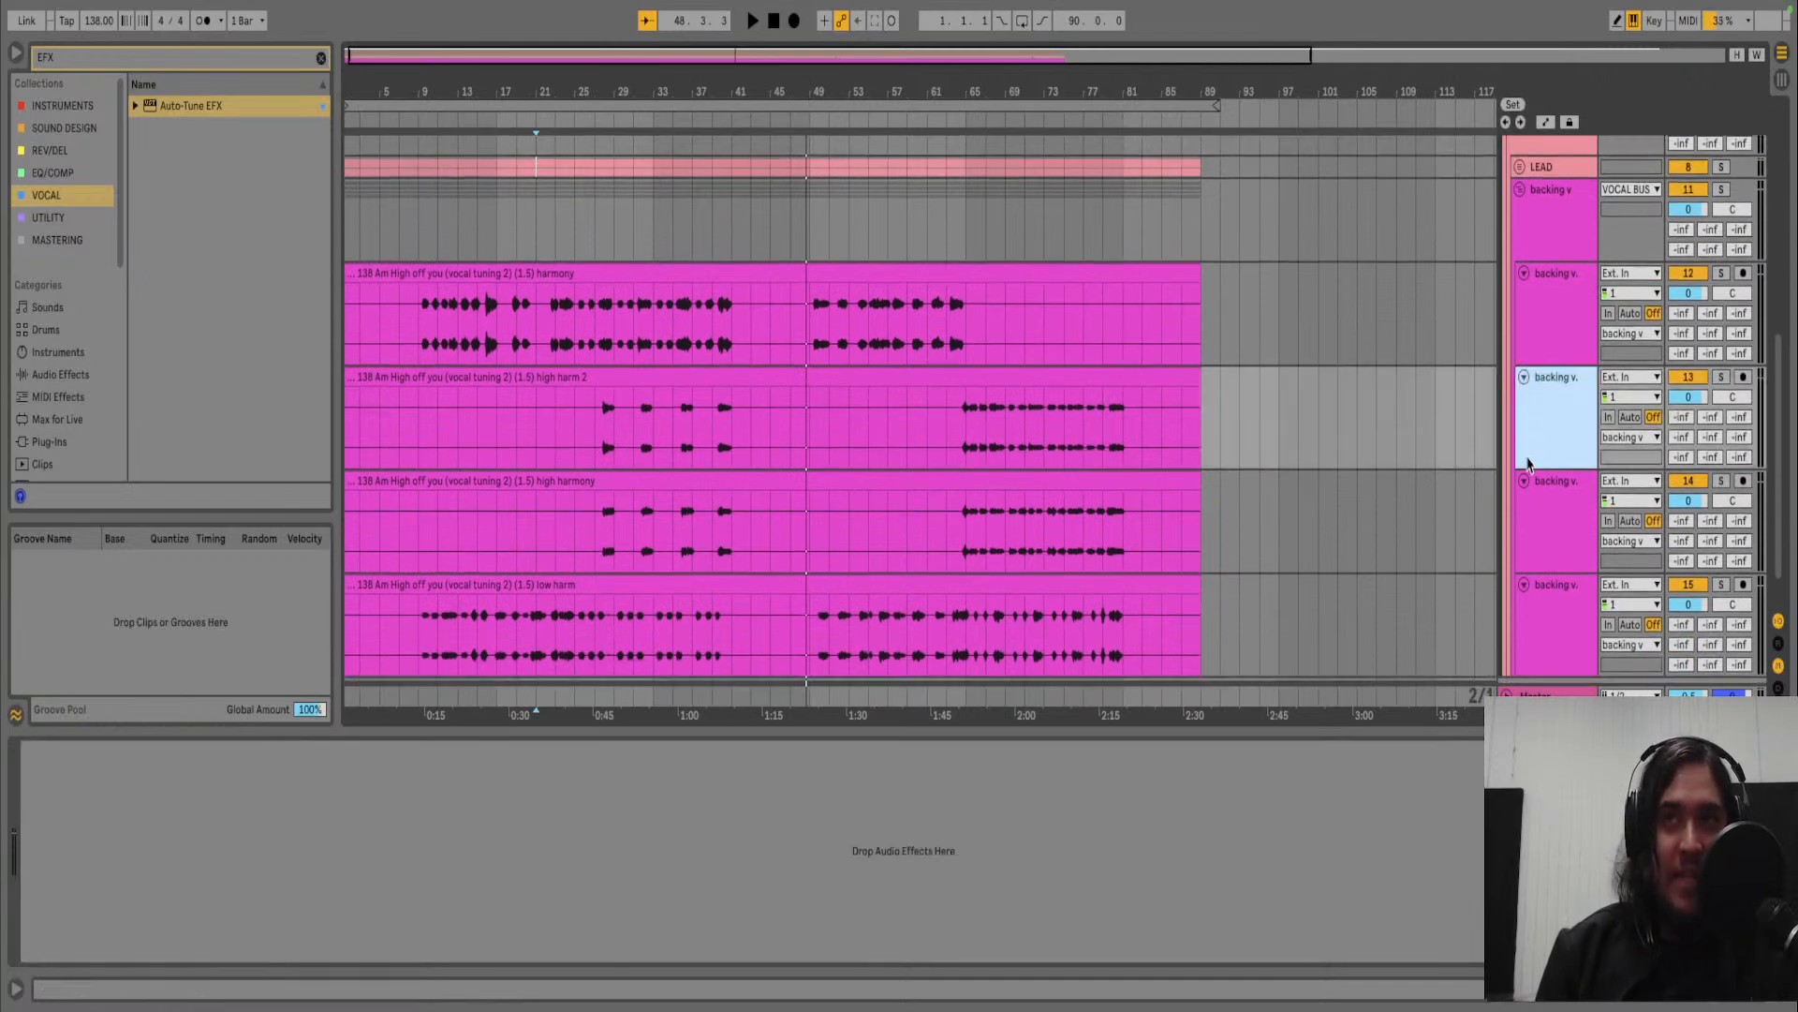
pyautogui.keyDown('shift'); pyautogui.click(1571, 625); pyautogui.keyUp('shift')
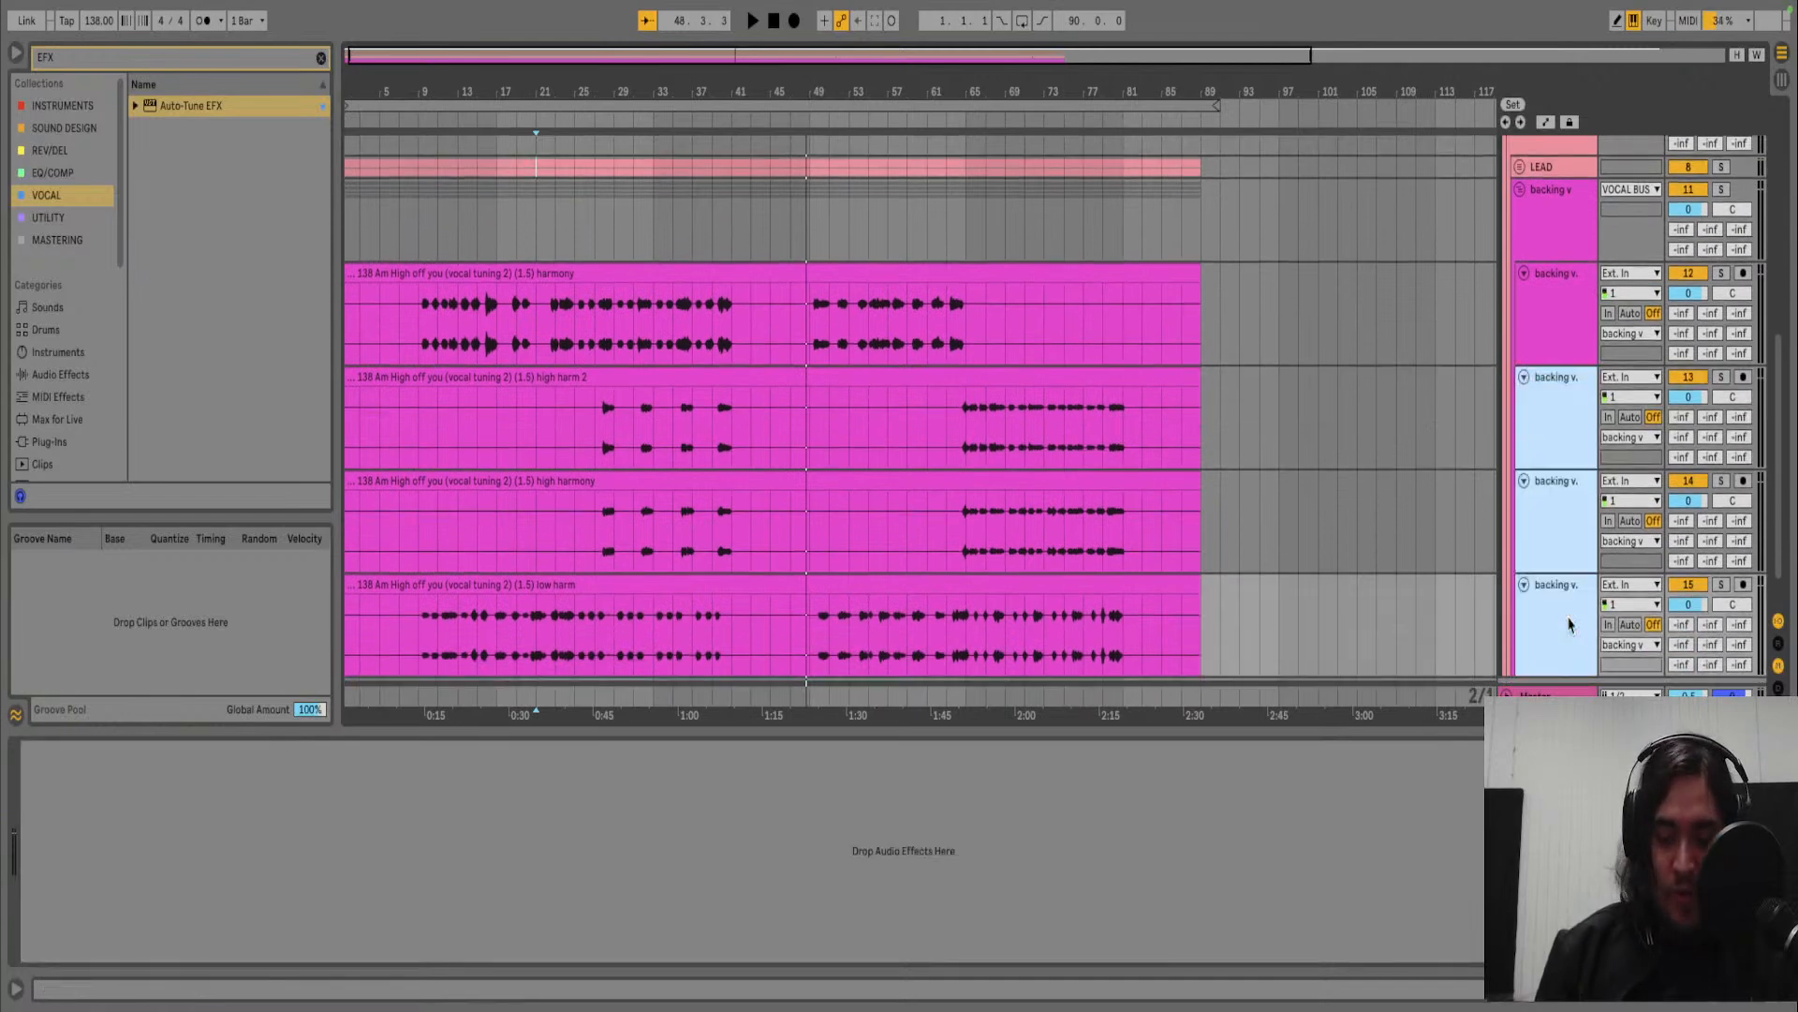
pyautogui.click(1570, 624)
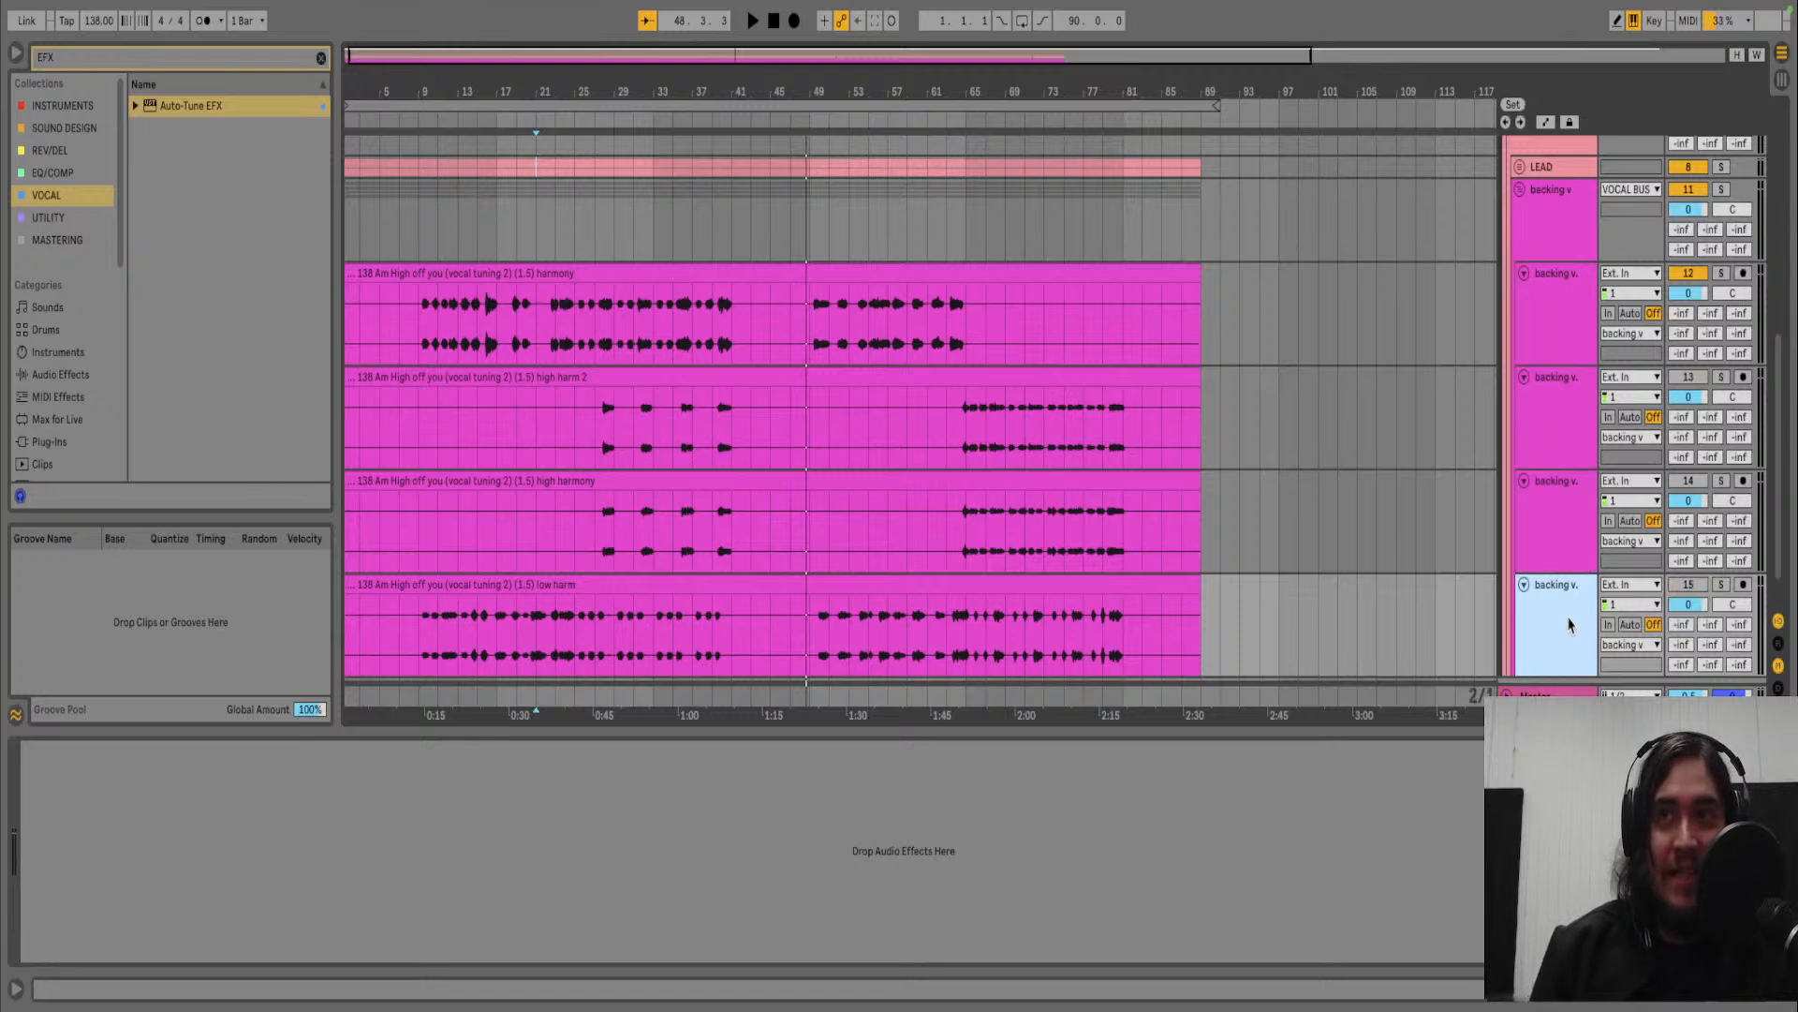
pyautogui.moveTo(1571, 625); pyautogui.dragTo(1595, 438)
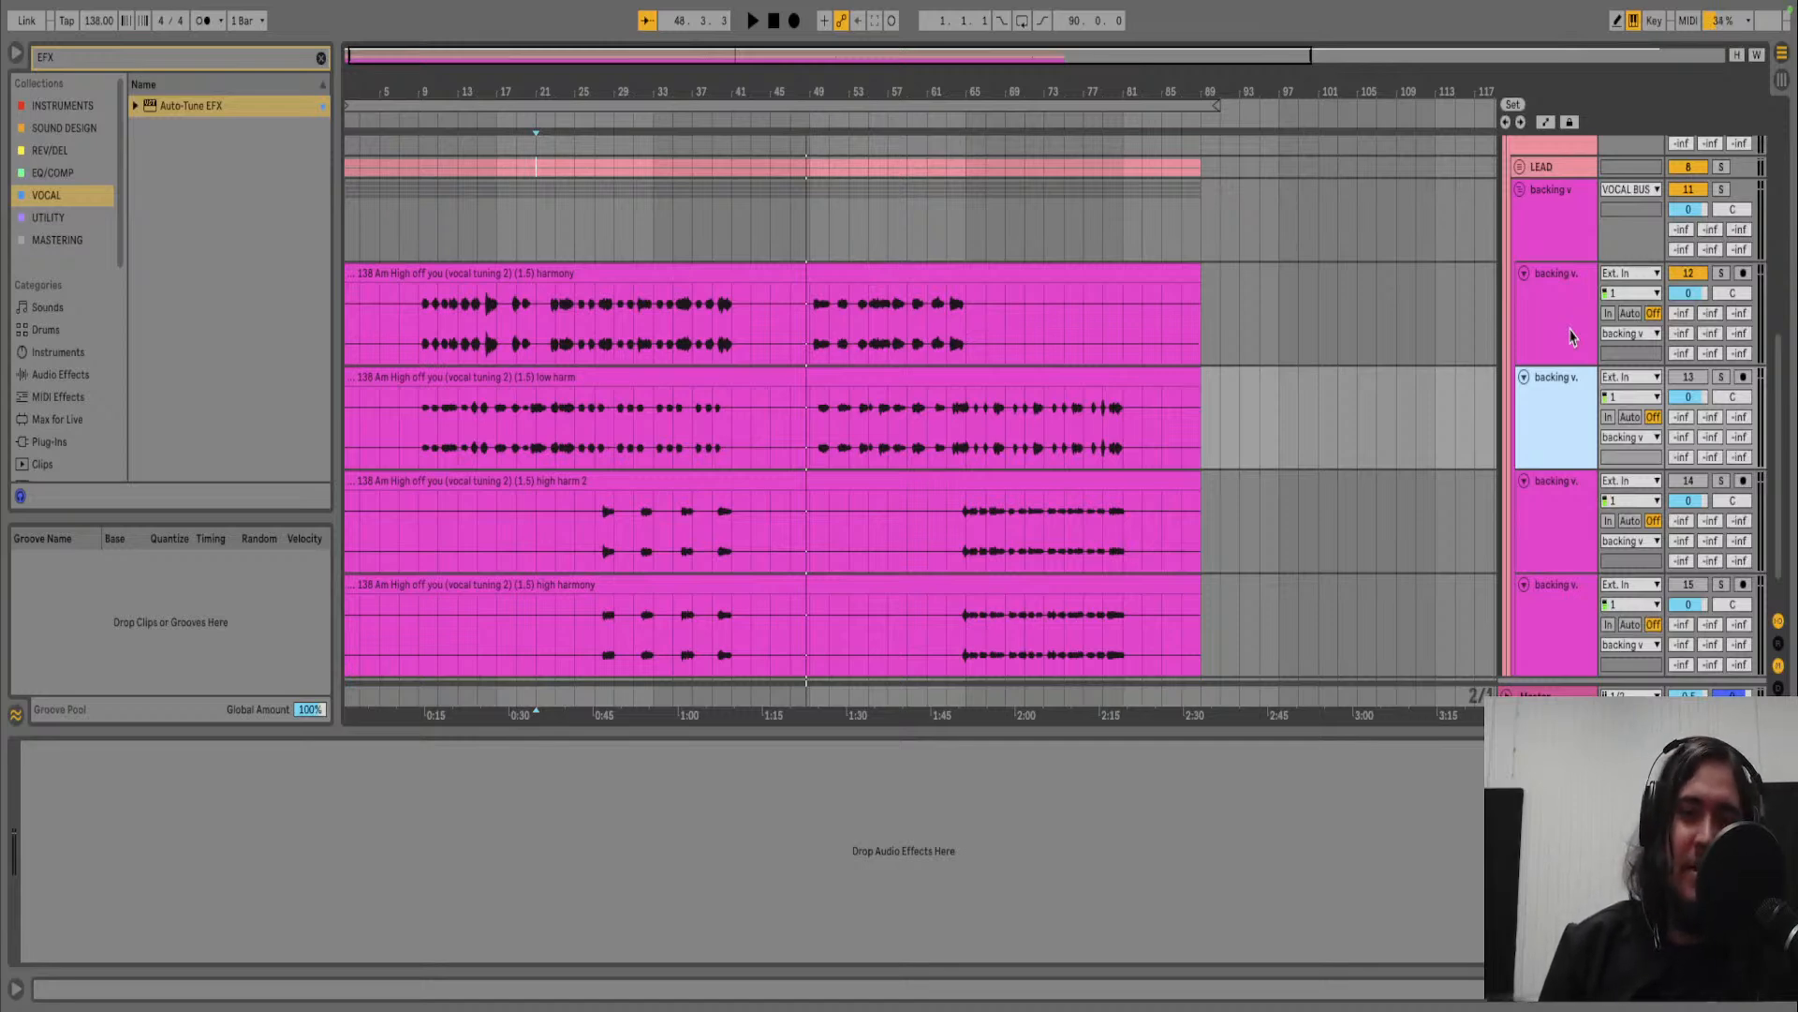
# - Collapse the backing vocals group and compare the effect chains on LEAD, the backing group and the VOCAL BUS
pyautogui.scroll(4, 1571, 337)
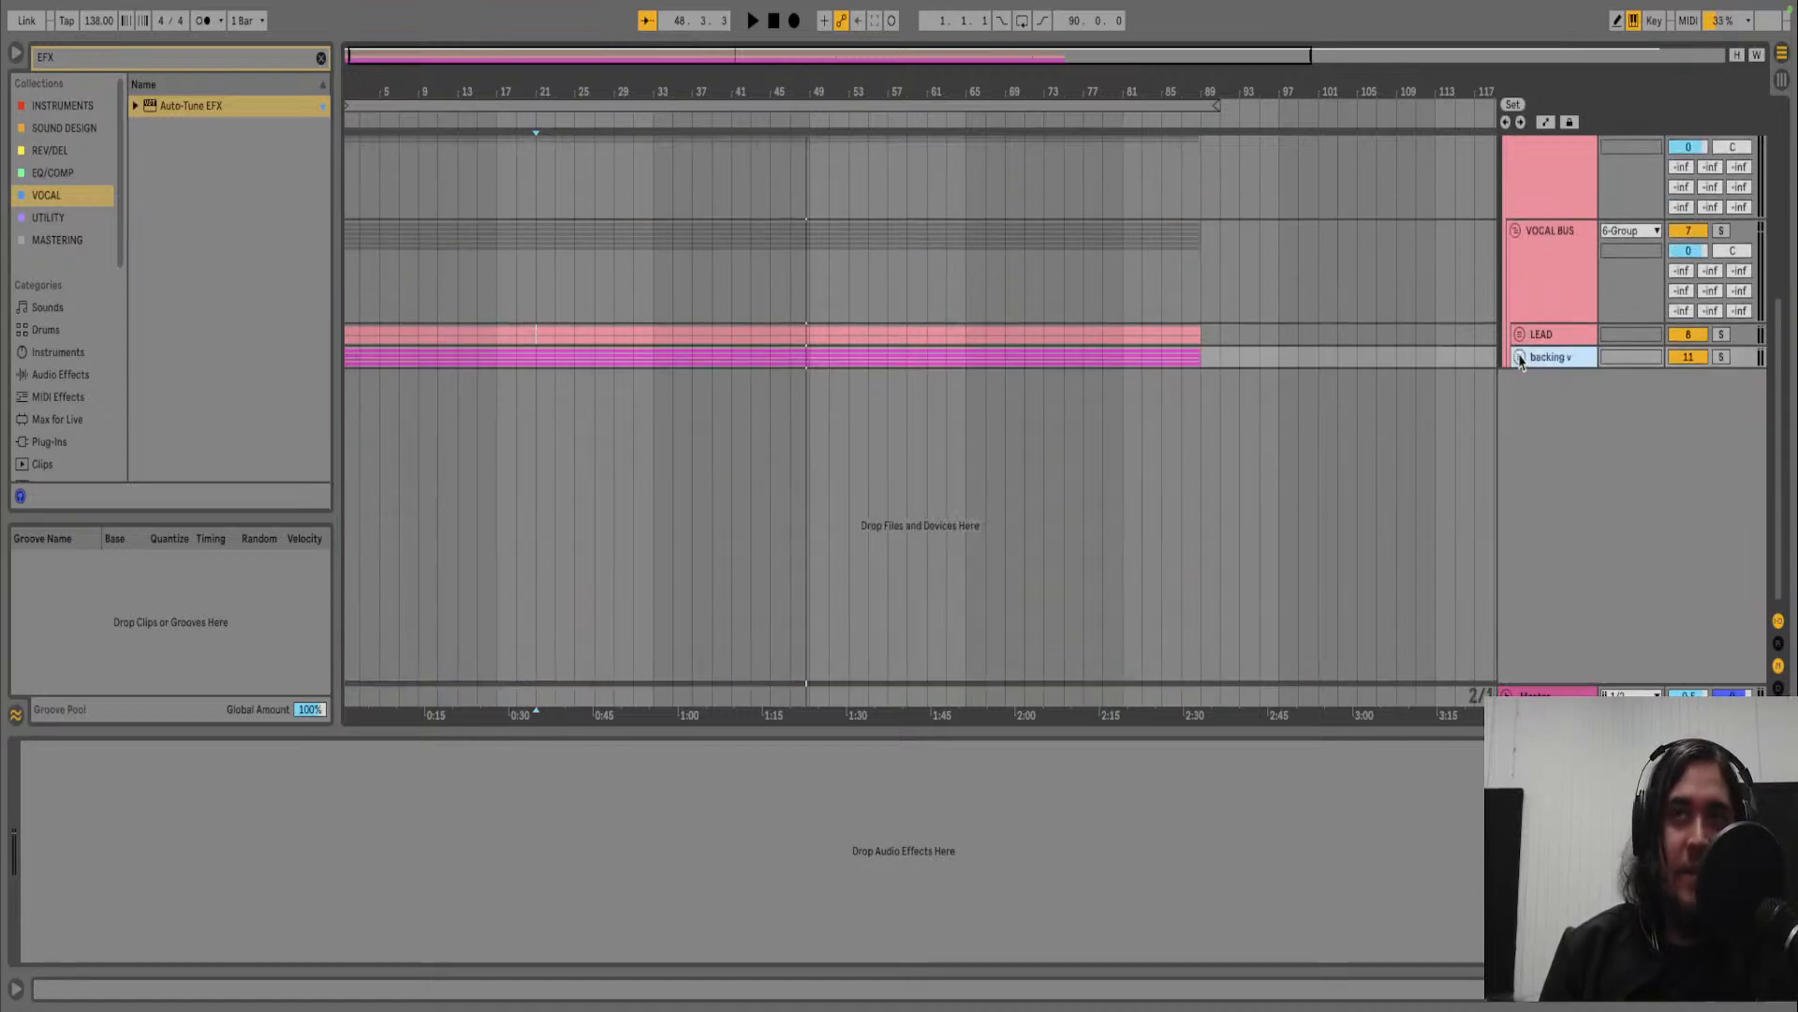
pyautogui.click(1551, 340)
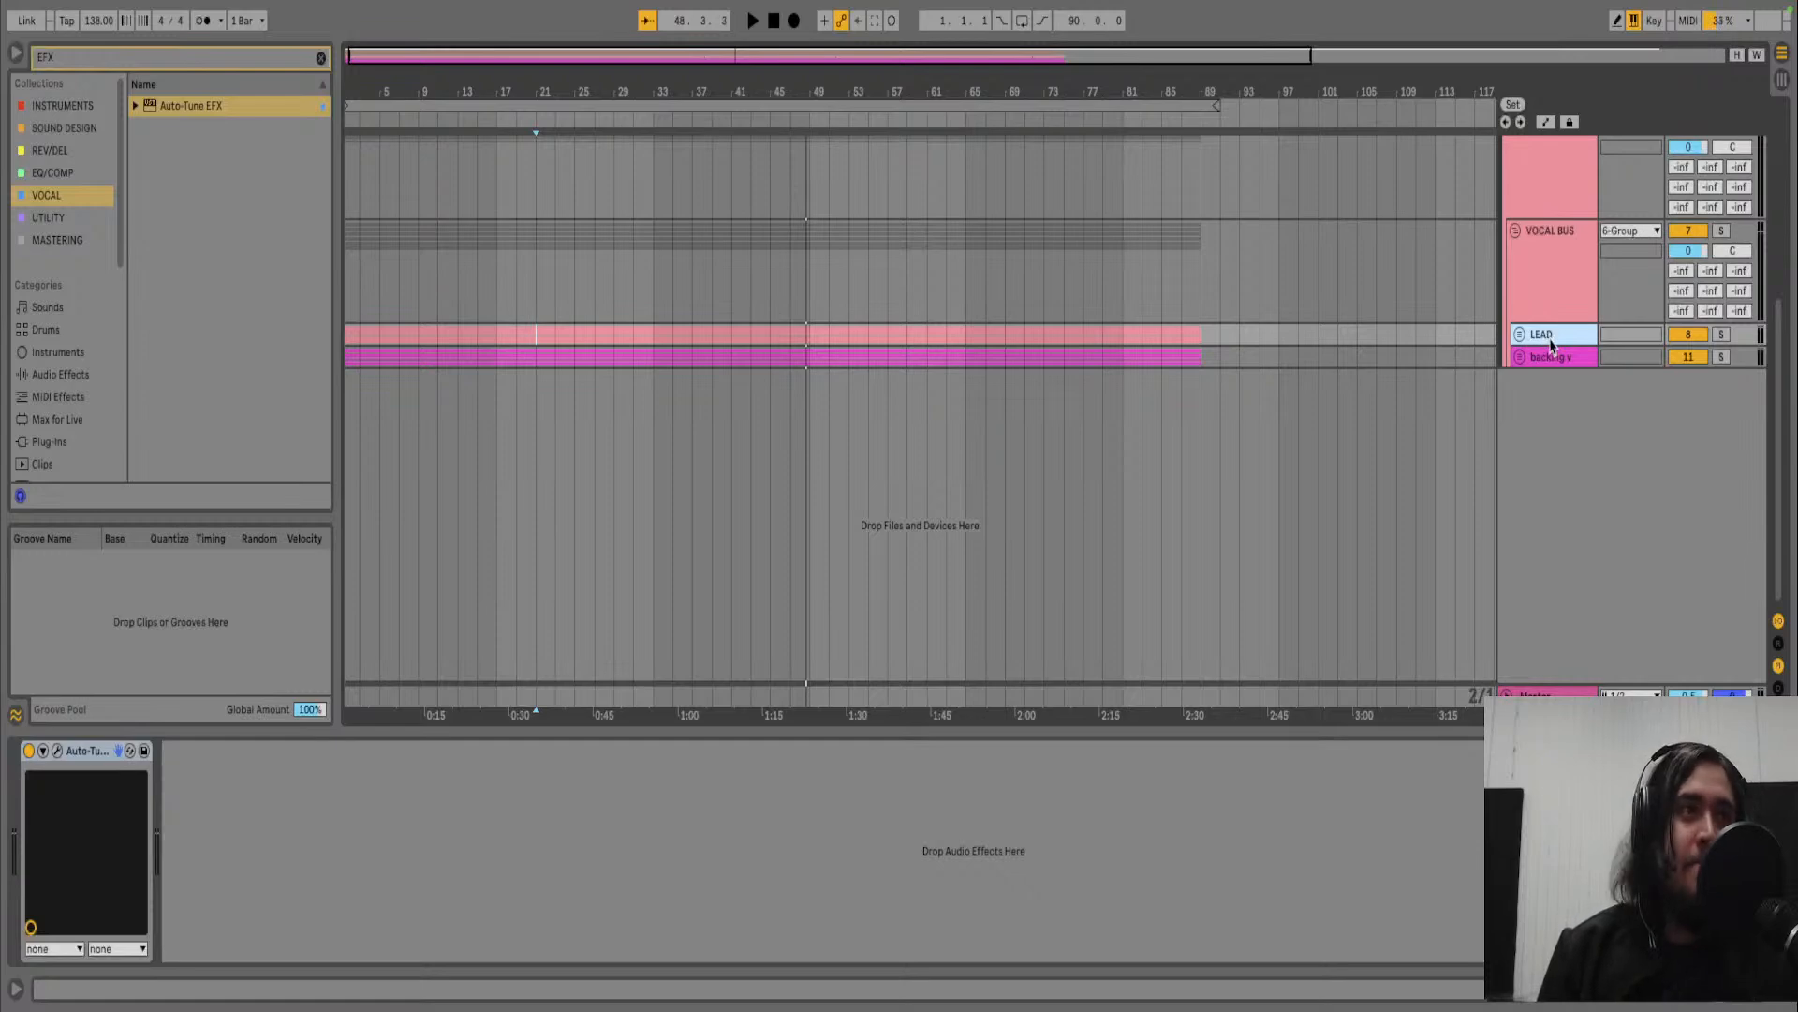
pyautogui.click(1552, 357)
pyautogui.click(1558, 281)
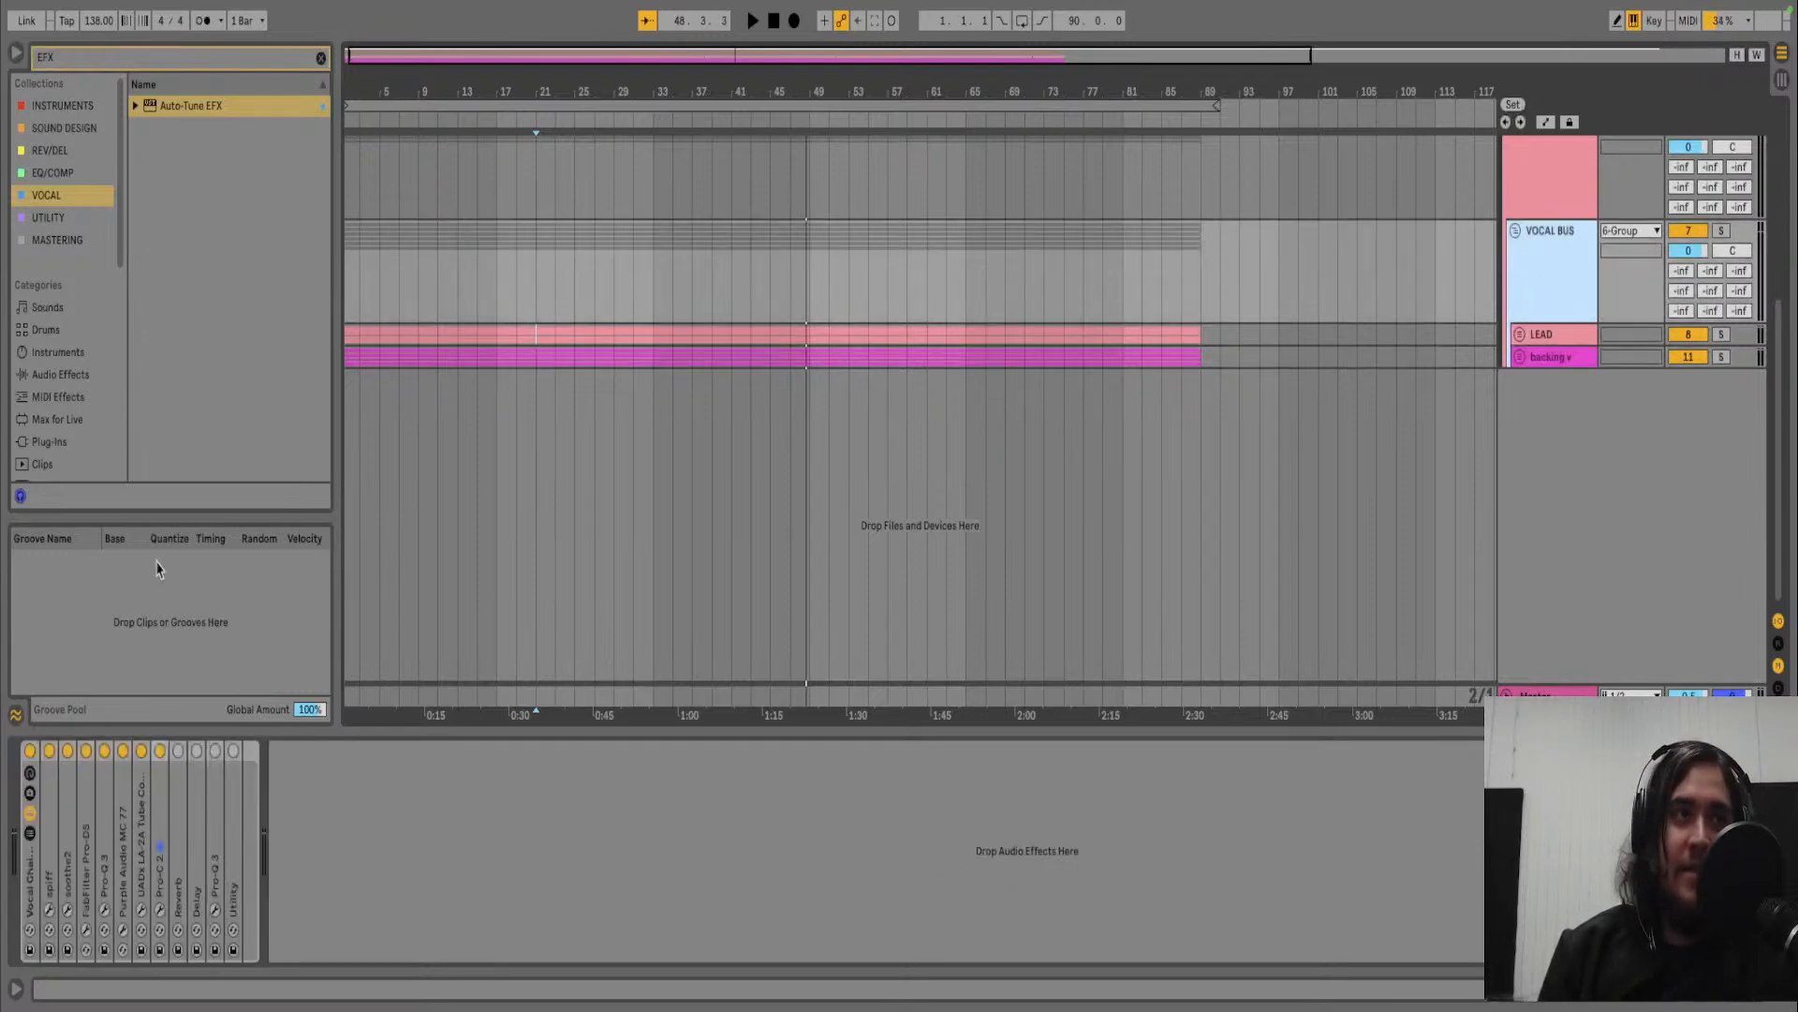
pyautogui.click(1564, 357)
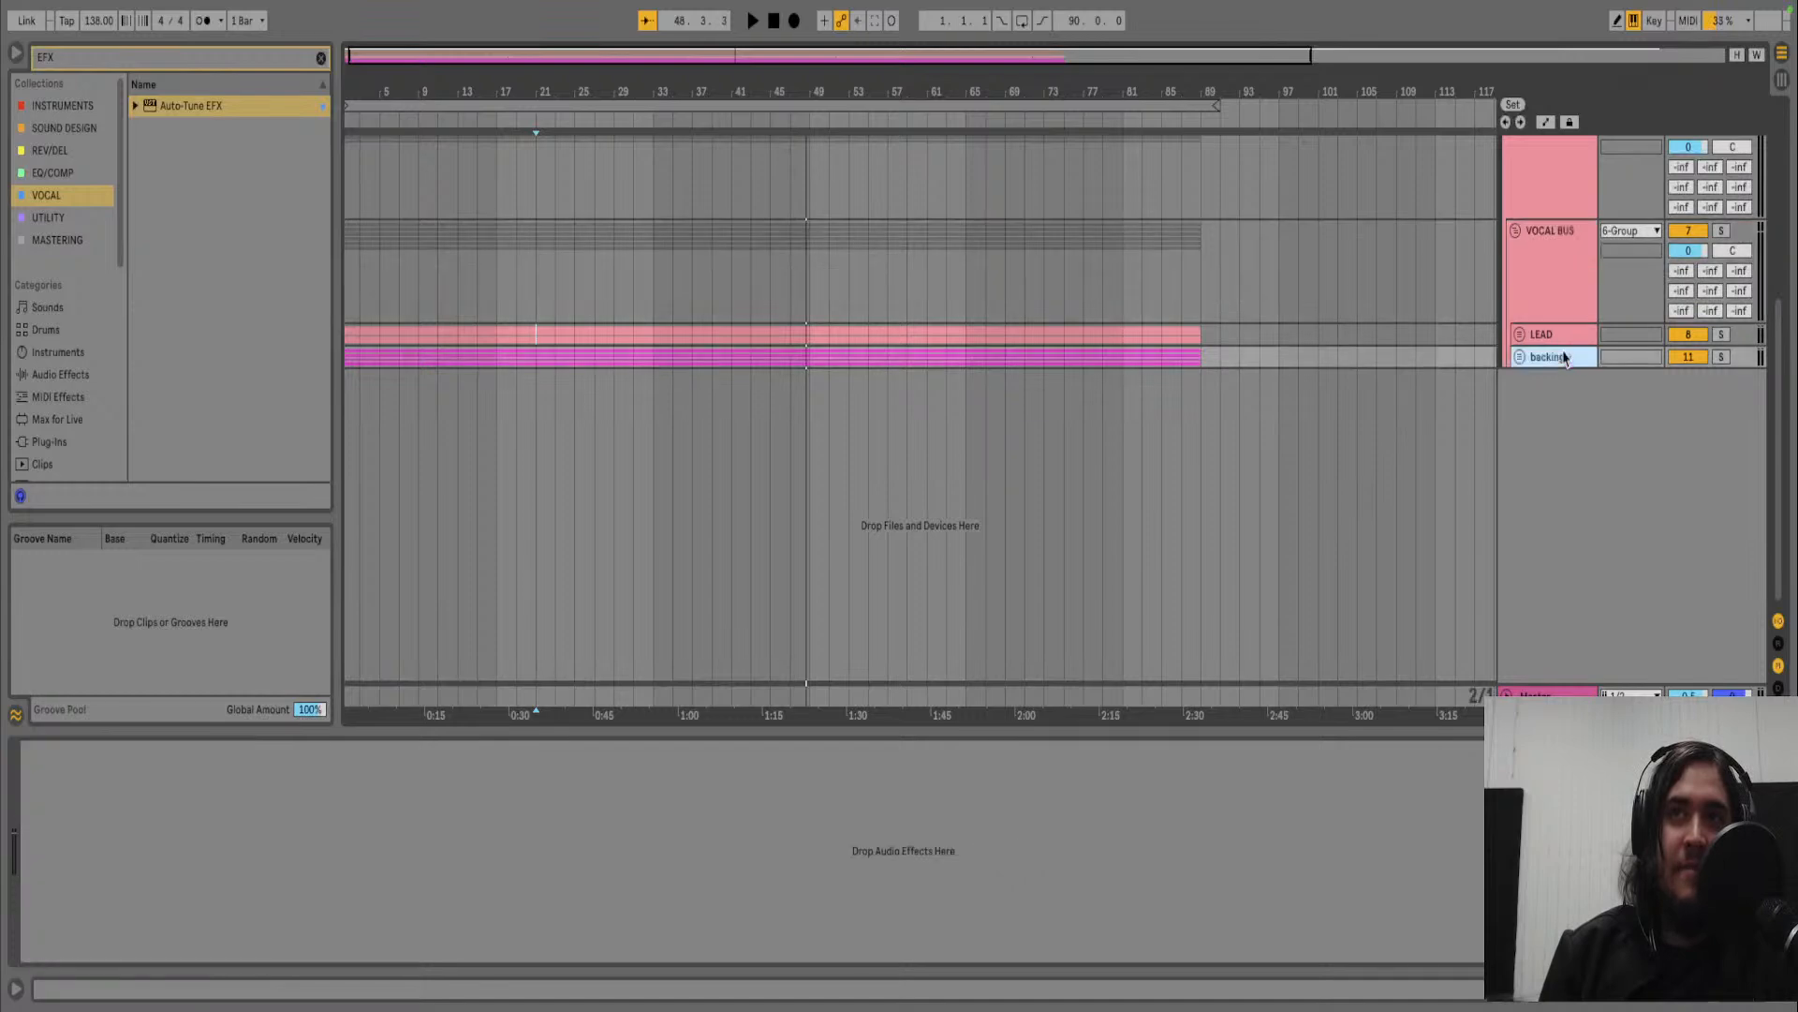
pyautogui.click(1551, 300)
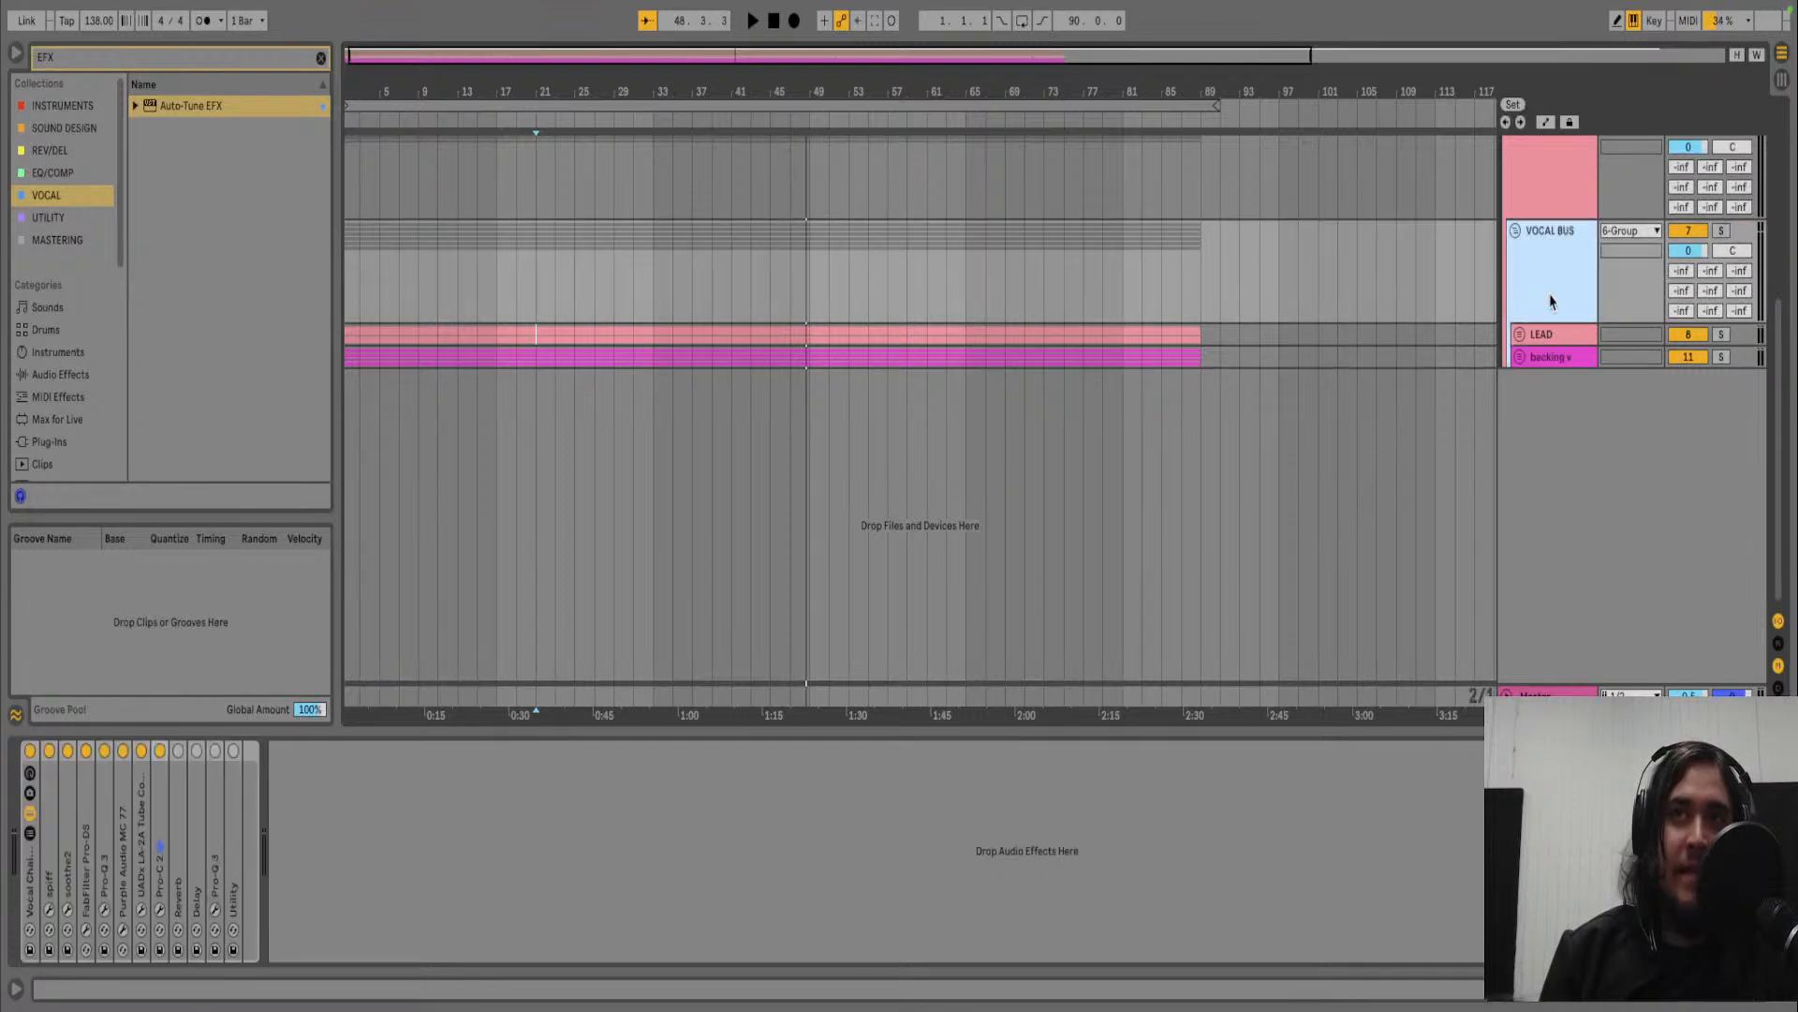
# - Open the Purple Audio MC 77 on the VOCAL BUS and hide its lower Brainworx control section
pyautogui.click(122, 929)
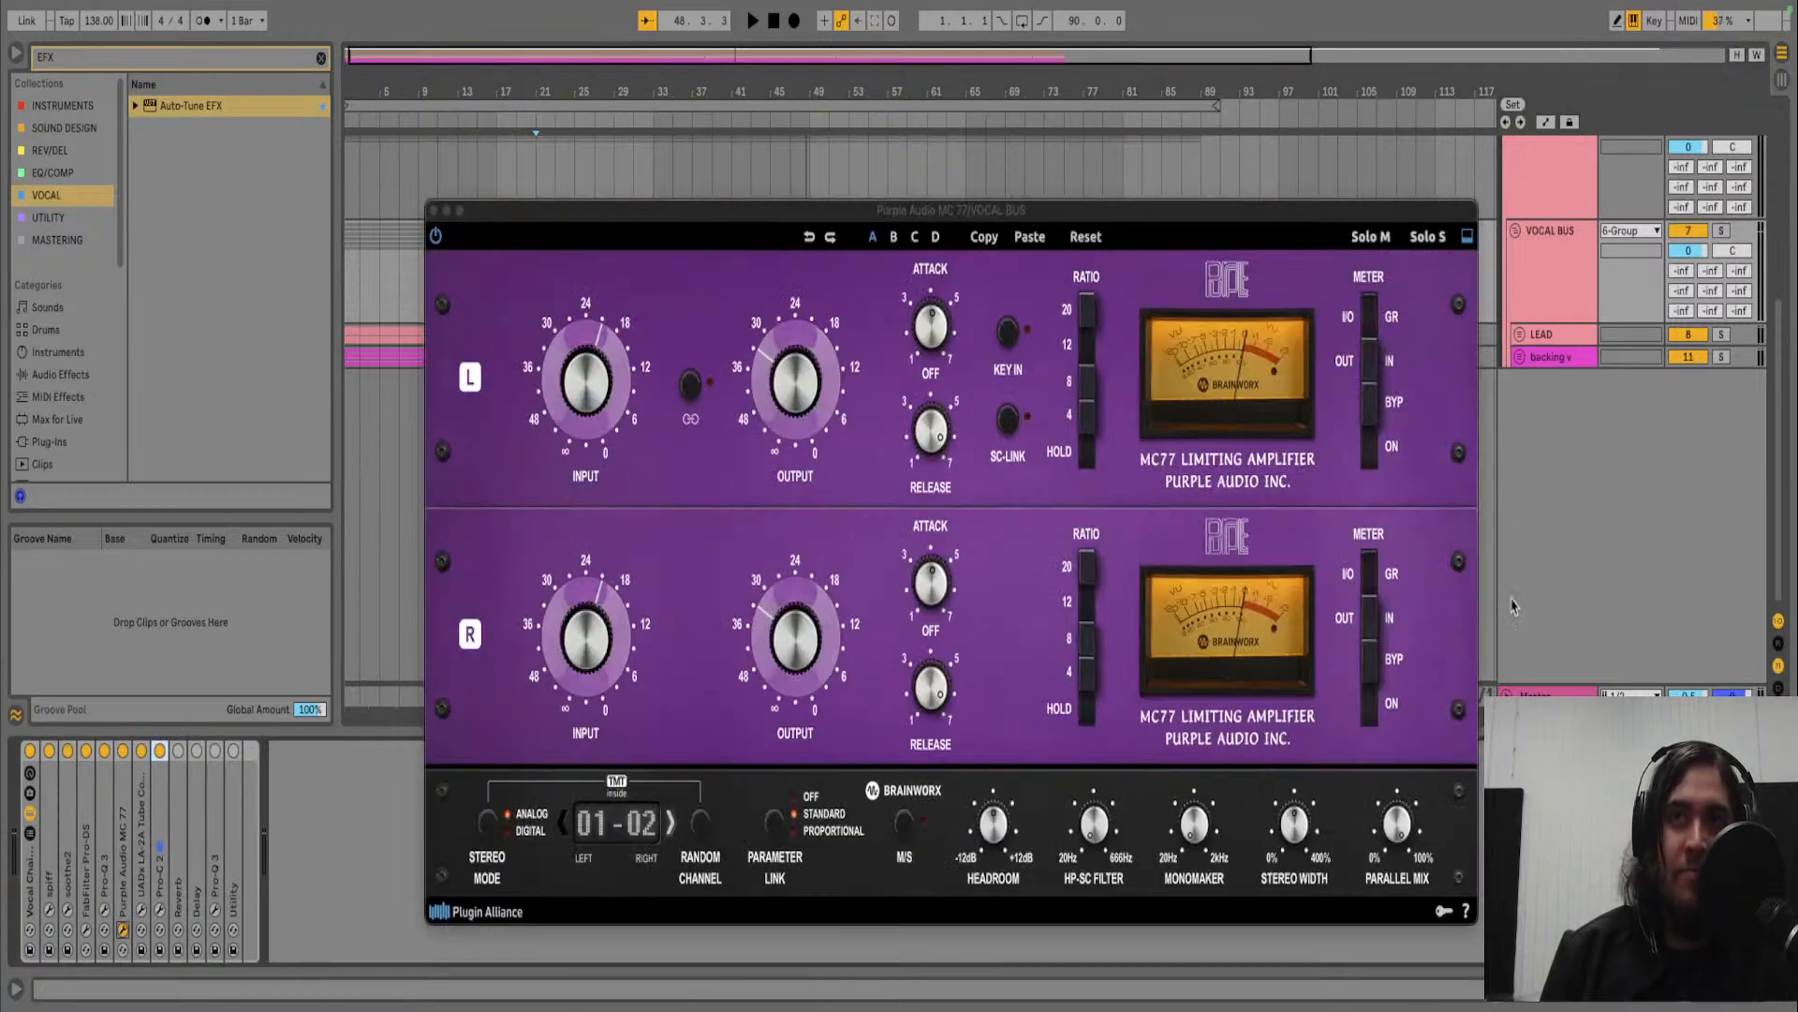
pyautogui.moveTo(1471, 208); pyautogui.dragTo(1405, 228)
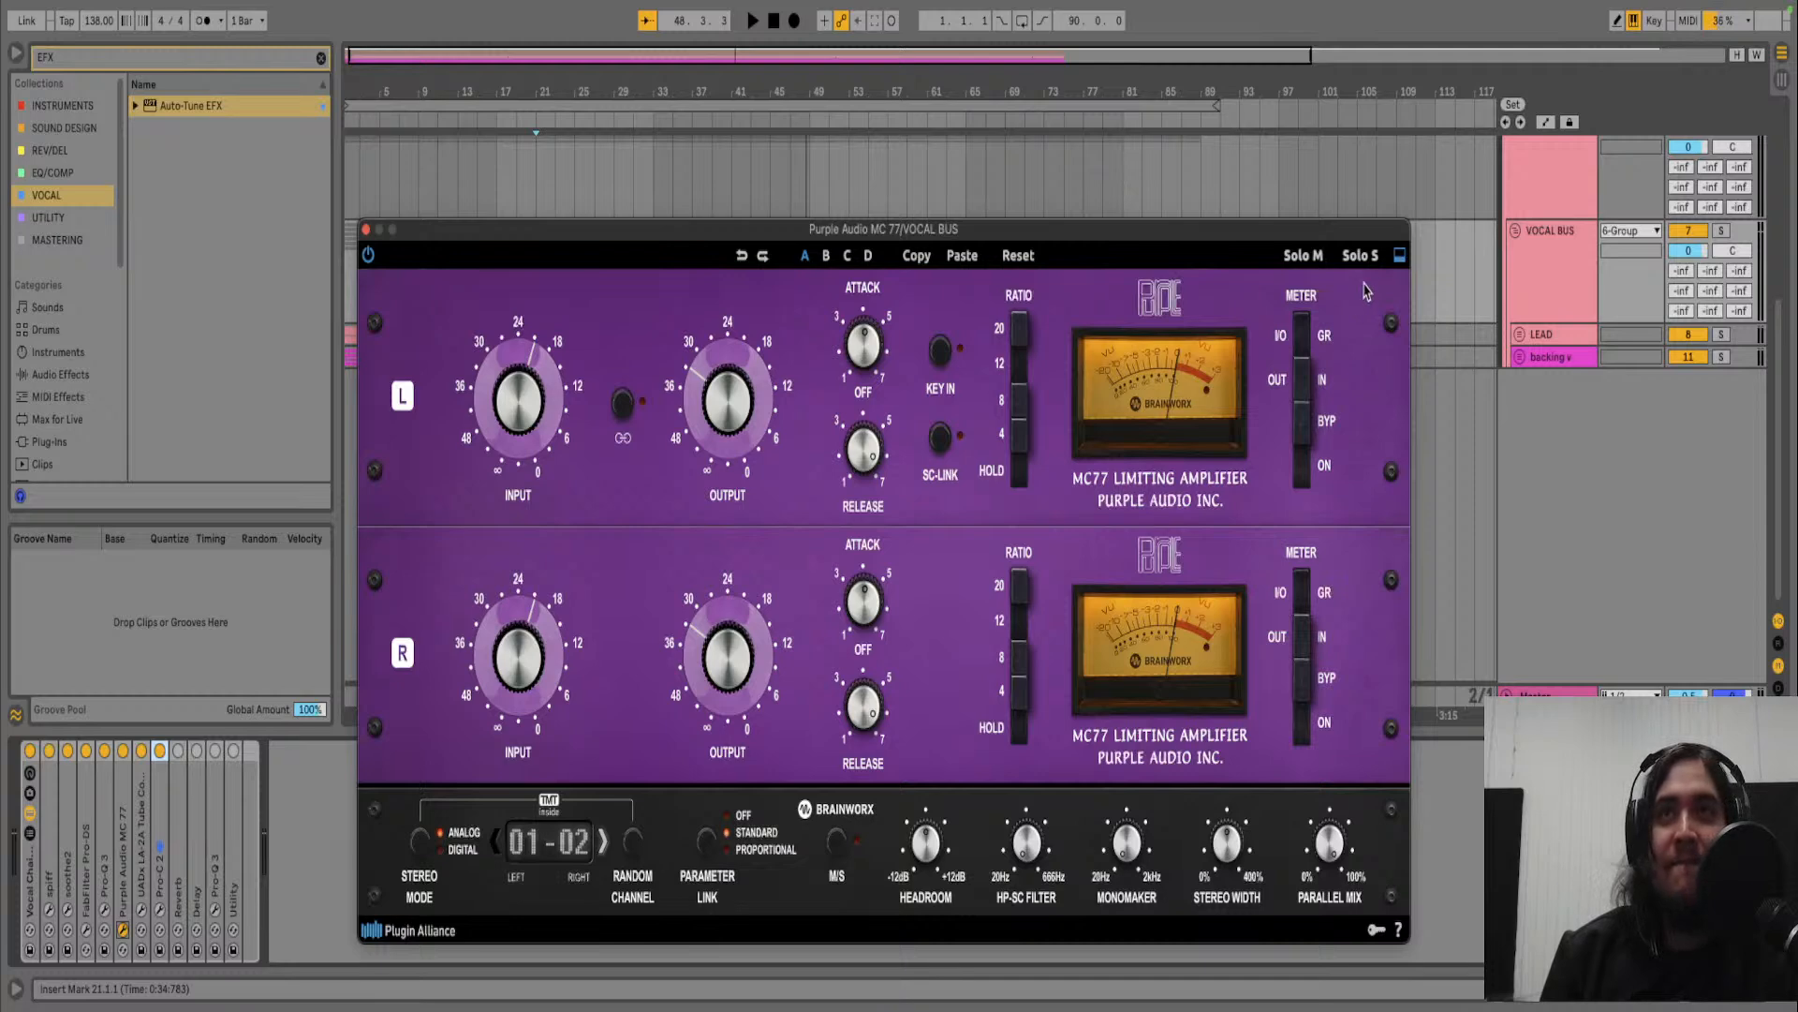
pyautogui.click(1400, 256)
pyautogui.click(1400, 257)
pyautogui.click(1399, 257)
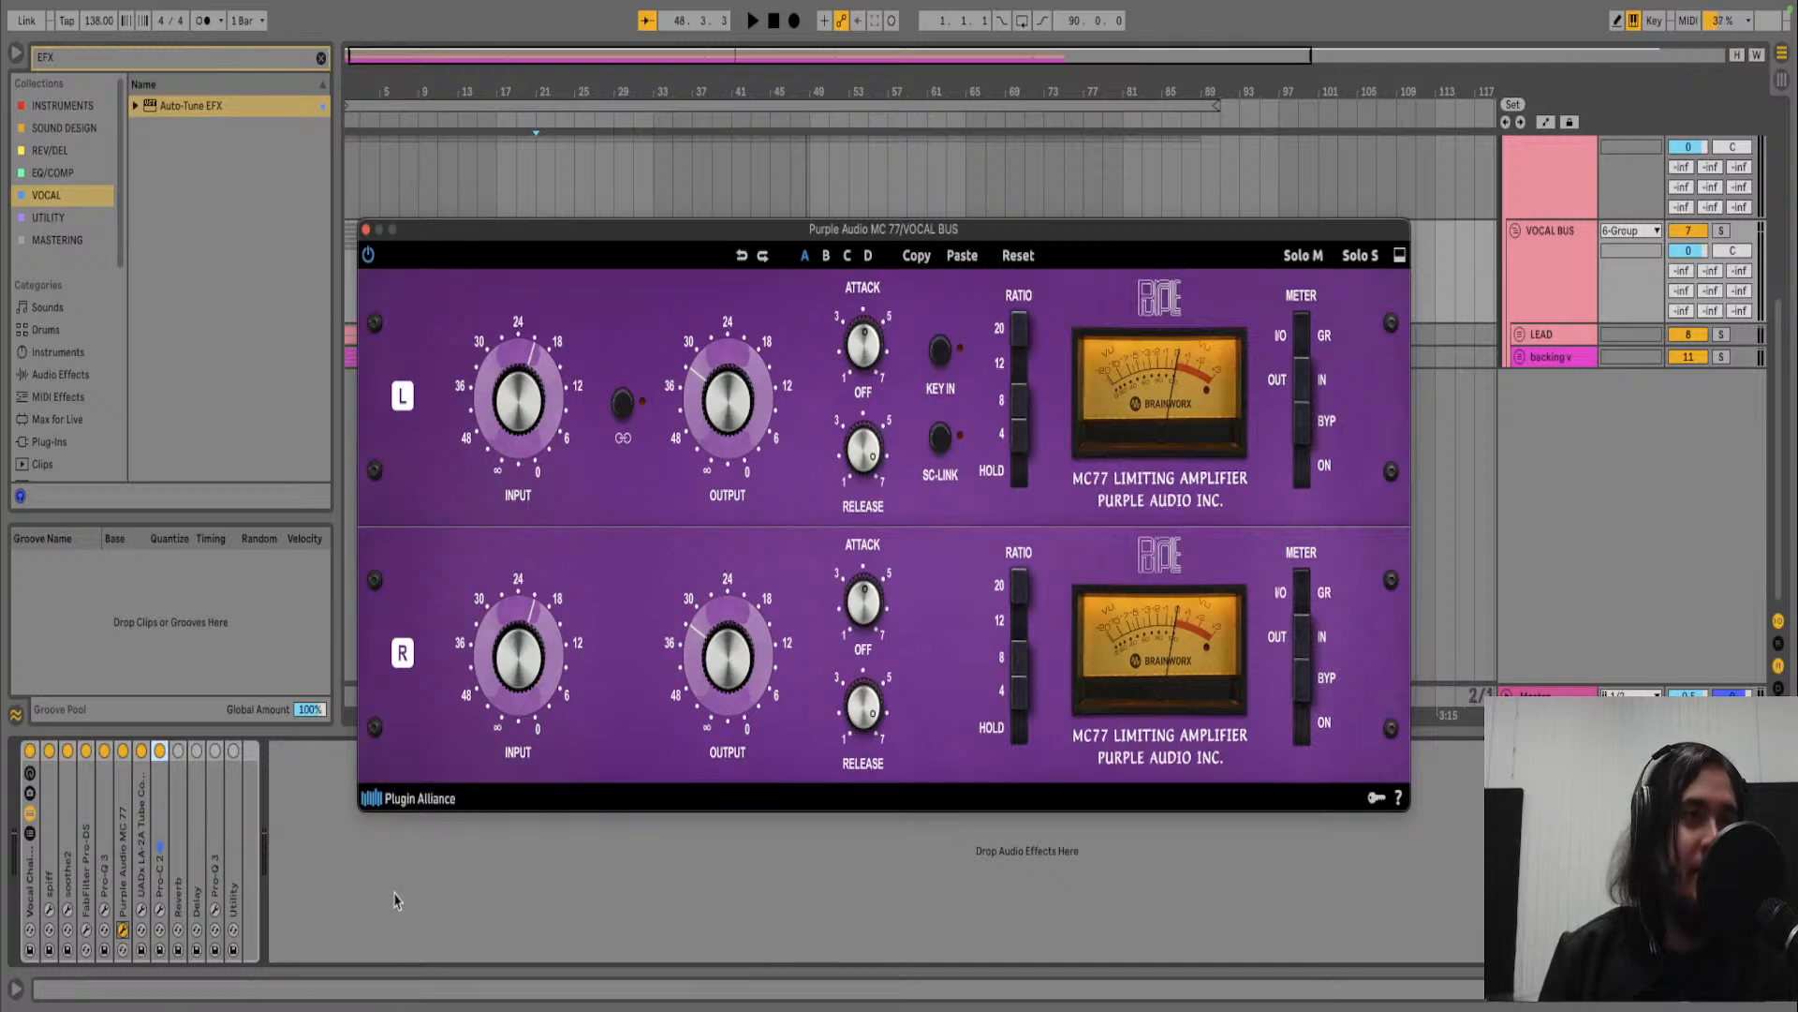
# - Open the UADx LA-2A Tube Compressor and arrange both compressor windows so their meters can be watched together
pyautogui.click(143, 906)
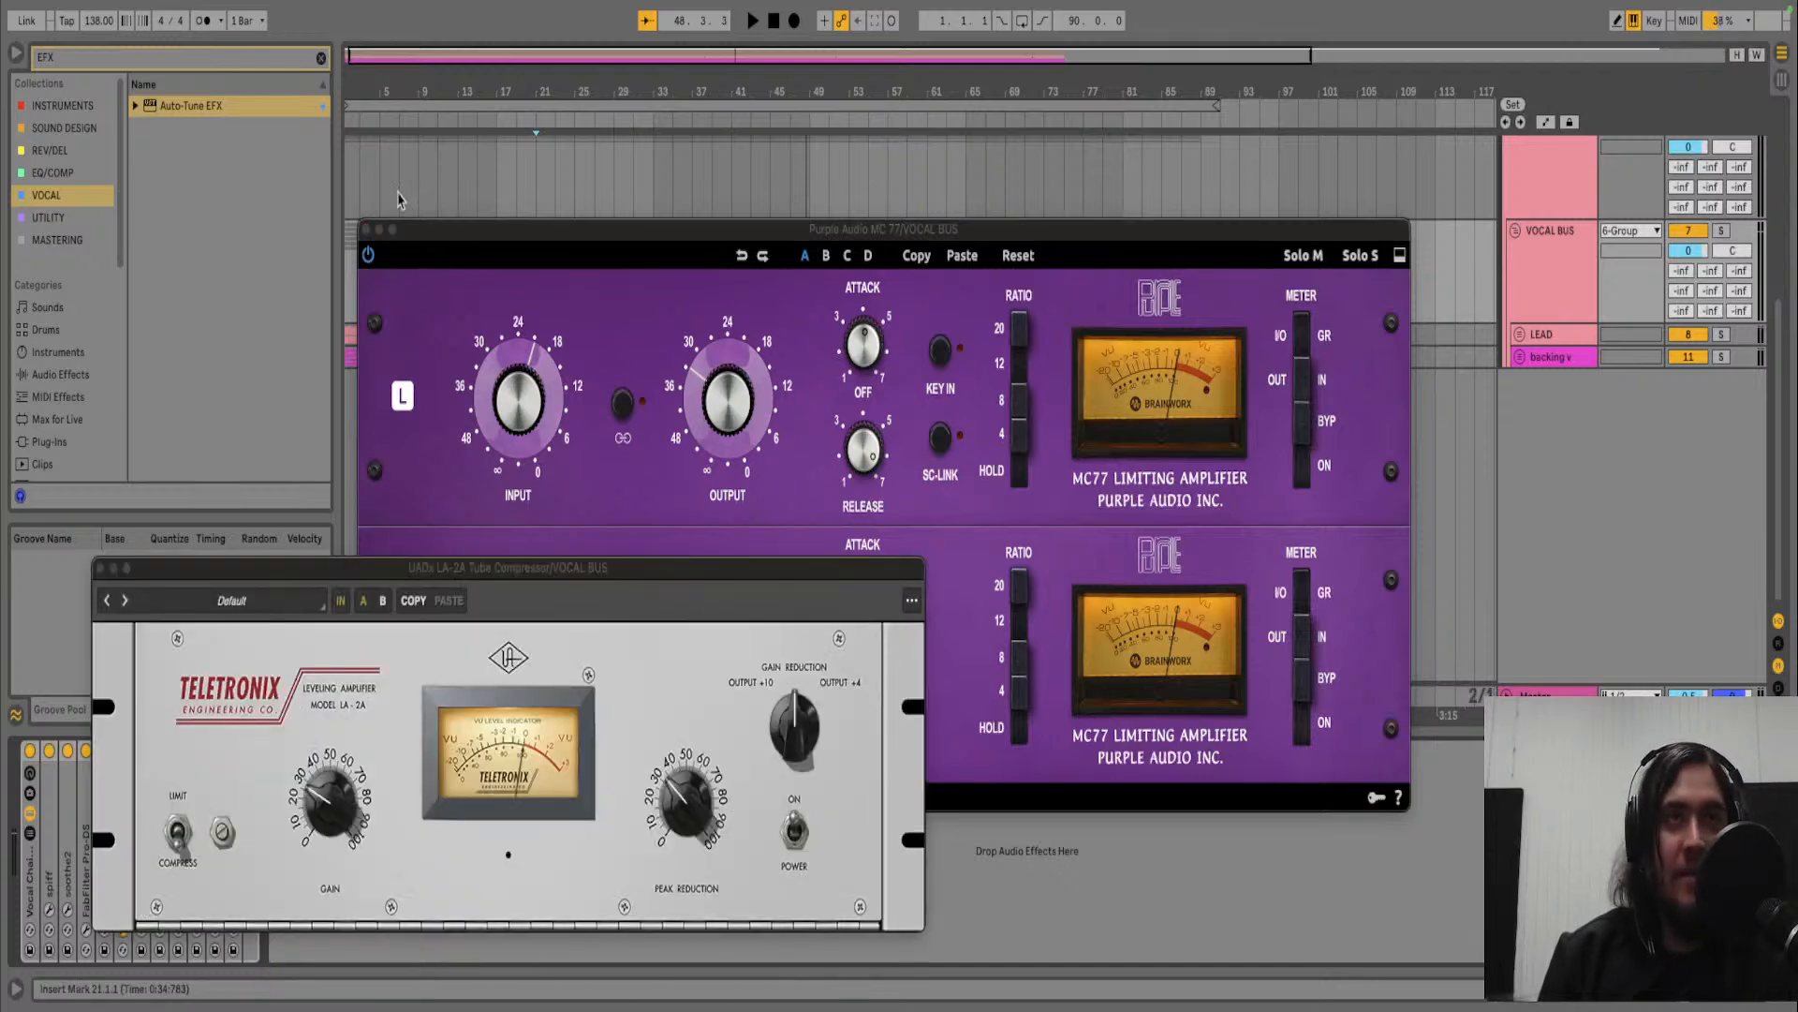
pyautogui.click(473, 236)
pyautogui.moveTo(473, 236); pyautogui.dragTo(186, 30)
# - Play the song with the backing vocals group expanded, watch how the harmony drives the MC 77 and LA-2A meters, and stop playback
pyautogui.press('space')
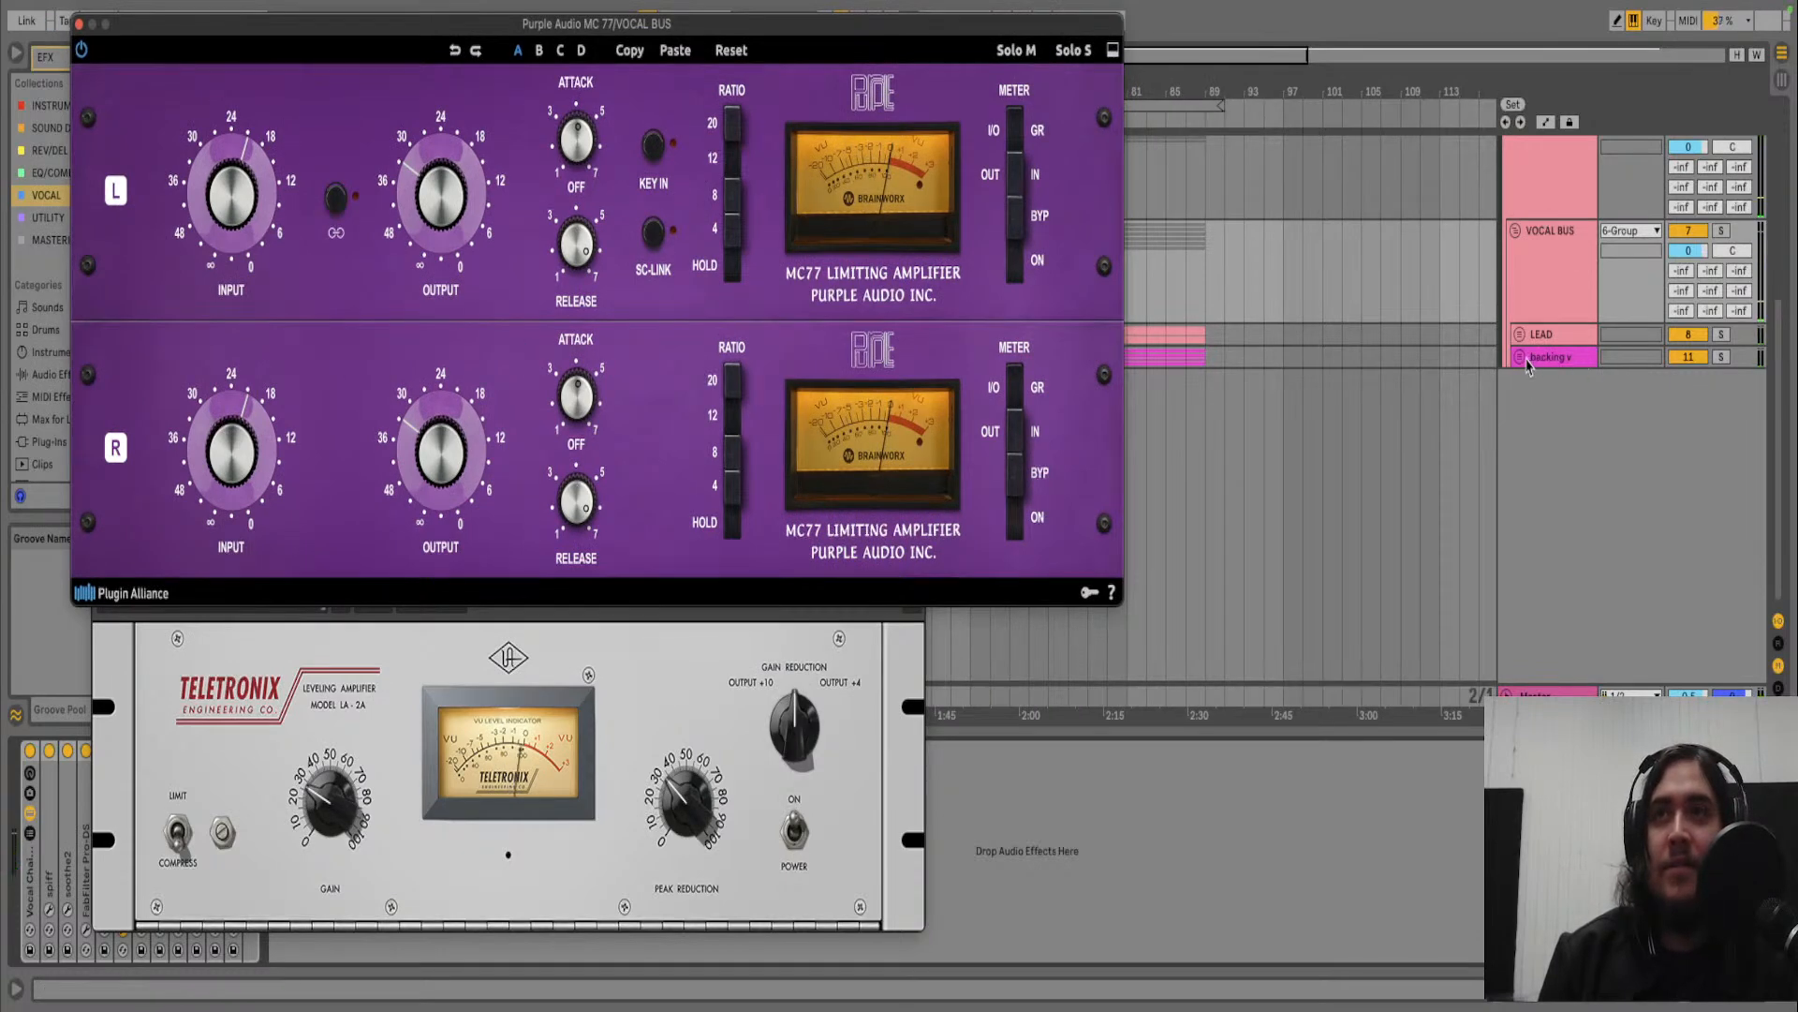
pyautogui.click(1520, 357)
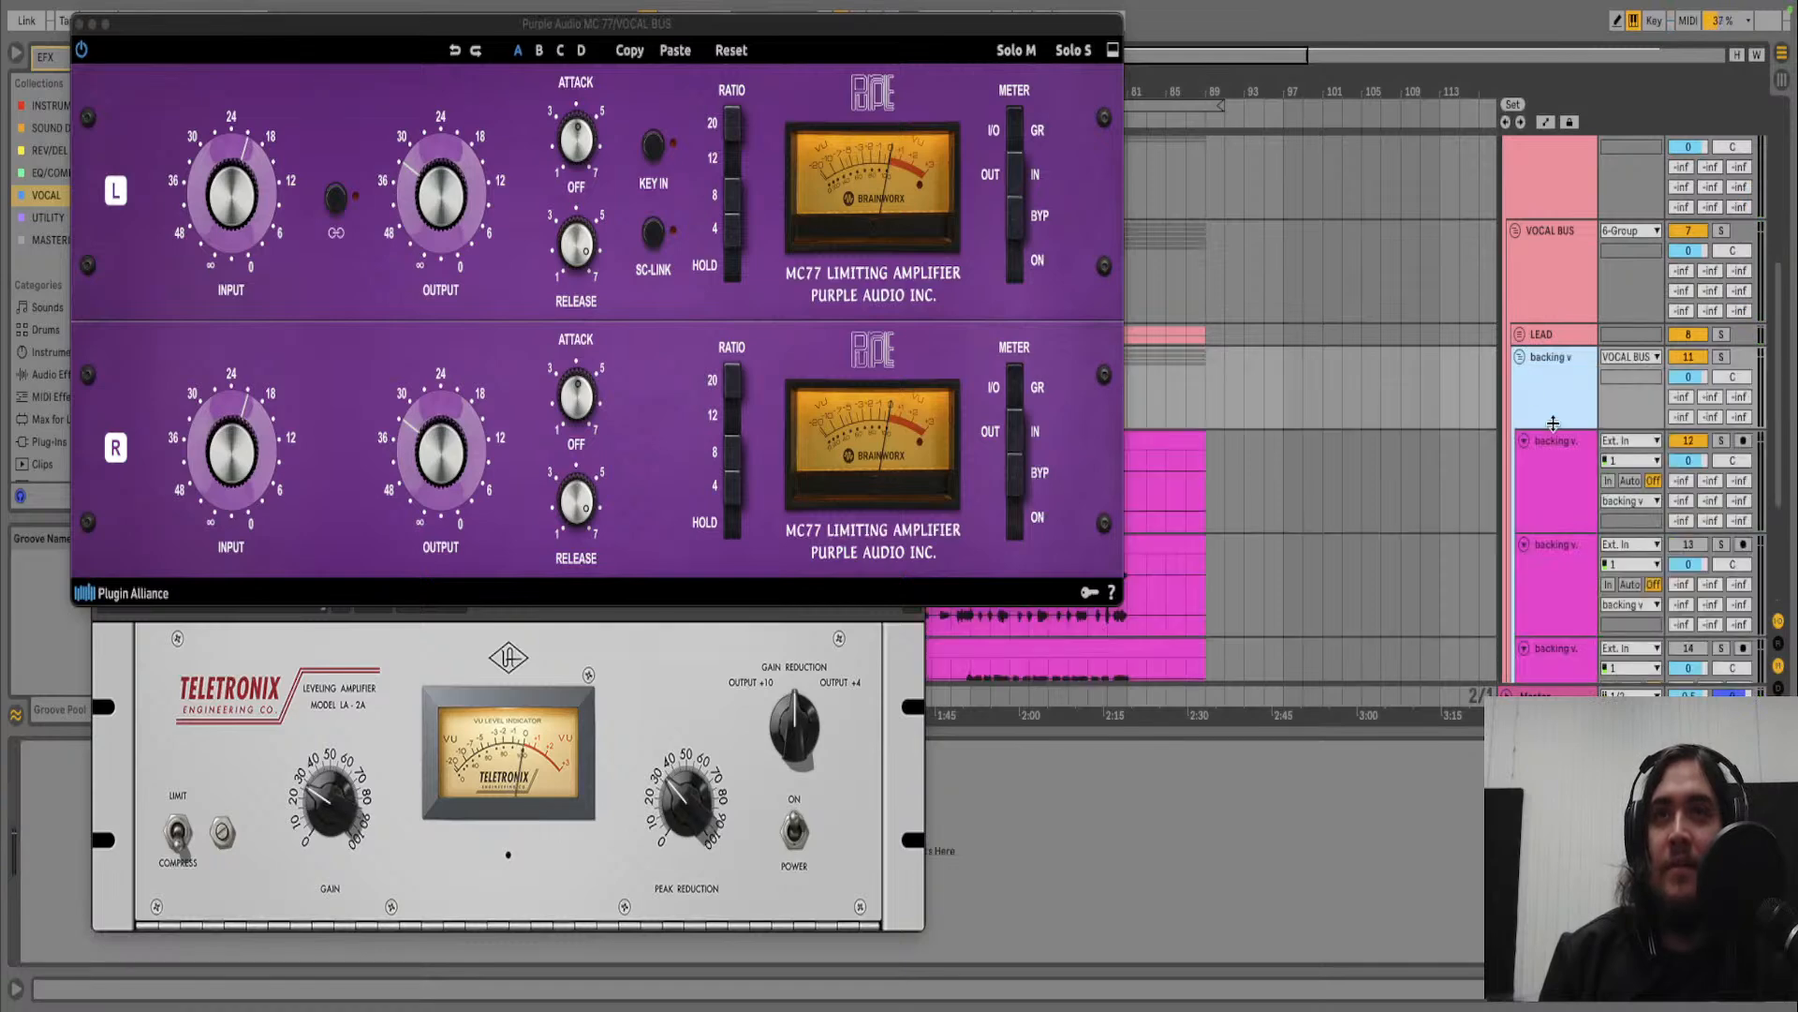
pyautogui.moveTo(876, 30); pyautogui.dragTo(1042, 77)
pyautogui.scroll(-5, 1121, 424)
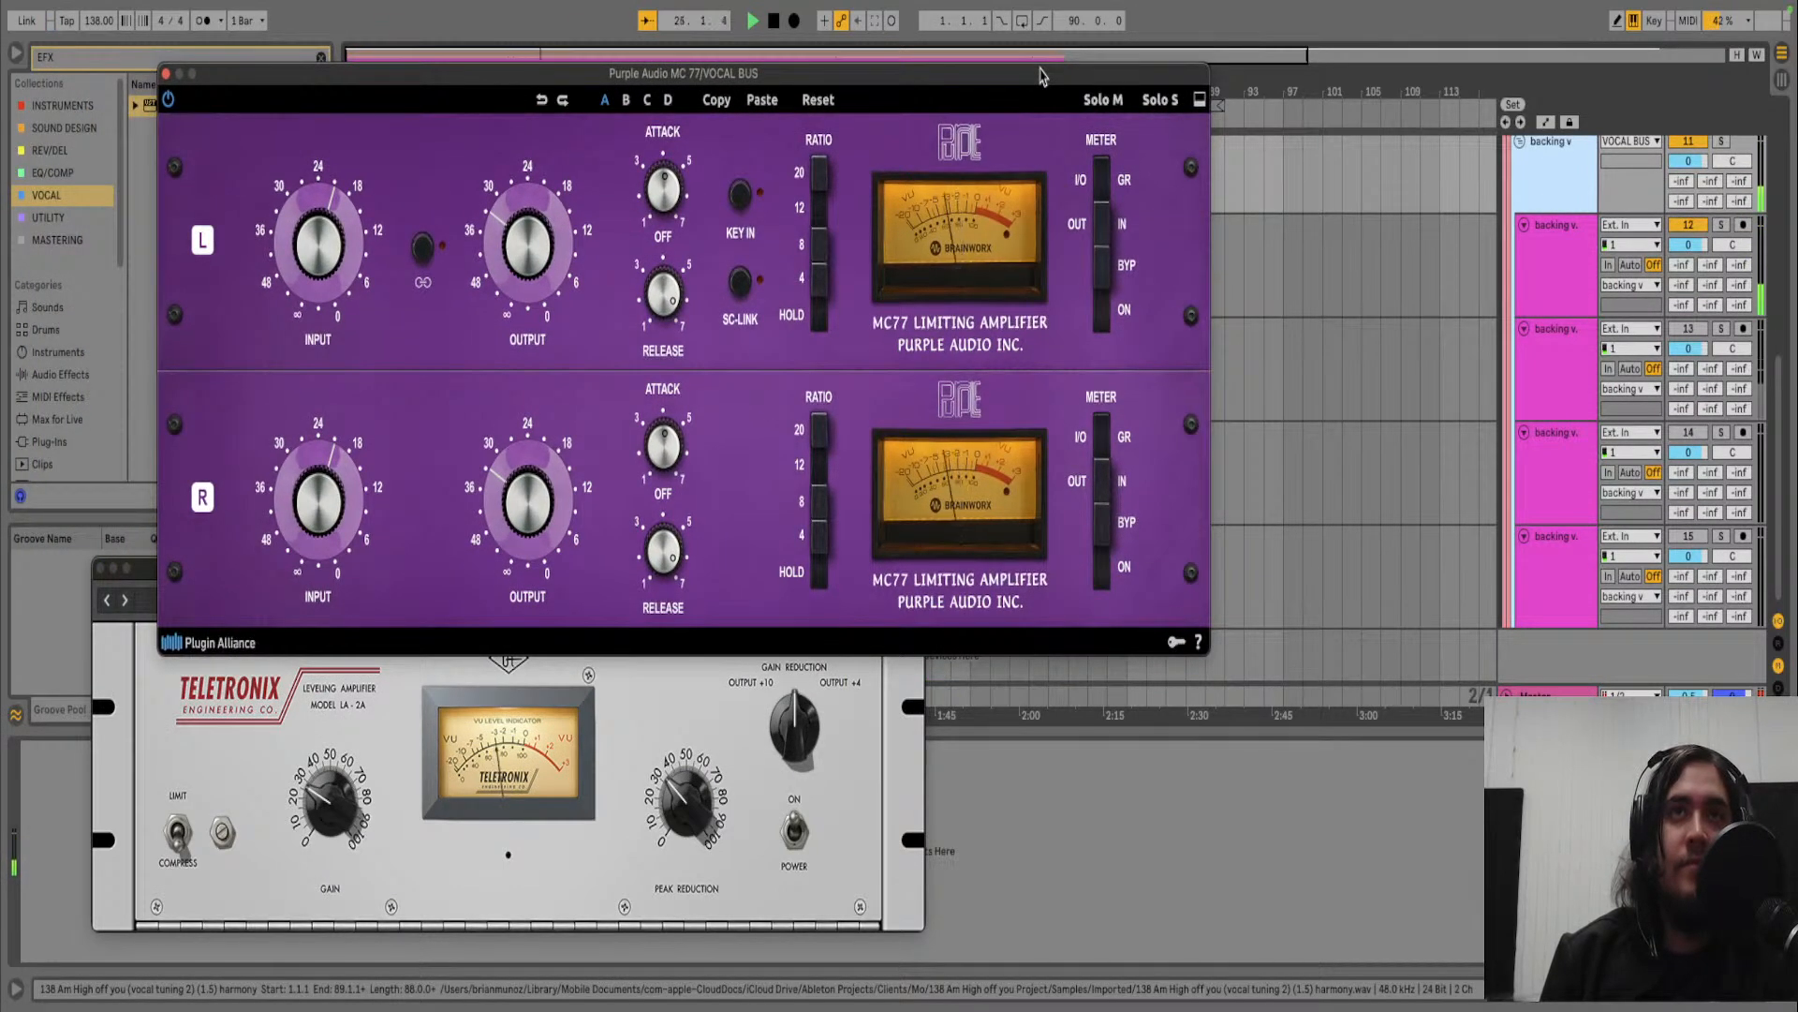
pyautogui.moveTo(1038, 77); pyautogui.dragTo(1057, 72)
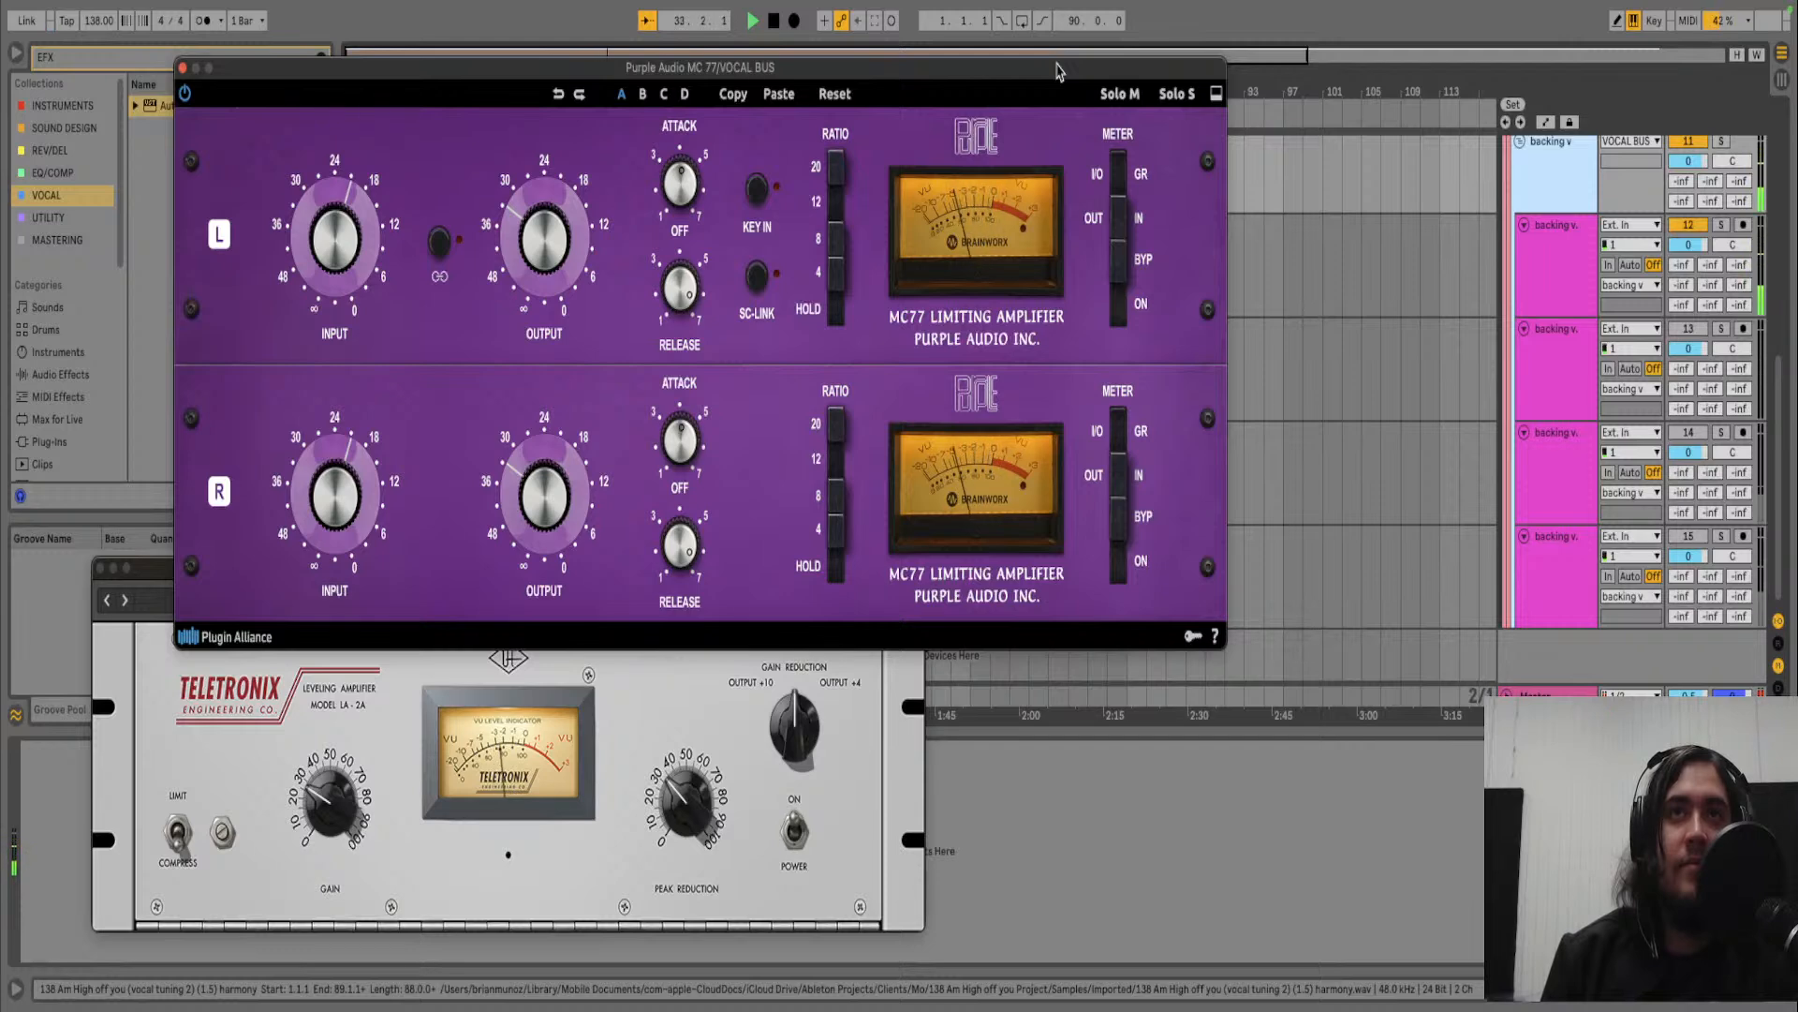
pyautogui.press('space')
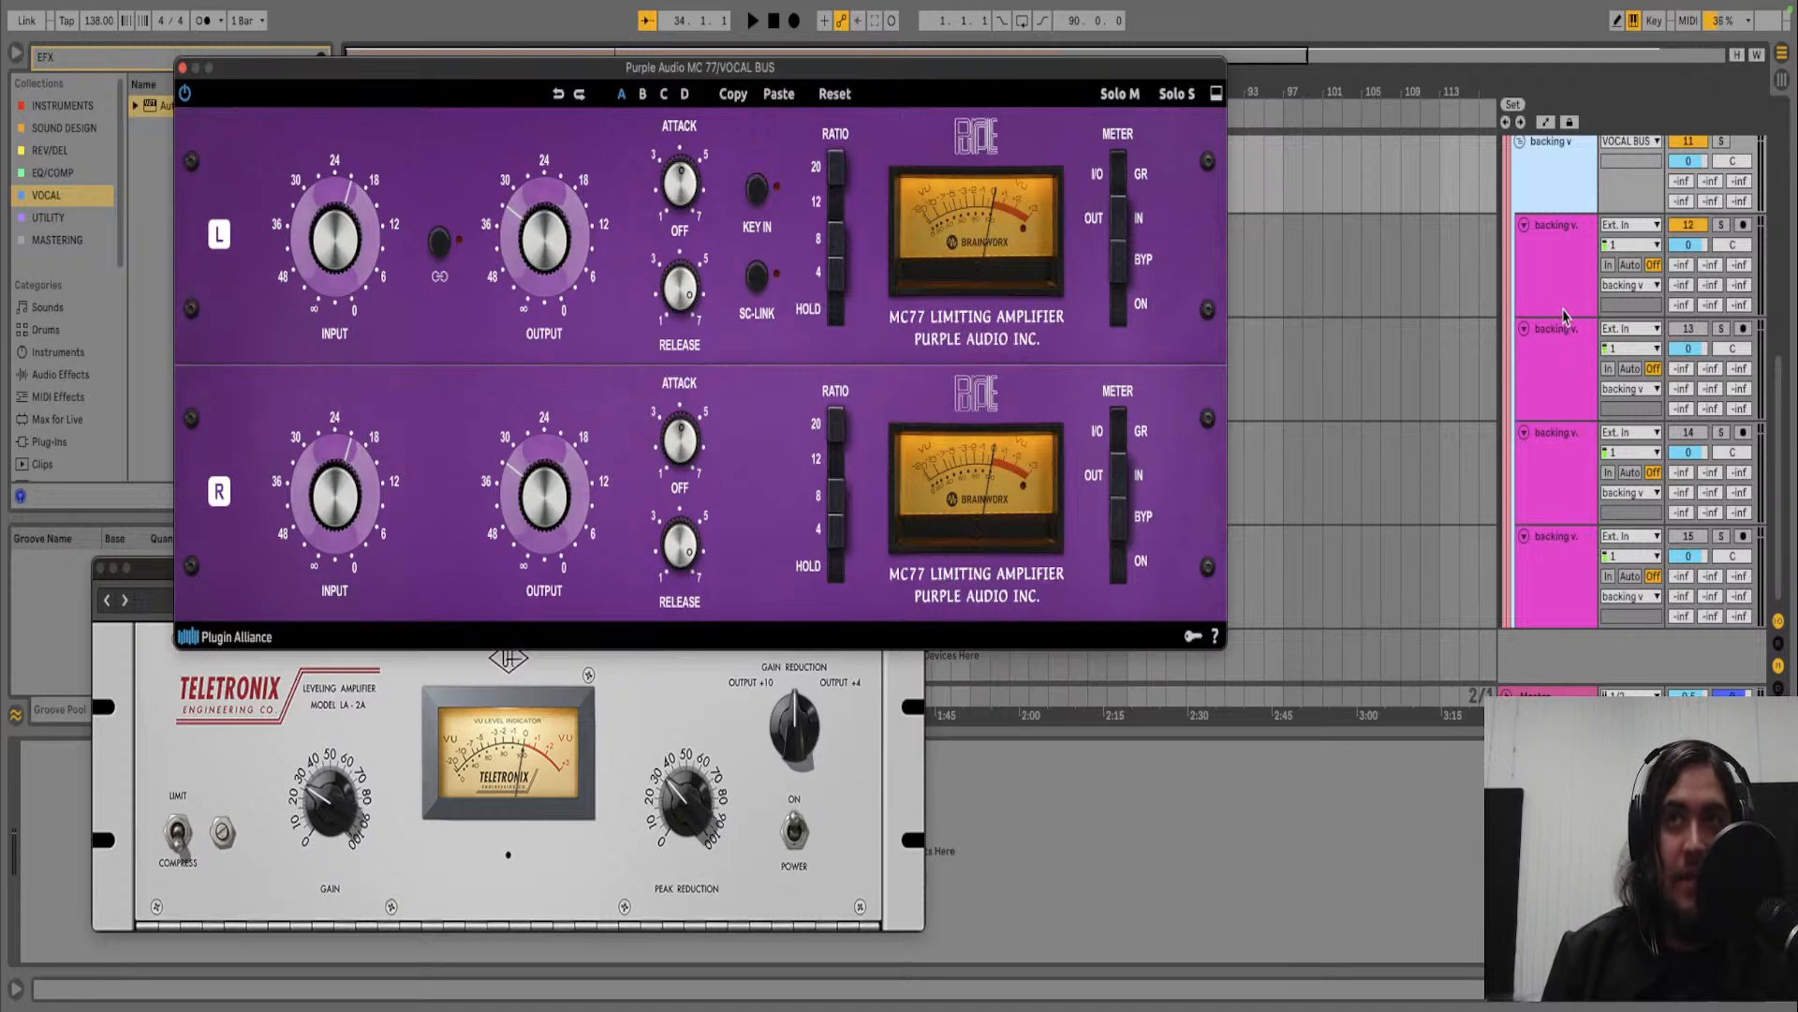
# - Move the MC 77 window down over the arrangement and review the routing of the backing group, MAIN BUS and INSTRUMENTAL
pyautogui.scroll(2, 1566, 242)
pyautogui.click(1576, 245)
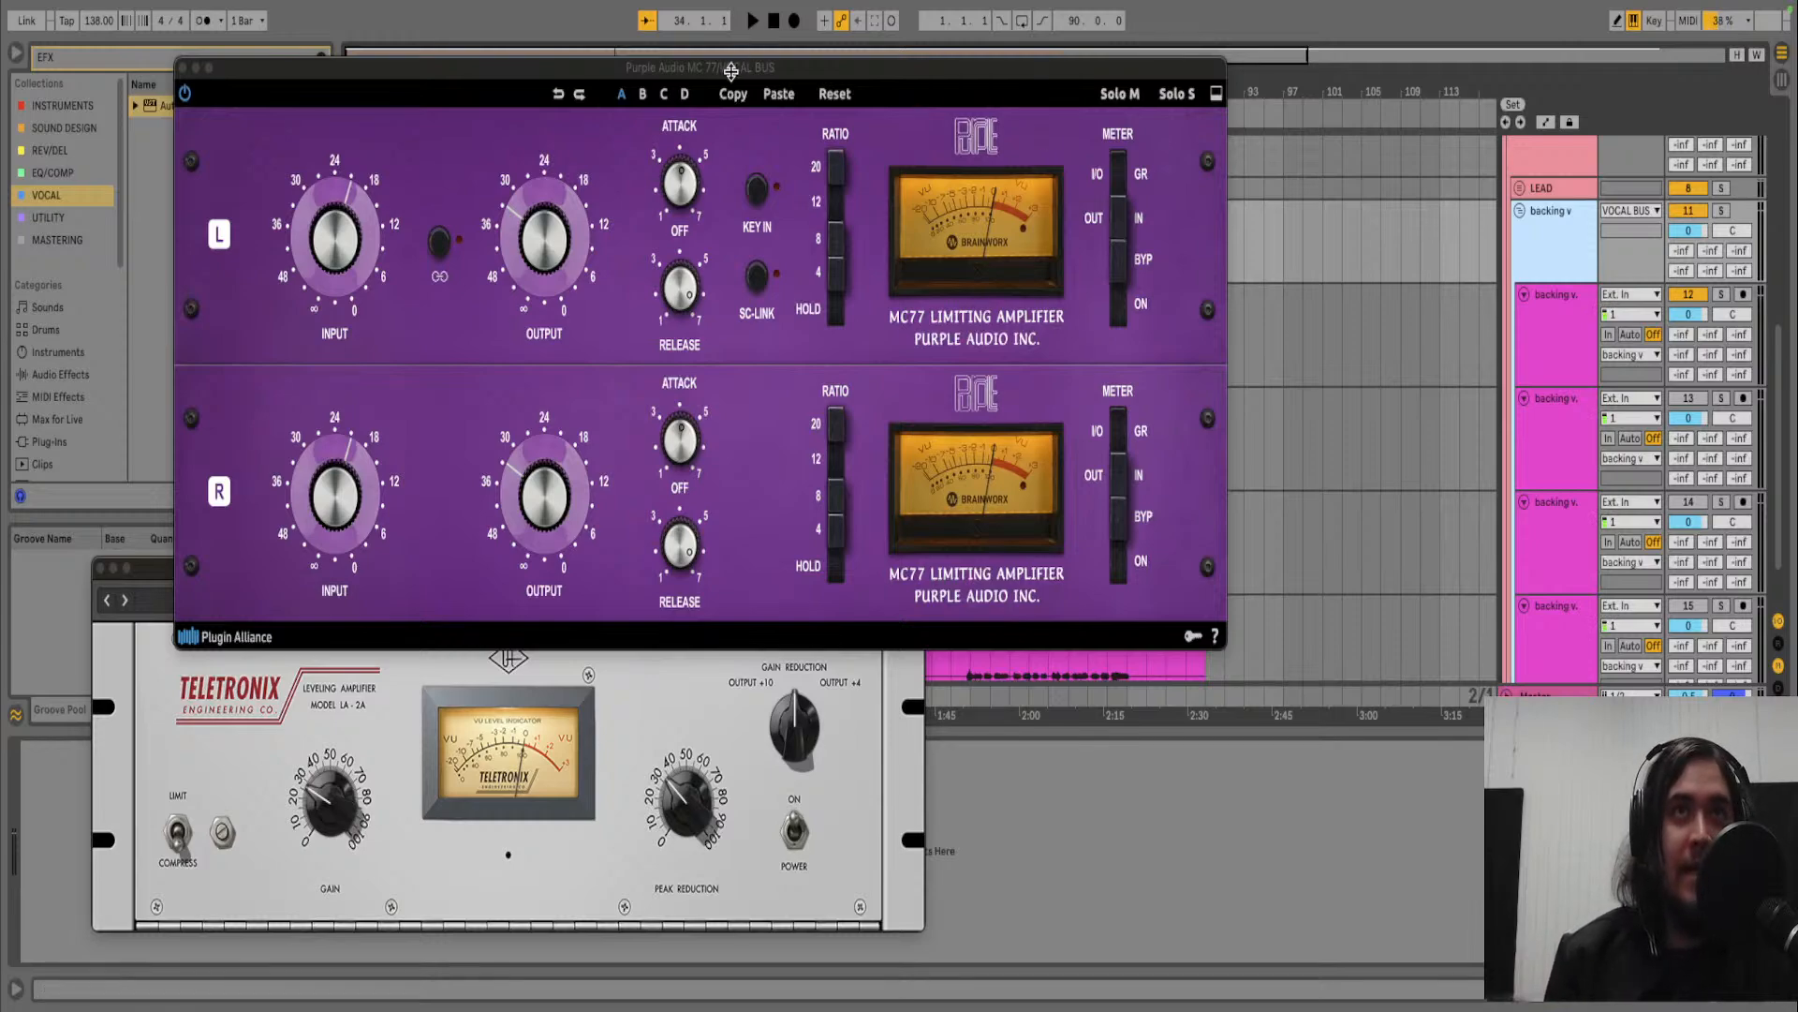
pyautogui.moveTo(729, 67); pyautogui.dragTo(605, 528)
pyautogui.scroll(8, 1536, 272)
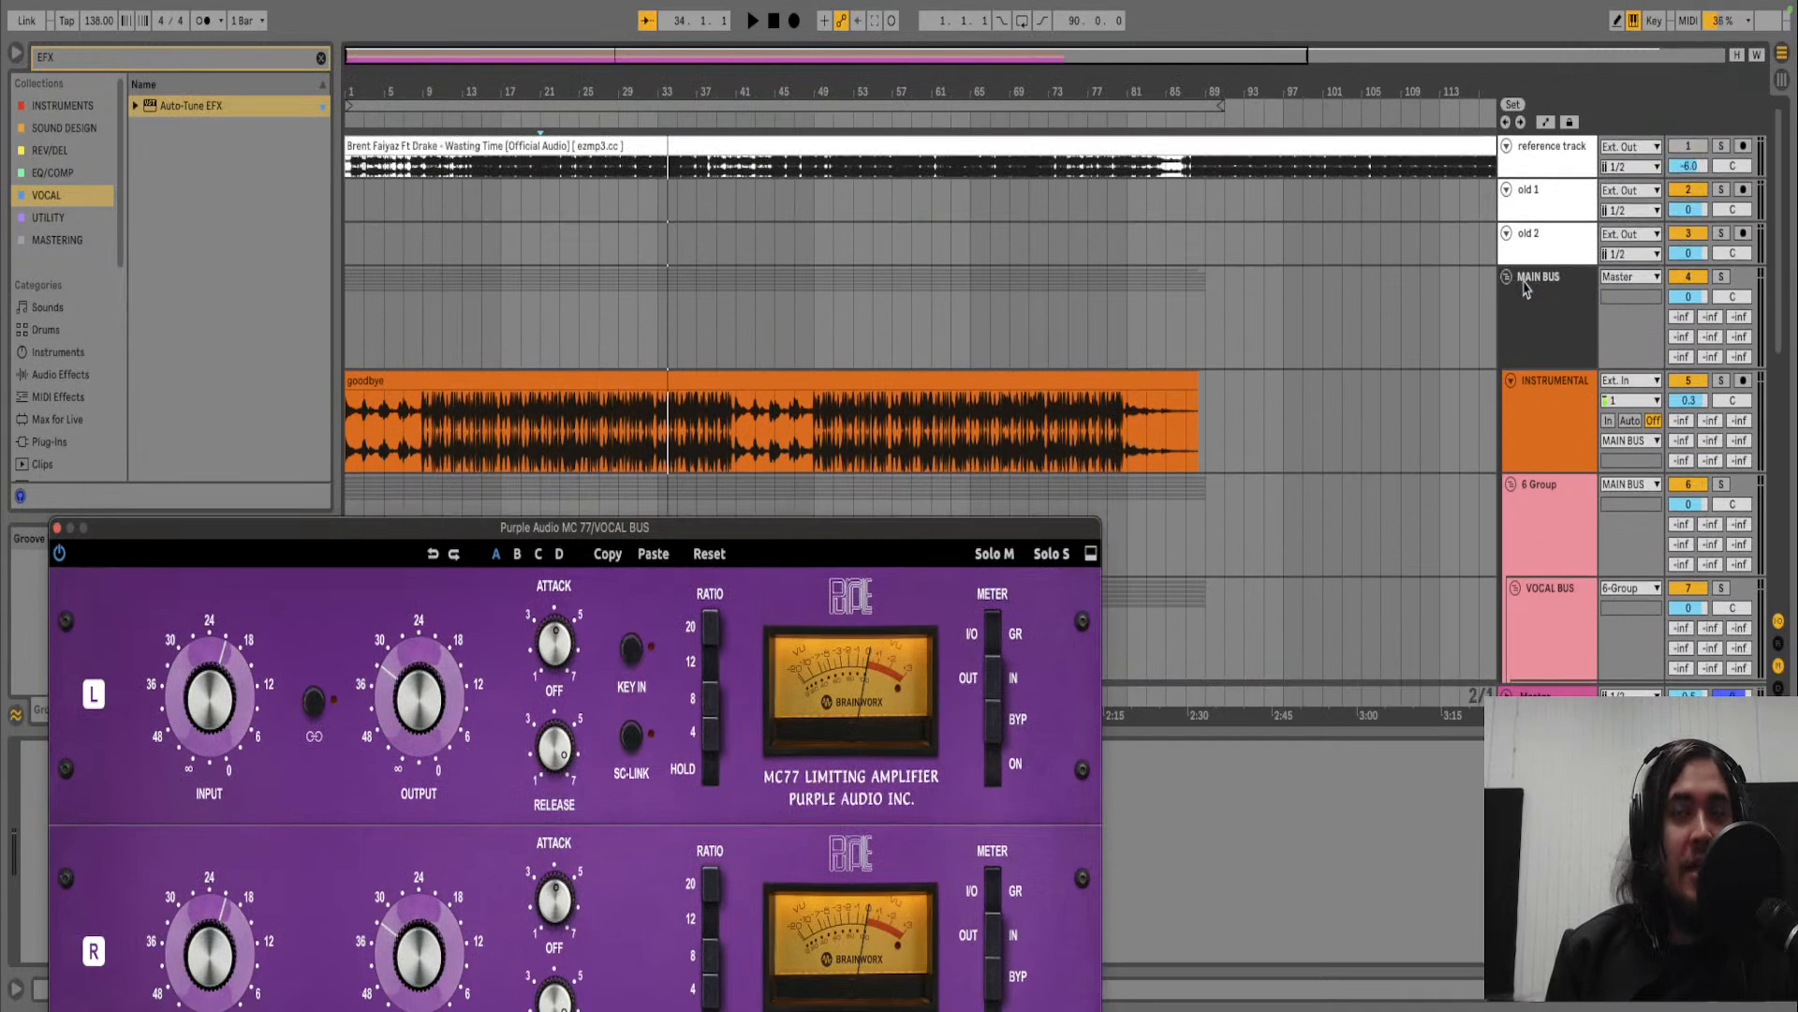
pyautogui.click(1553, 329)
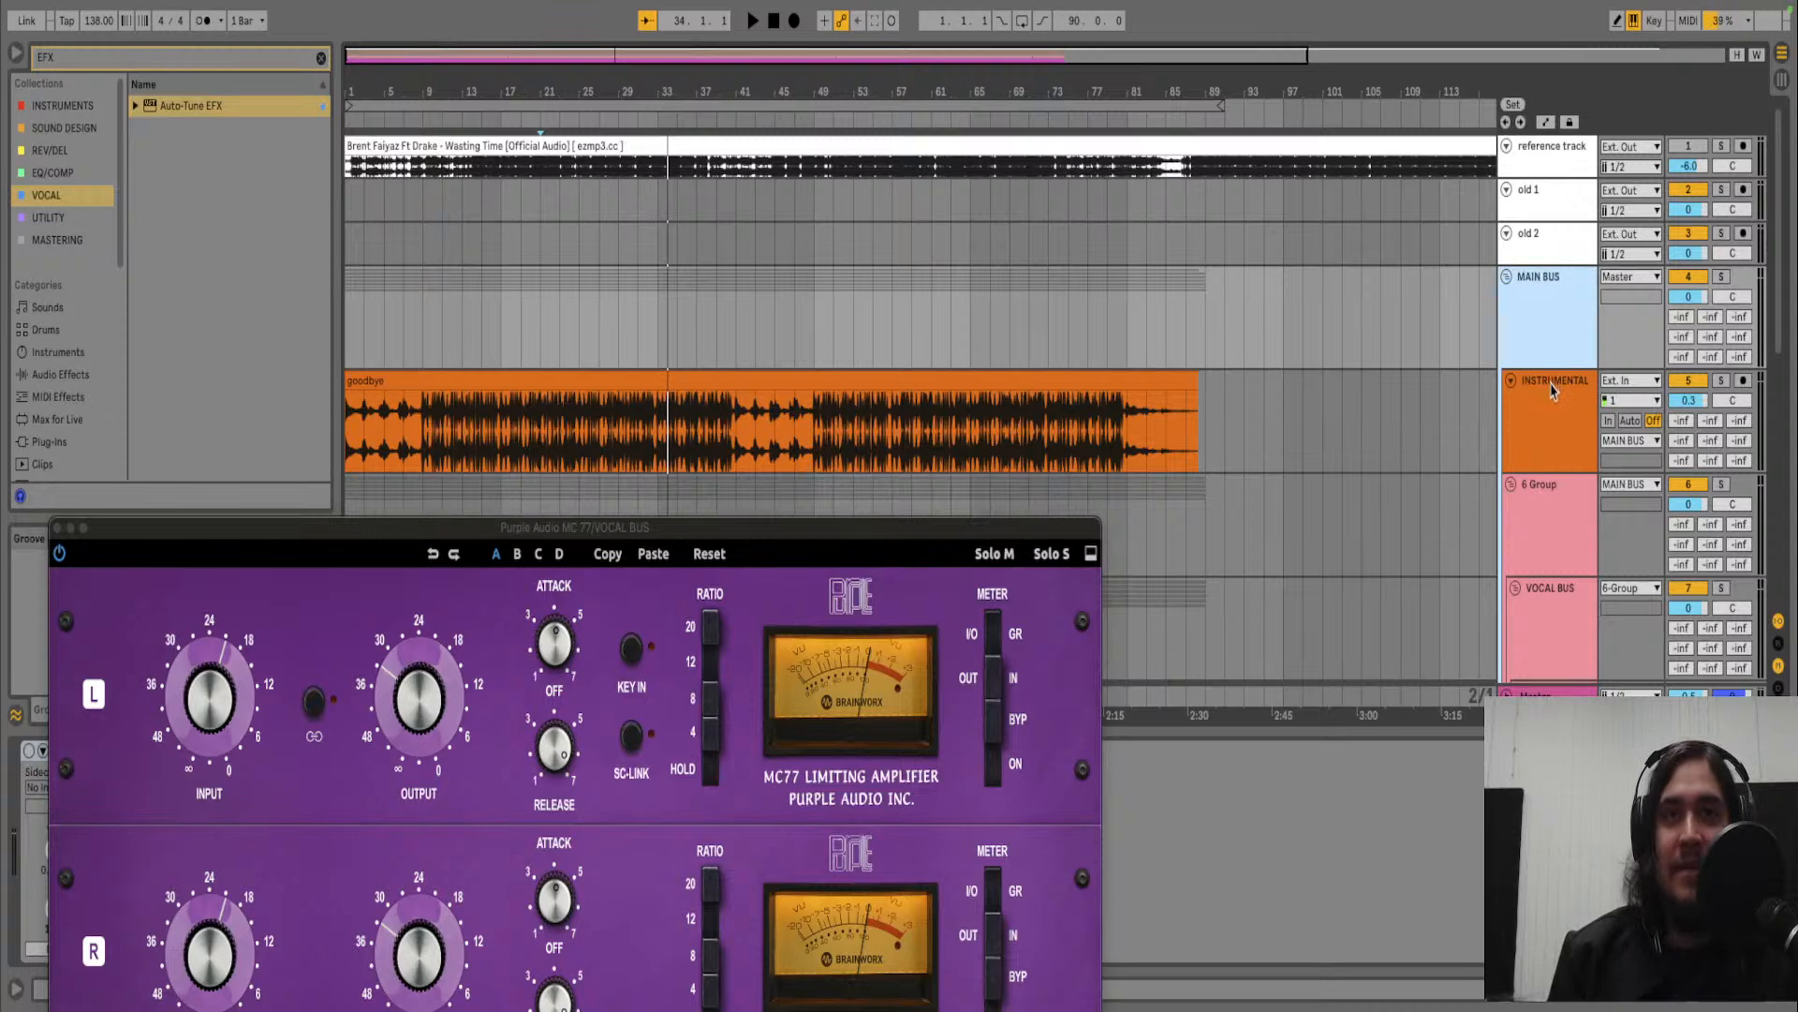
pyautogui.click(1552, 392)
pyautogui.scroll(-1, 1552, 394)
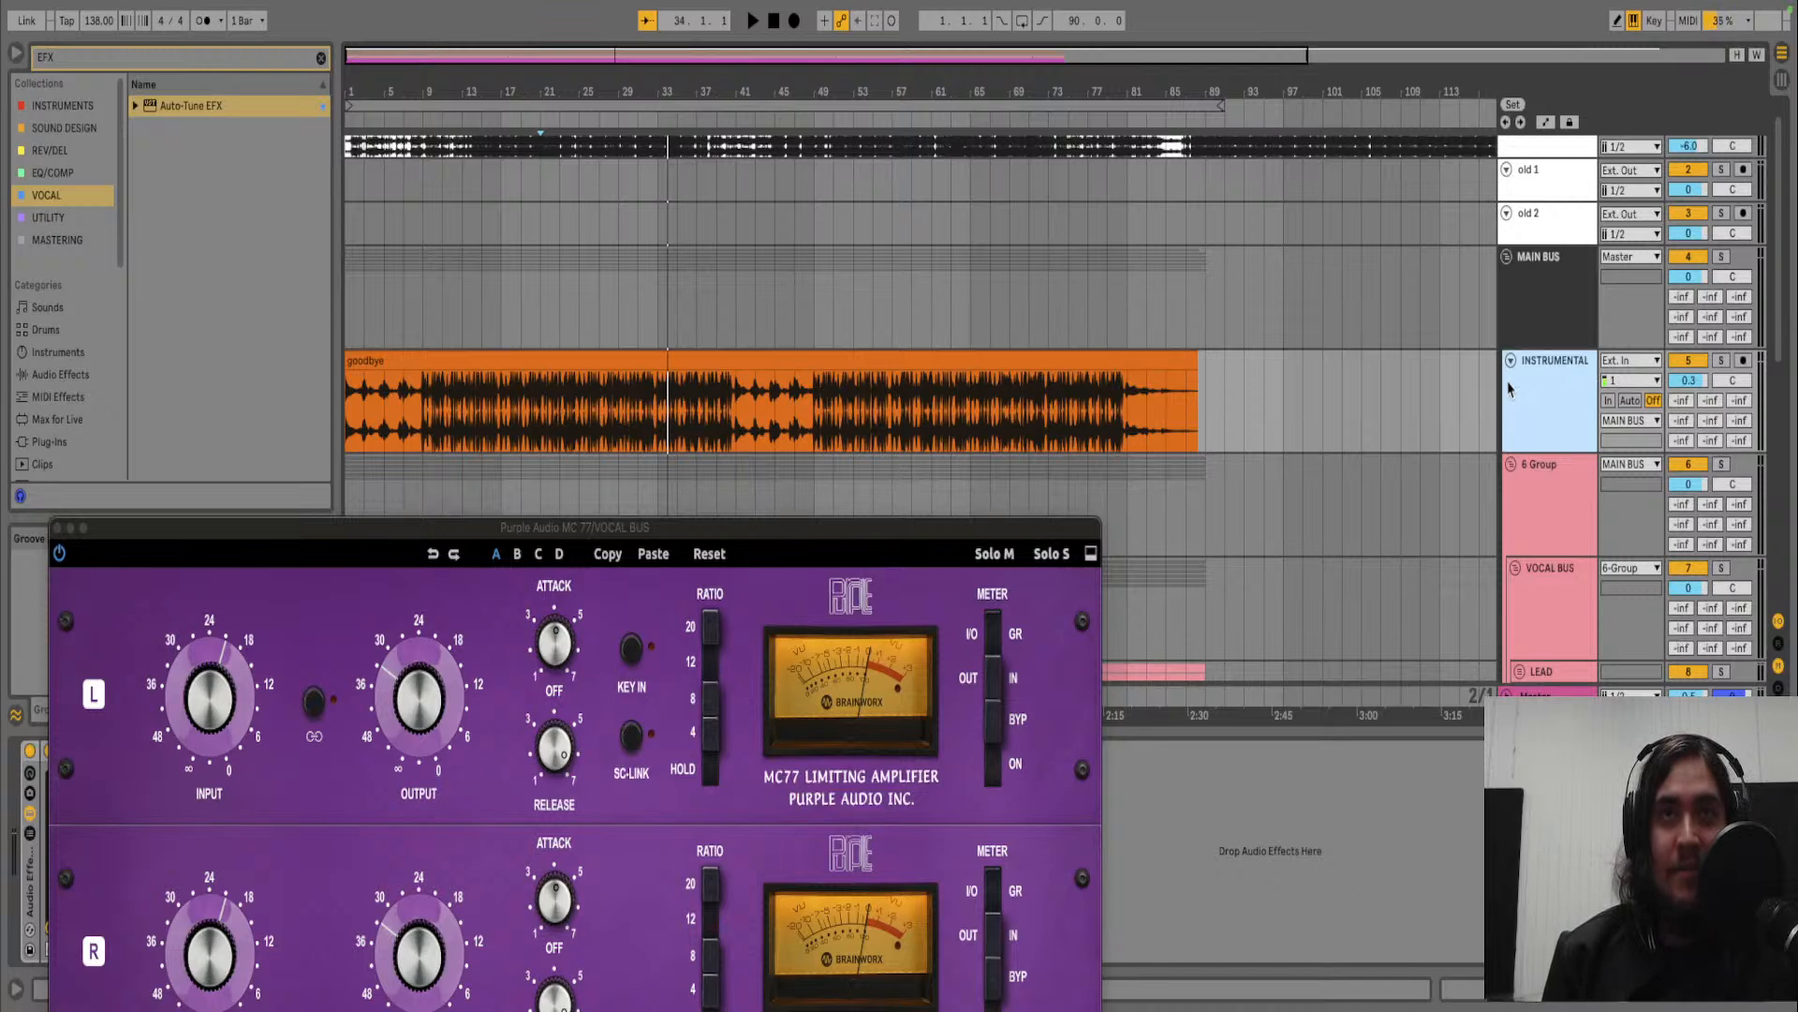
# - Compare the goodbye instrumental clip with the harmony and low harm clips, highlighting the backing vocals from bar 9 to about bar 81
pyautogui.click(1039, 360)
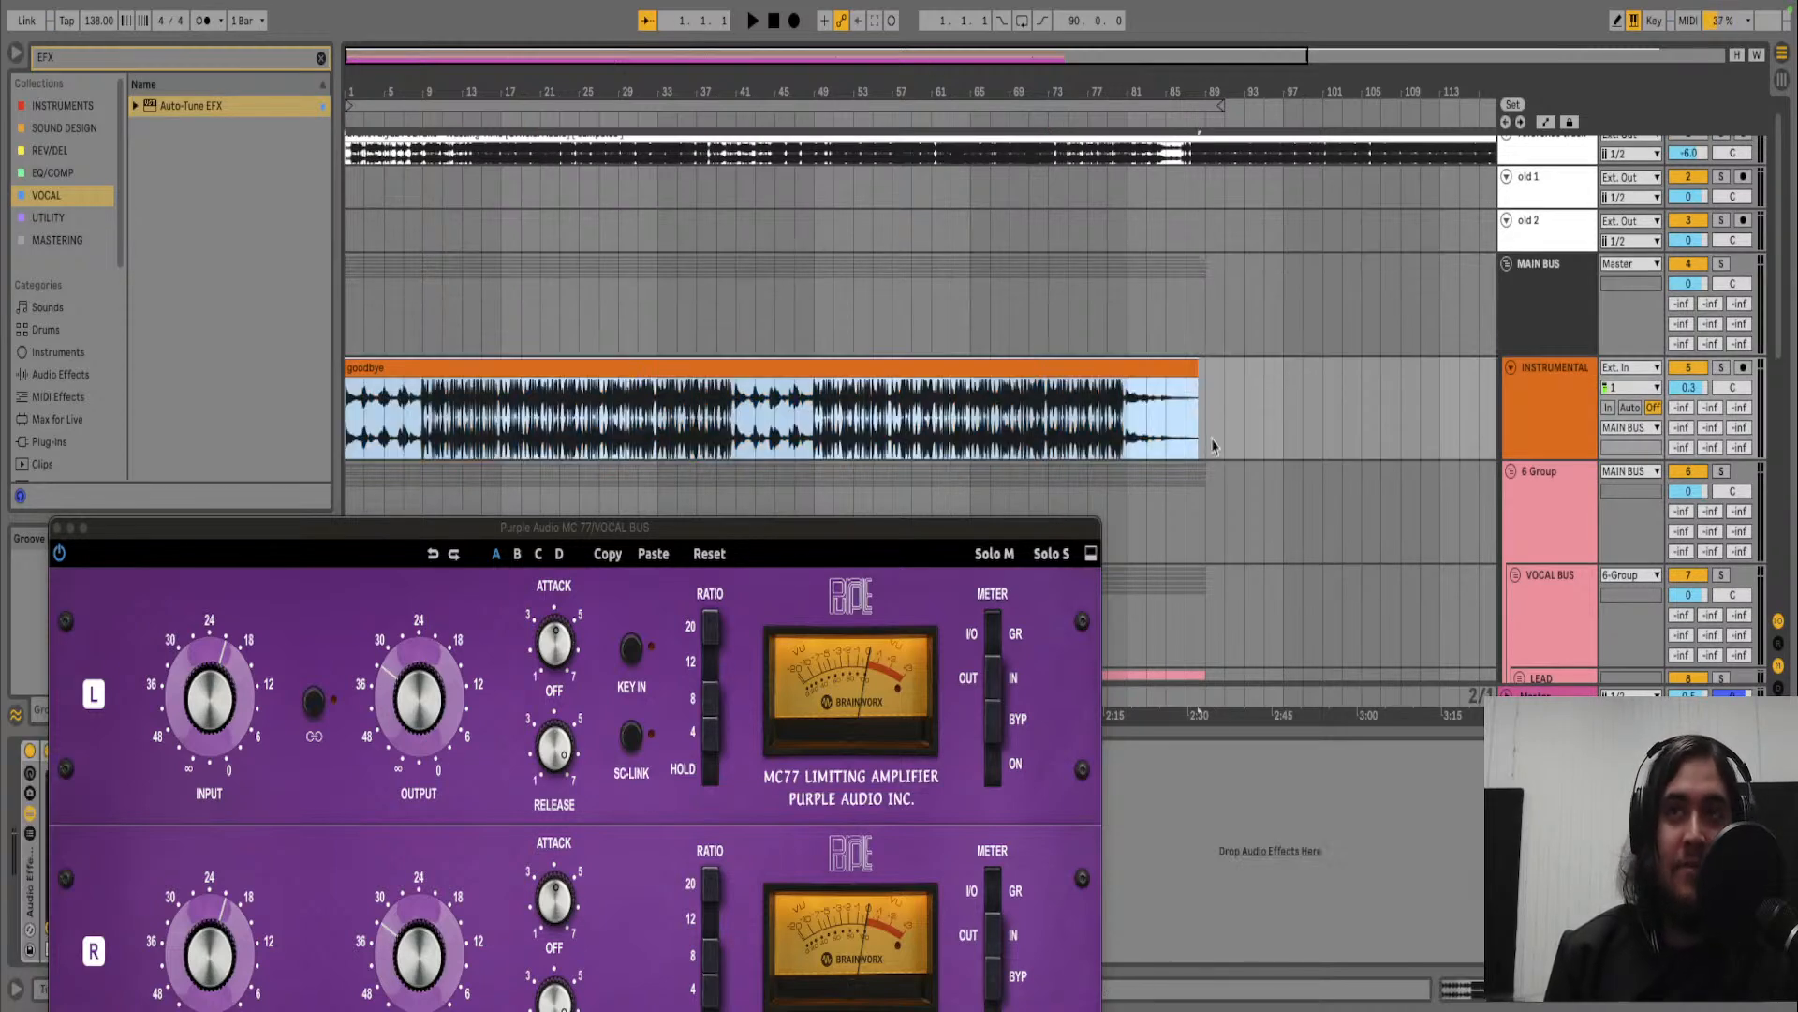
pyautogui.scroll(-5, 1440, 529)
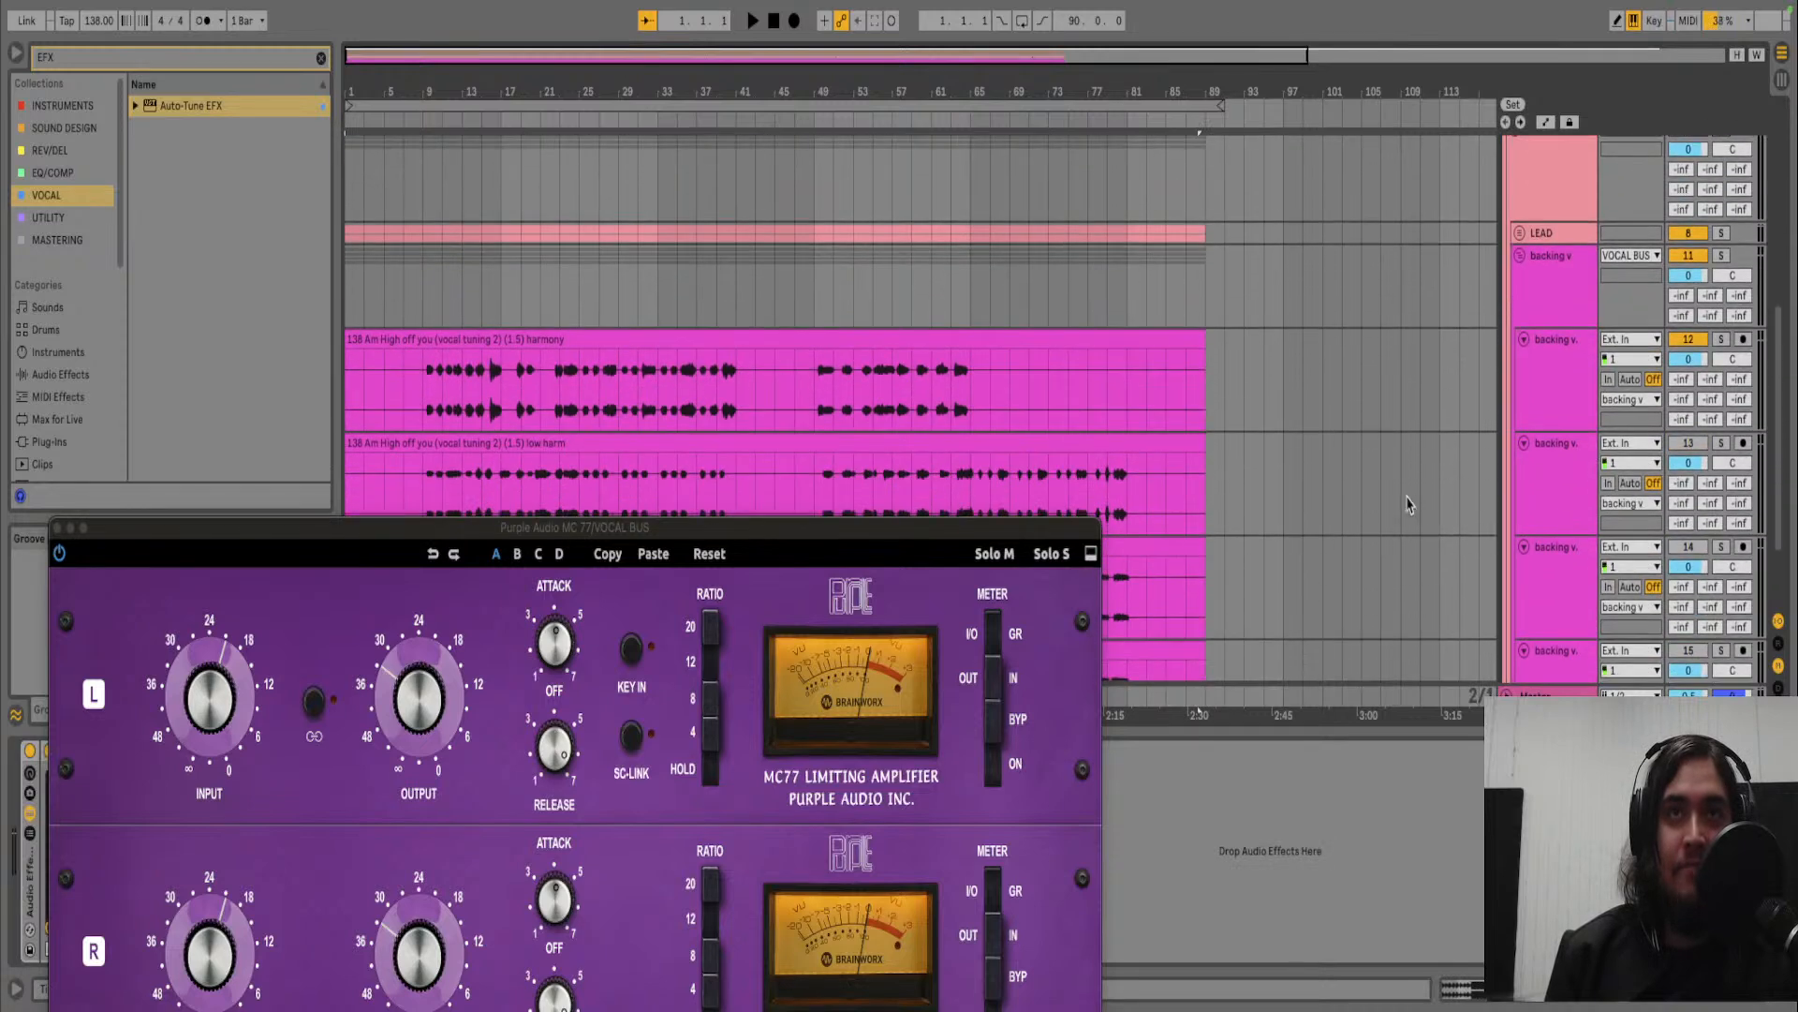
pyautogui.moveTo(420, 362); pyautogui.dragTo(1127, 449)
pyautogui.scroll(3, 1054, 326)
pyautogui.scroll(2, 1054, 326)
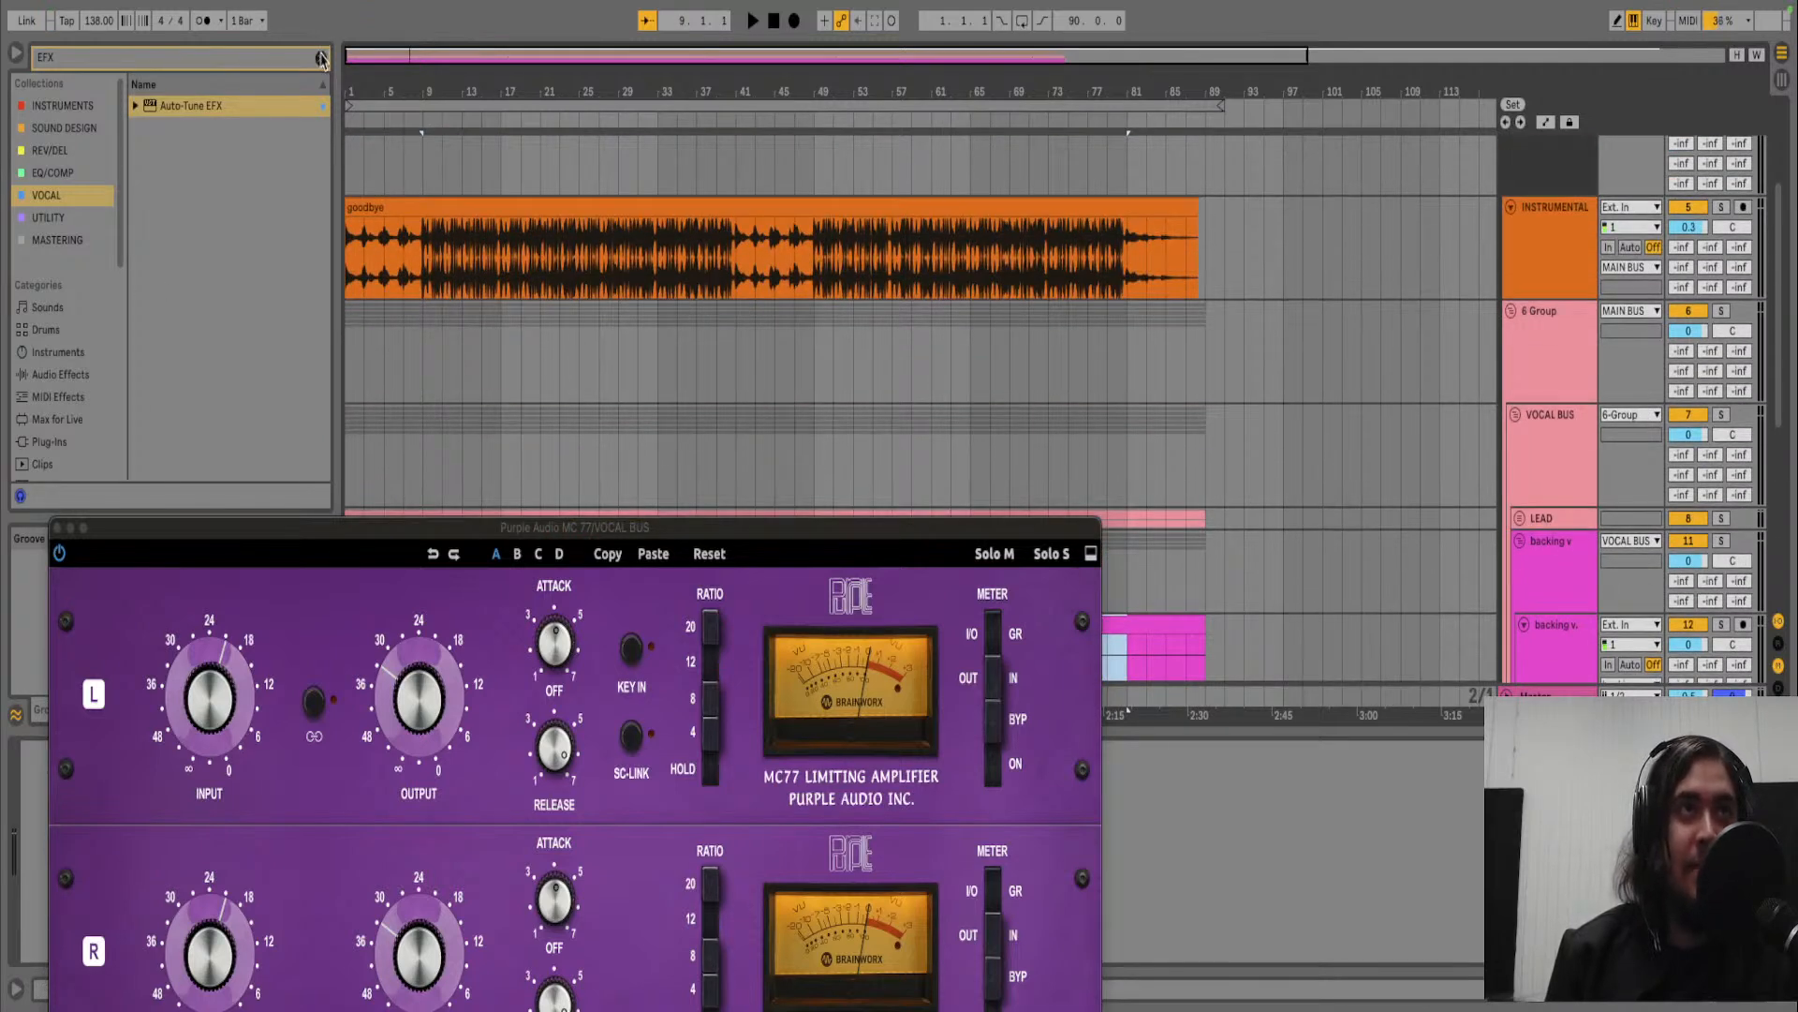
# - Clear the browser search, look through the library categories, and locate the Vocal Recording.als set among the templates
pyautogui.click(320, 58)
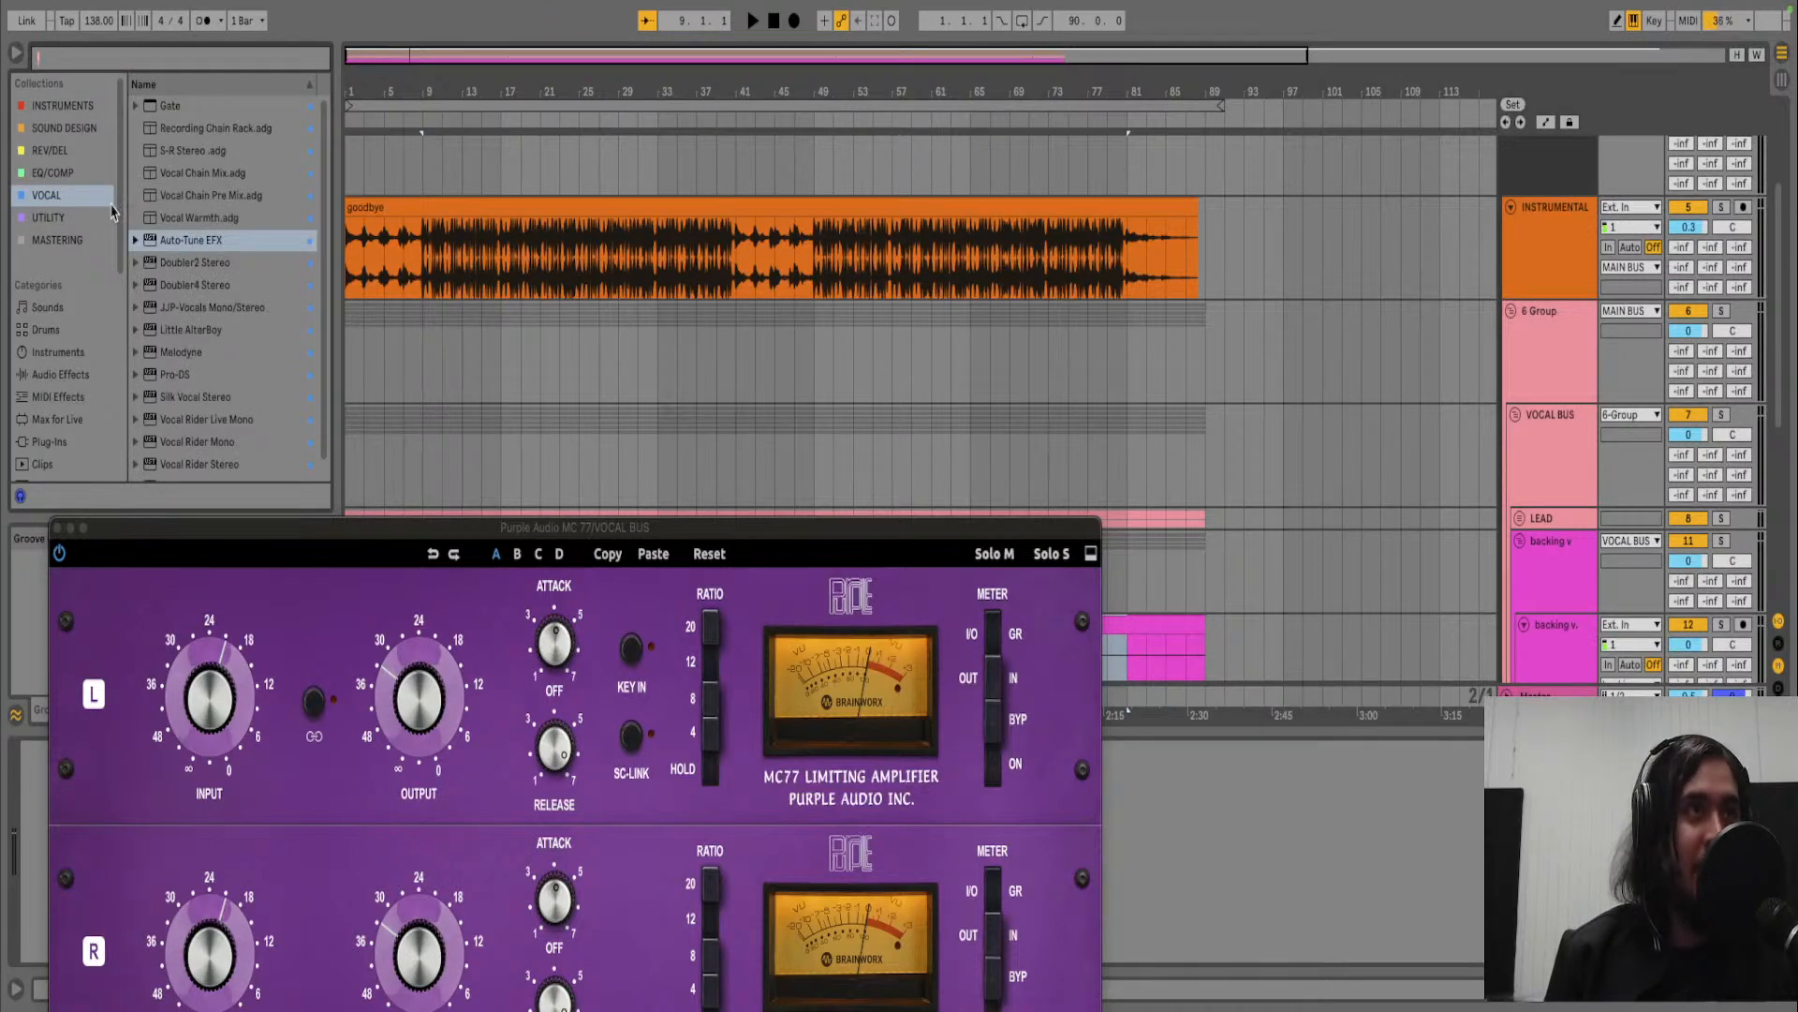
pyautogui.scroll(-10, 67, 304)
pyautogui.scroll(-1, 67, 305)
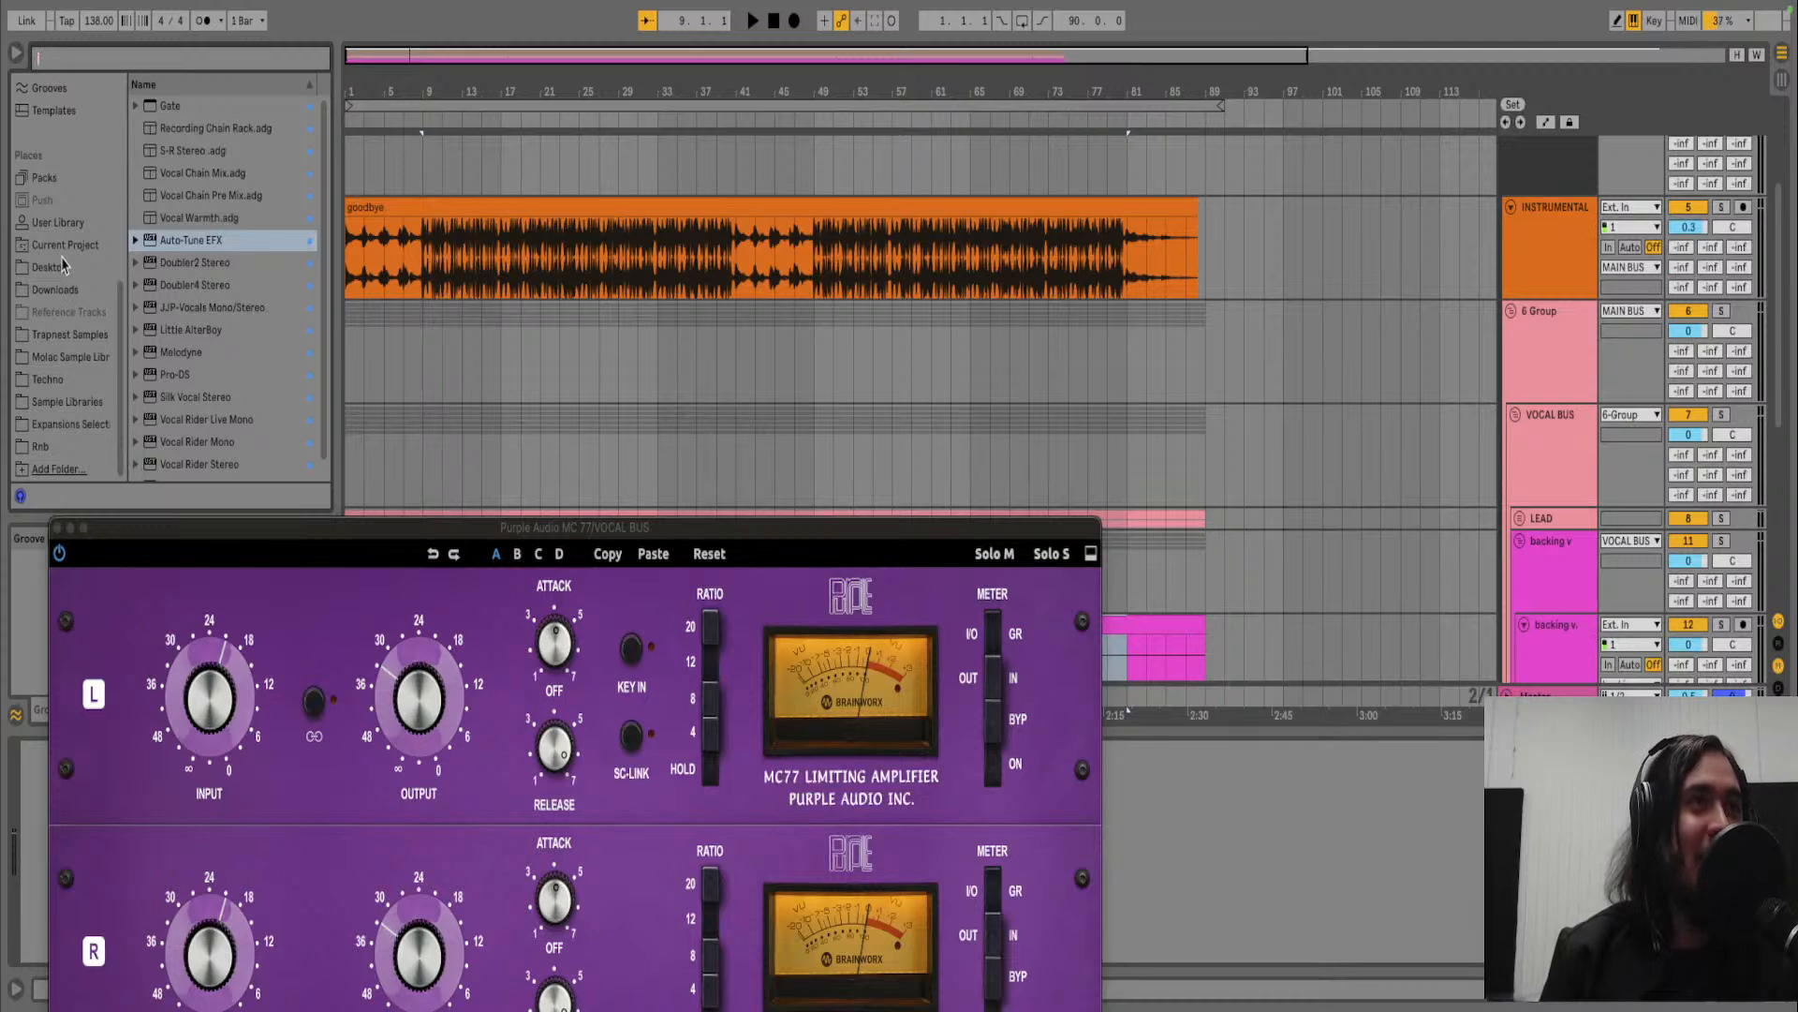
pyautogui.scroll(1, 61, 262)
pyautogui.scroll(10, 61, 255)
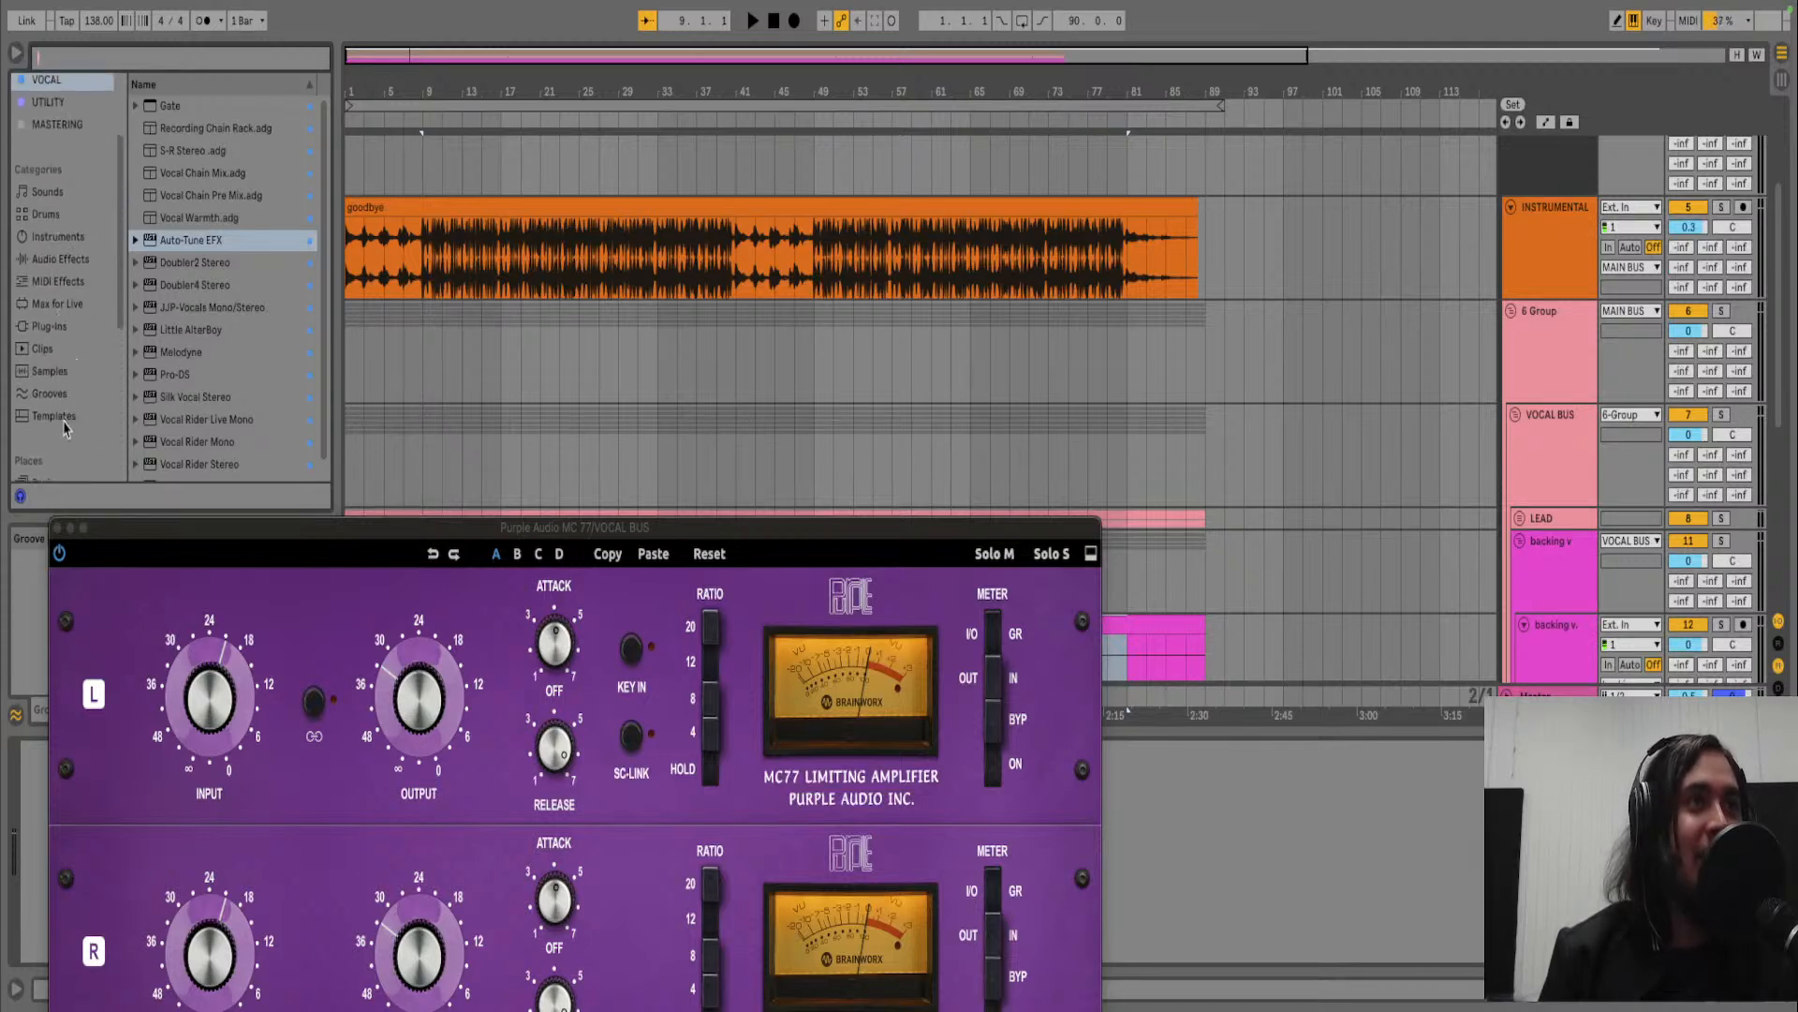
pyautogui.click(64, 424)
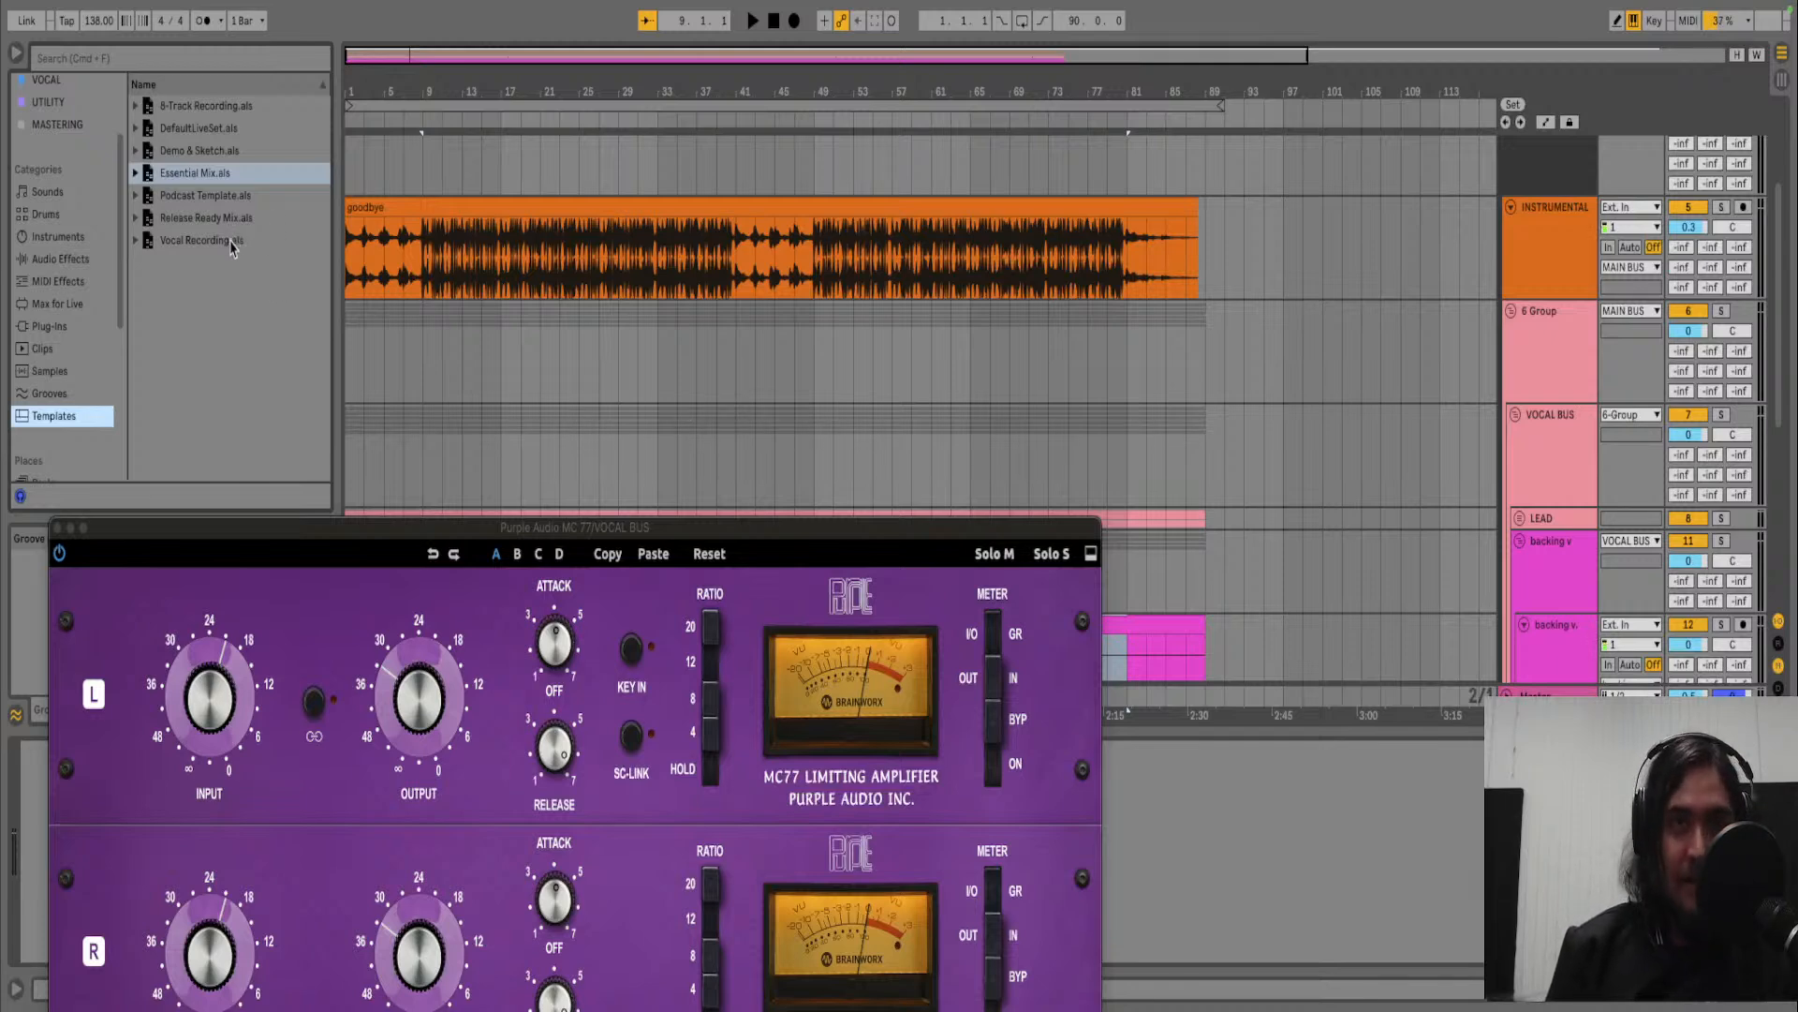
pyautogui.click(229, 246)
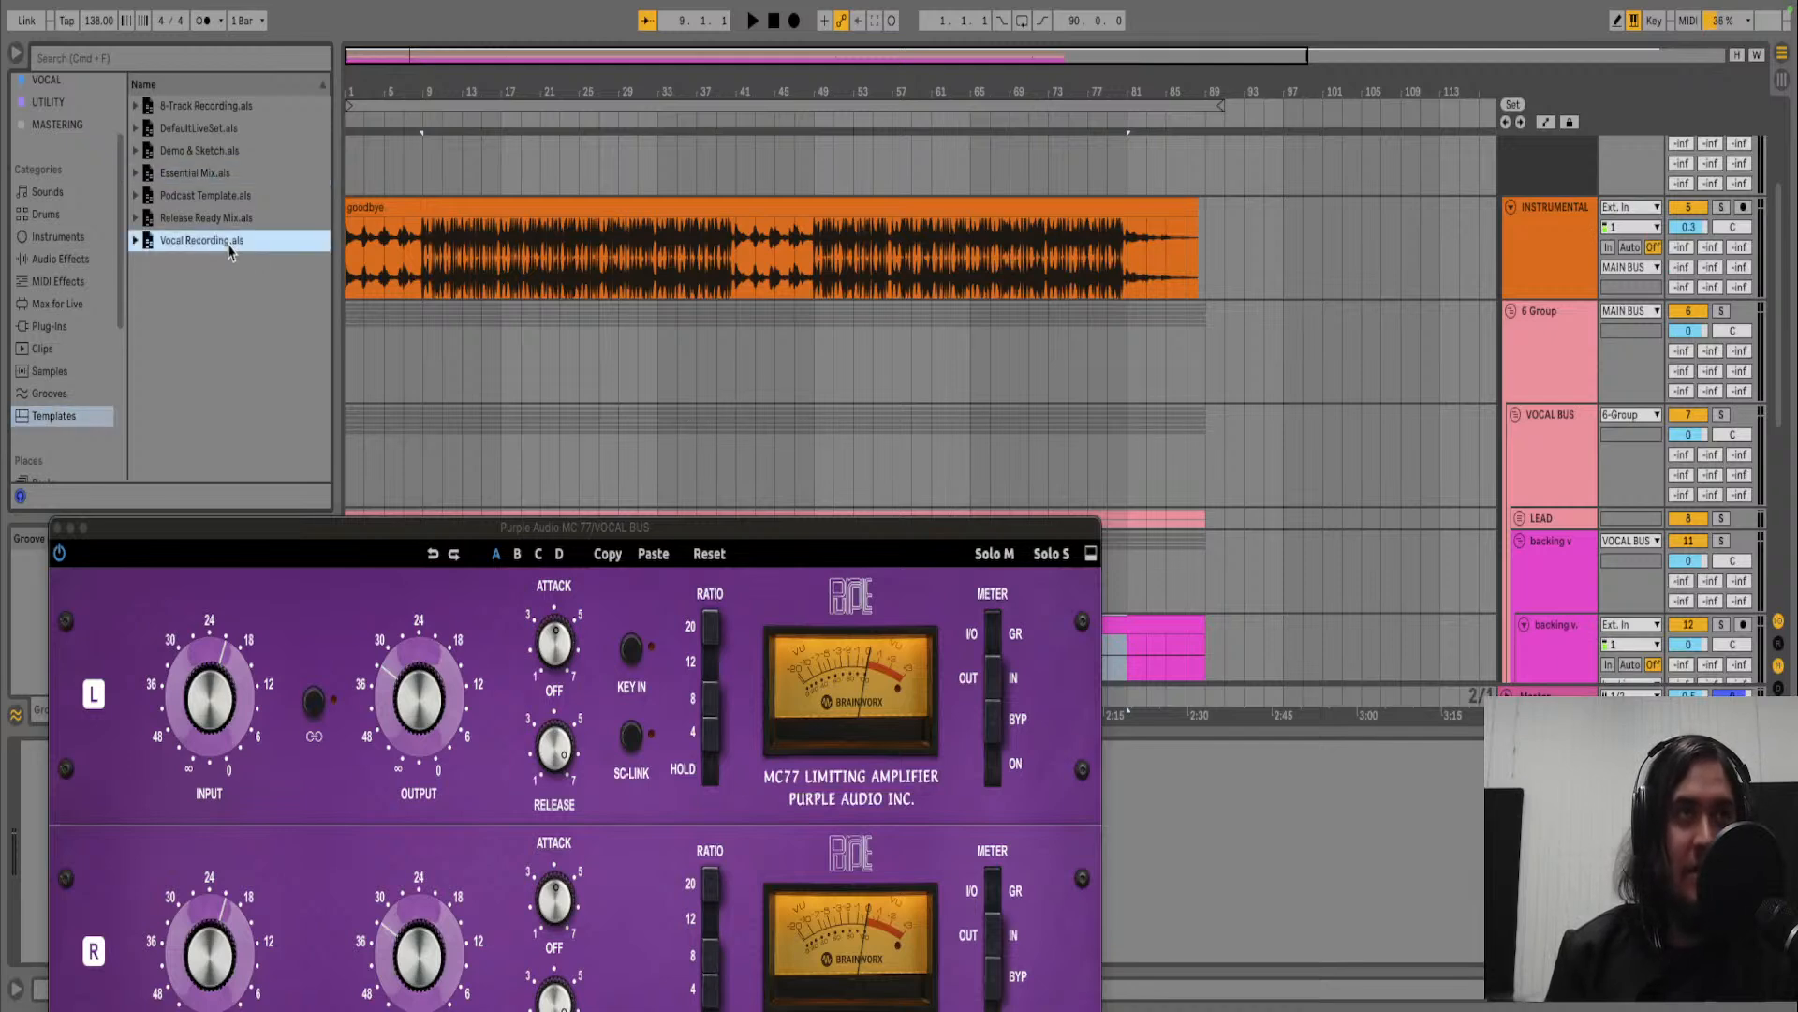
pyautogui.scroll(3, 90, 242)
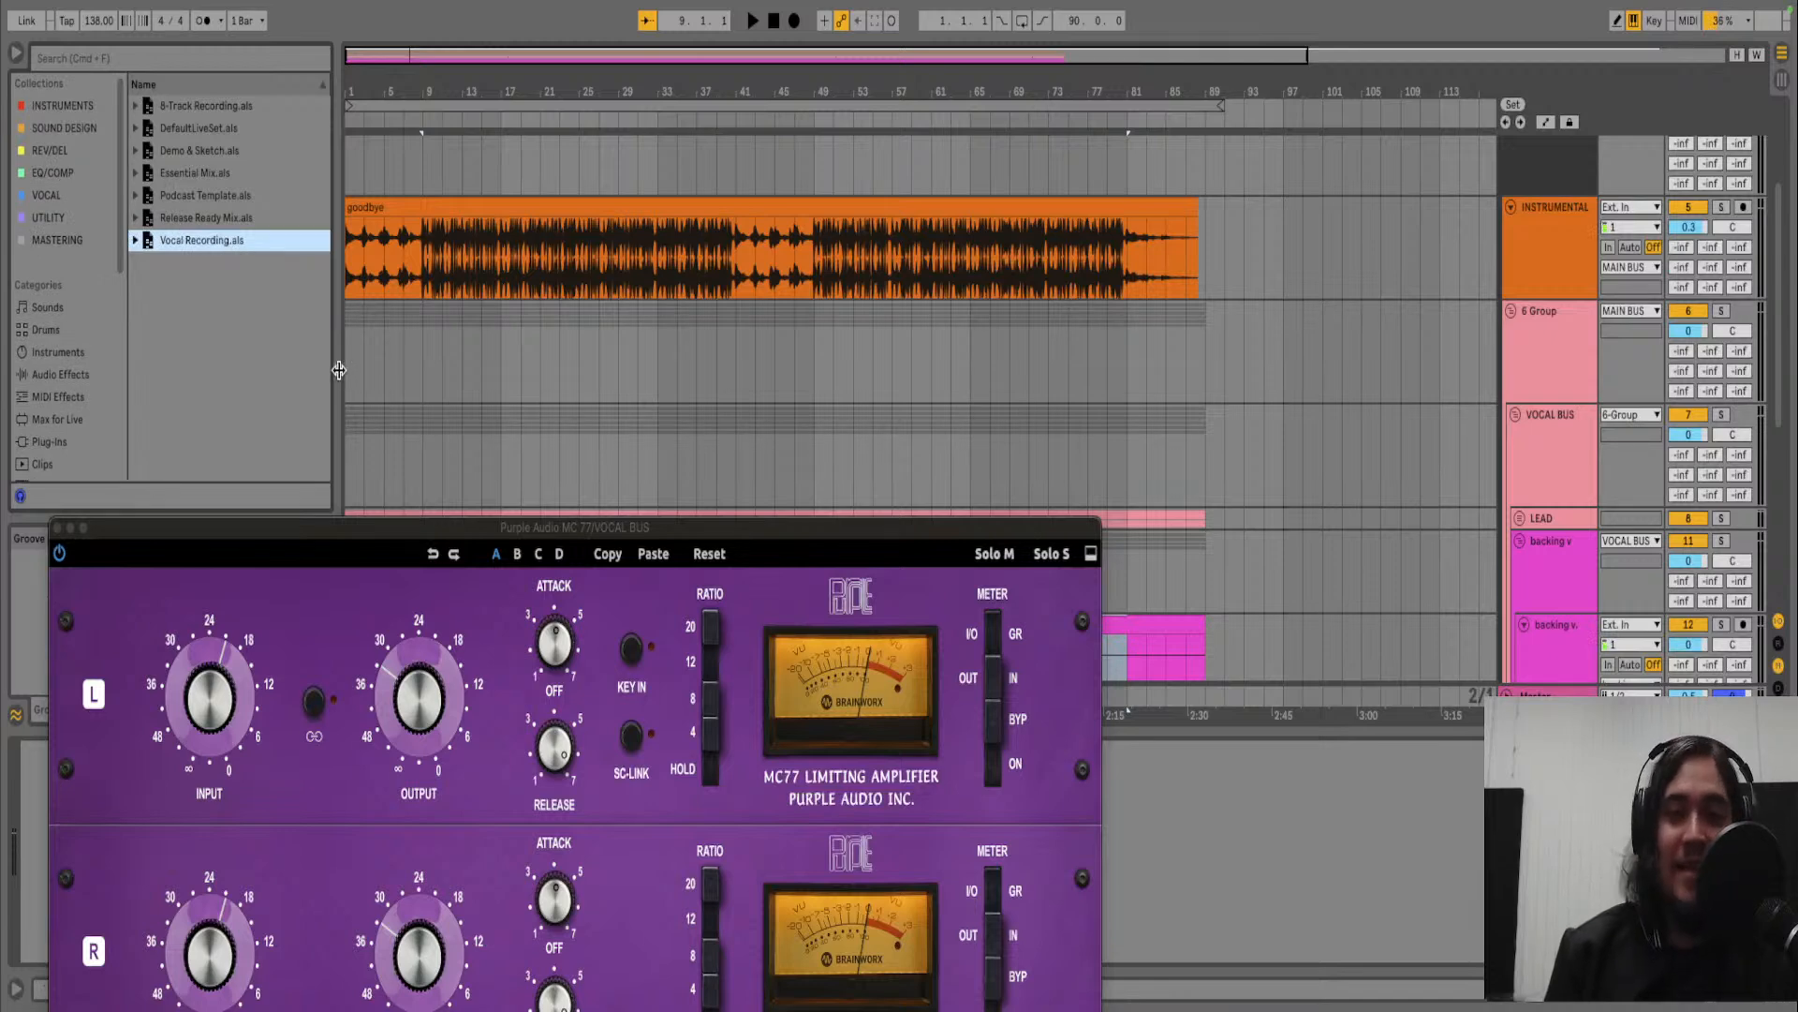
# - Hide the browser and move the MC 77 window so the LA-2A window behind it can be seen as well
pyautogui.moveTo(339, 370)
pyautogui.mouseDown()
pyautogui.moveTo(81, 365)
pyautogui.moveTo(469, 362)
pyautogui.moveTo(355, 349)
pyautogui.mouseUp()
pyautogui.click(16, 55)
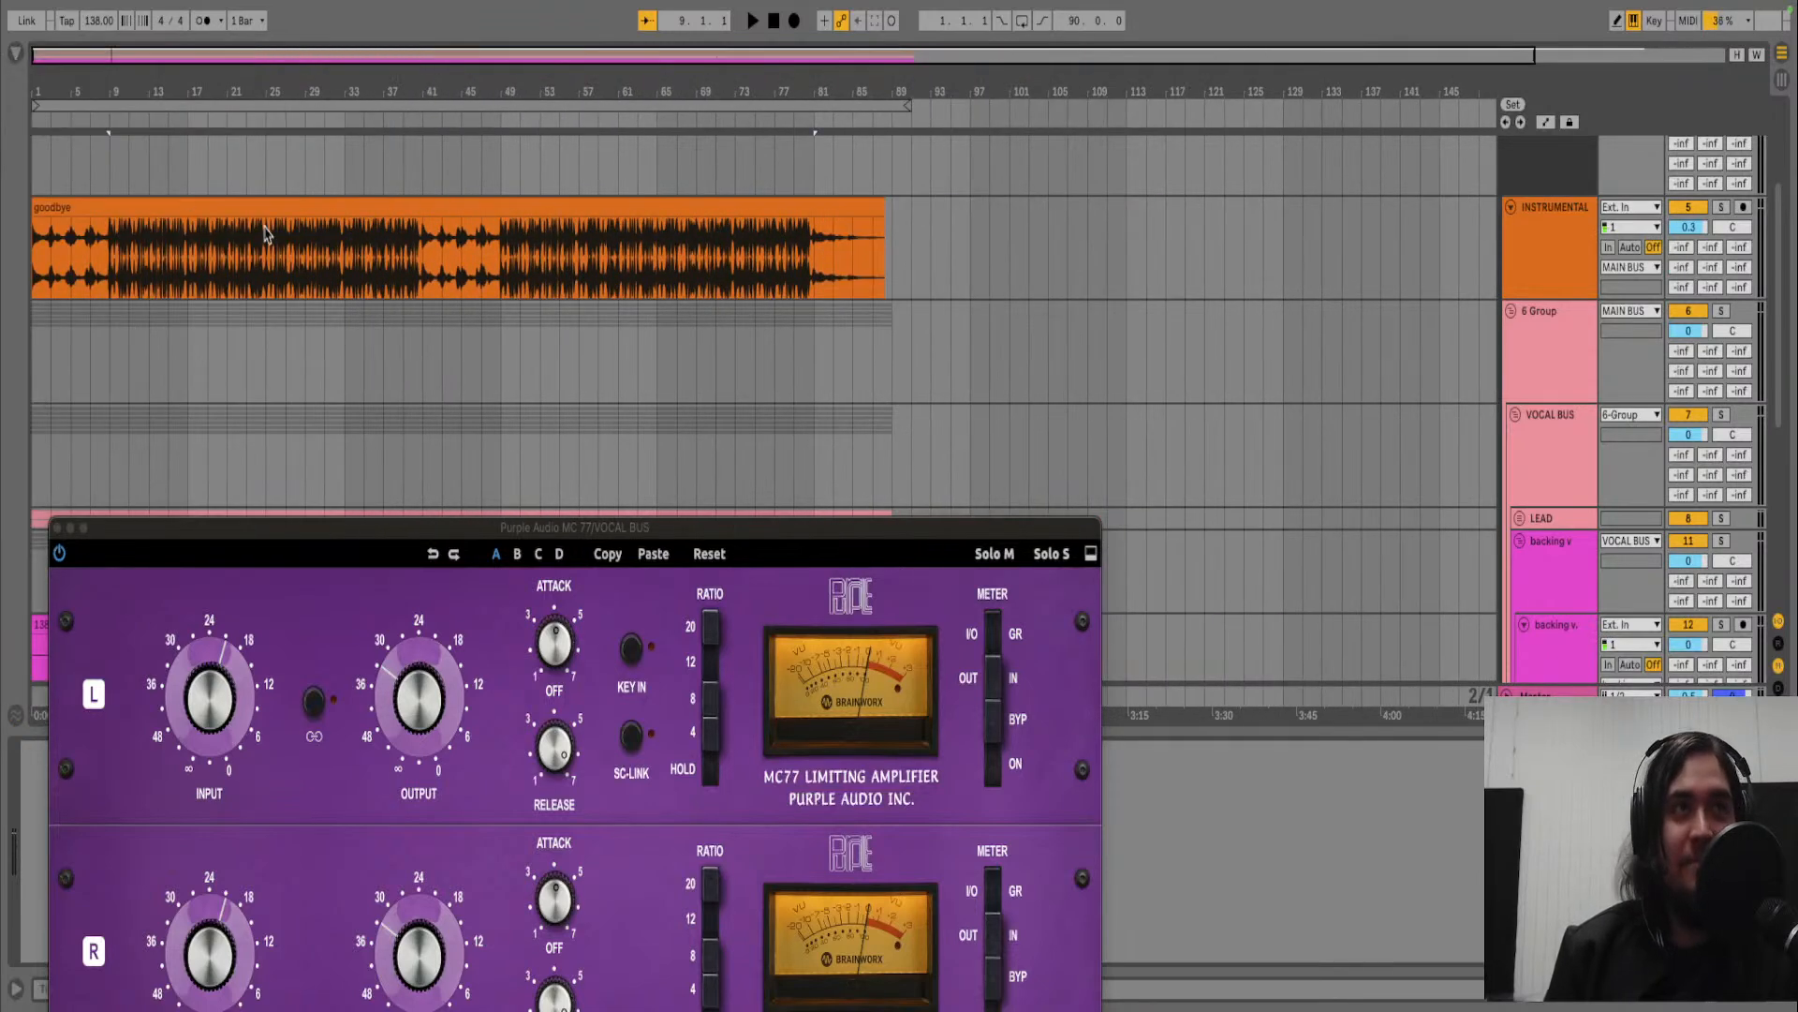
pyautogui.click(128, 261)
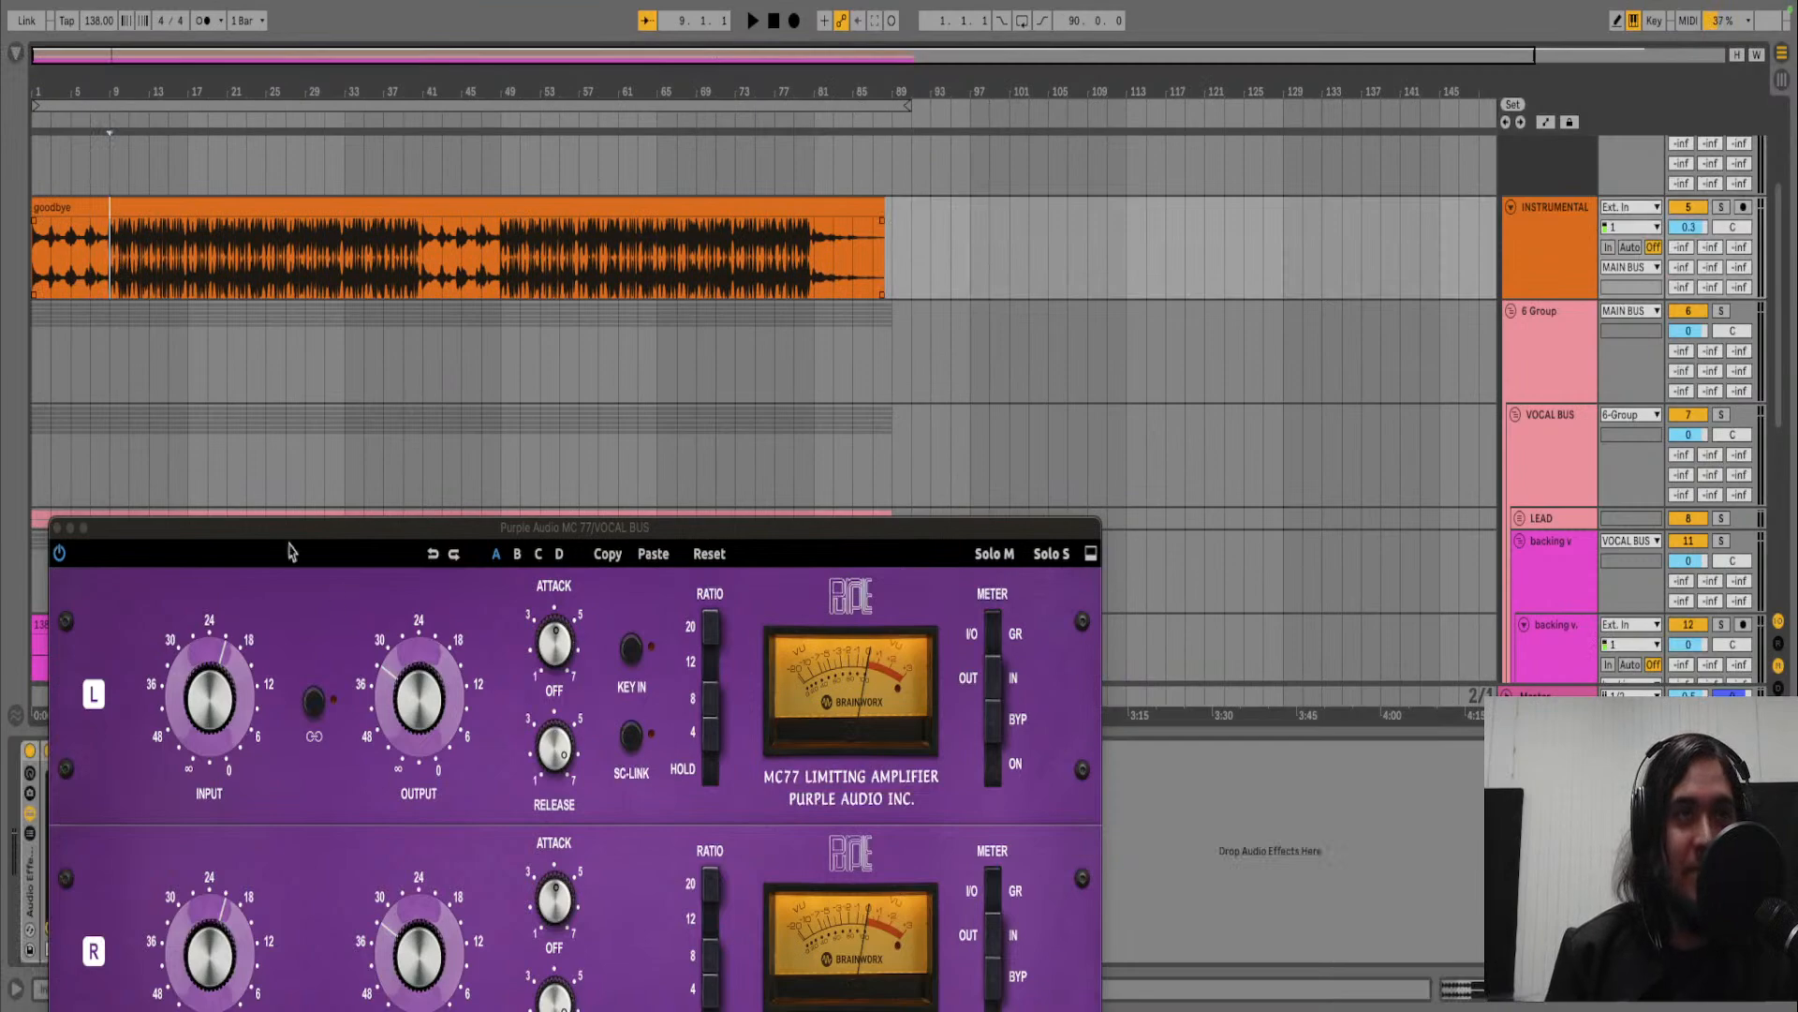
pyautogui.moveTo(370, 531)
pyautogui.mouseDown()
pyautogui.moveTo(304, 861)
pyautogui.moveTo(745, 656)
pyautogui.moveTo(770, 392)
pyautogui.mouseUp()
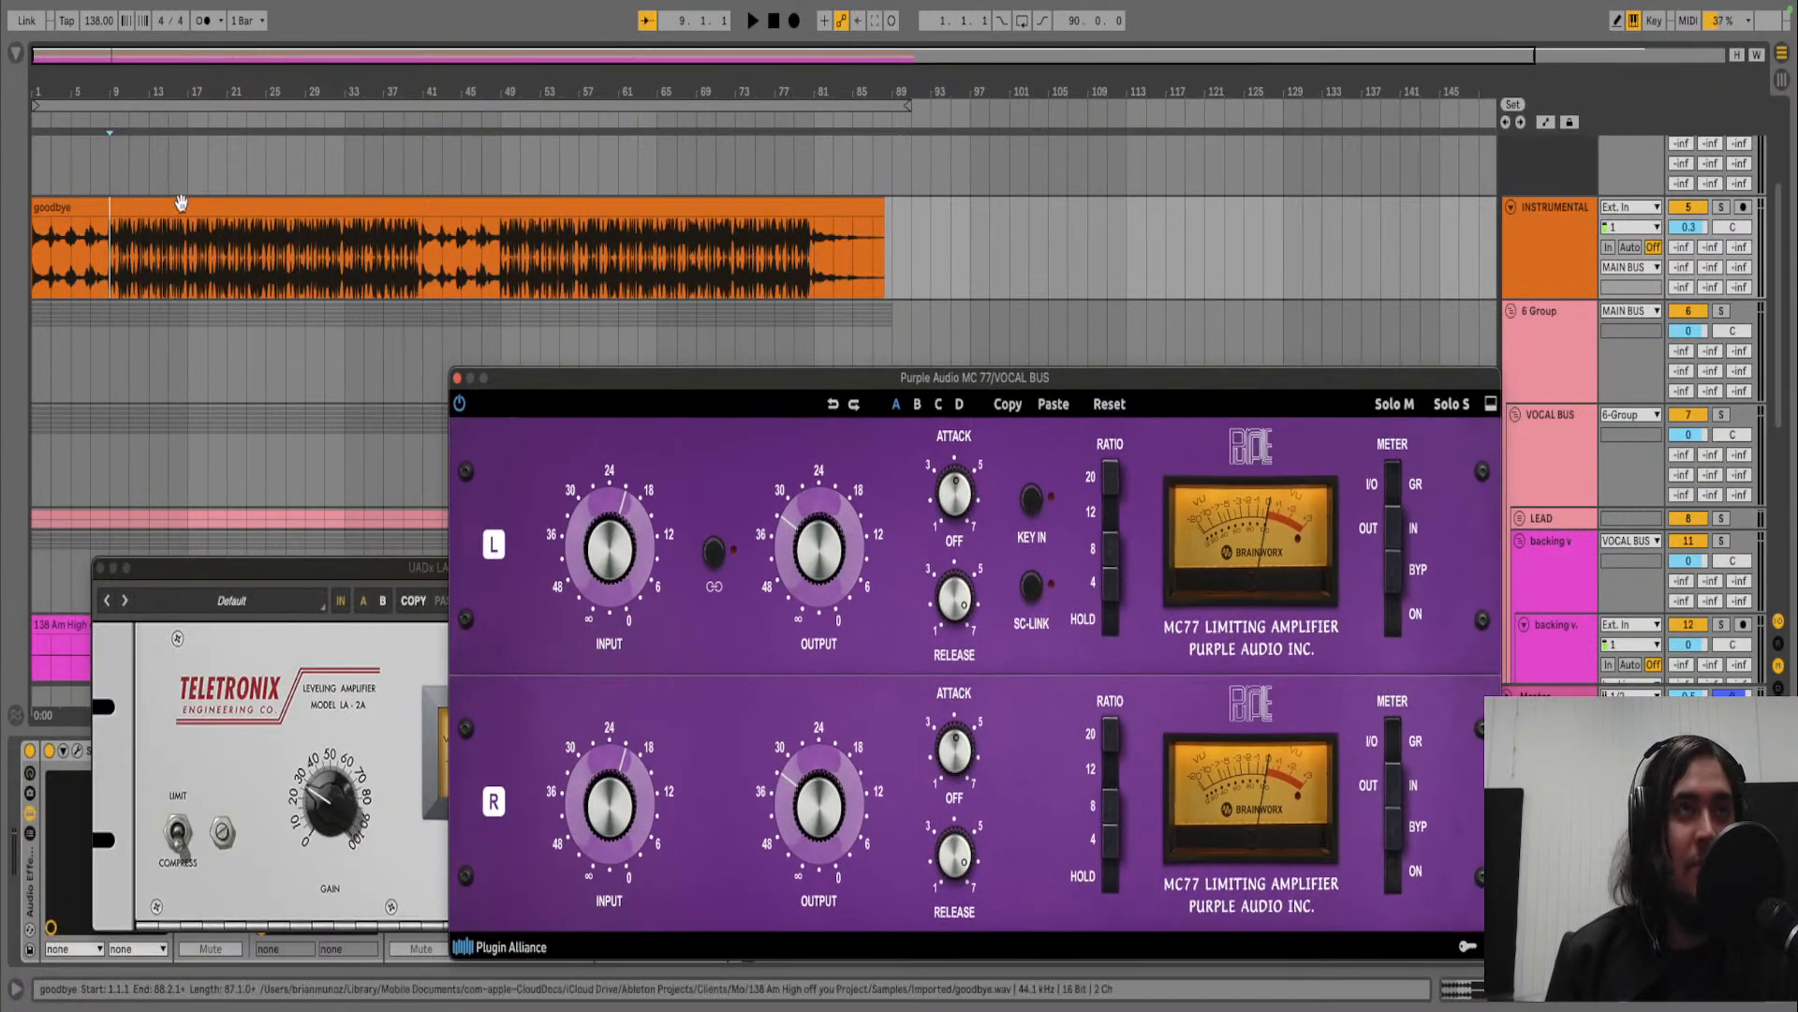
# - Play the song from bar 9, mute the backing vocals group during playback, and stop
pyautogui.click(112, 271)
pyautogui.press('+')
pyautogui.press('+')
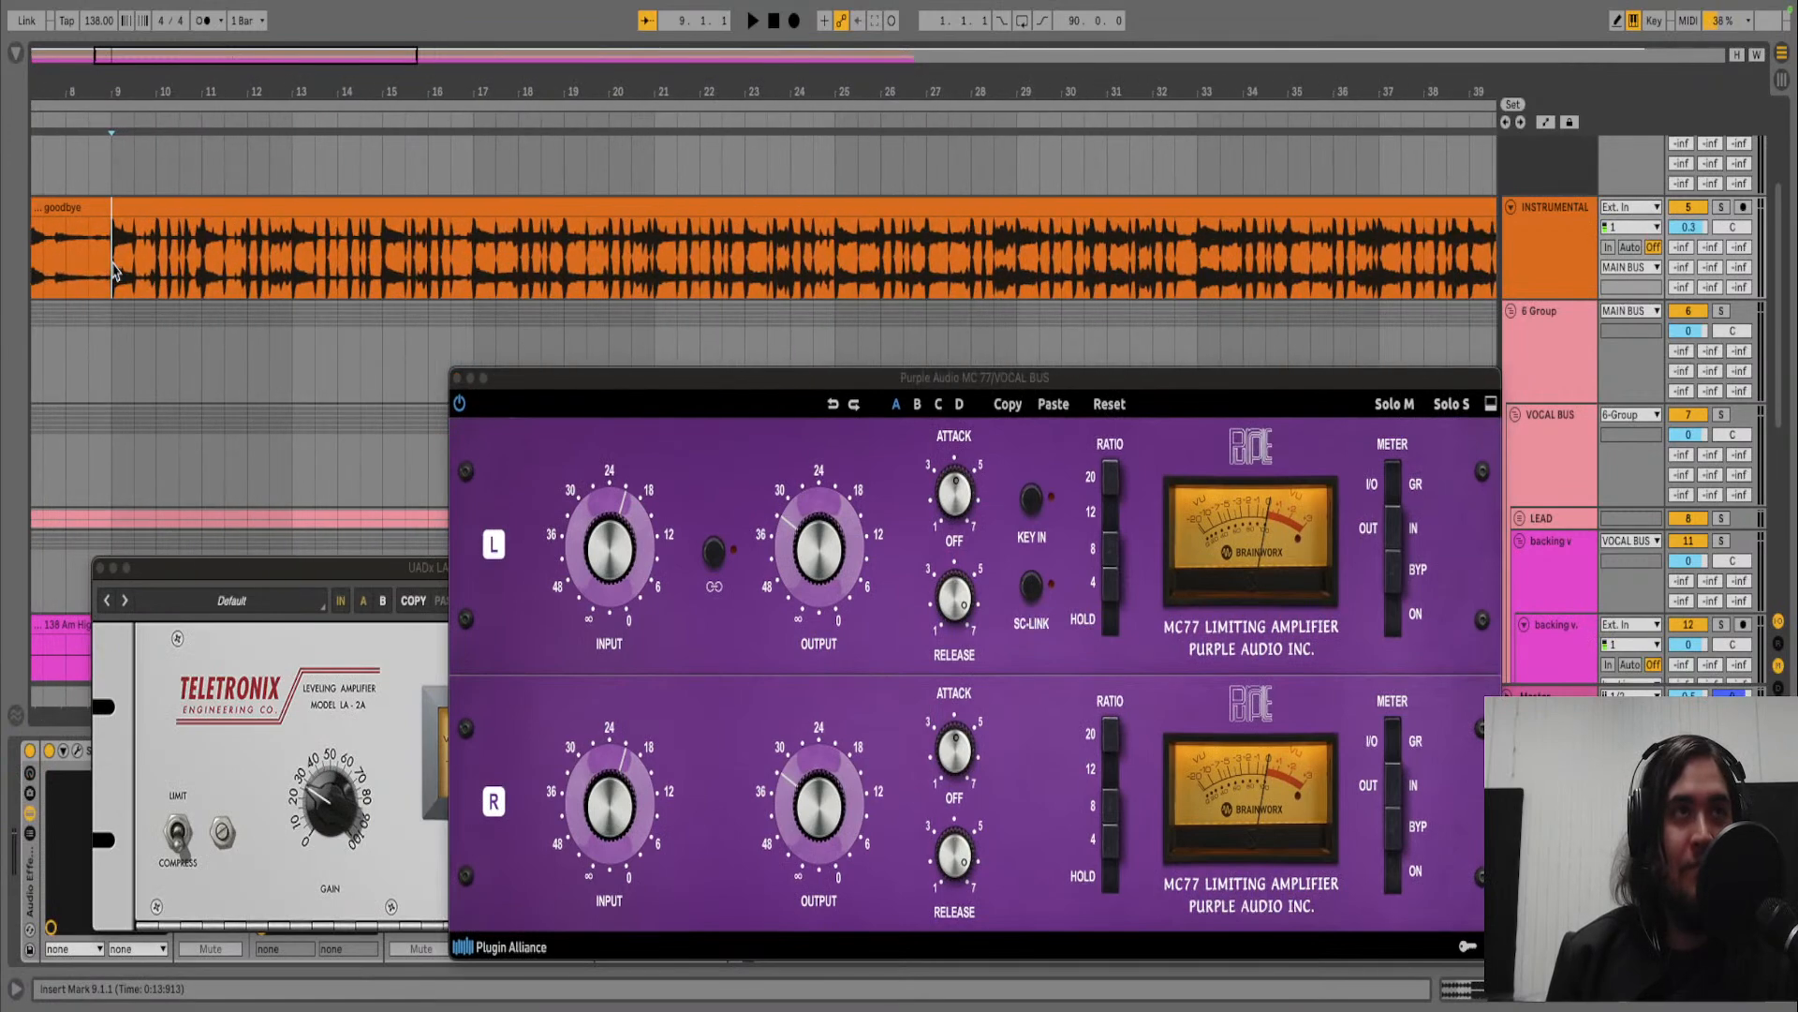
pyautogui.press('space')
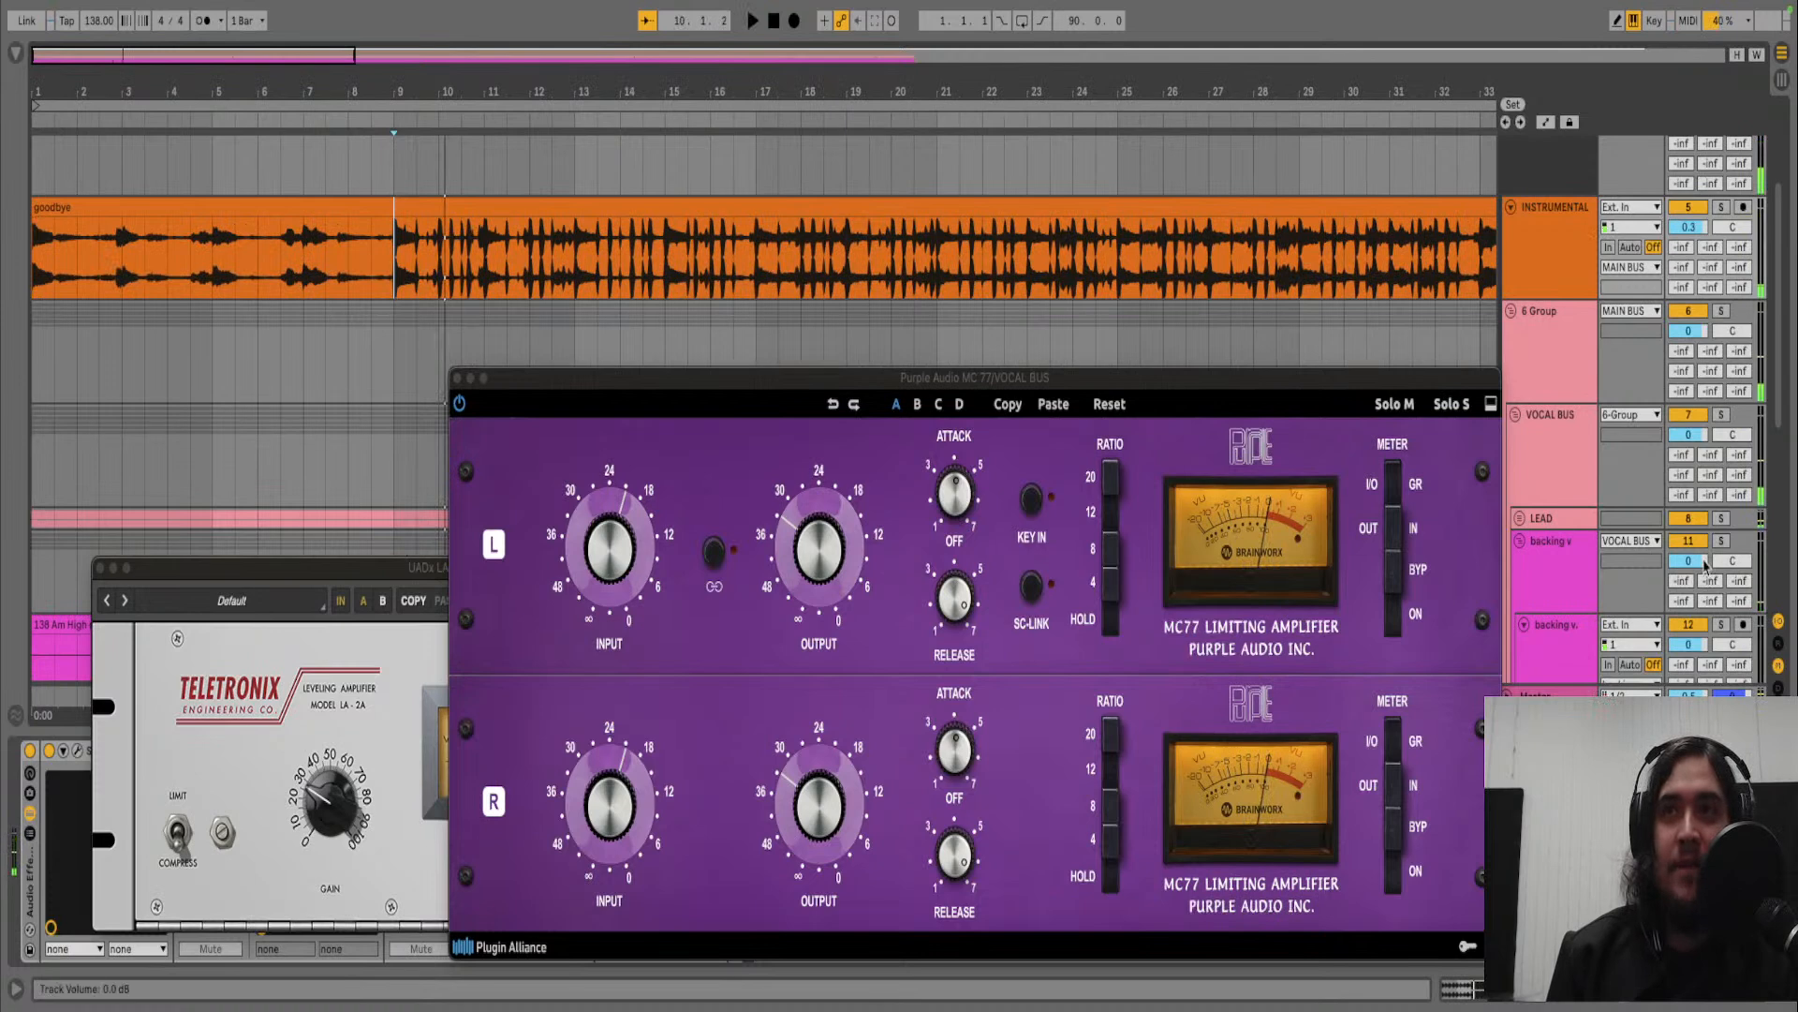
pyautogui.click(1691, 544)
pyautogui.press('space')
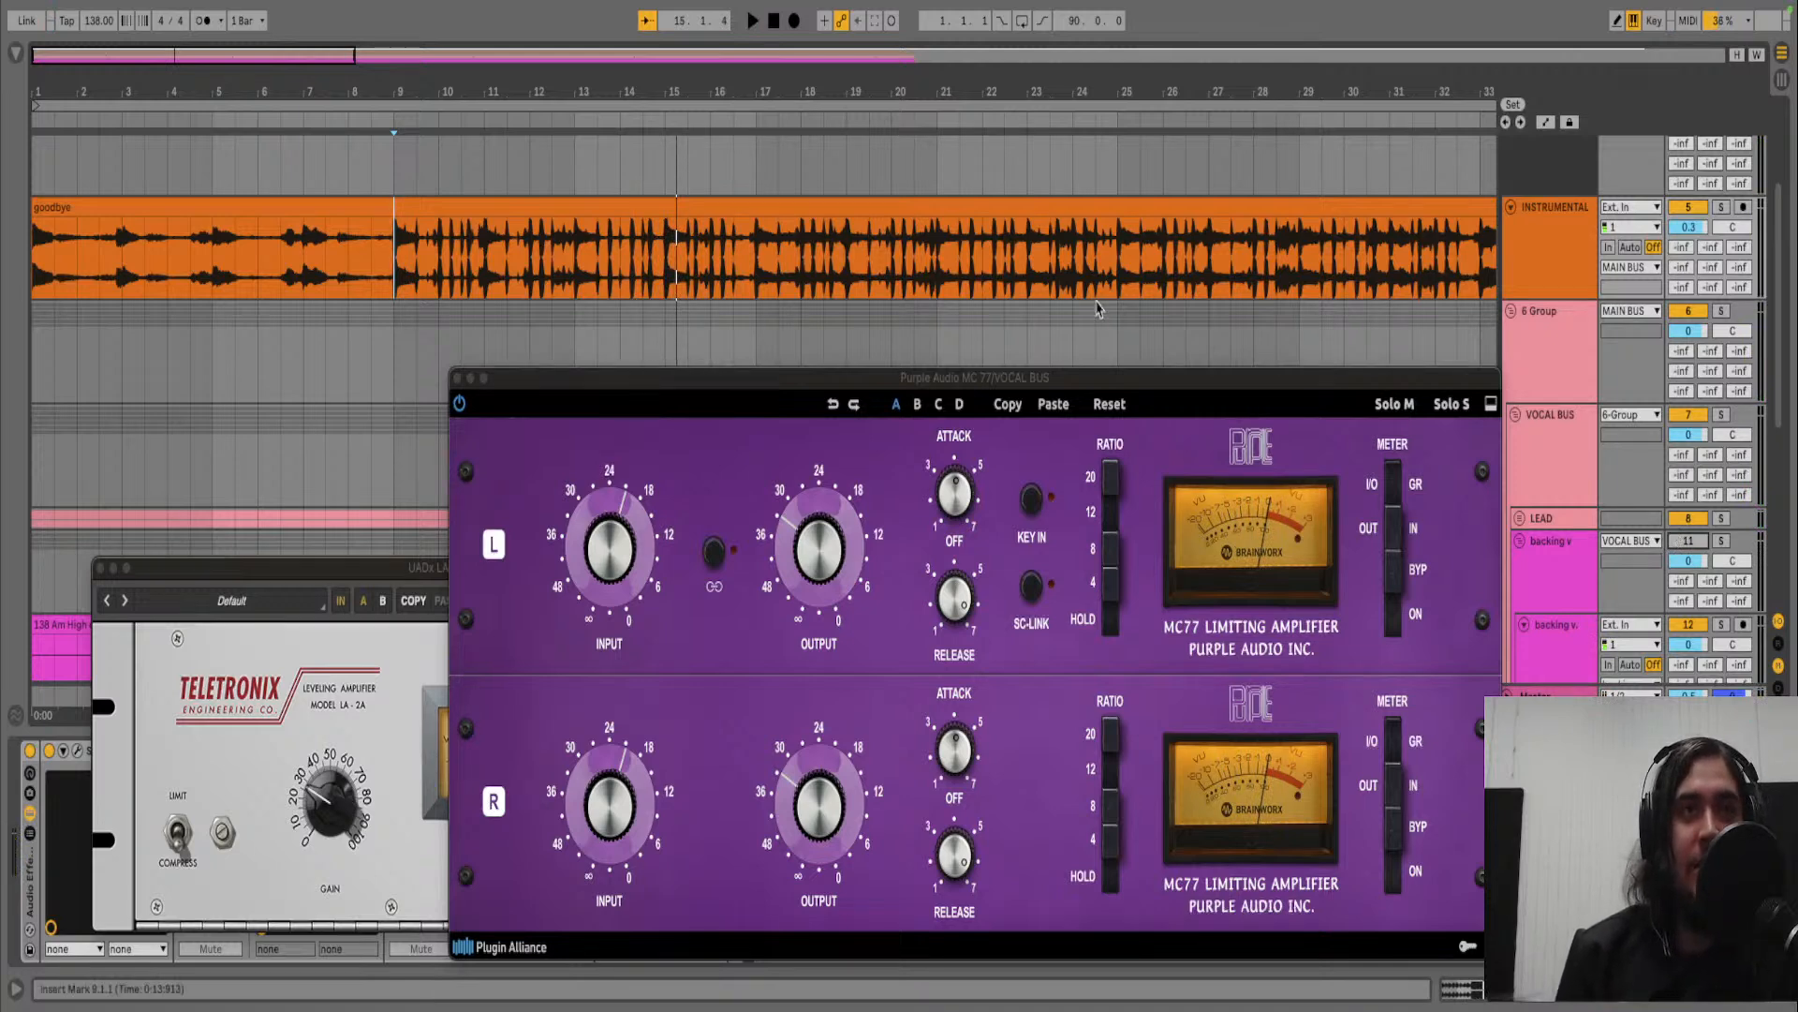
# - Move the MC 77 and LA-2A windows down to uncover the tracks in the arrangement
pyautogui.moveTo(763, 389); pyautogui.dragTo(668, 642)
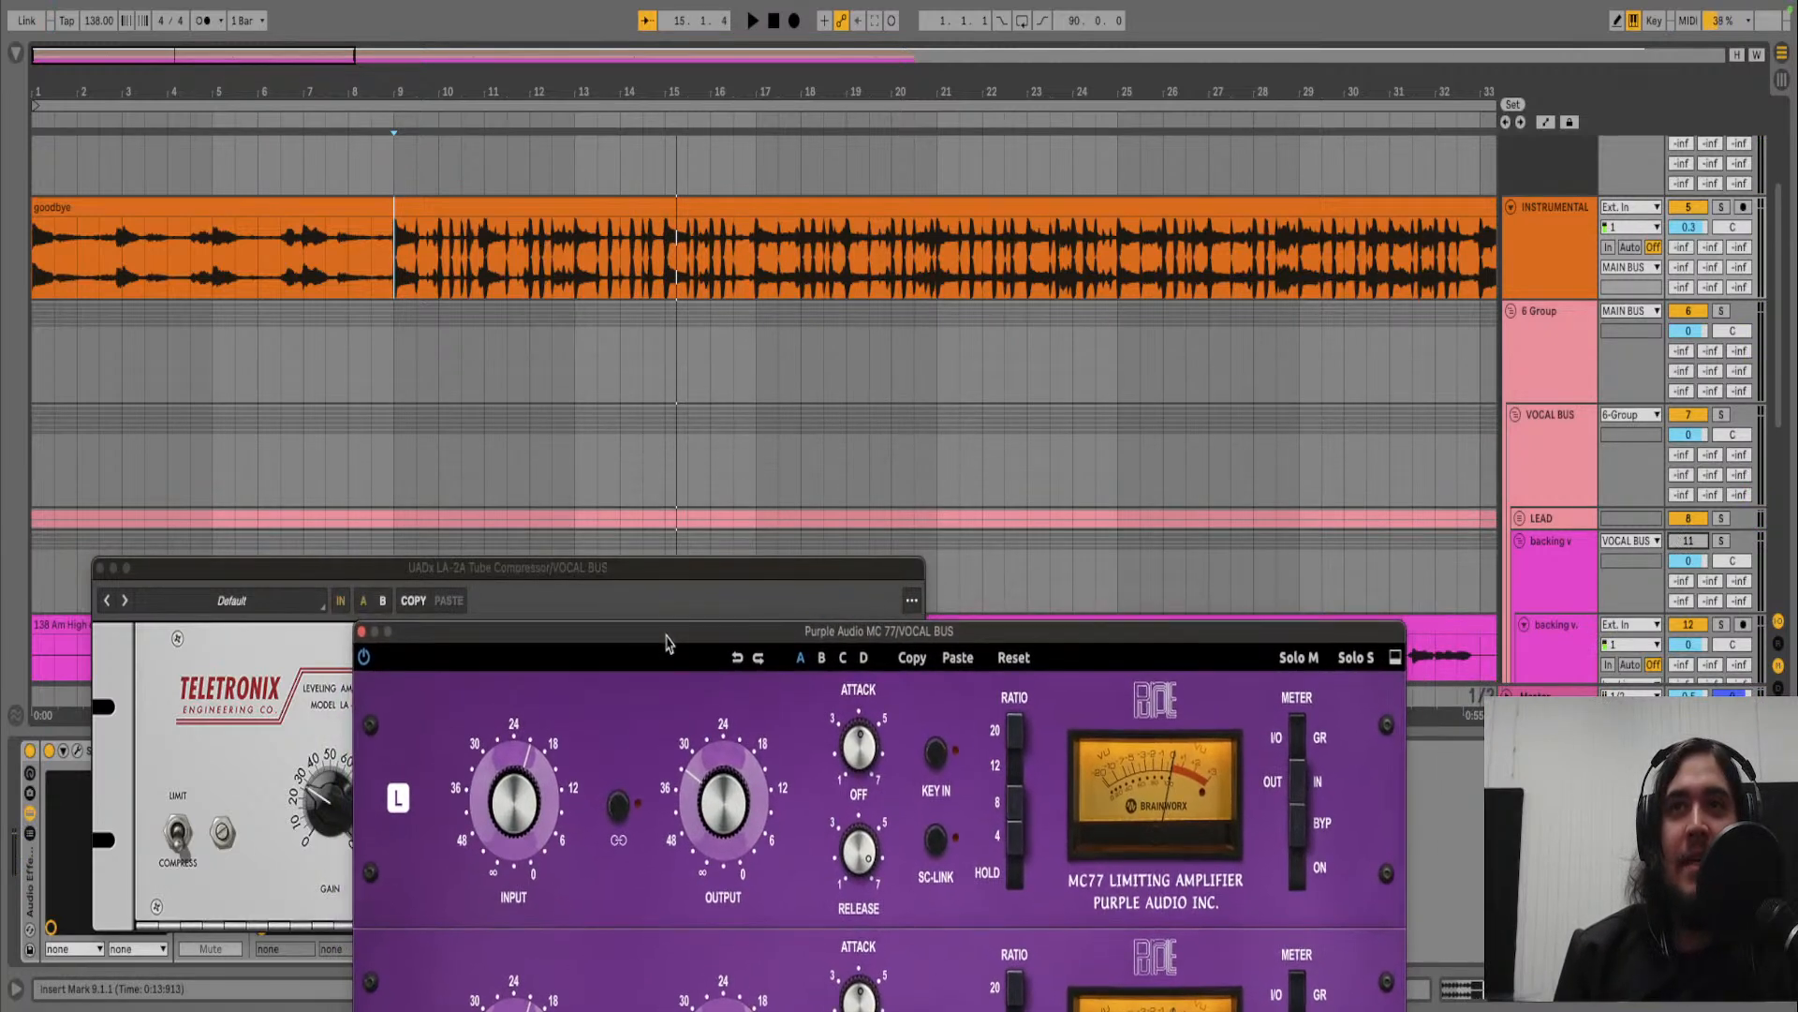
pyautogui.moveTo(461, 647); pyautogui.dragTo(587, 791)
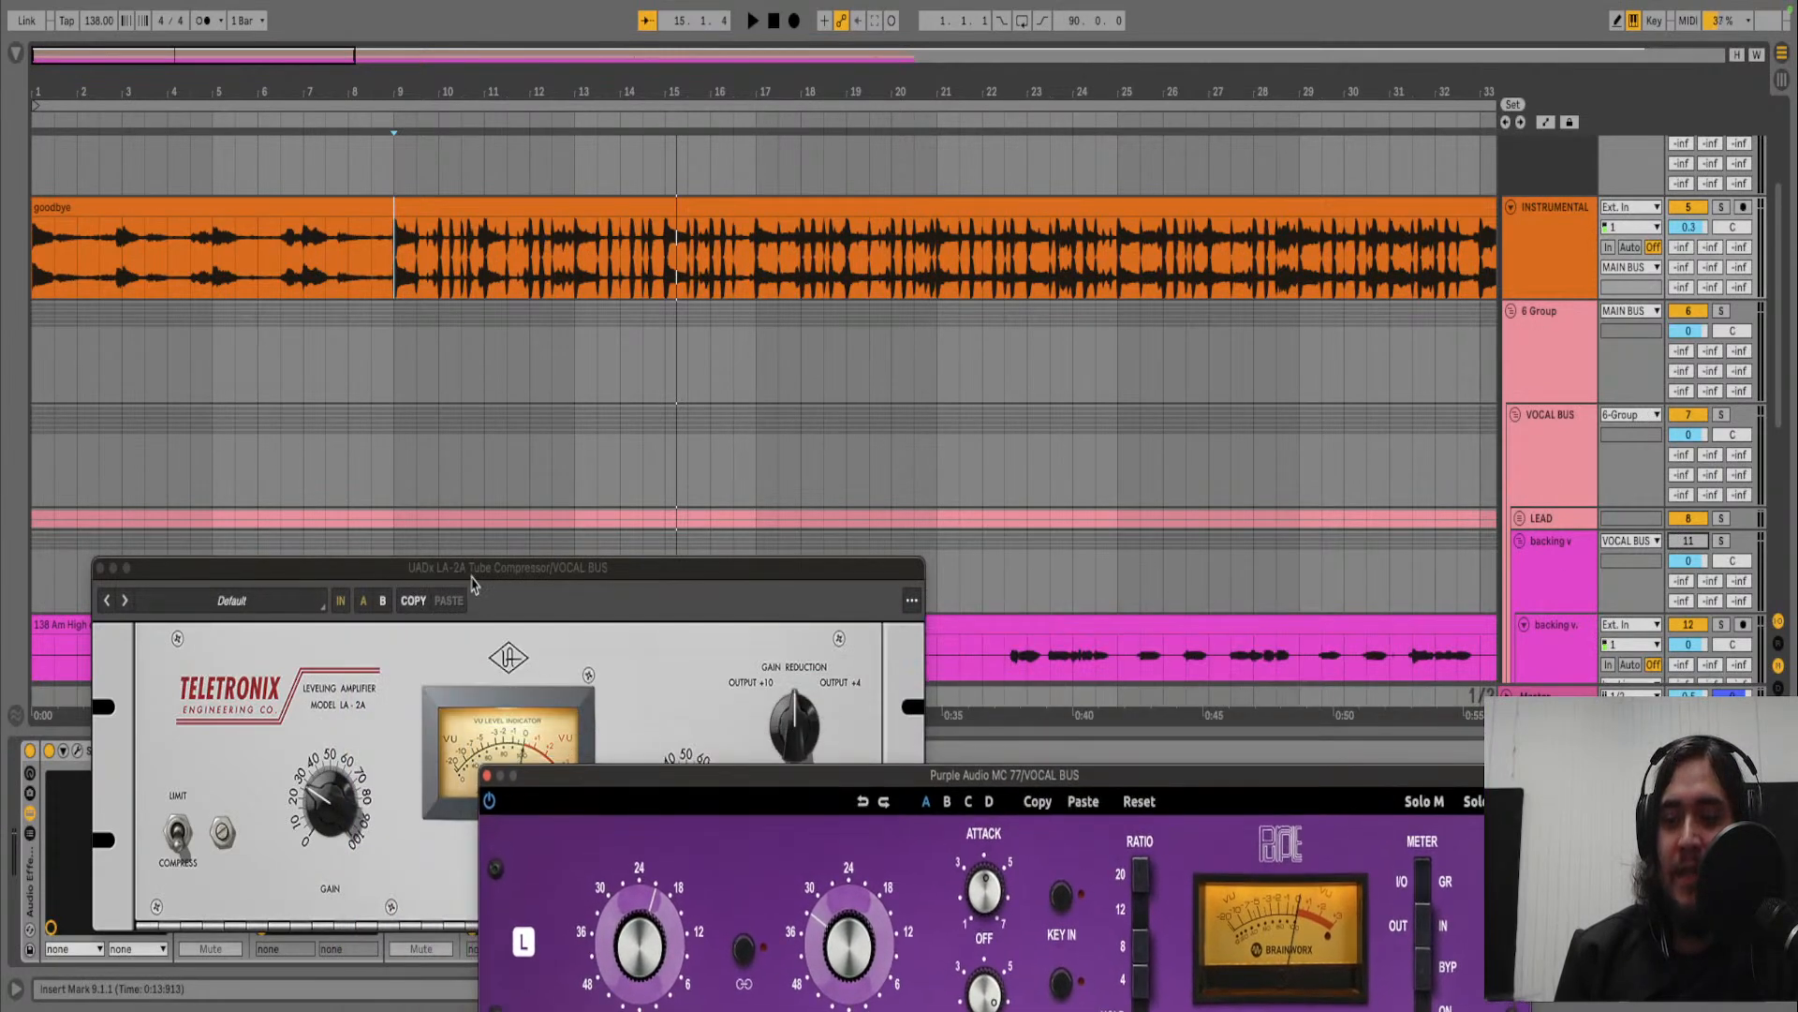
pyautogui.moveTo(344, 580); pyautogui.dragTo(517, 774)
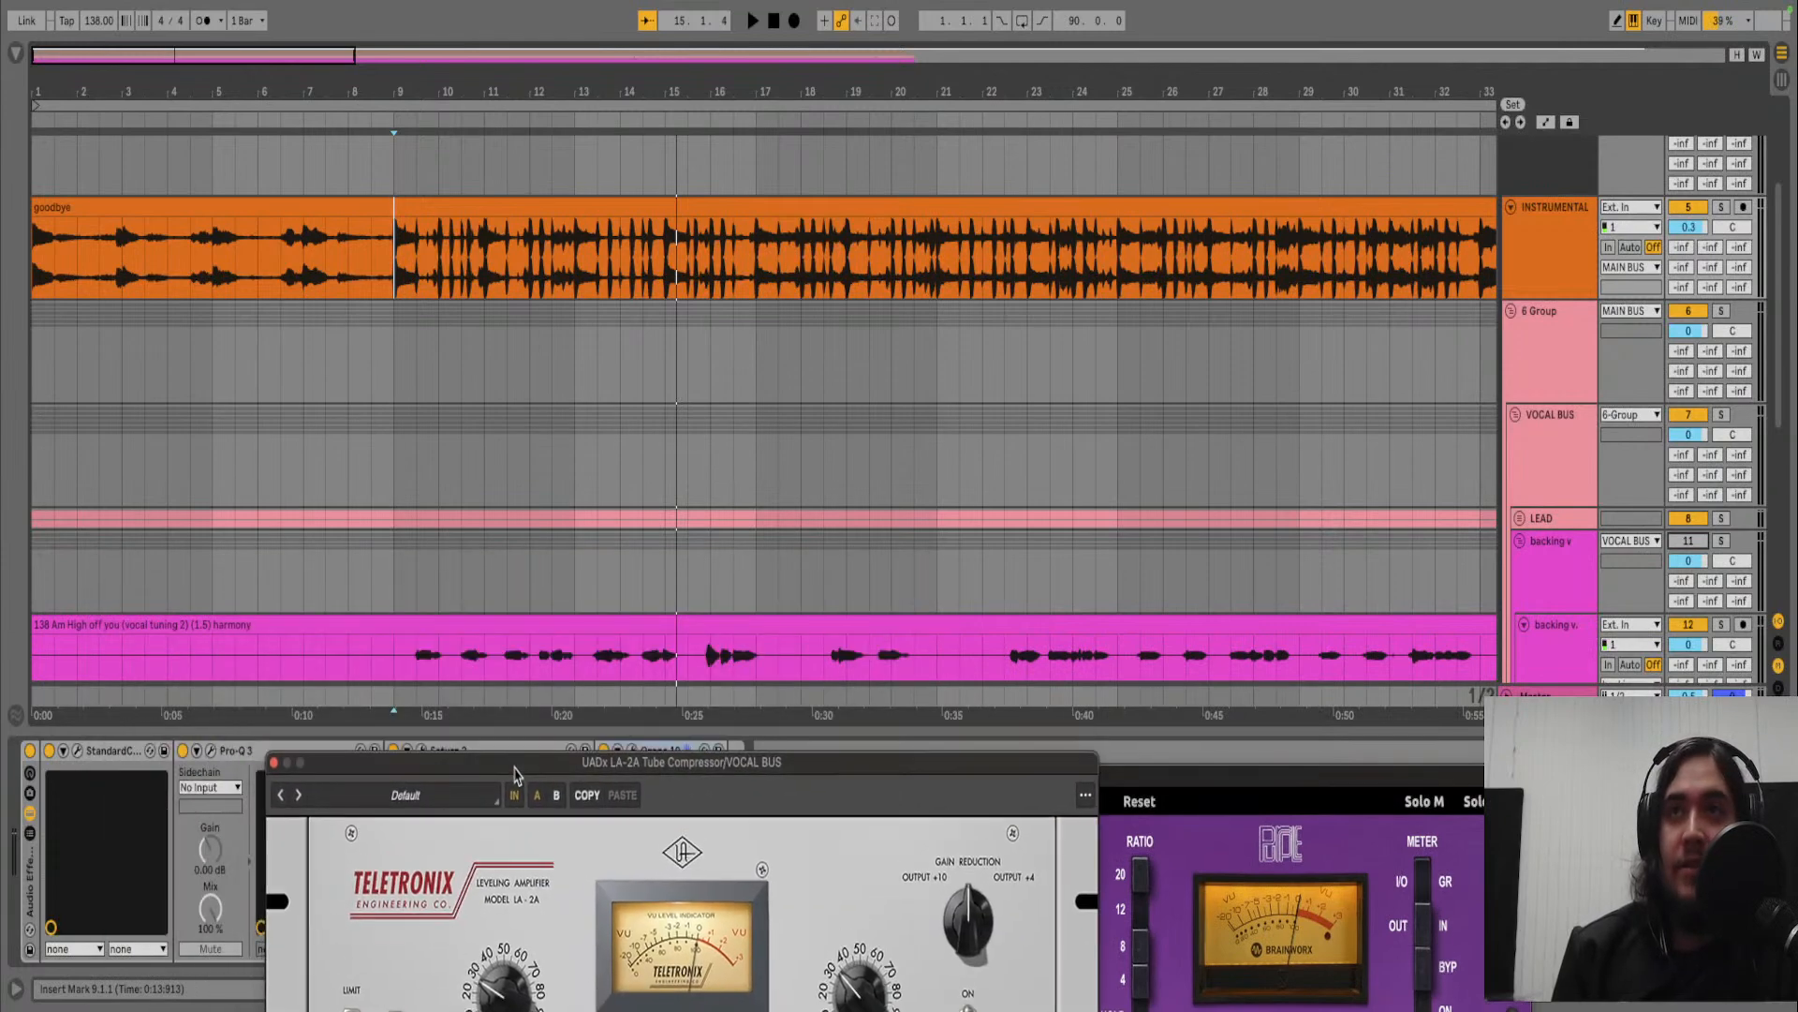
# - Uncover the VOCAL BUS device chain, place a copy of Pro-C 2 directly before the Purple Audio MC 77, and open it
pyautogui.click(1559, 421)
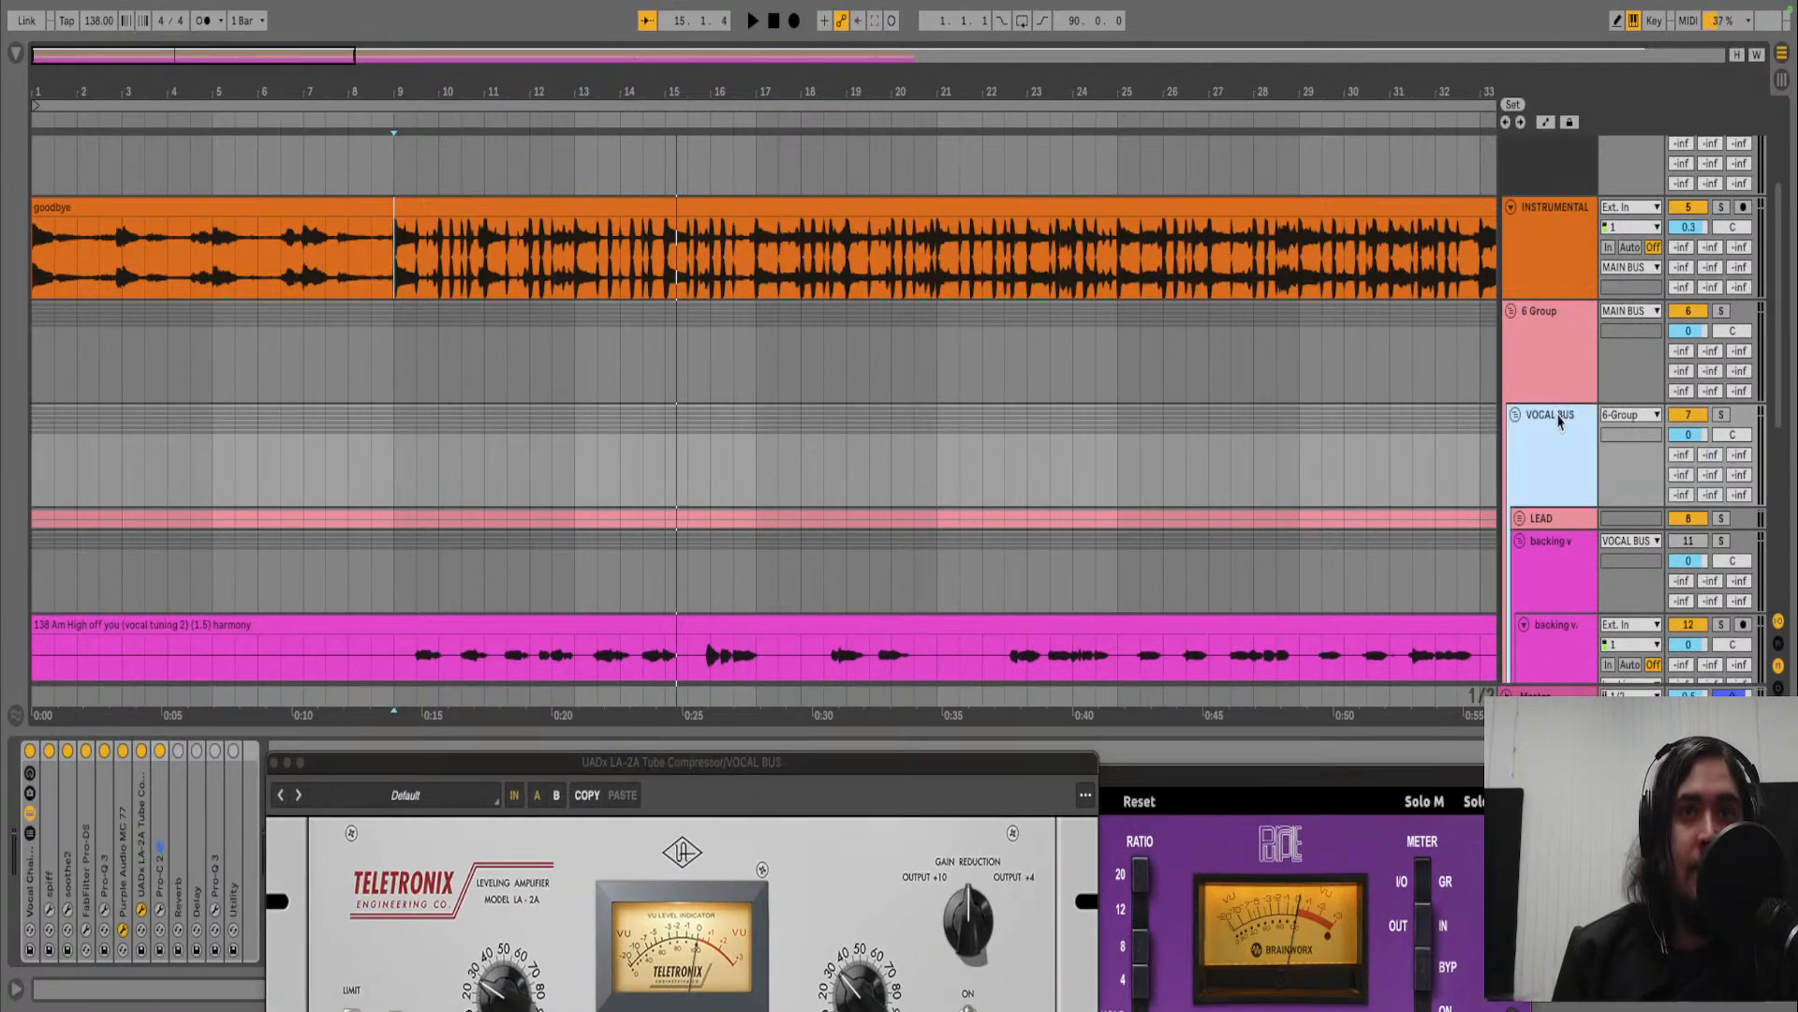
pyautogui.moveTo(764, 770); pyautogui.dragTo(1595, 934)
pyautogui.moveTo(1362, 782); pyautogui.dragTo(1346, 714)
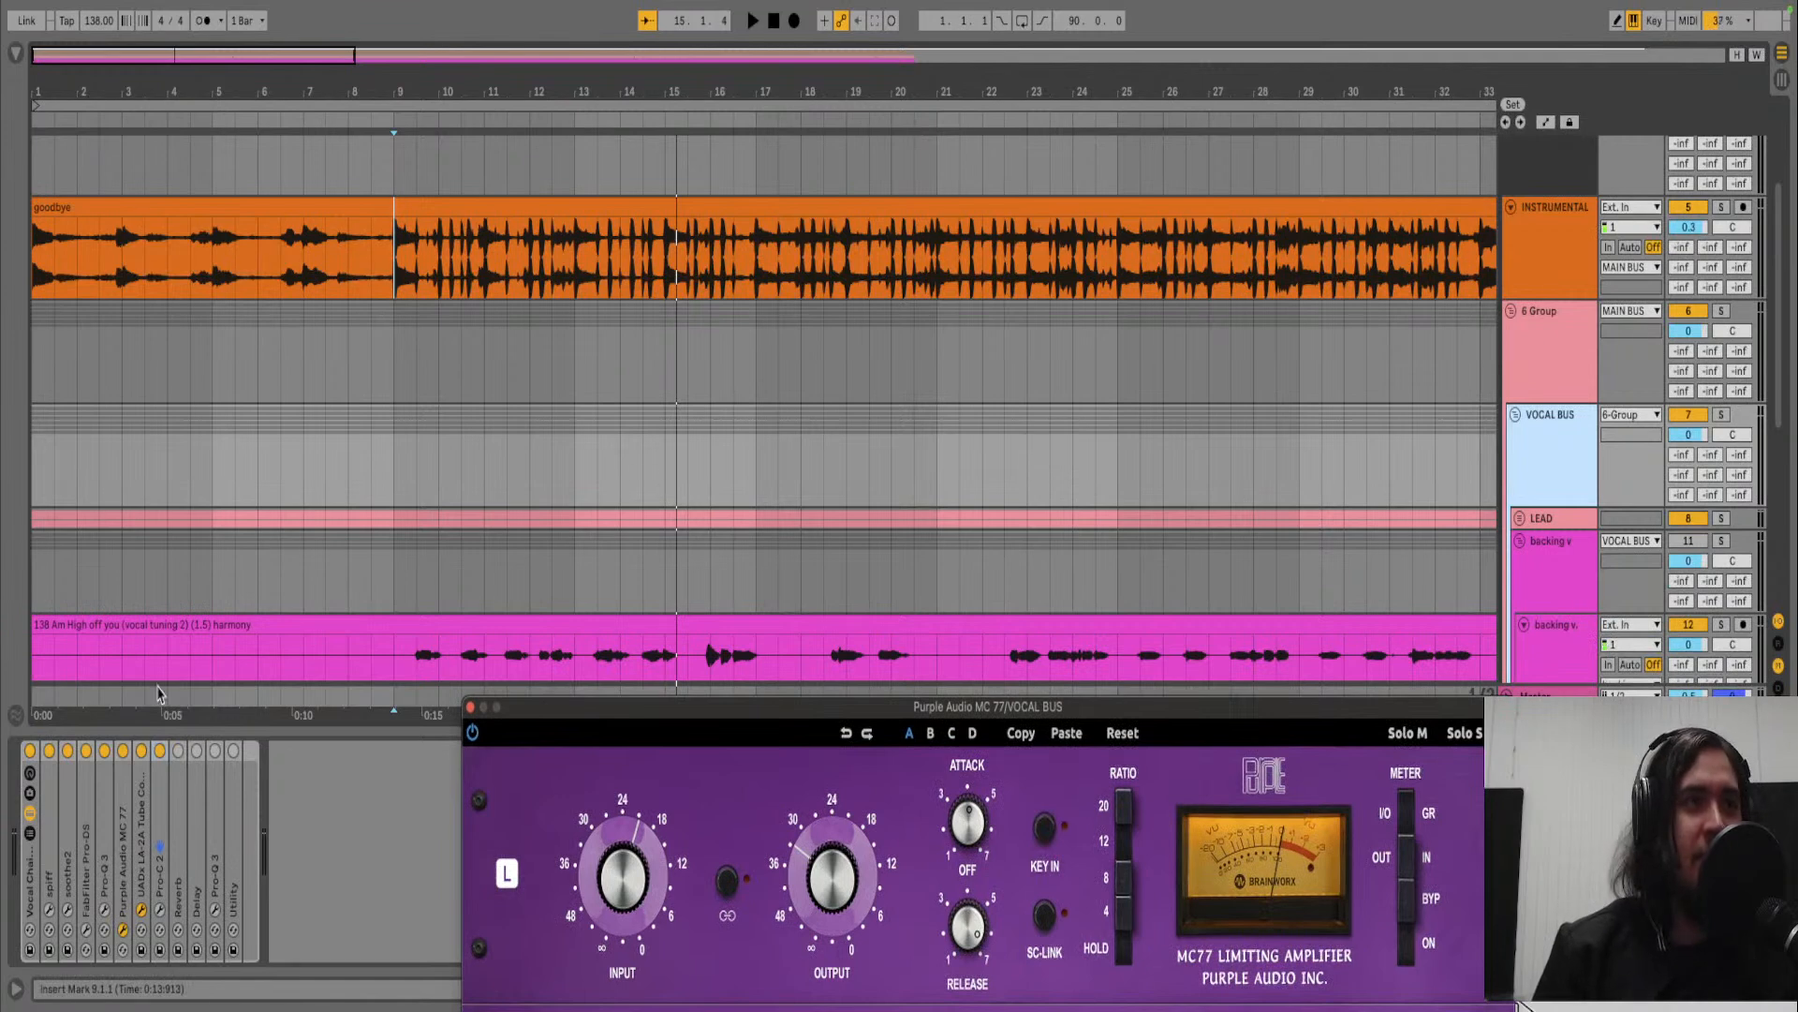
pyautogui.moveTo(164, 817)
pyautogui.mouseDown()
pyautogui.moveTo(75, 830)
pyautogui.moveTo(123, 837)
pyautogui.moveTo(124, 904)
pyautogui.mouseUp()
pyautogui.click(123, 908)
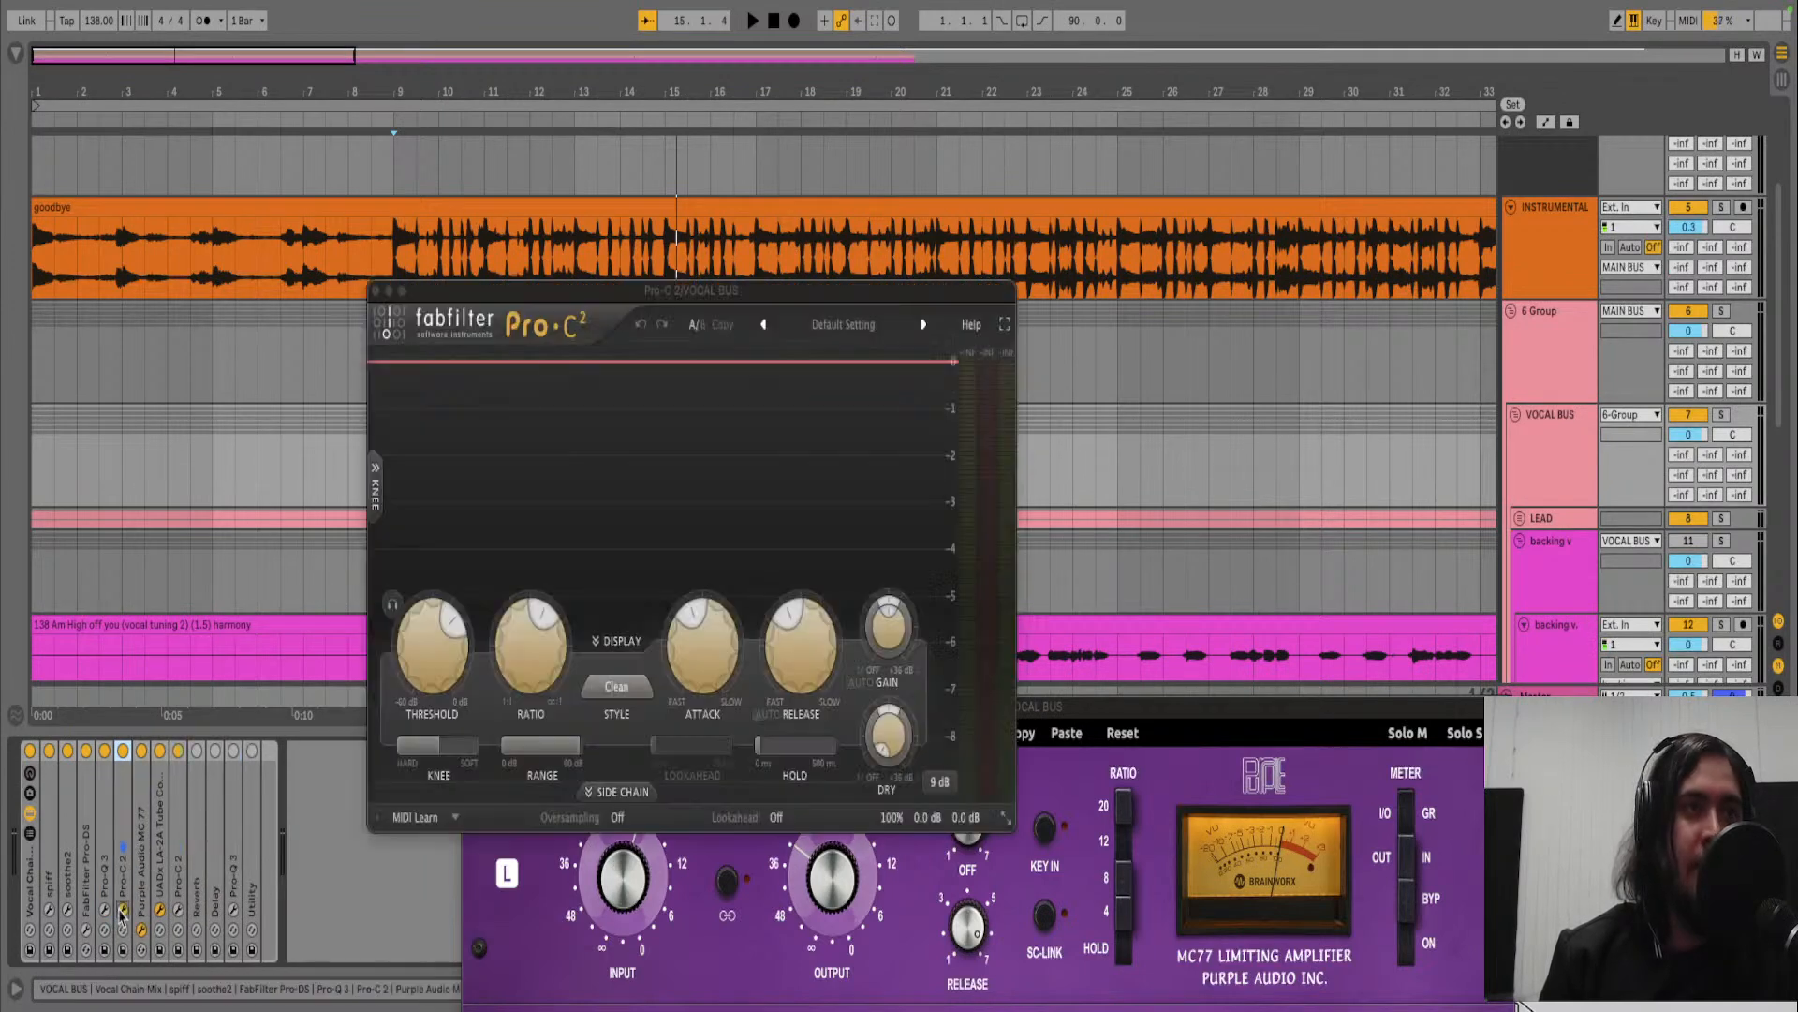
# - Audition the Pro-C 2 threshold during playback, setting the threshold to about -13.39 dB and the attack to 0.091 ms
pyautogui.click(390, 607)
pyautogui.press('space')
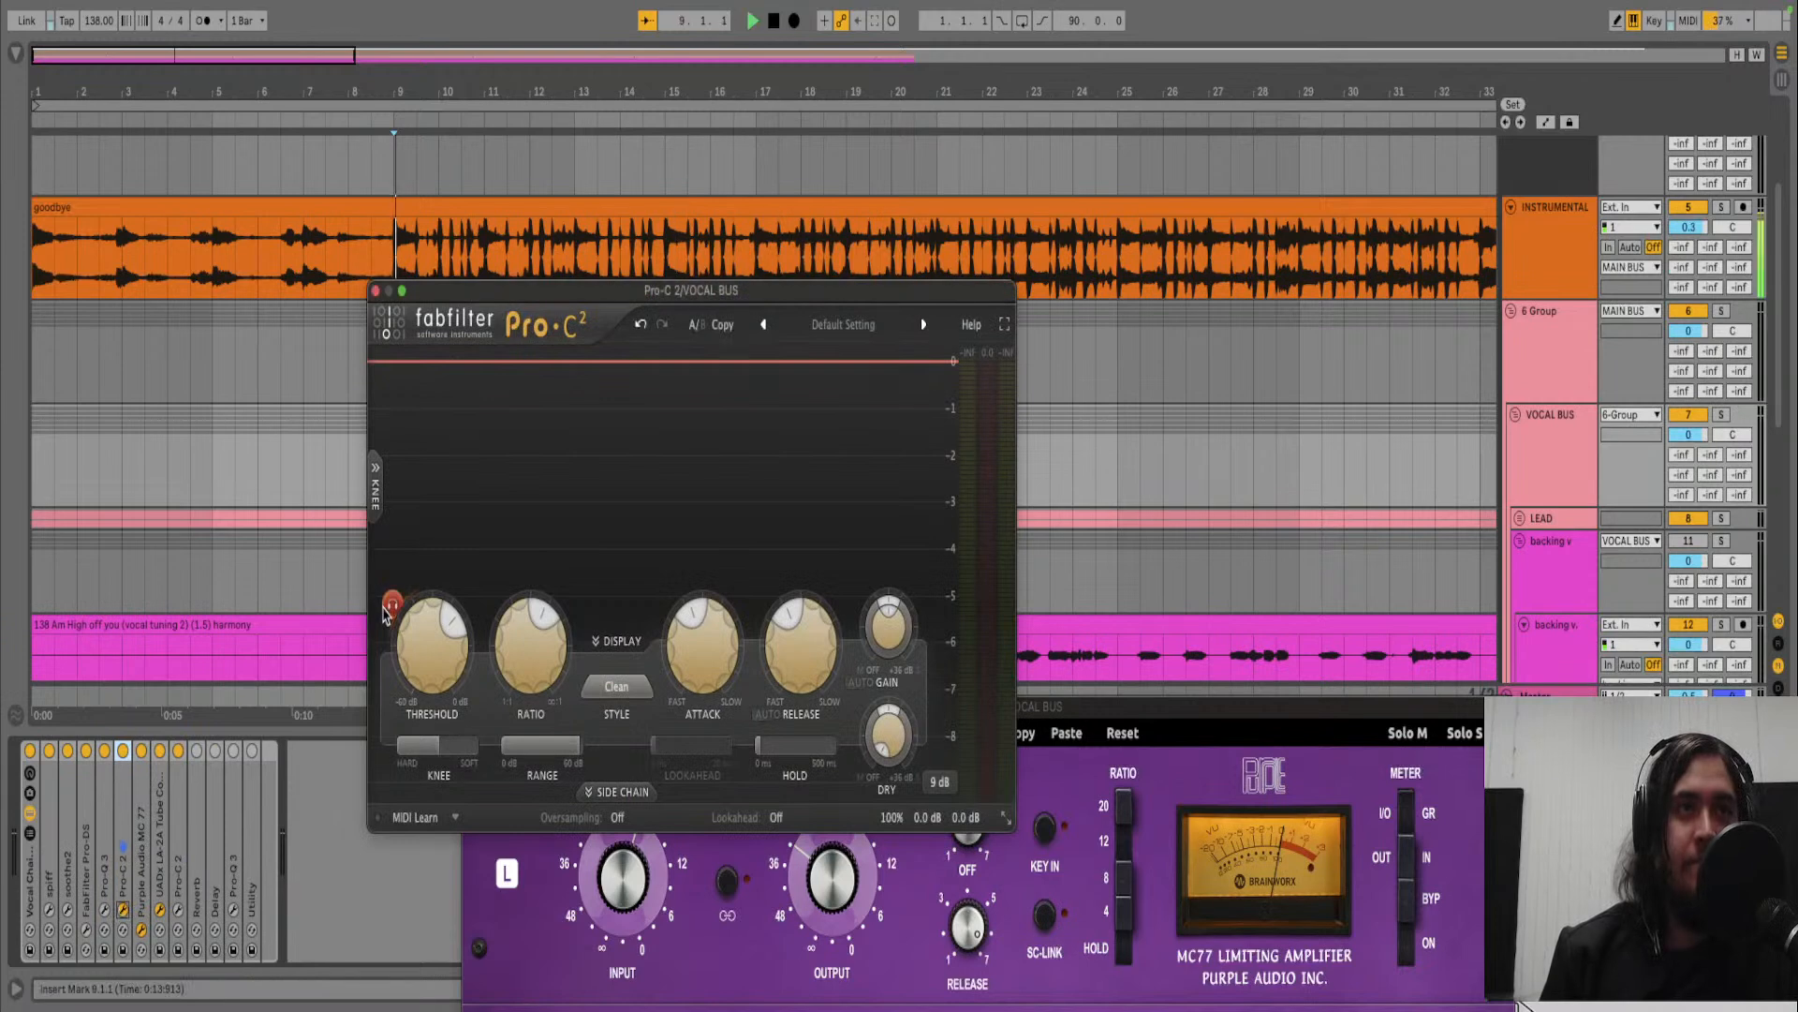
pyautogui.scroll(-4, 442, 632)
pyautogui.scroll(-1, 445, 618)
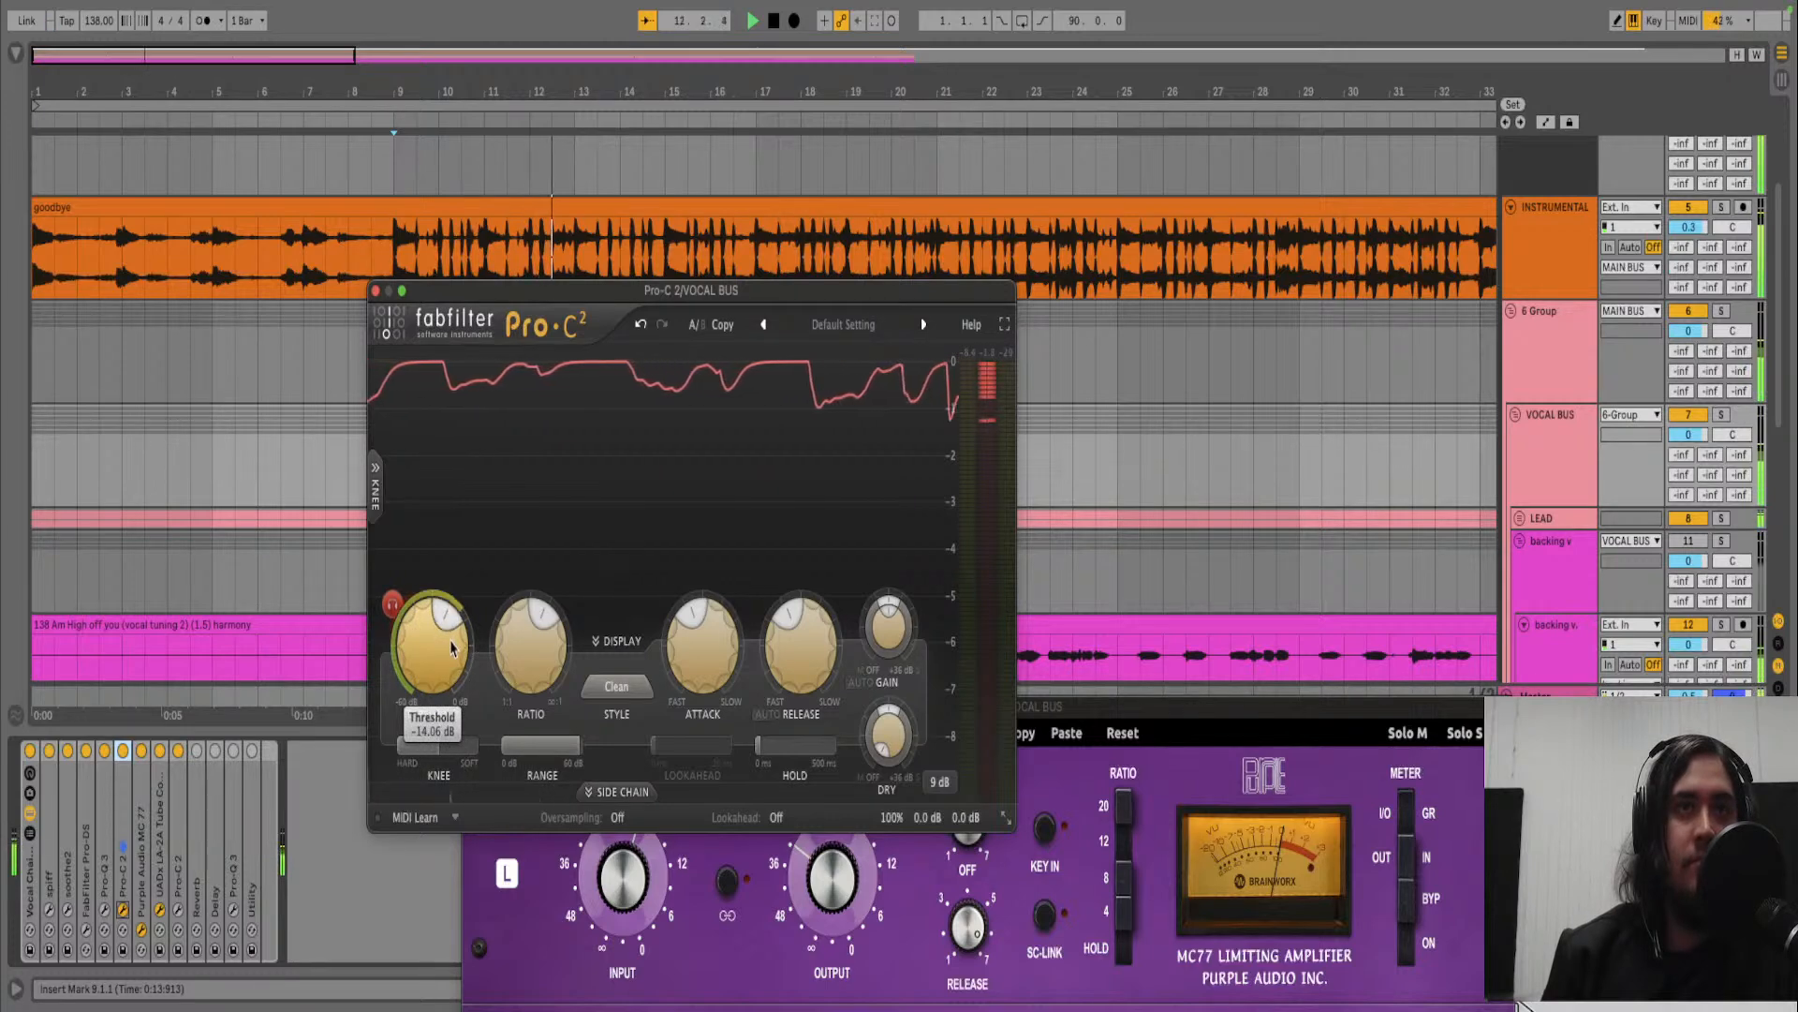
pyautogui.scroll(4, 443, 632)
pyautogui.scroll(-3, 442, 637)
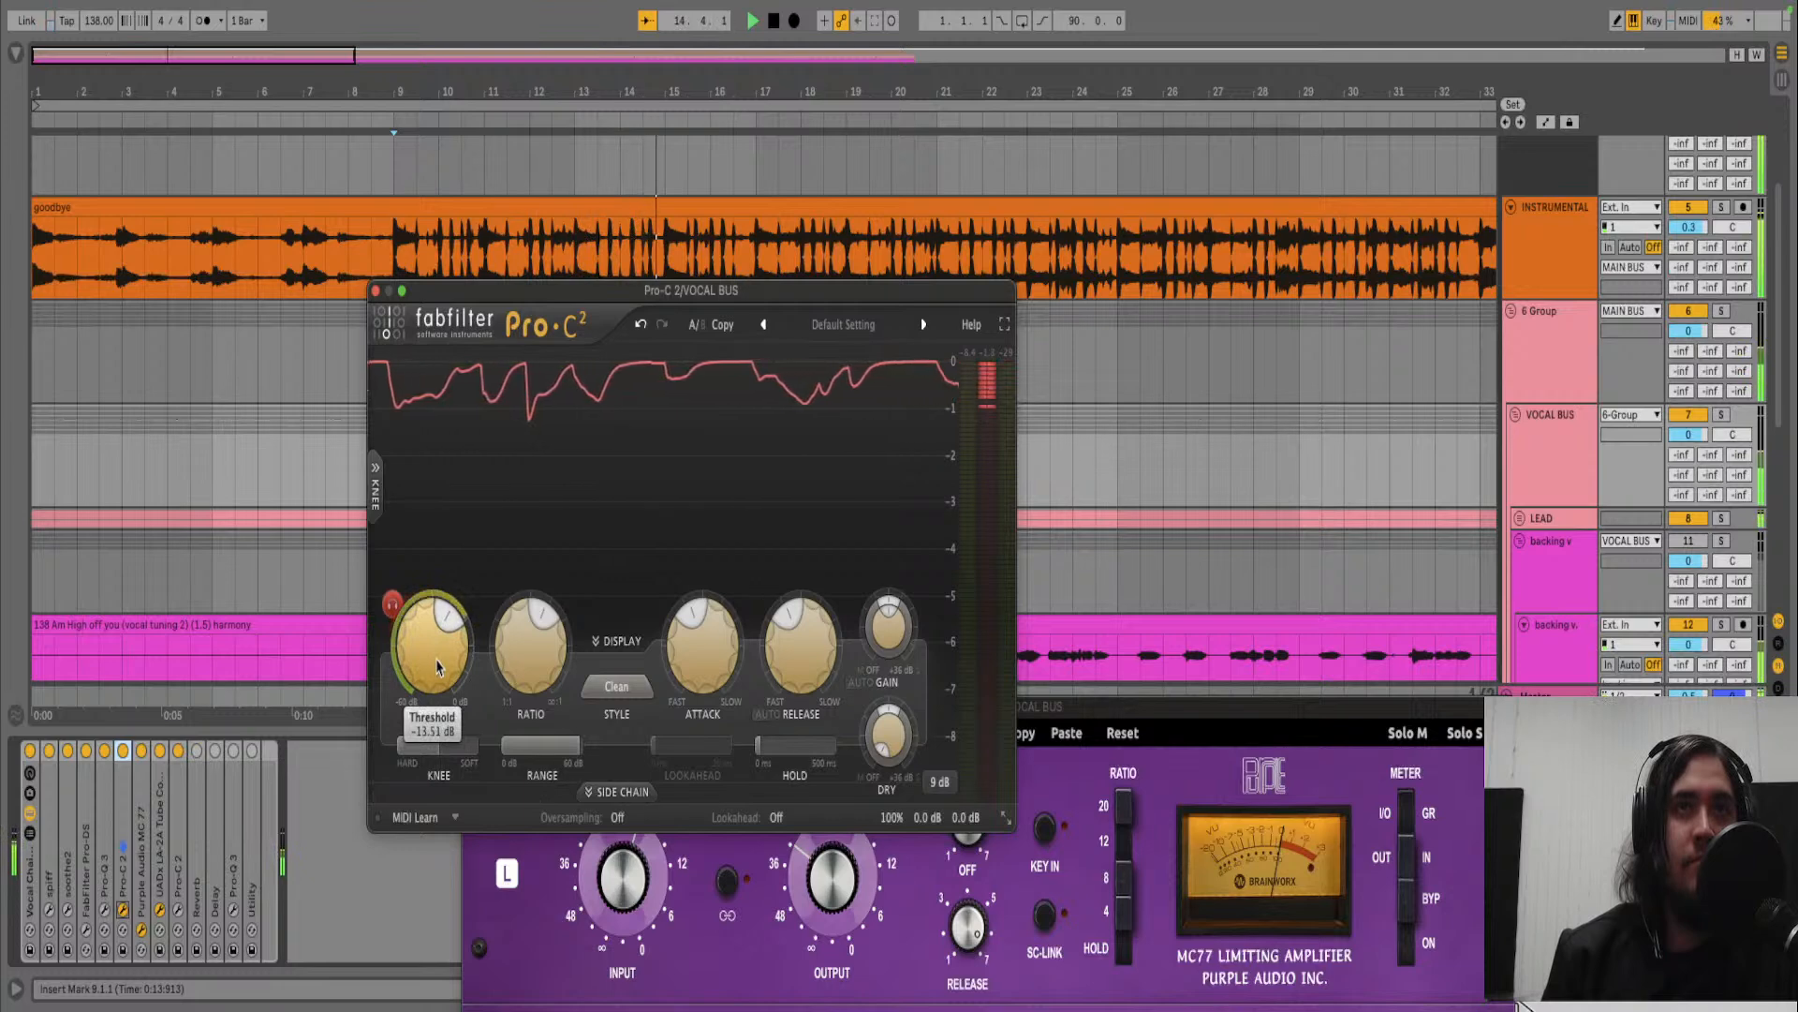
pyautogui.scroll(-10, 709, 634)
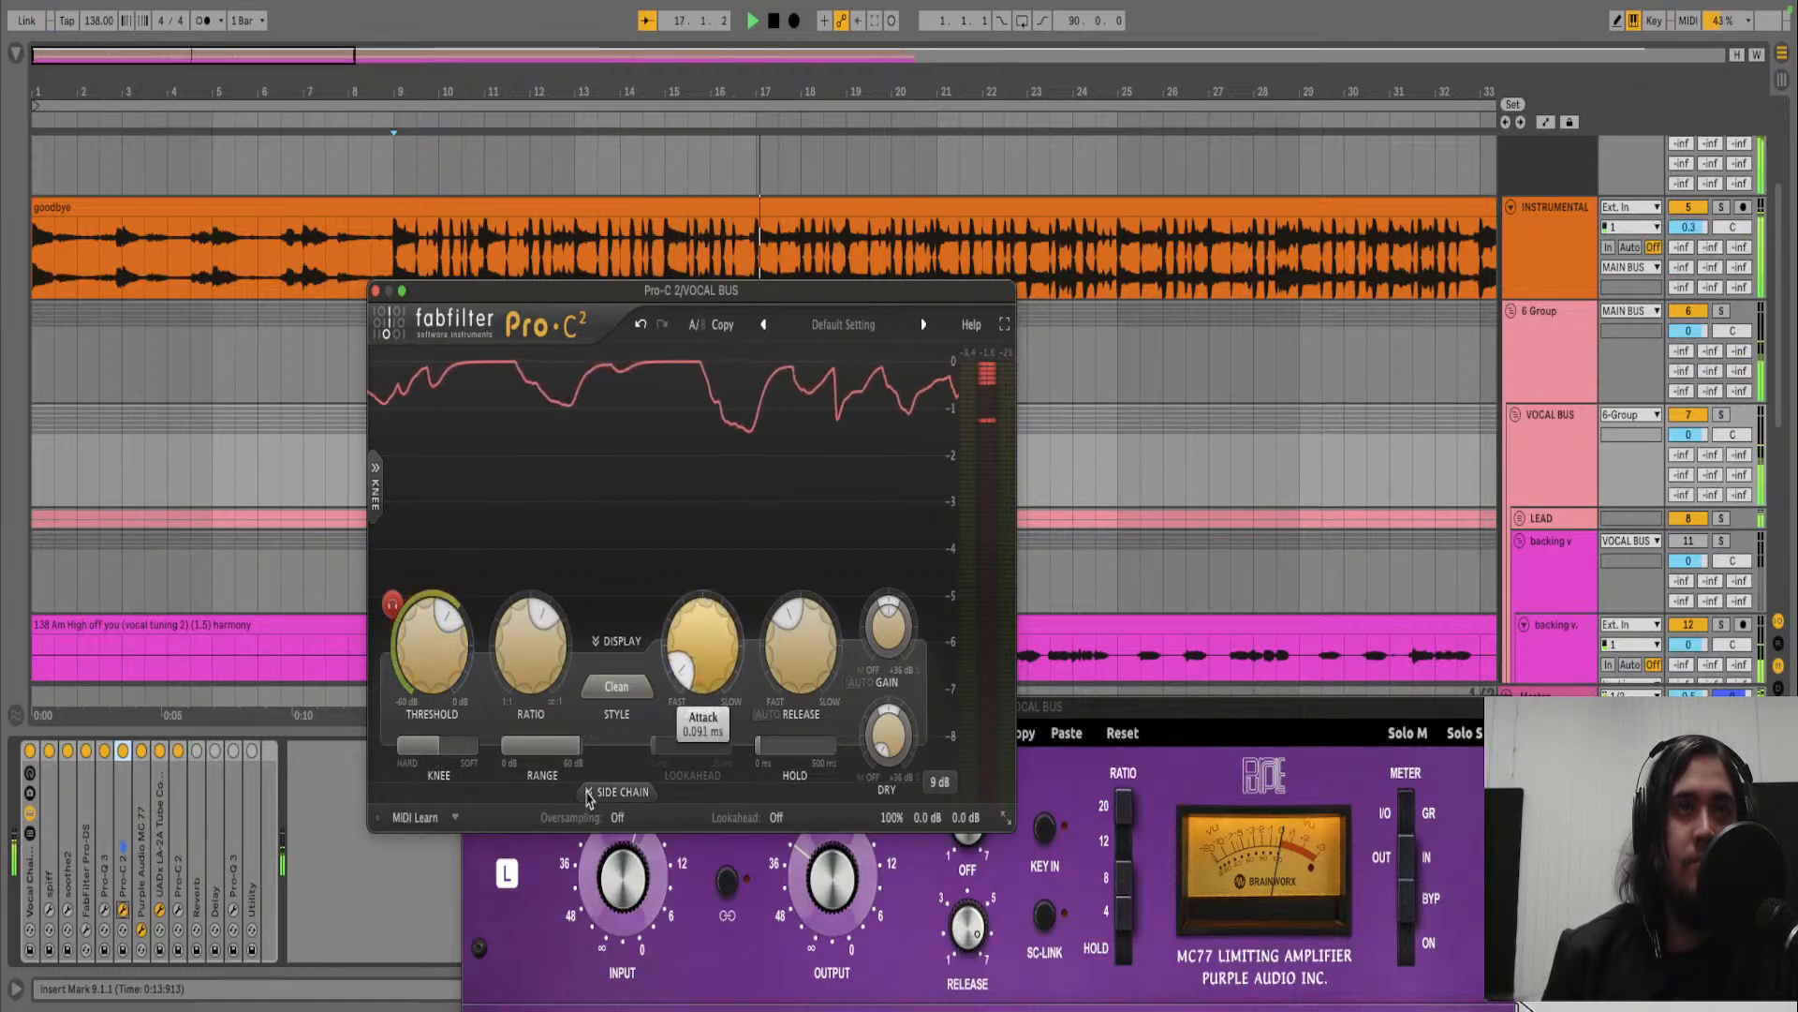
pyautogui.scroll(1, 440, 656)
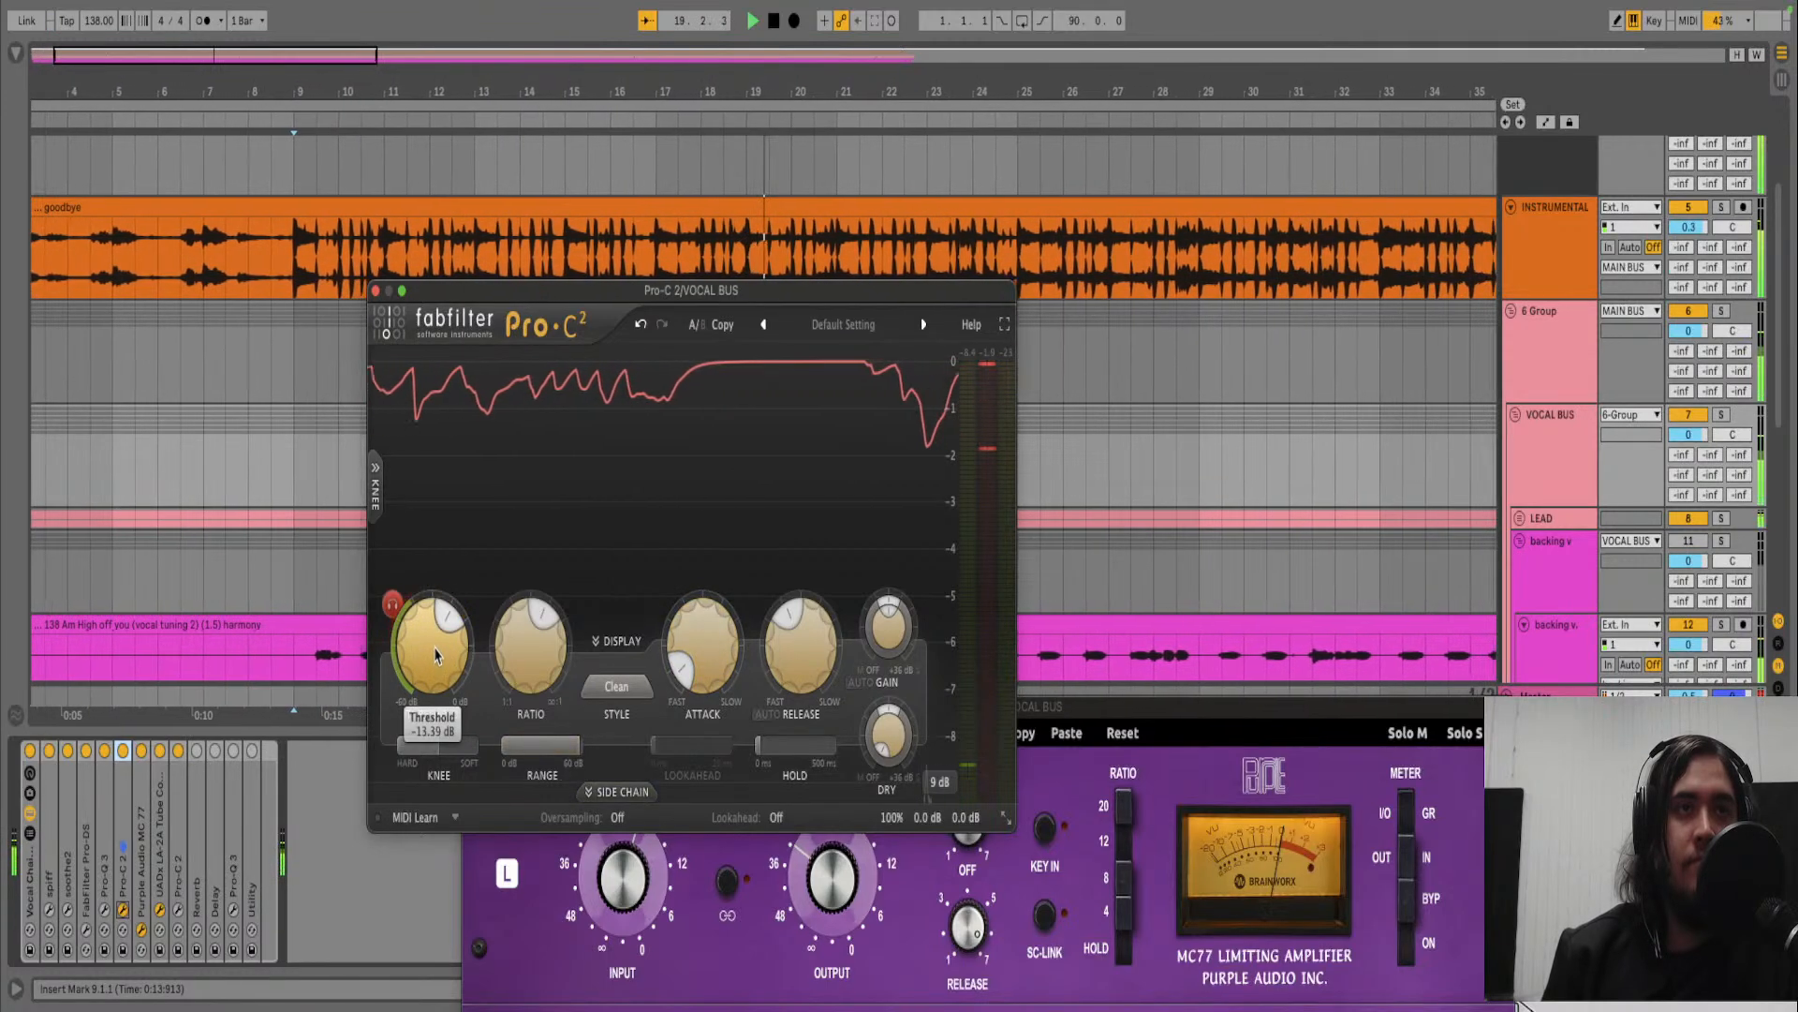
pyautogui.press('space')
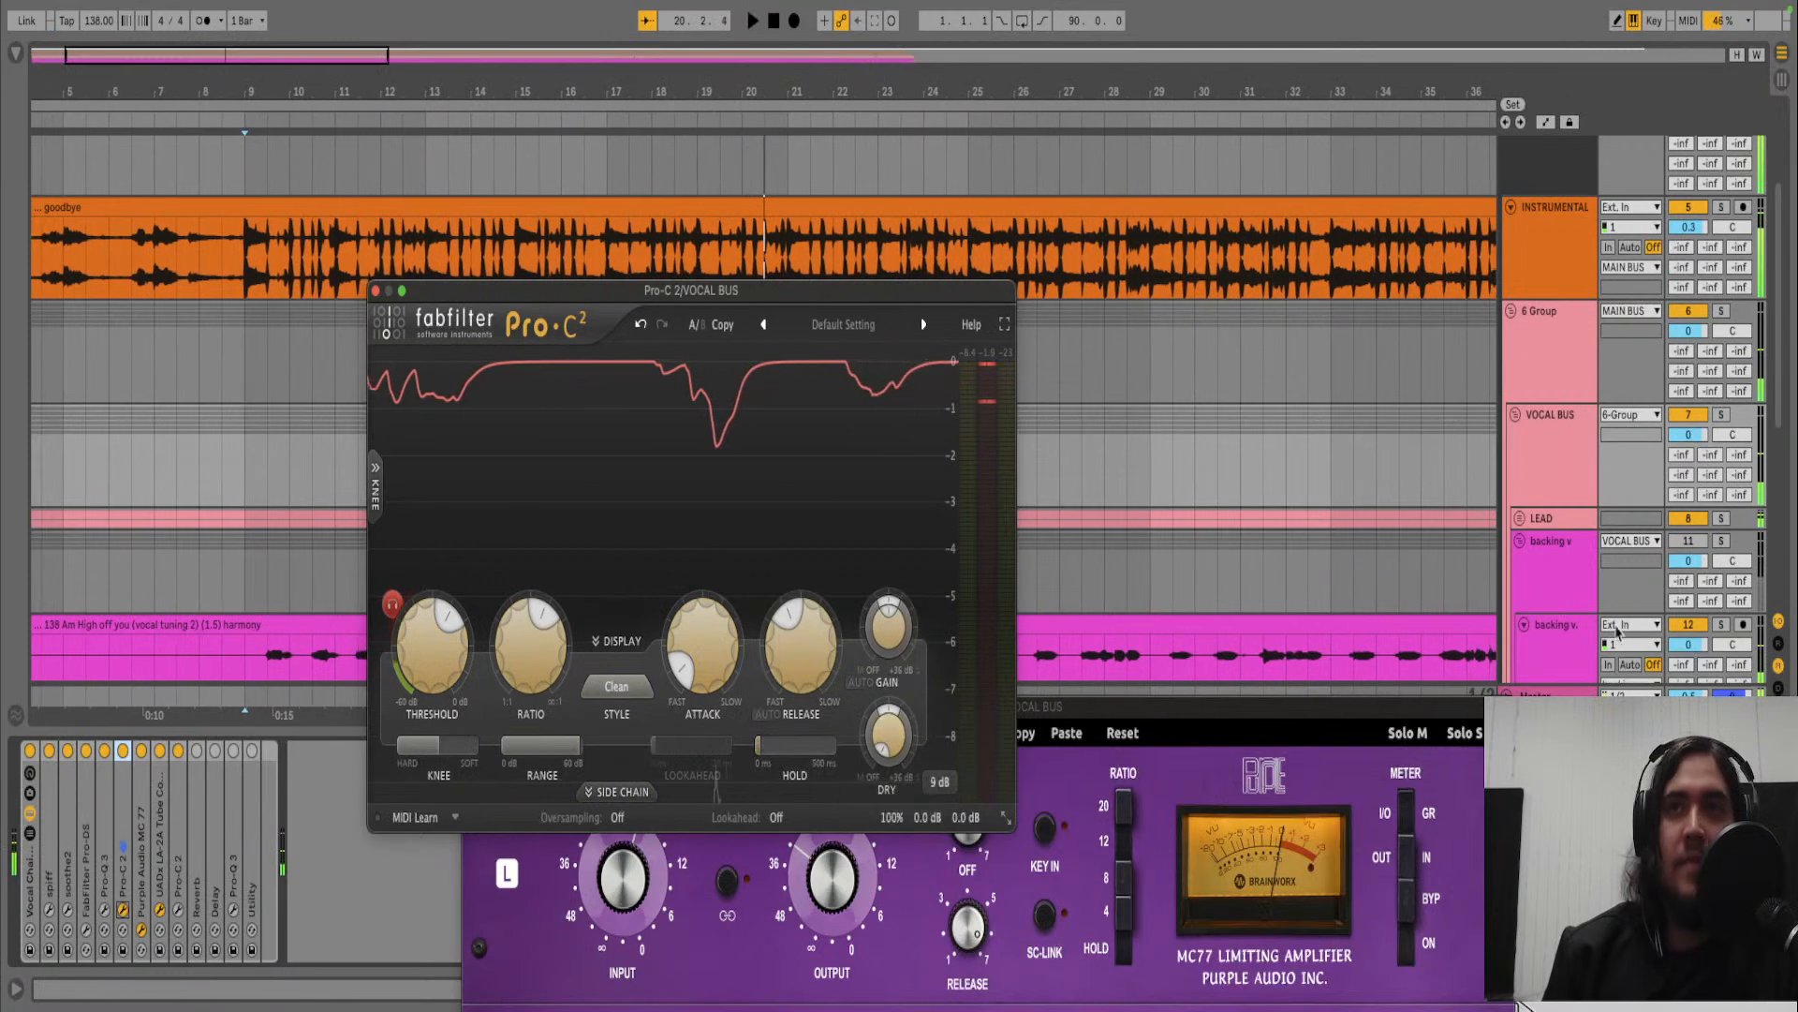
# - Replay from bar 9 watching the MC 77 meters in front, and toggle the new Pro-C 2 to compare the vocals with and without it
pyautogui.press('space')
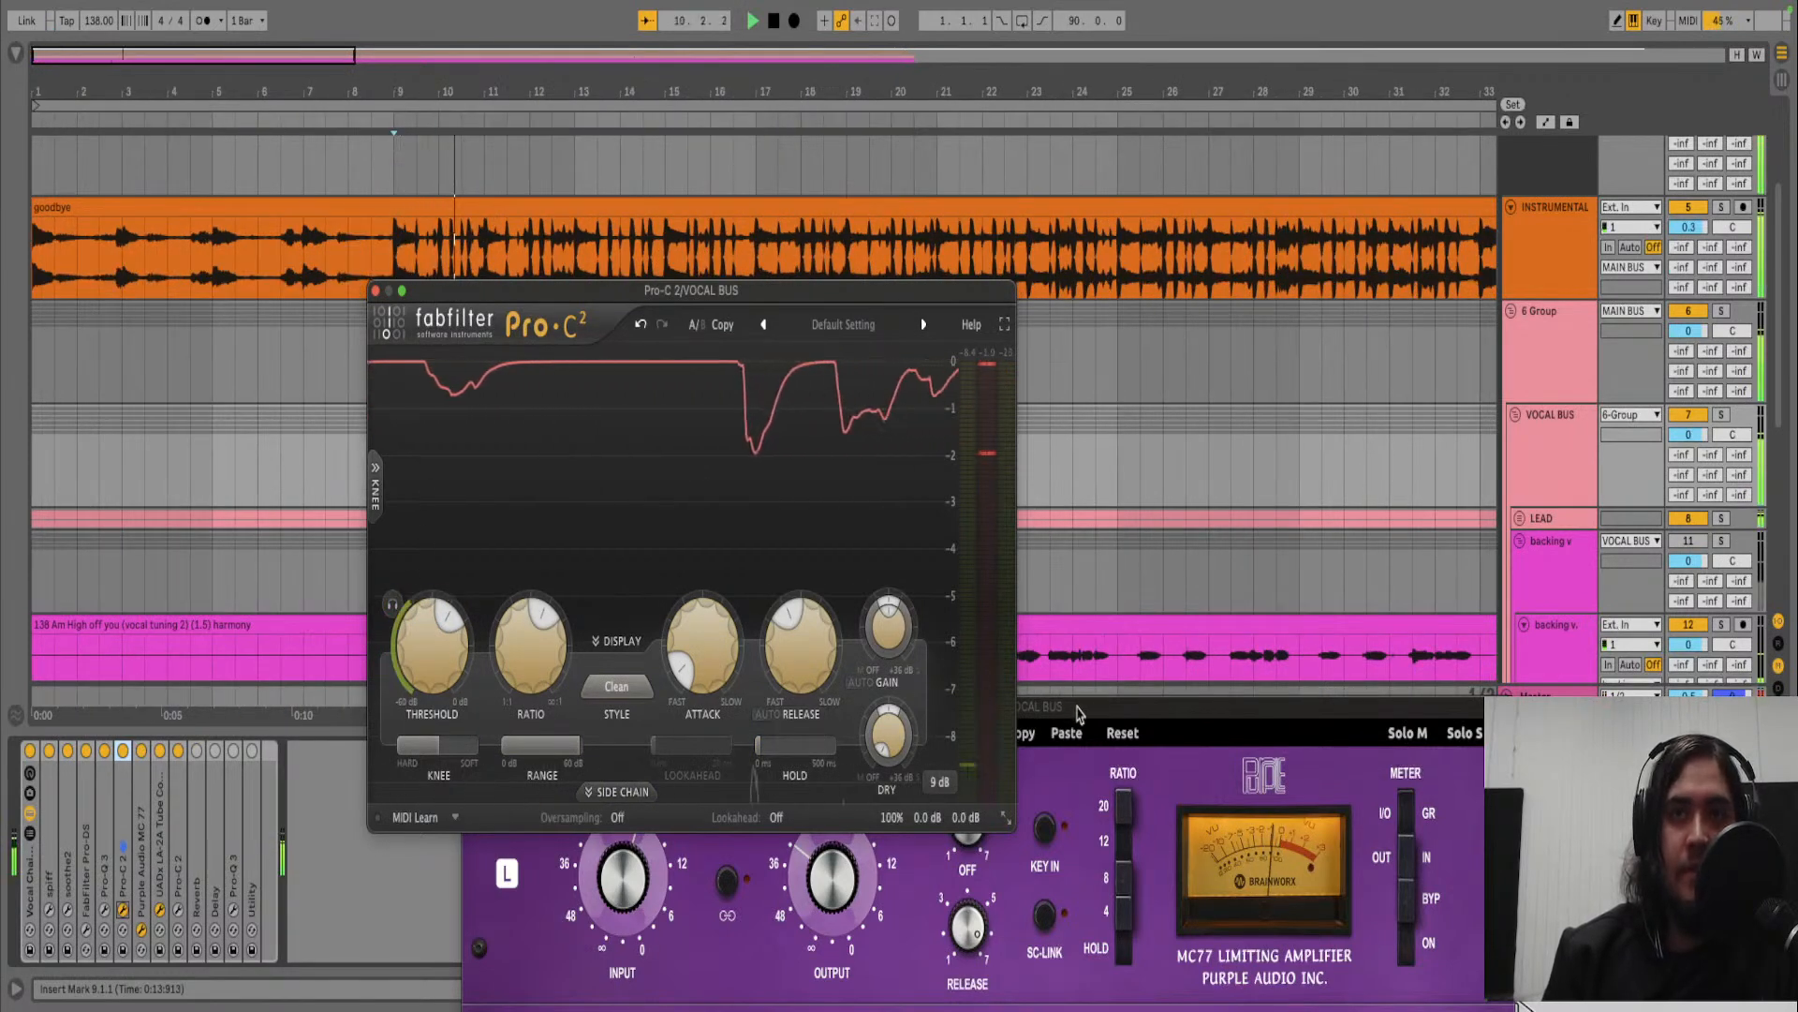
pyautogui.moveTo(1188, 713); pyautogui.dragTo(1019, 332)
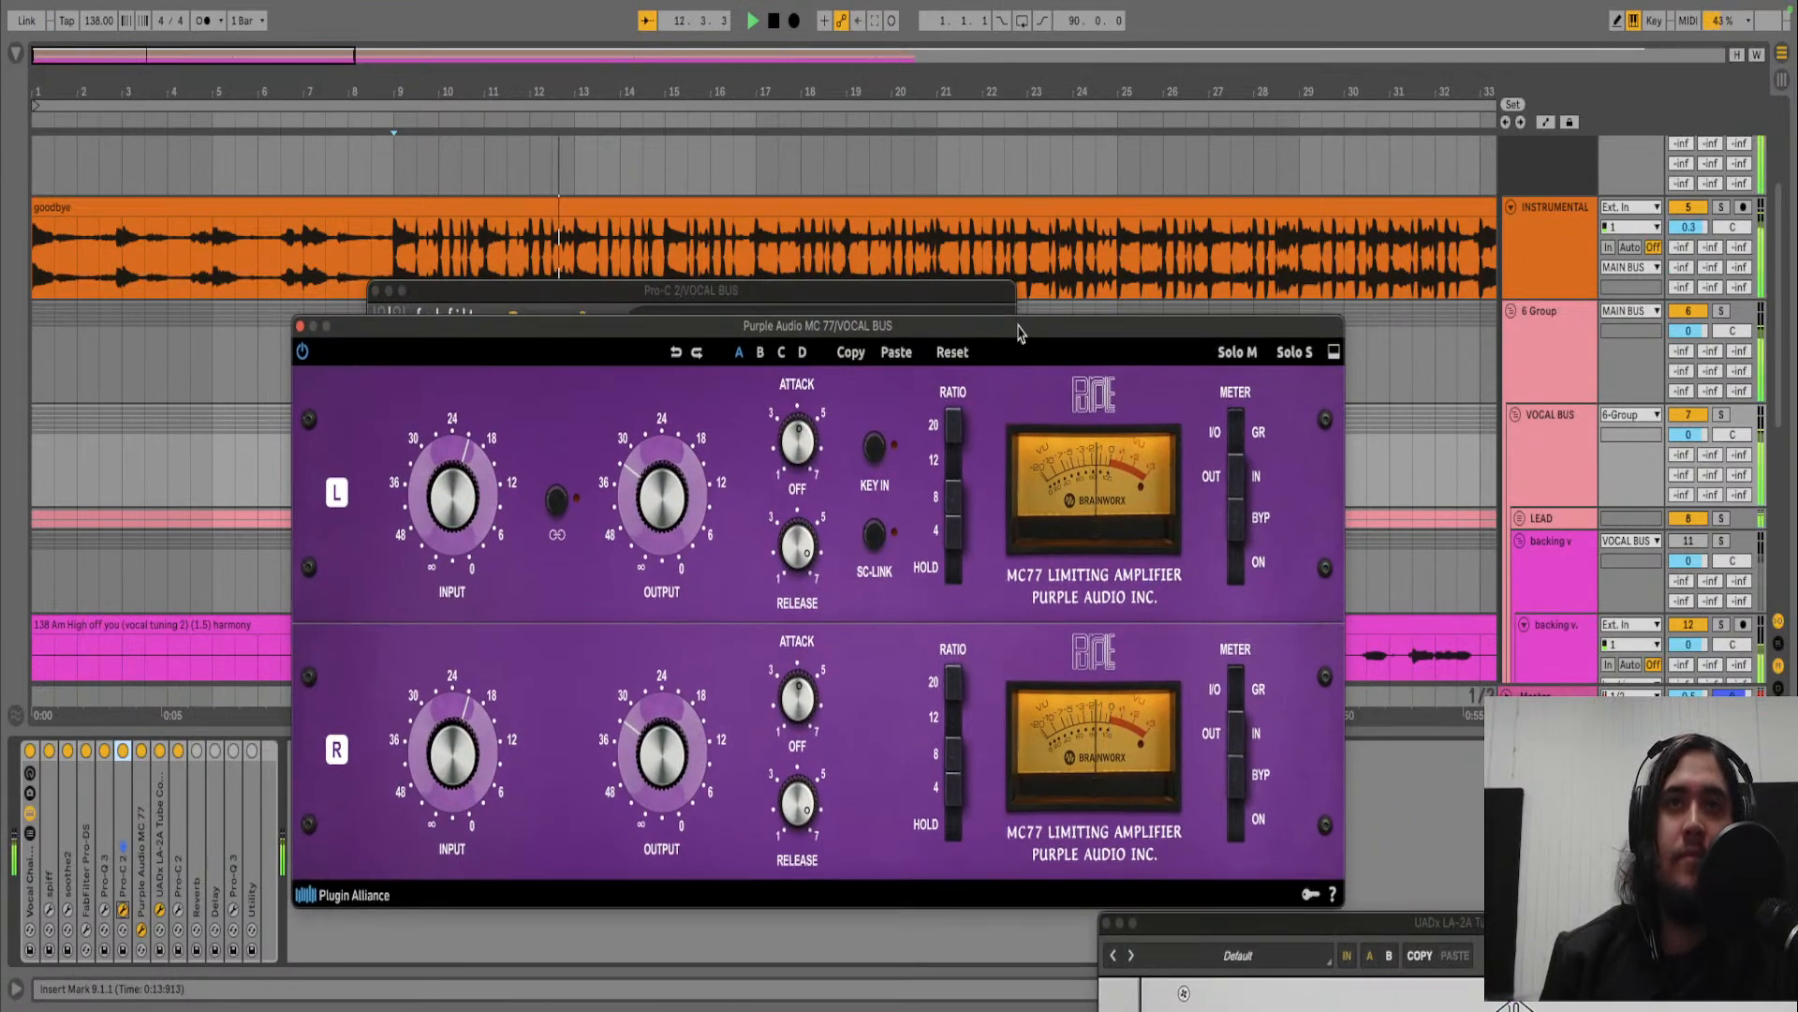
pyautogui.moveTo(1019, 333); pyautogui.dragTo(1030, 337)
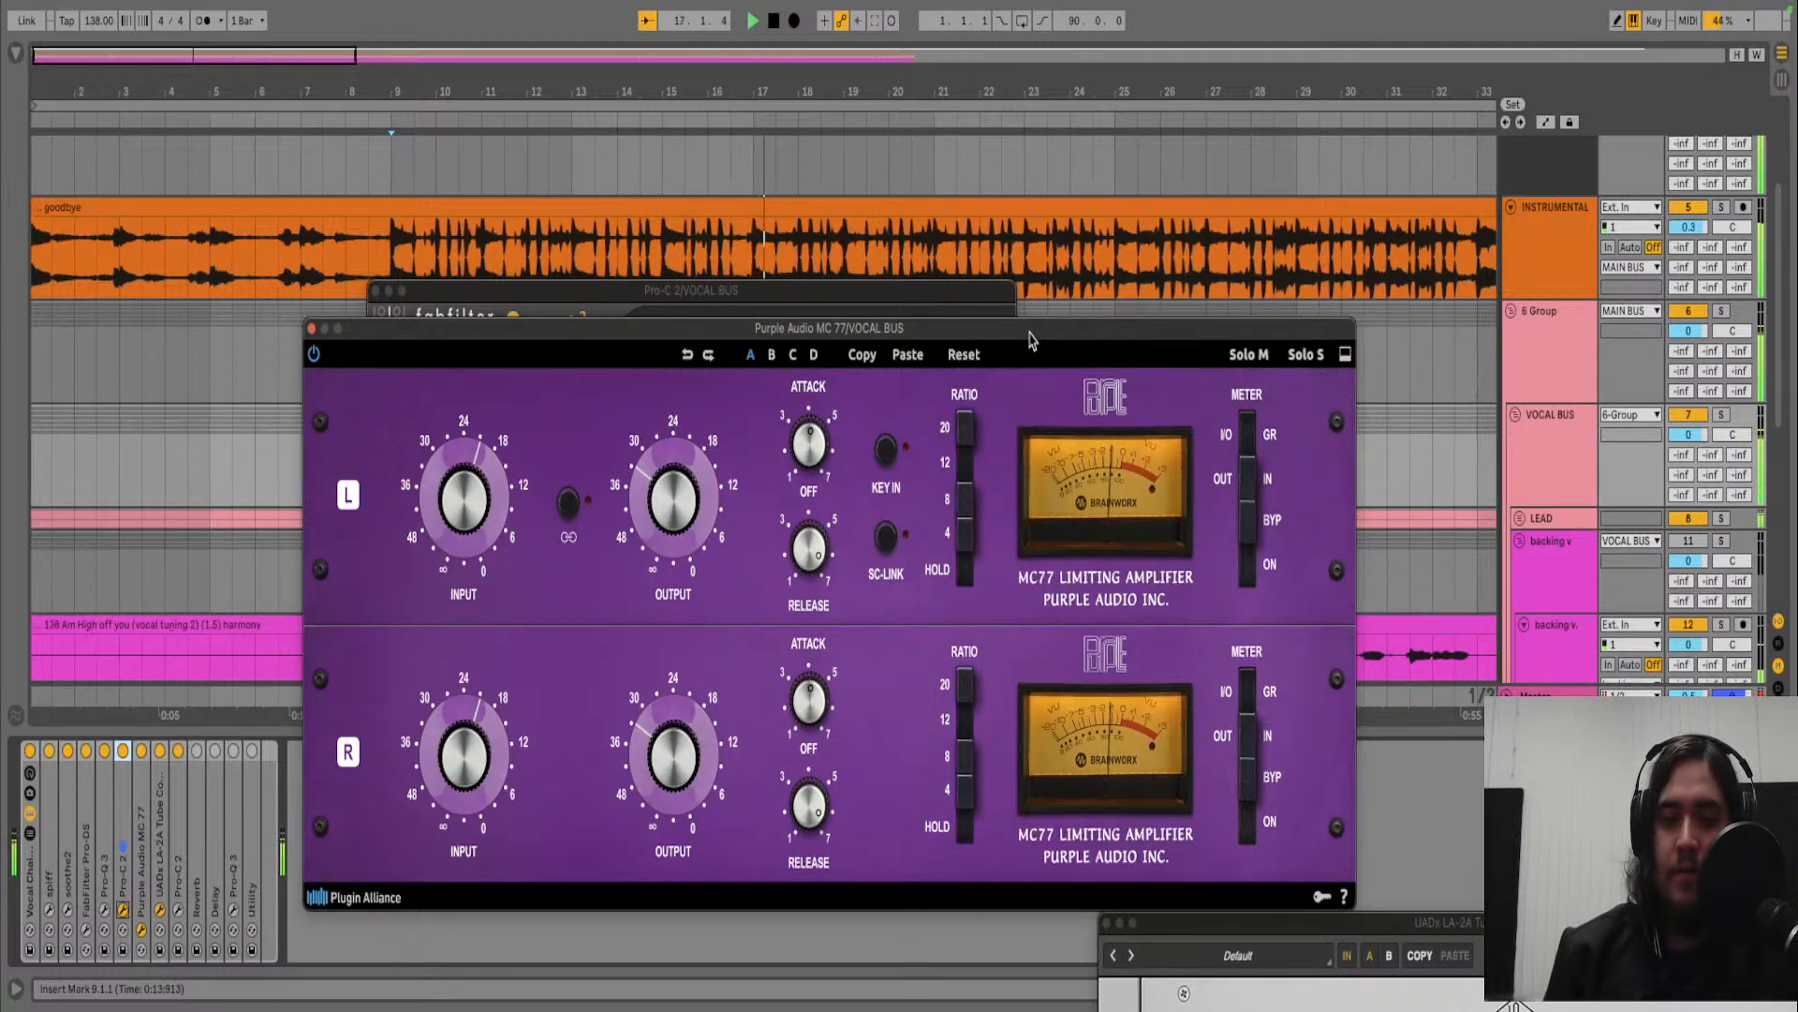
pyautogui.press('space')
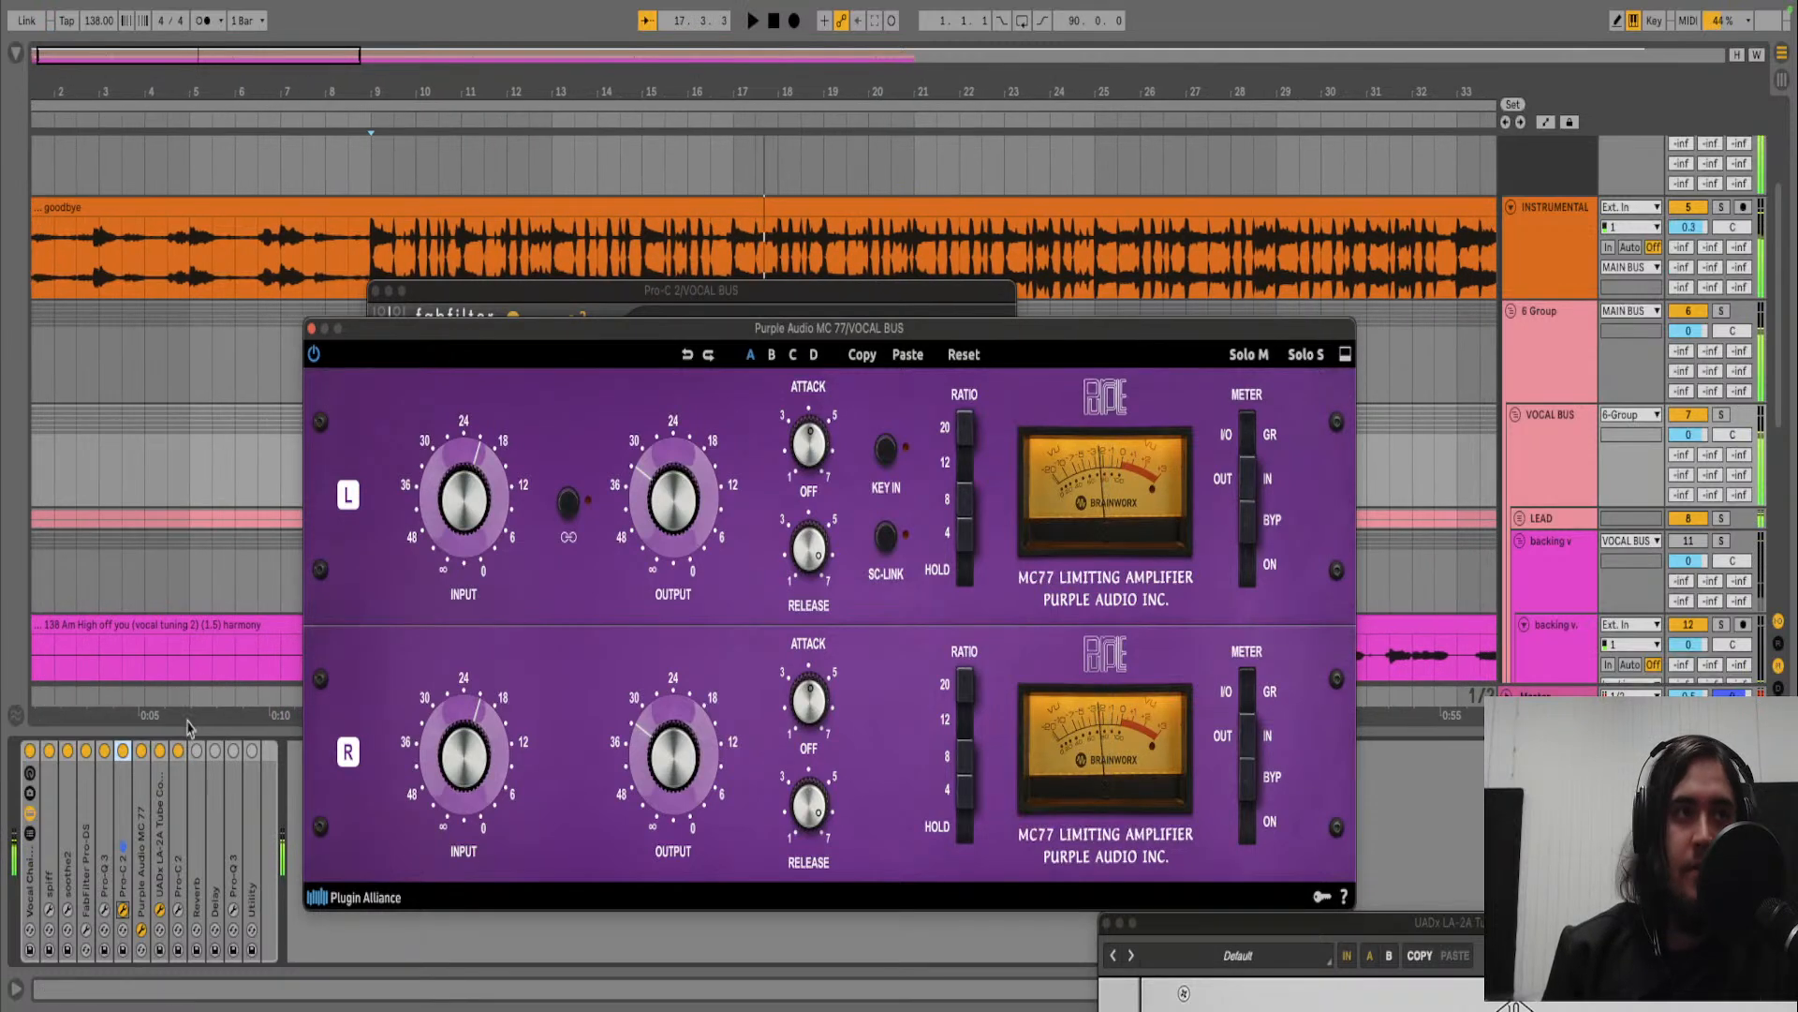
pyautogui.click(122, 750)
pyautogui.press('space')
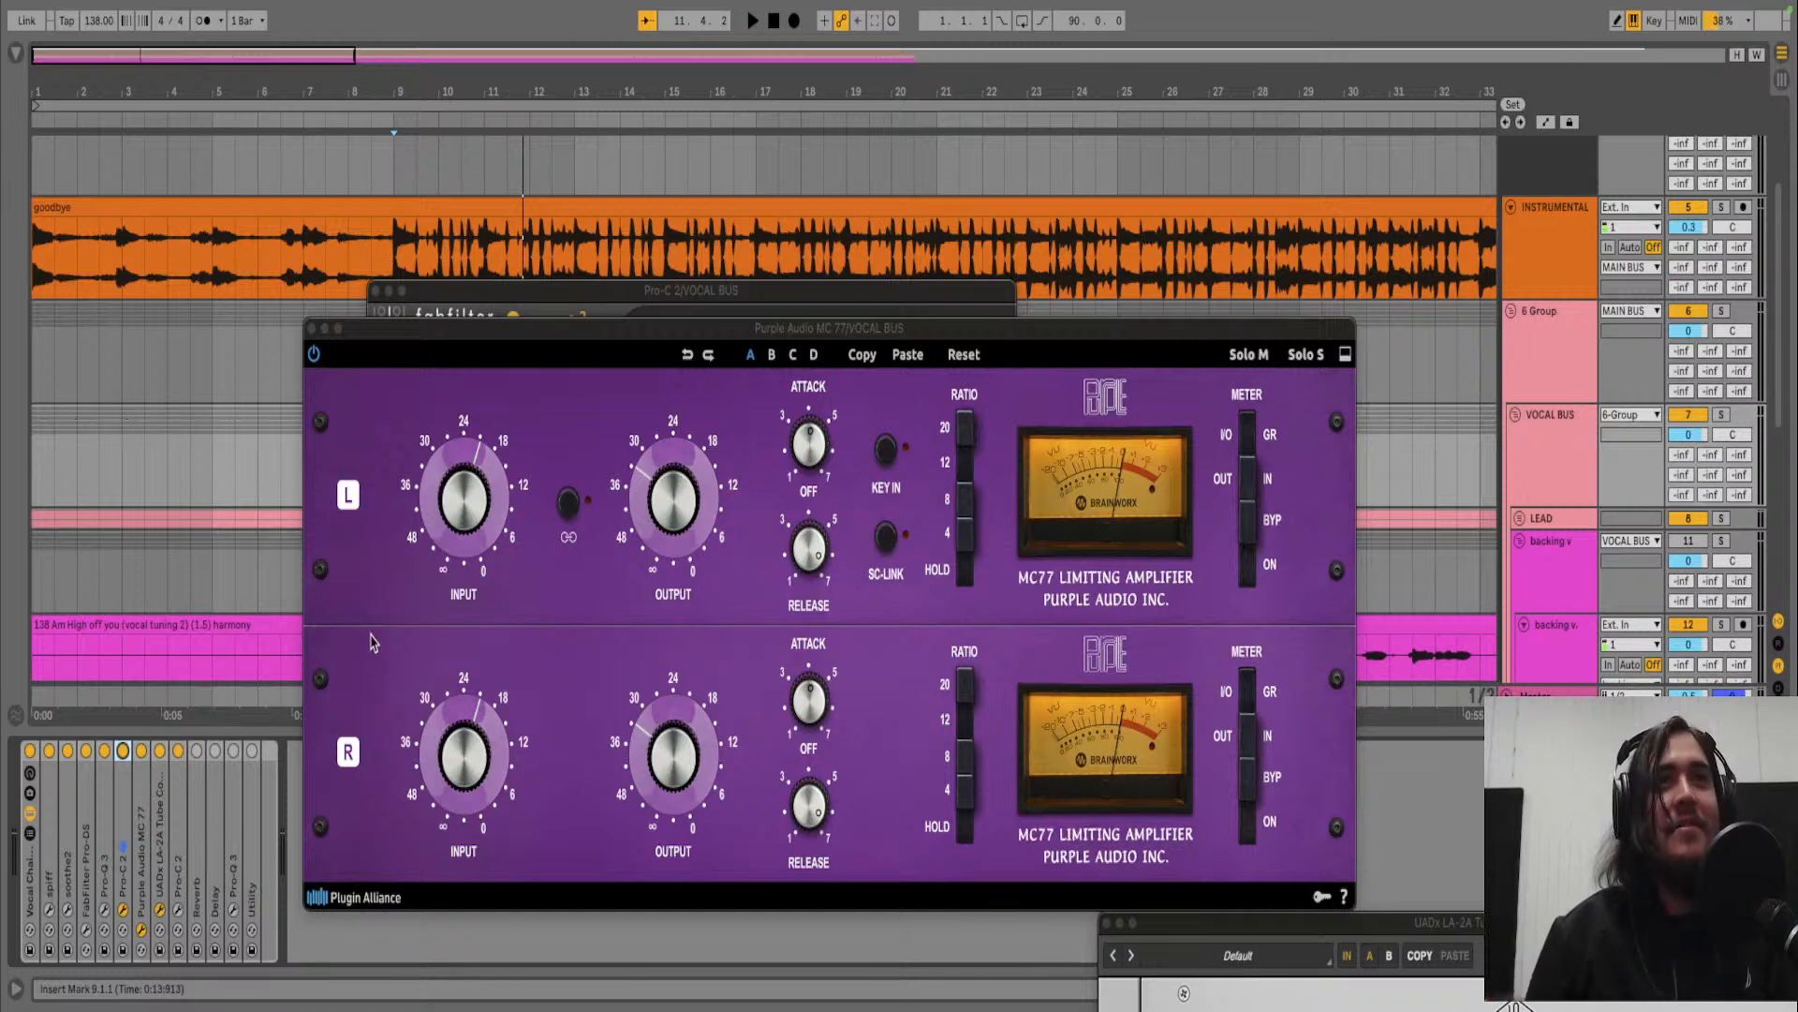
# - Close the MC 77 and Pro-C 2 windows and place the insert marker at bar 12 of the instrumental clip
pyautogui.click(312, 330)
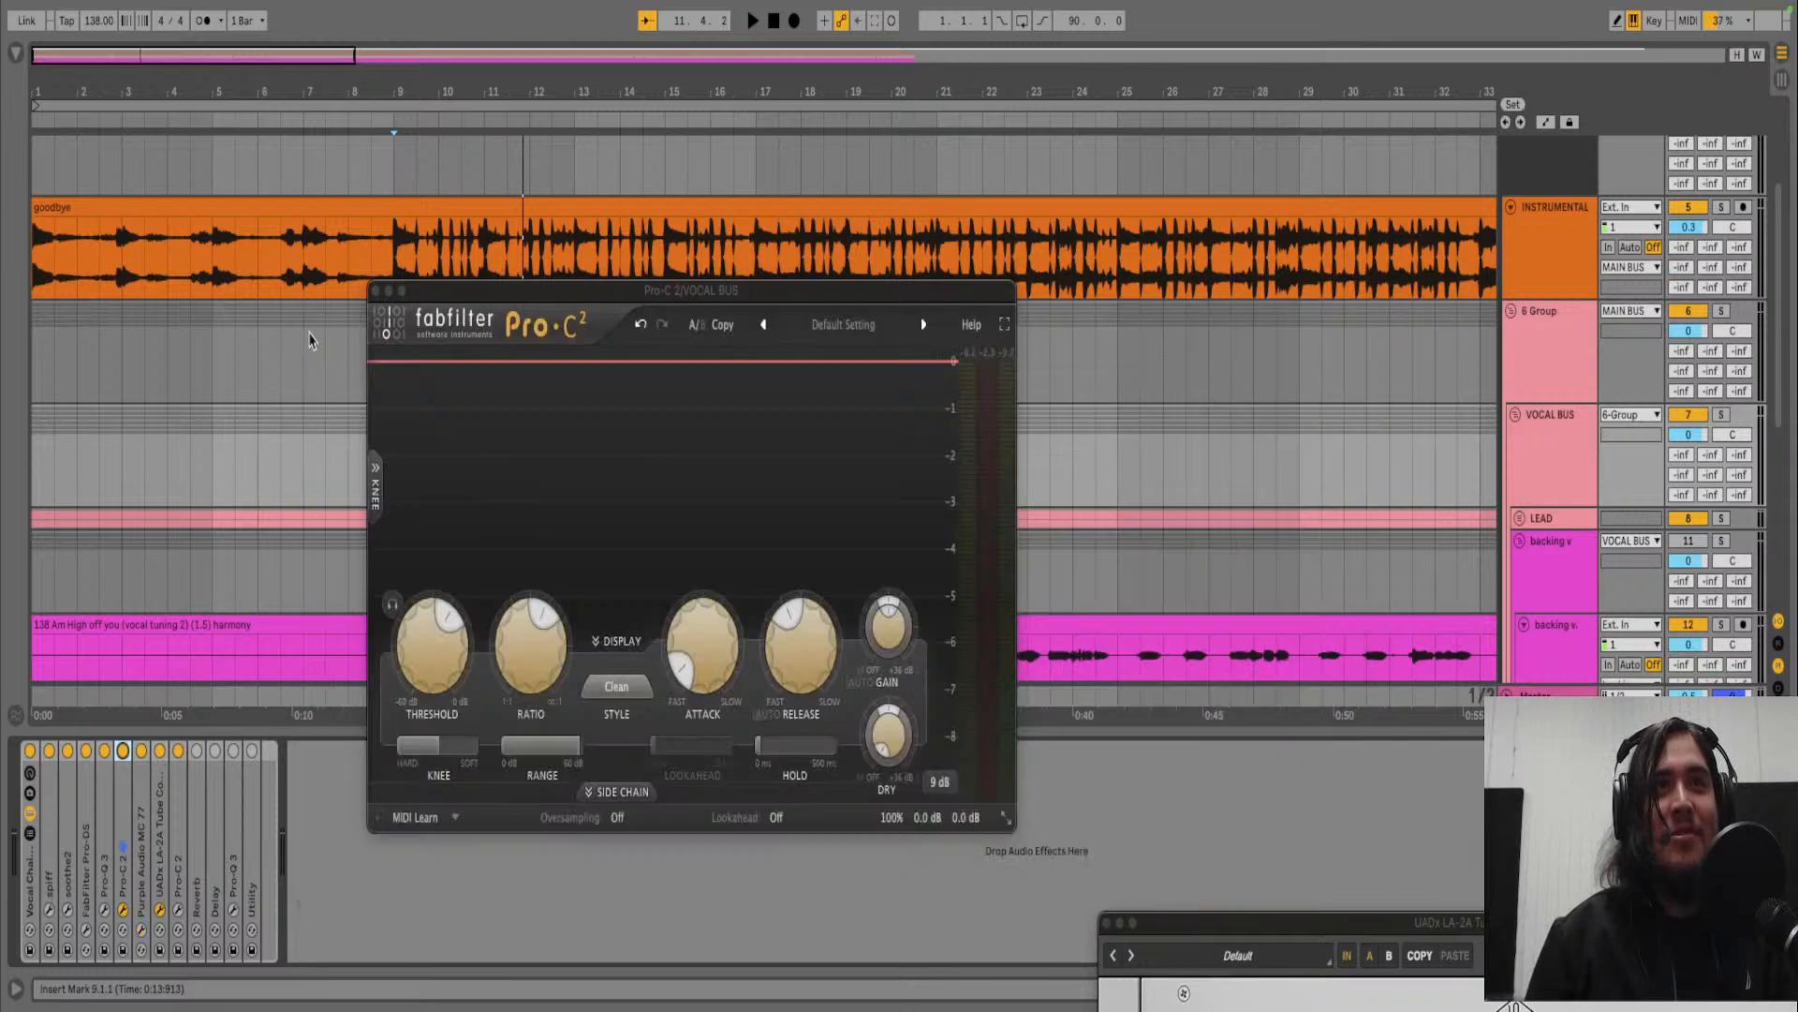
pyautogui.click(377, 294)
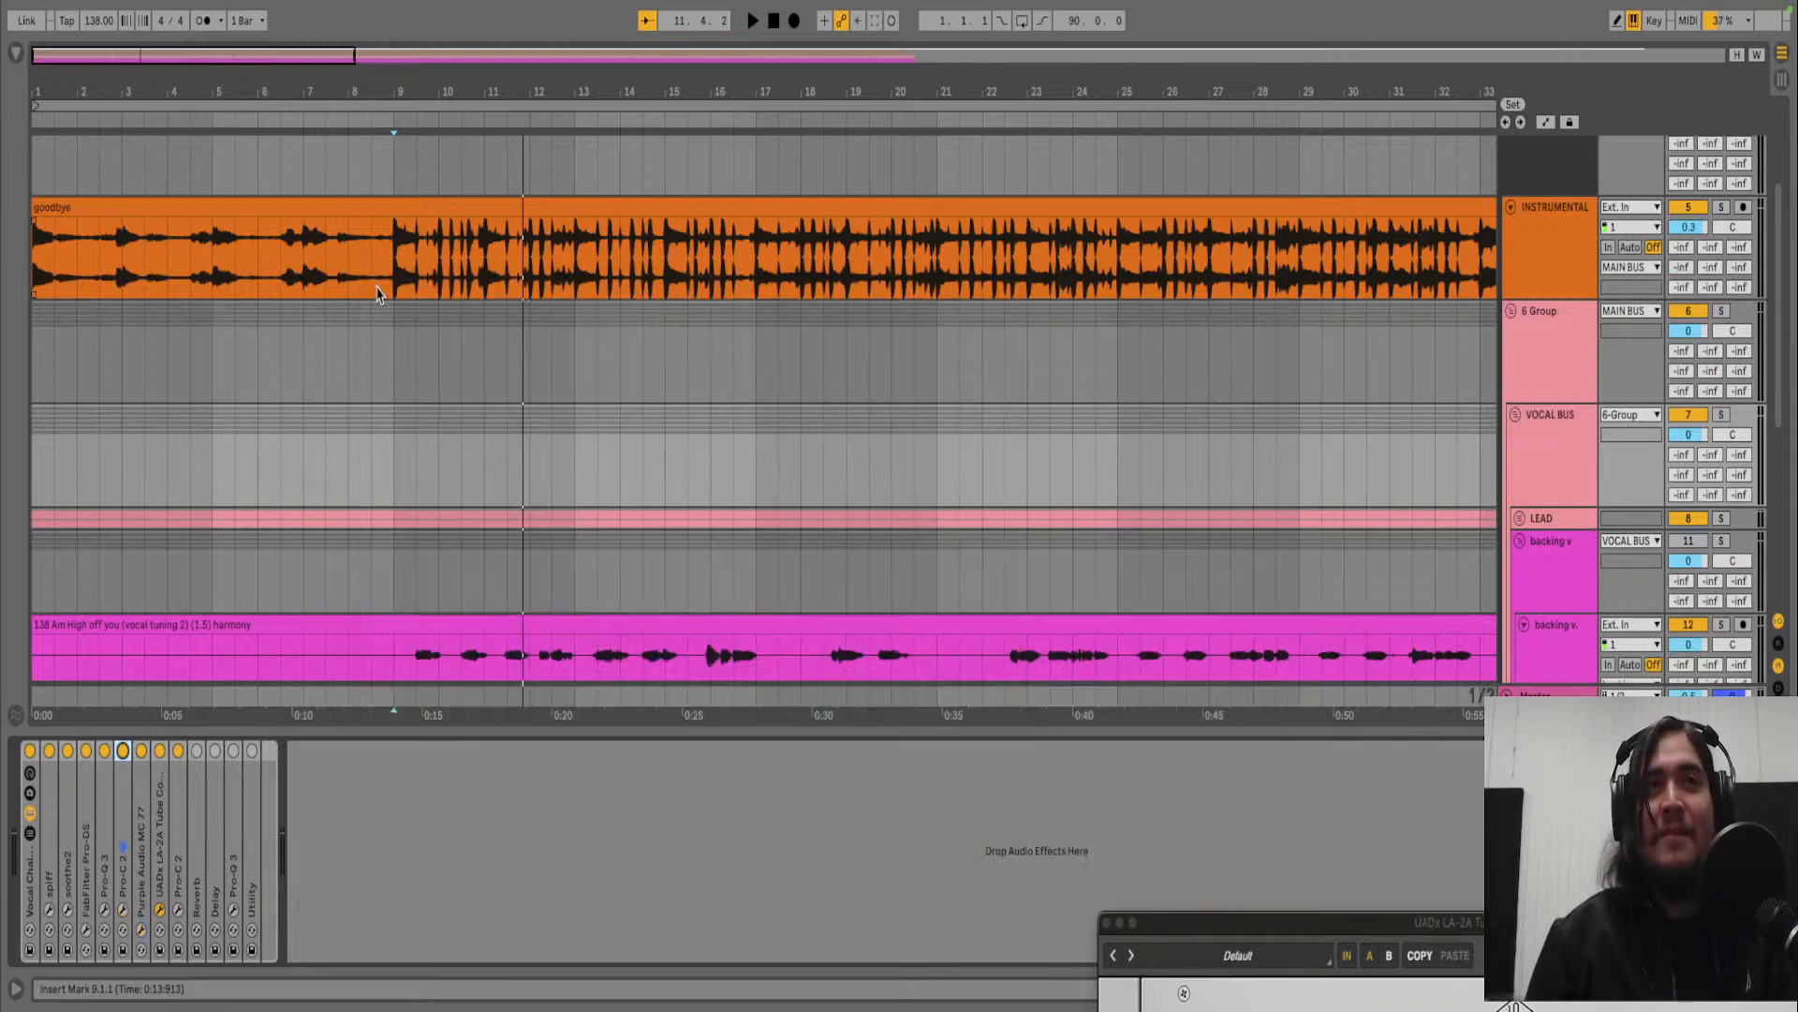
pyautogui.click(395, 279)
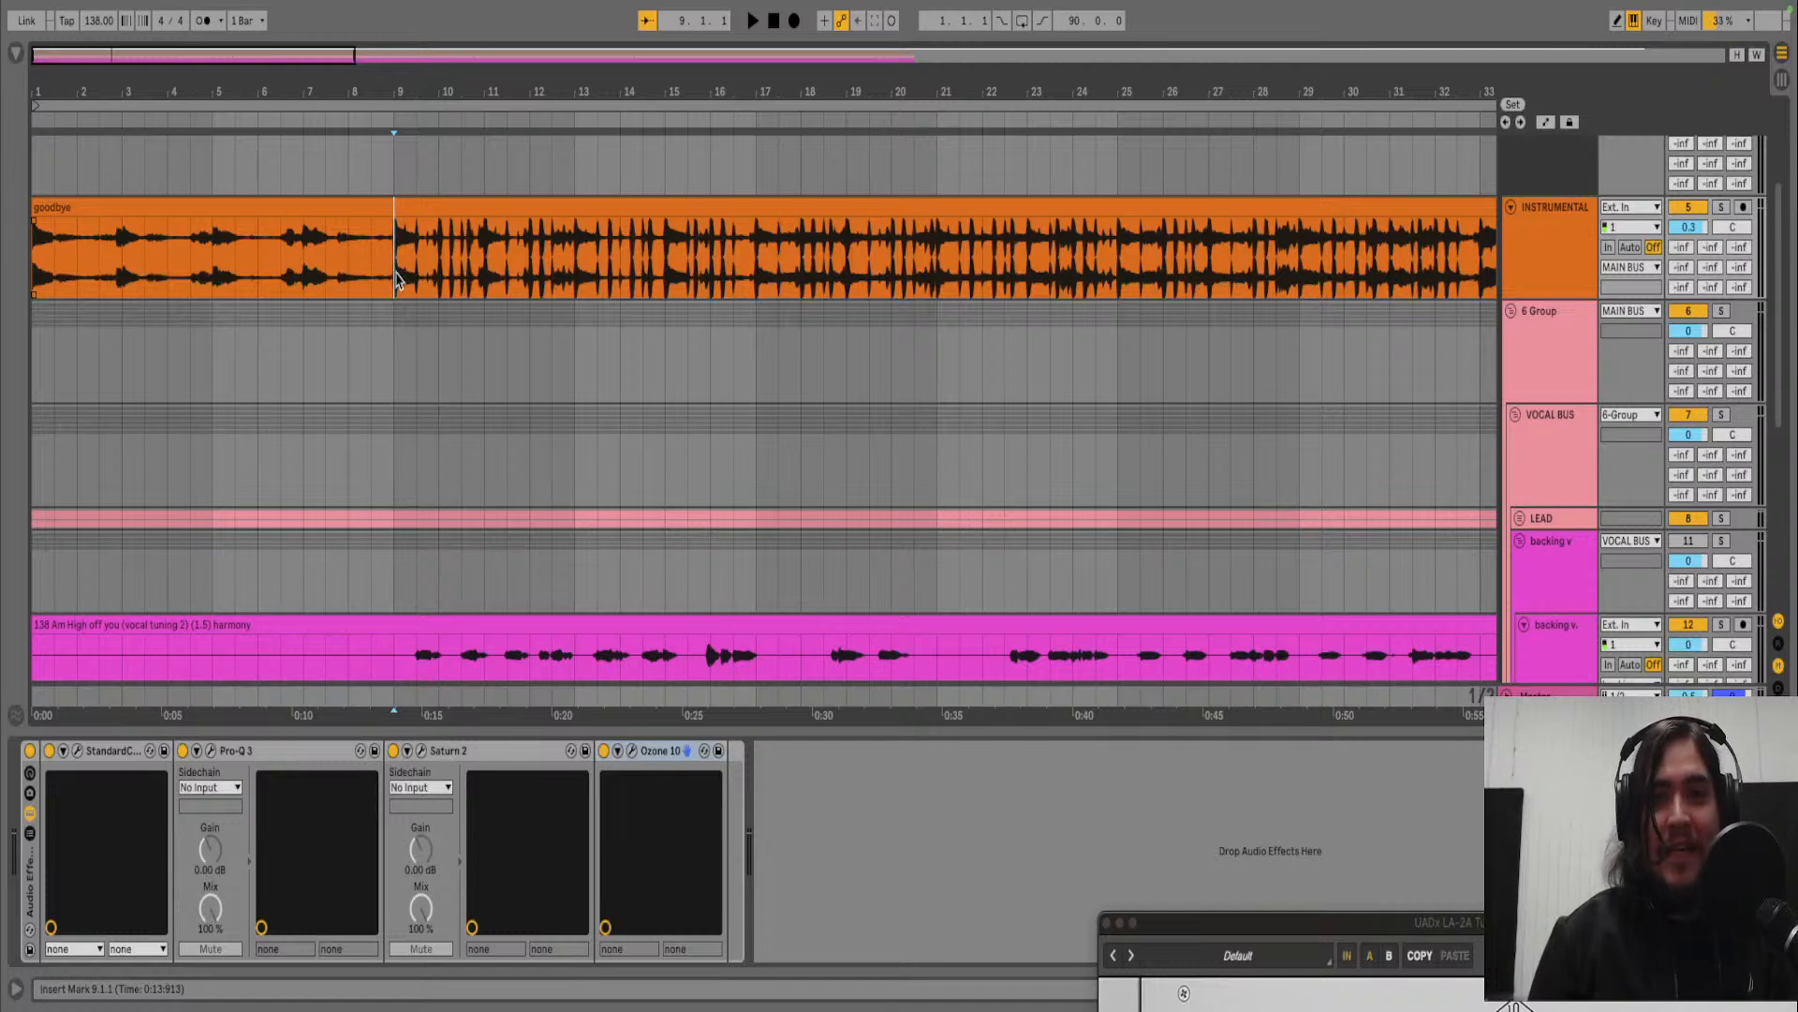
pyautogui.click(426, 279)
pyautogui.click(437, 243)
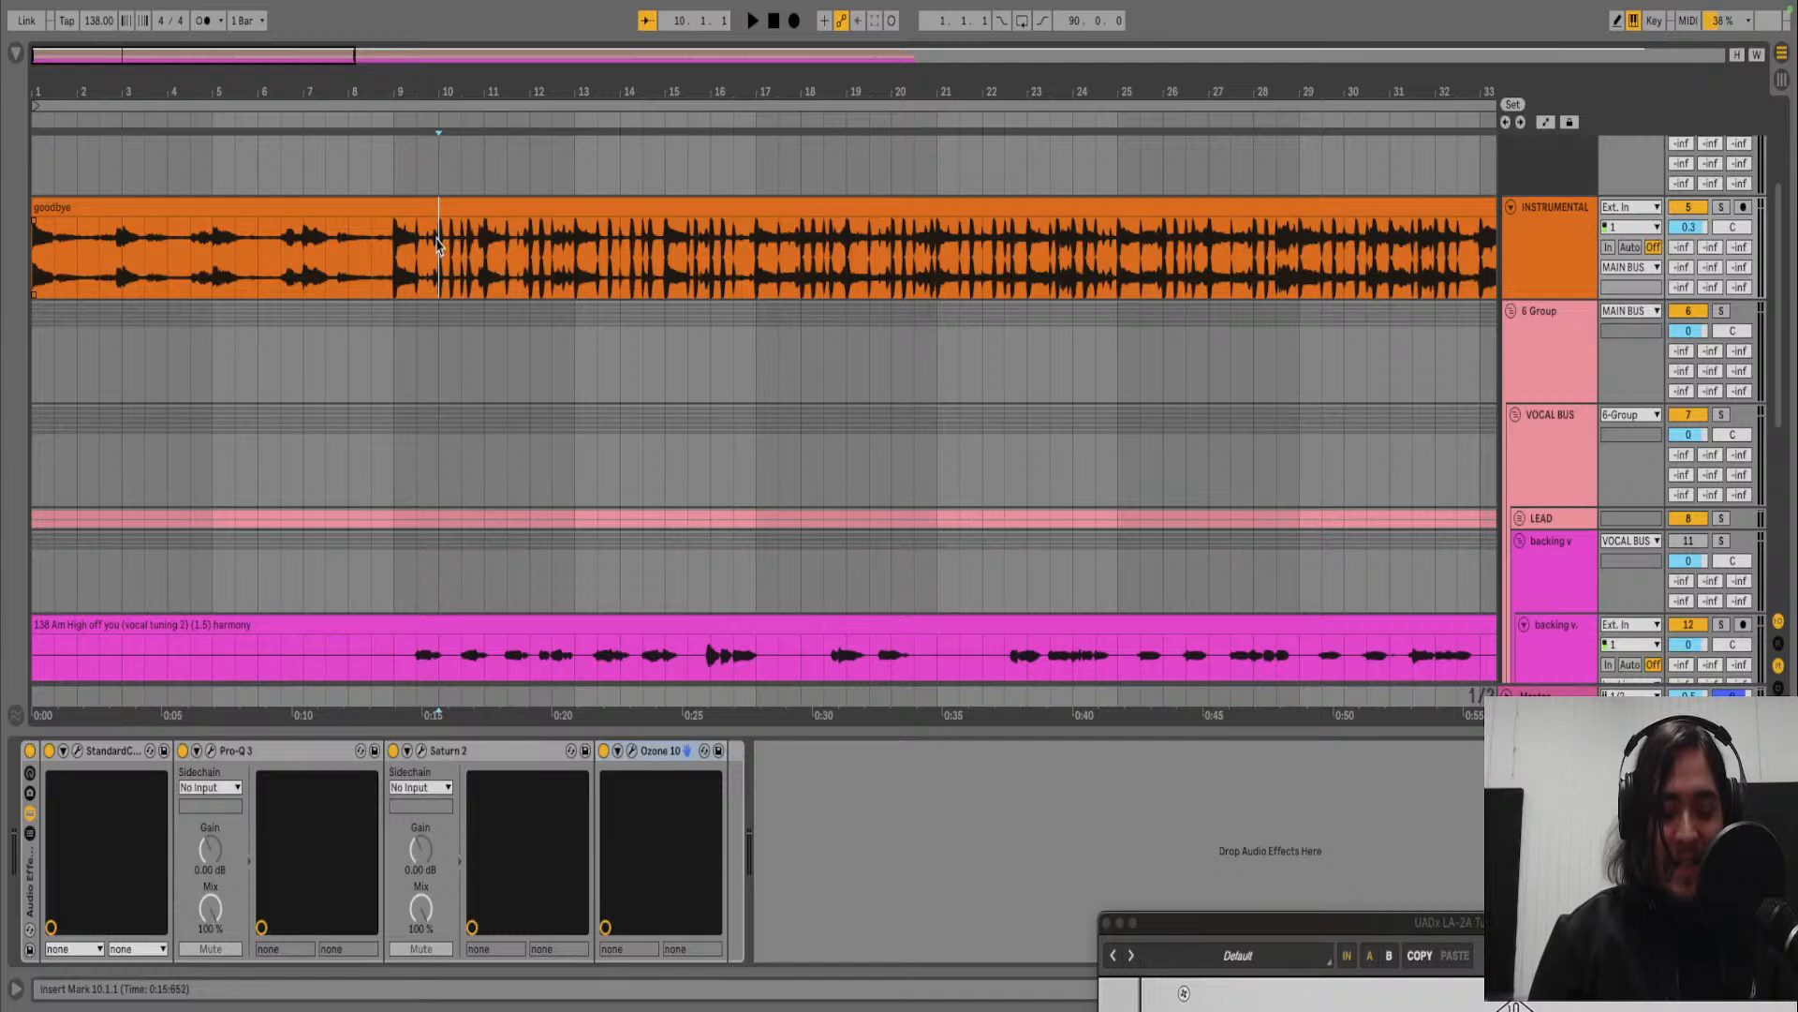
pyautogui.click(522, 262)
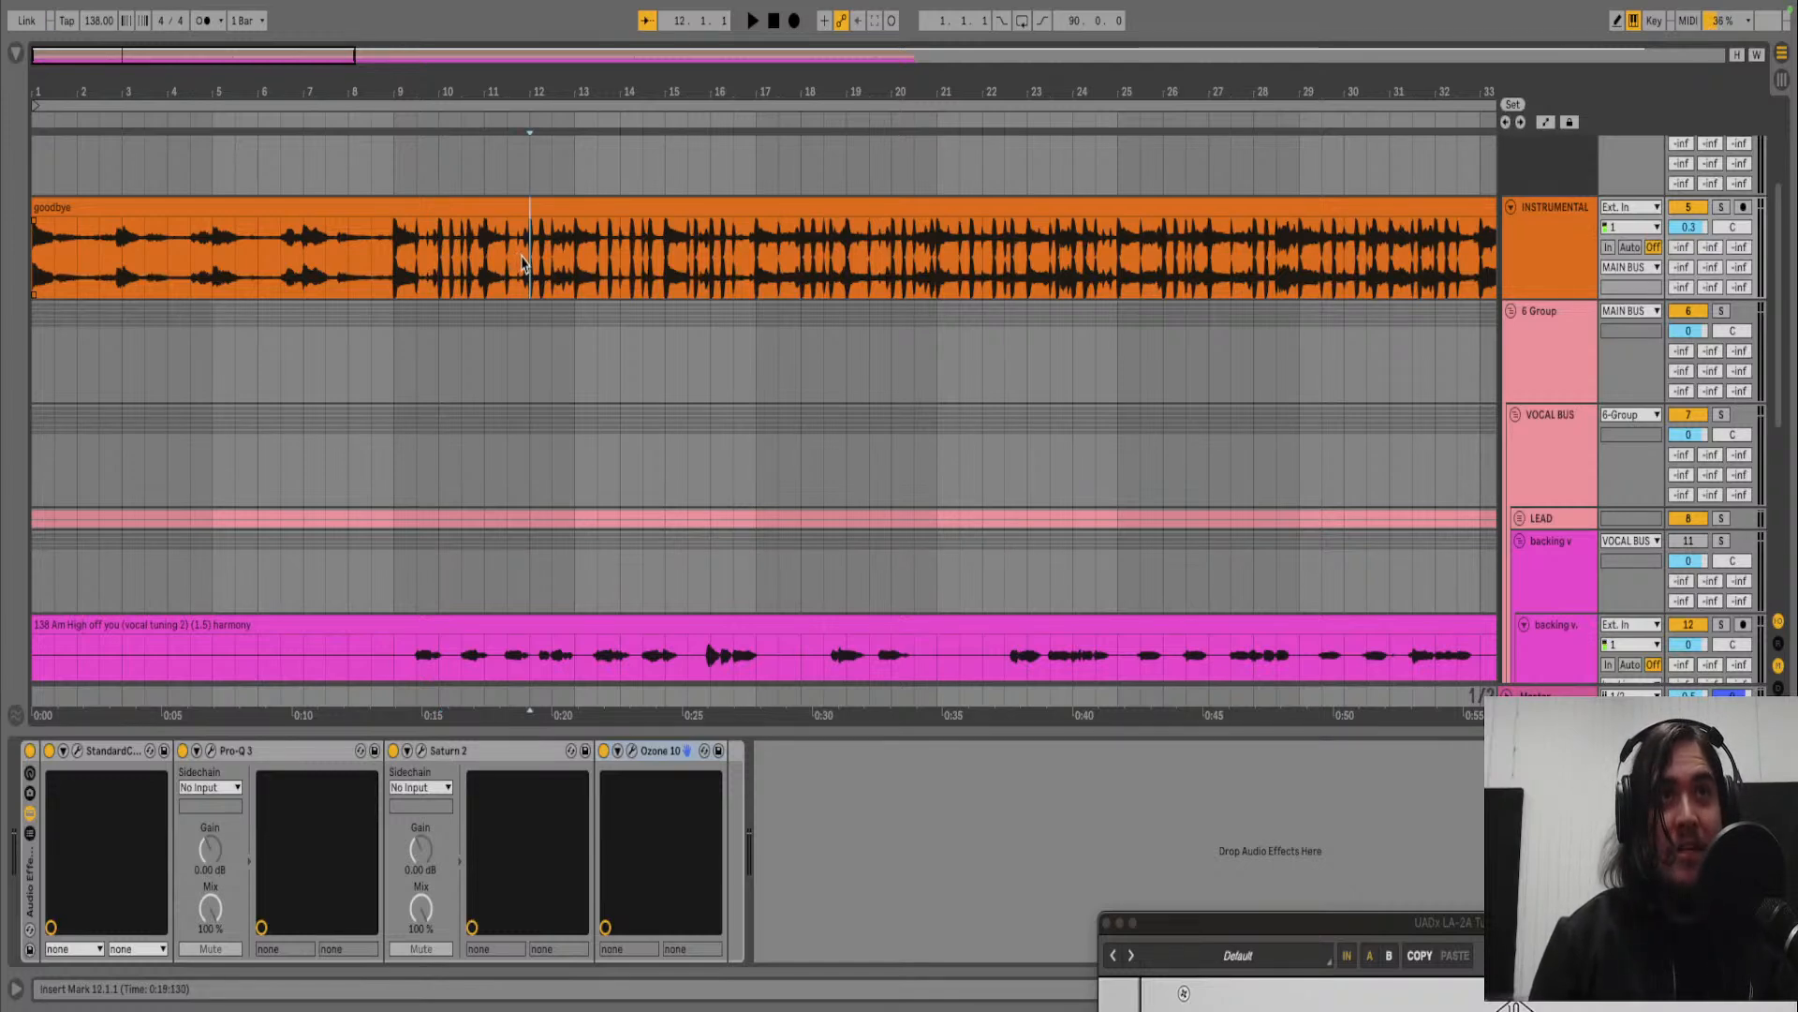